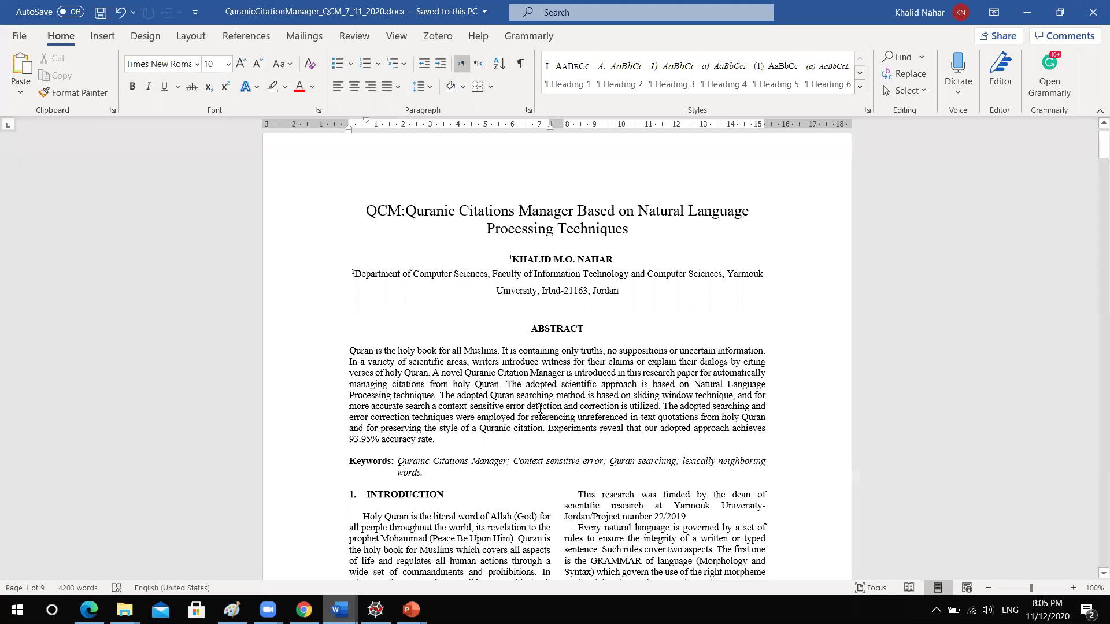
Step: Switch to File Explorer, maximize the Python_CourseFile window and open the Quick access folder listed just above PapersGroup#2
{"action": "mouse_move", "coordinate": [125, 609]}
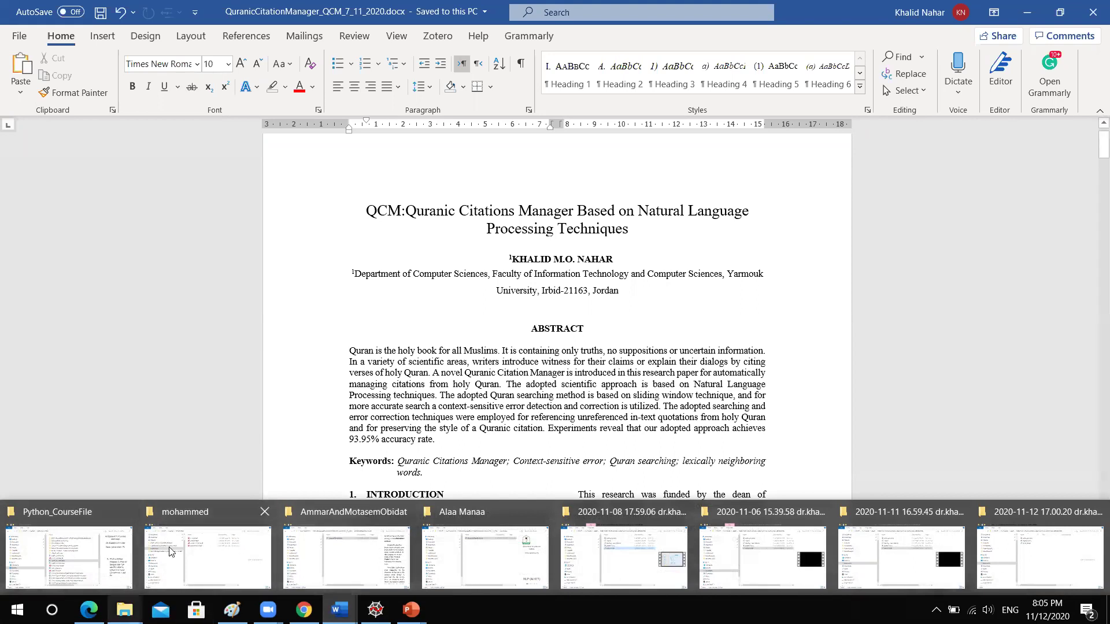
{"action": "left_click", "coordinate": [72, 568]}
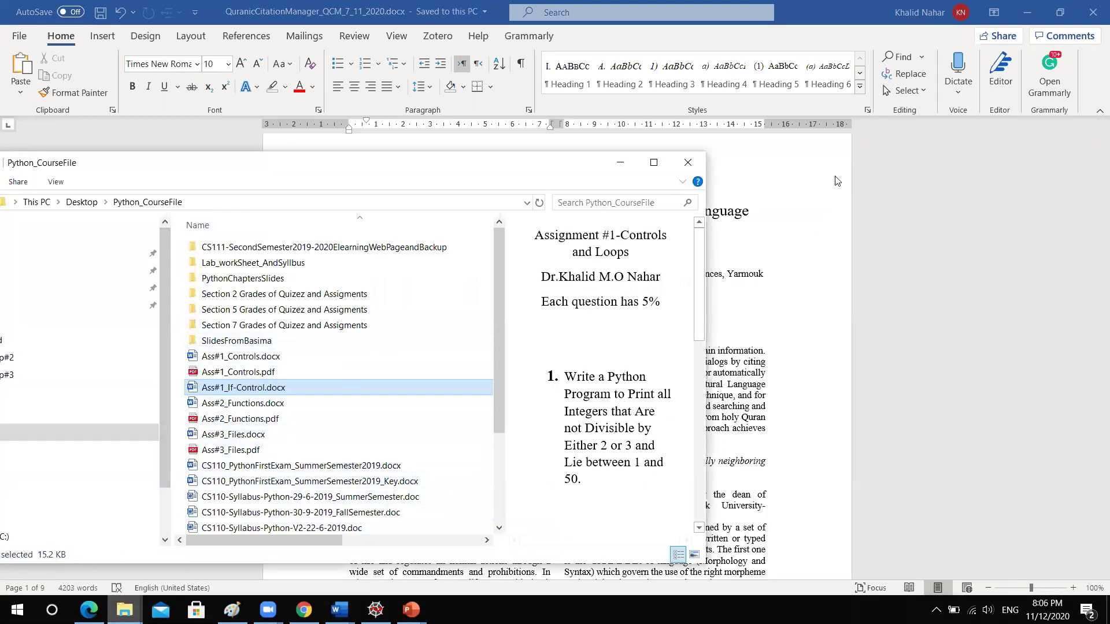
{"action": "left_click", "coordinate": [651, 166]}
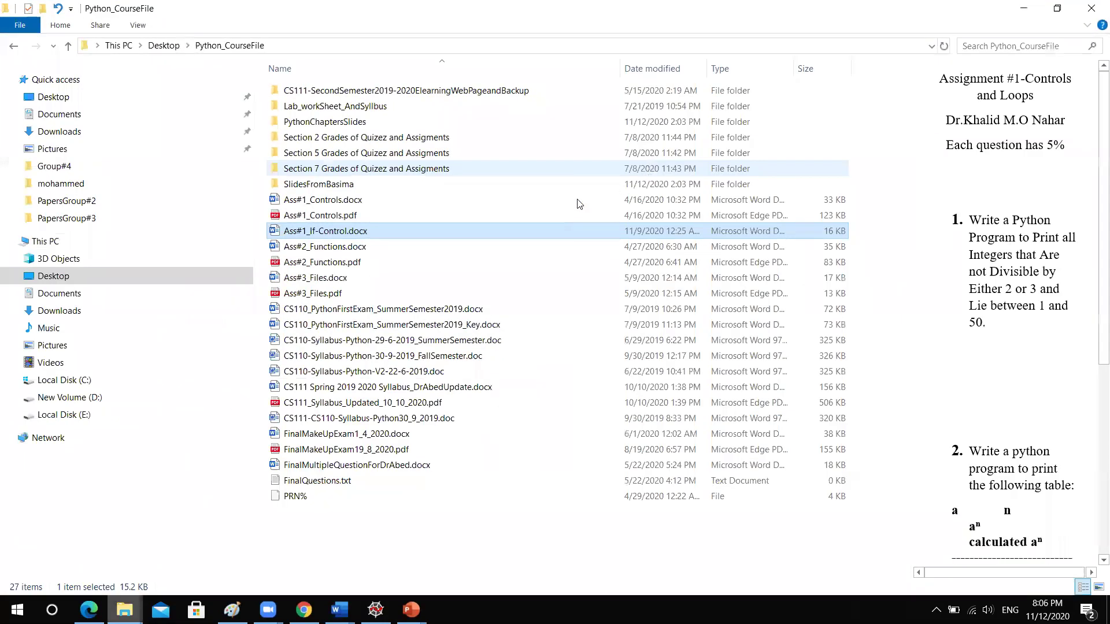
{"action": "left_click", "coordinate": [67, 218]}
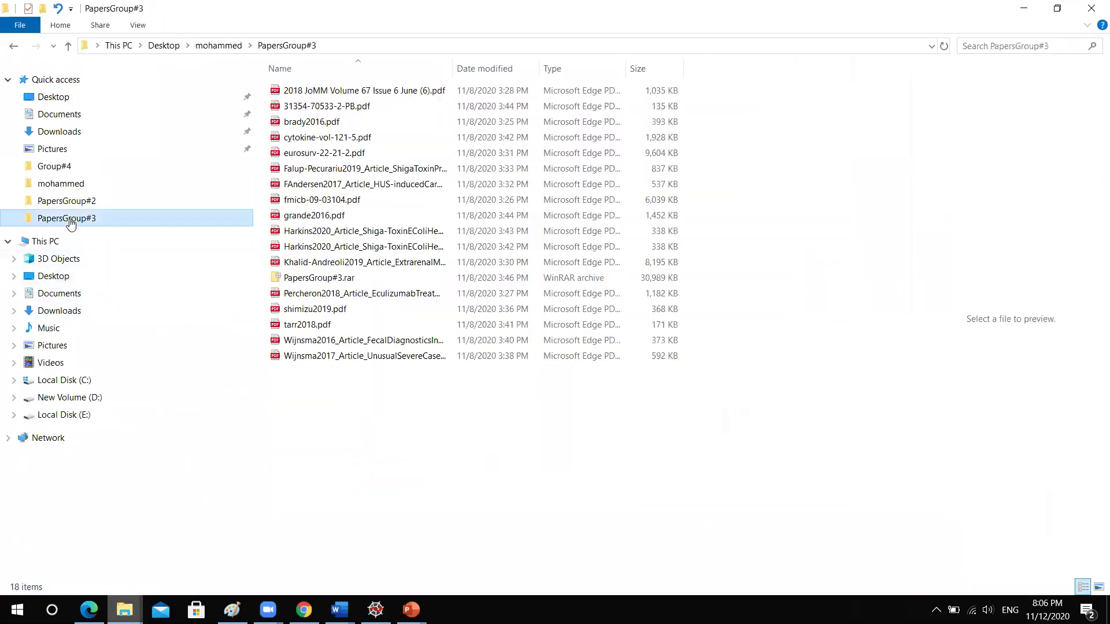
{"action": "left_click", "coordinate": [47, 184]}
Step: Look through the downloaded research paper PDFs in the open folder, from 5710.full.pdf to nejmoa1603144.pdf
{"action": "scroll", "coordinate": [309, 200], "scroll_direction": "down", "scroll_amount": 3}
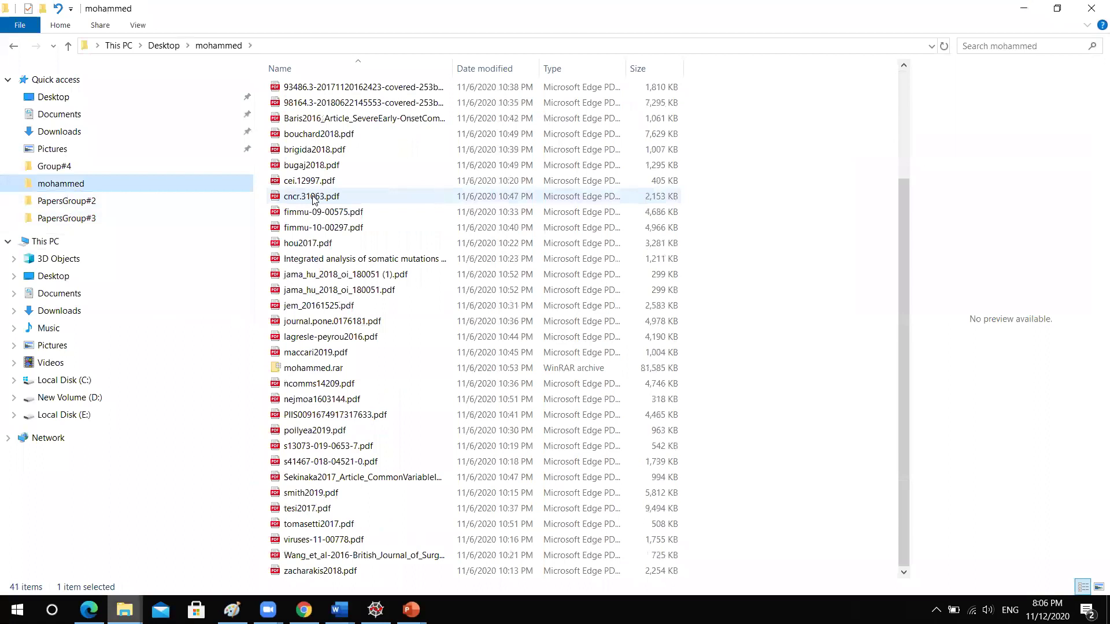
{"action": "scroll", "coordinate": [335, 184], "scroll_direction": "up", "scroll_amount": 2}
{"action": "left_click", "coordinate": [333, 165]}
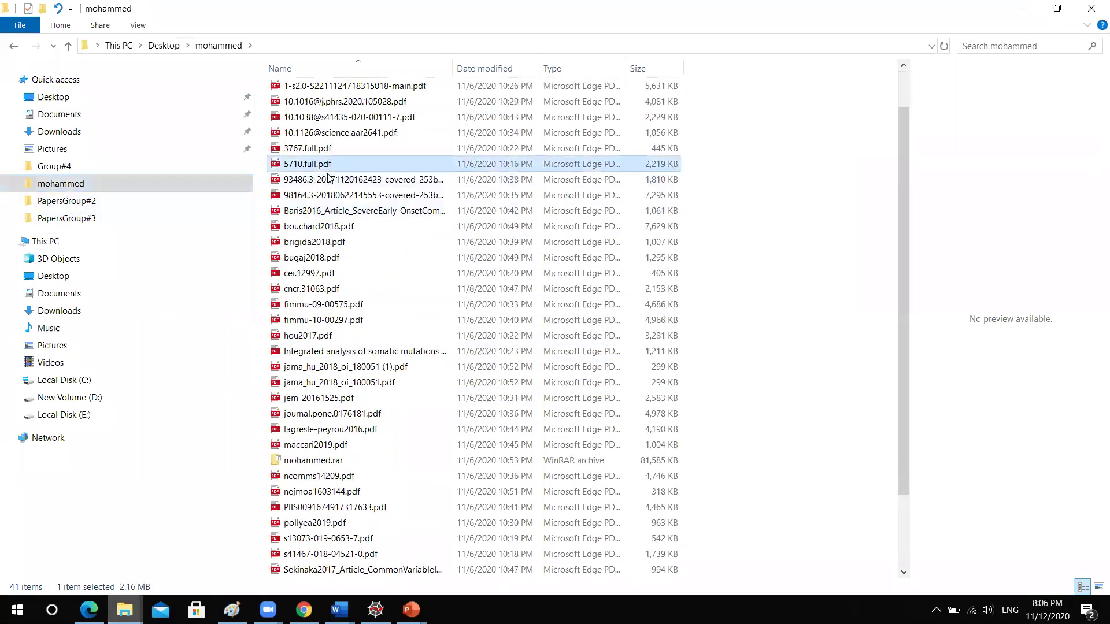
{"action": "left_click", "coordinate": [328, 181]}
{"action": "left_click", "coordinate": [326, 195]}
{"action": "left_click", "coordinate": [329, 212]}
{"action": "left_click", "coordinate": [328, 243]}
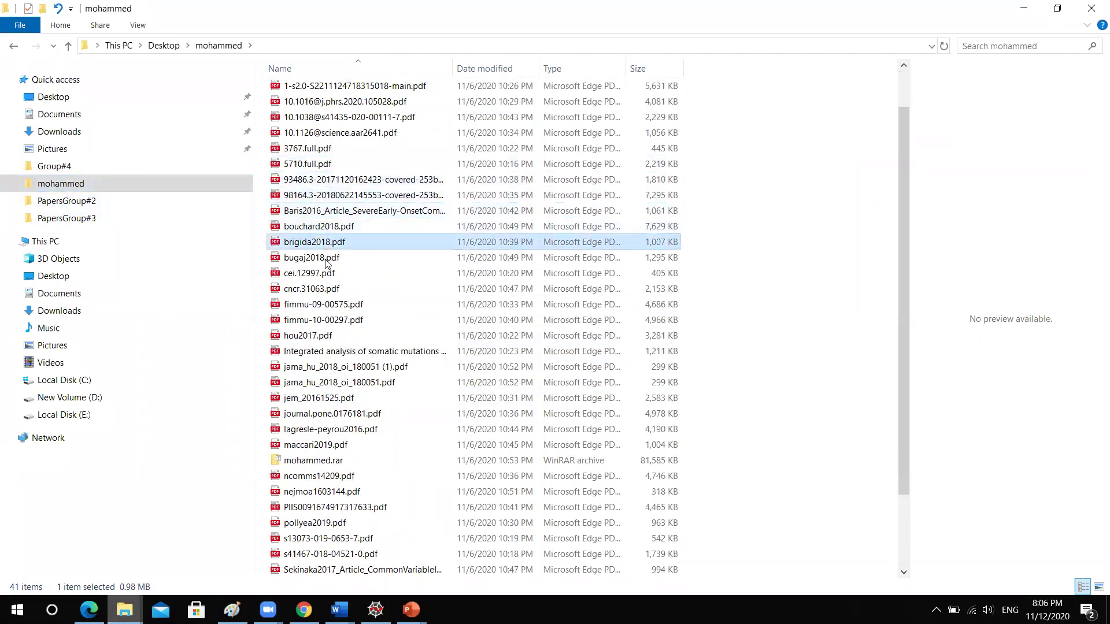
{"action": "left_click", "coordinate": [327, 289]}
{"action": "left_click", "coordinate": [328, 319]}
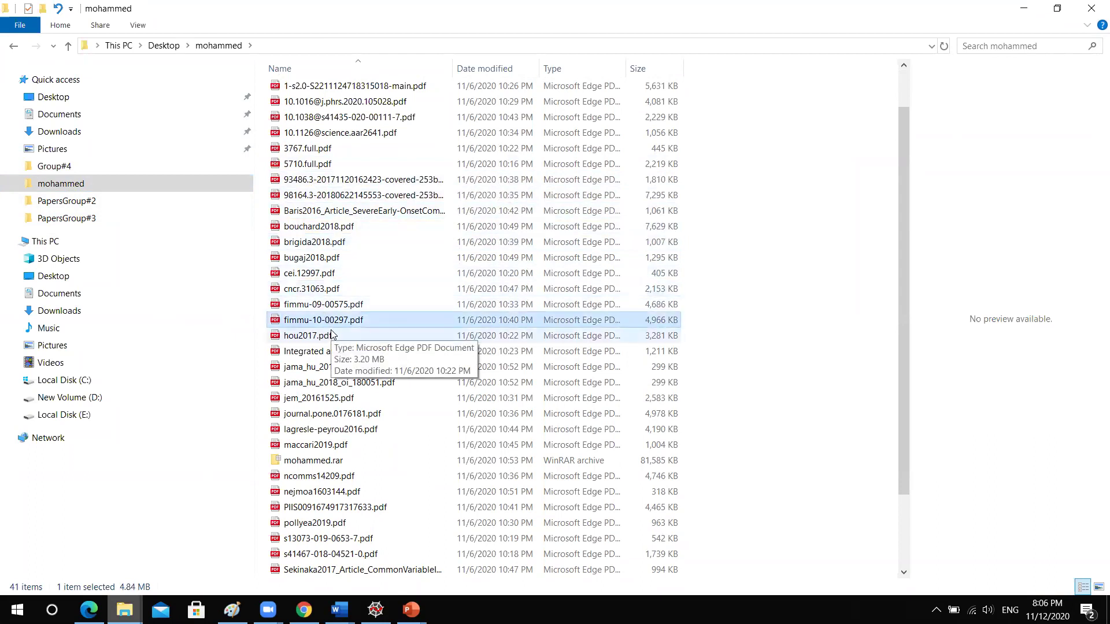
{"action": "left_click", "coordinate": [332, 351]}
{"action": "left_click", "coordinate": [340, 400]}
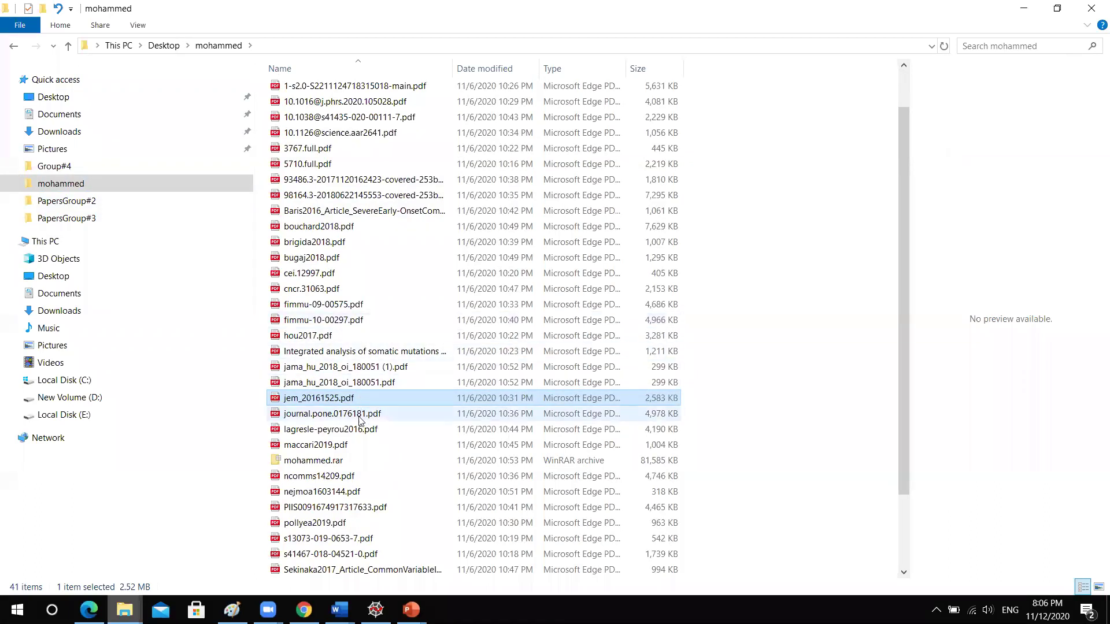
{"action": "left_click", "coordinate": [345, 493]}
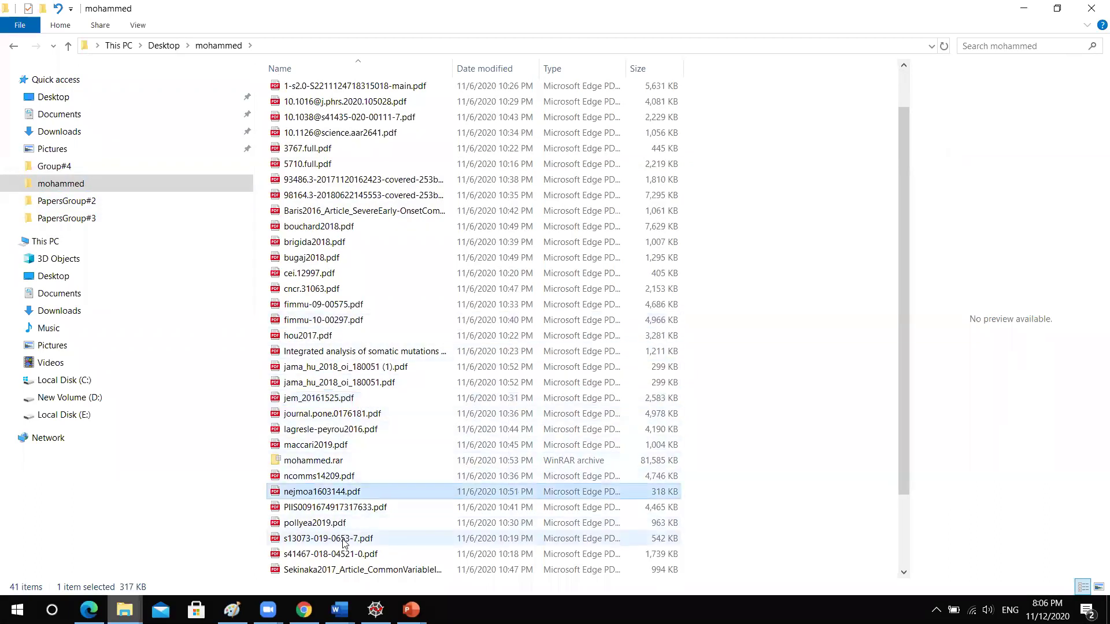
Step: Switch to Chrome and open a new browser tab
{"action": "mouse_move", "coordinate": [350, 604]}
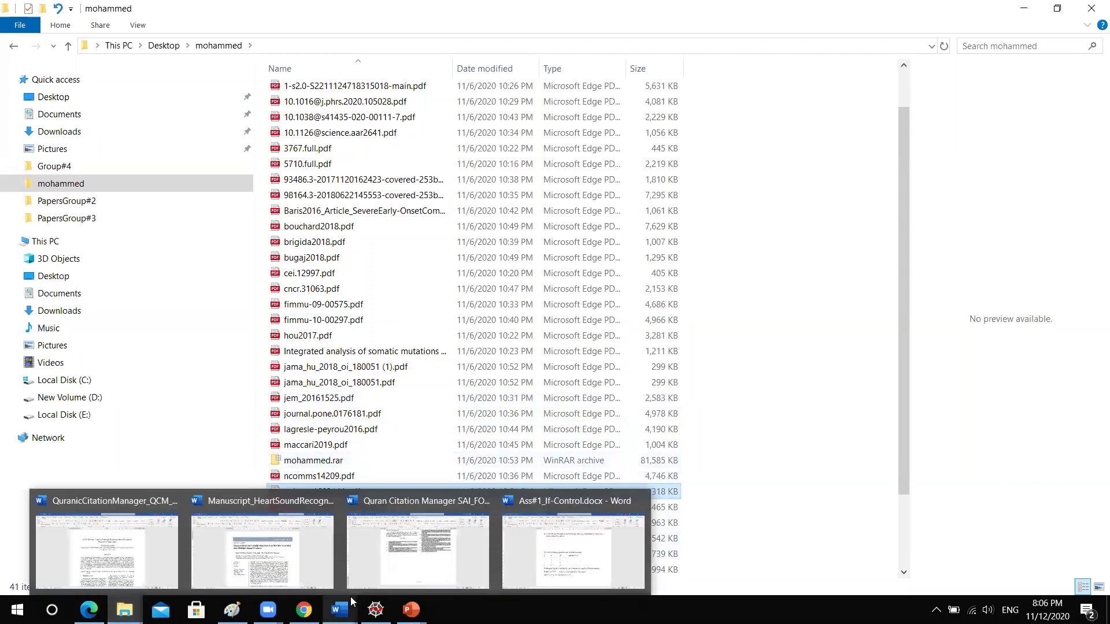
{"action": "left_click", "coordinate": [303, 609]}
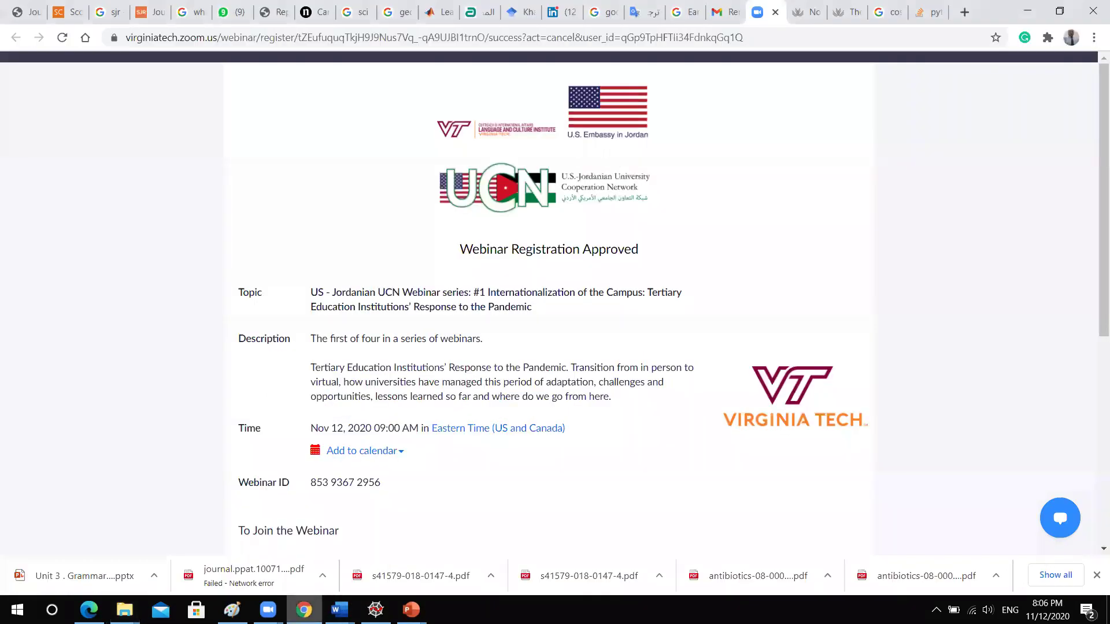
{"action": "left_click", "coordinate": [964, 12]}
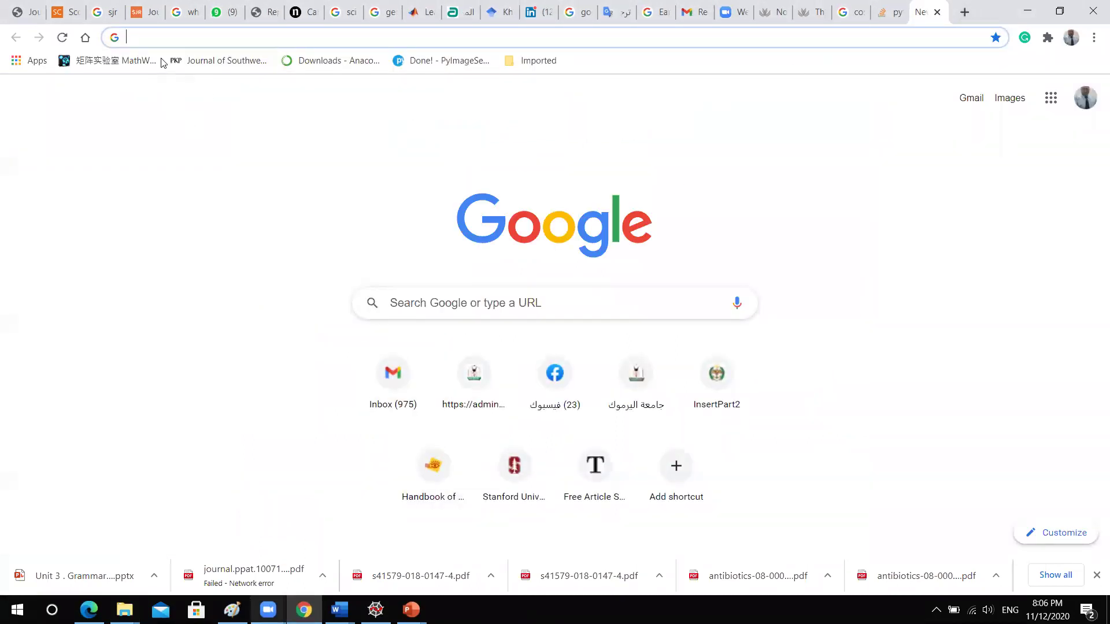
Step: Try to open the suggested site sci-hub.tw, and return to the new tab page
{"action": "type", "text": "sci"}
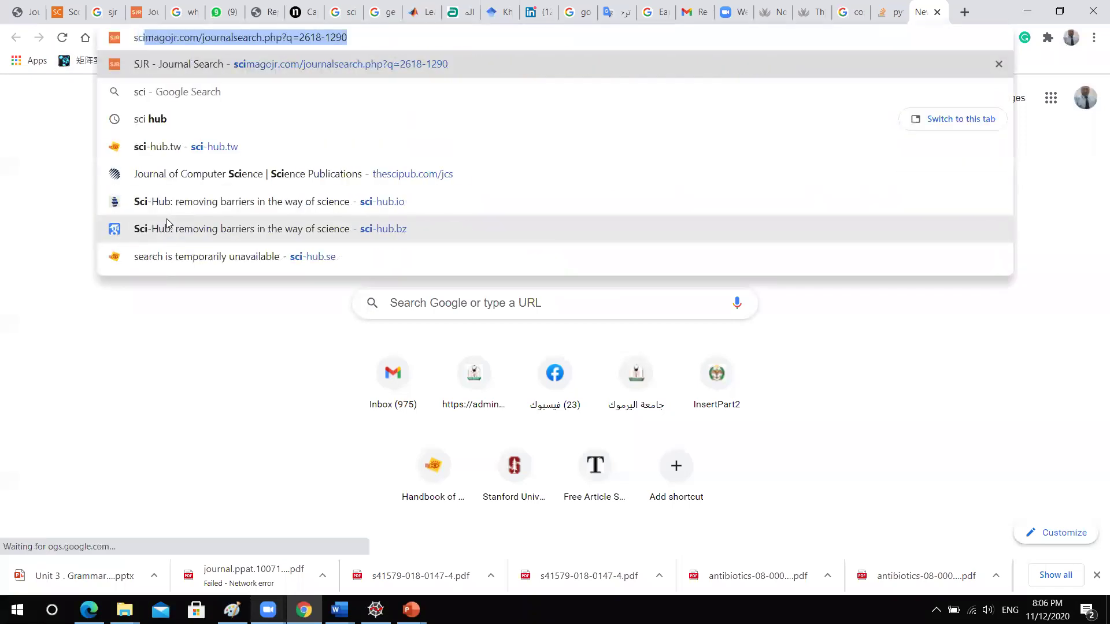
{"action": "left_click", "coordinate": [231, 136]}
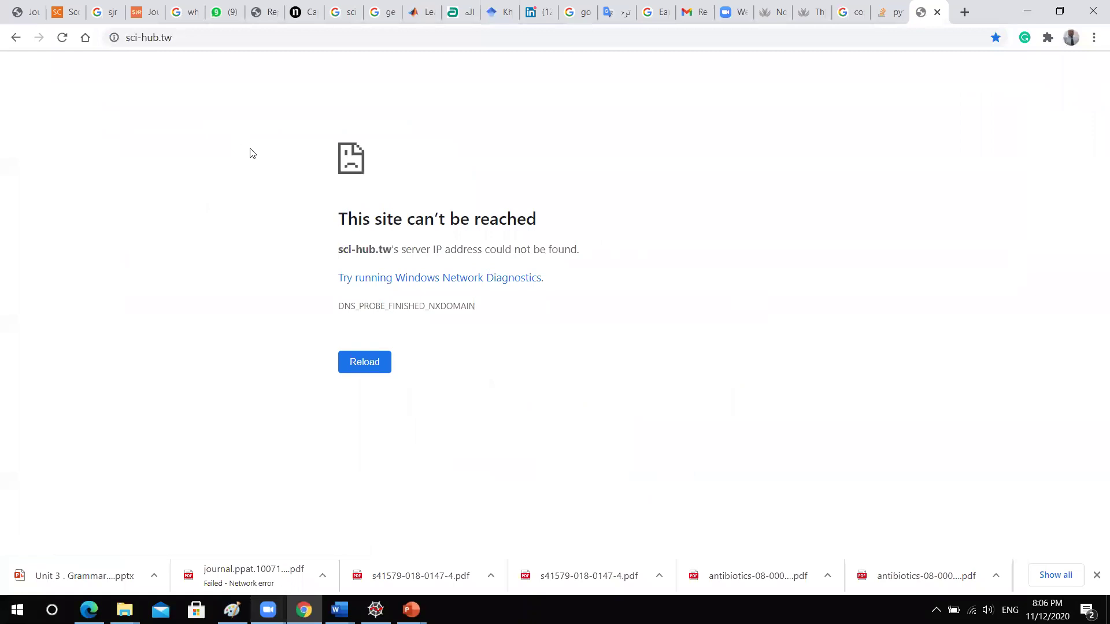
{"action": "left_click", "coordinate": [16, 37]}
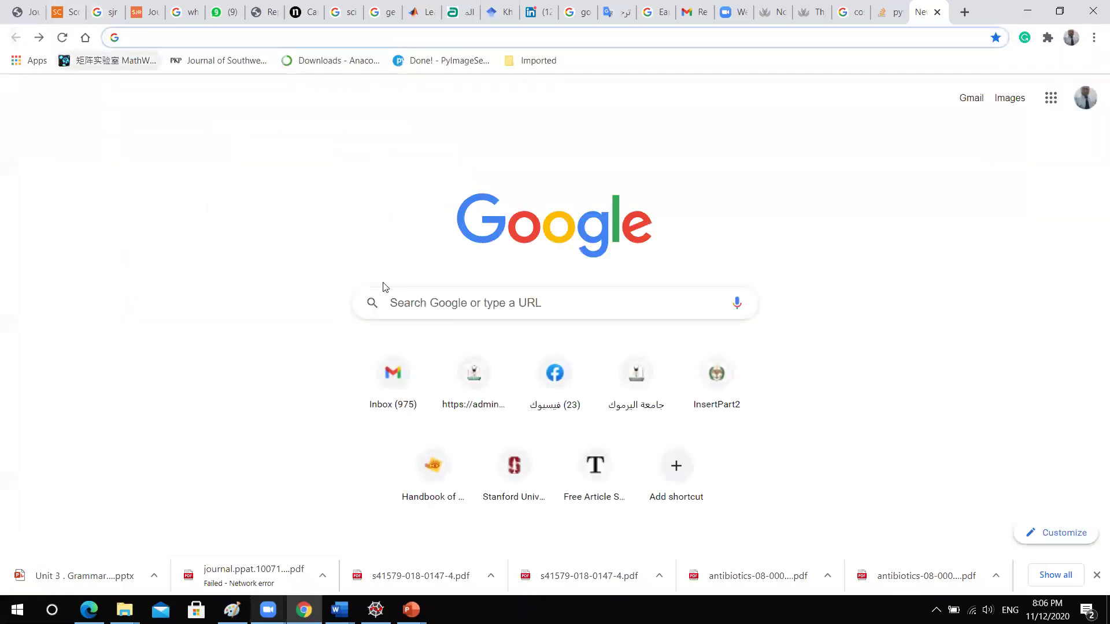
Step: Search Google for "sci hub" and open the sci-hub.se result
{"action": "left_click", "coordinate": [437, 304]}
{"action": "type", "text": "sci"}
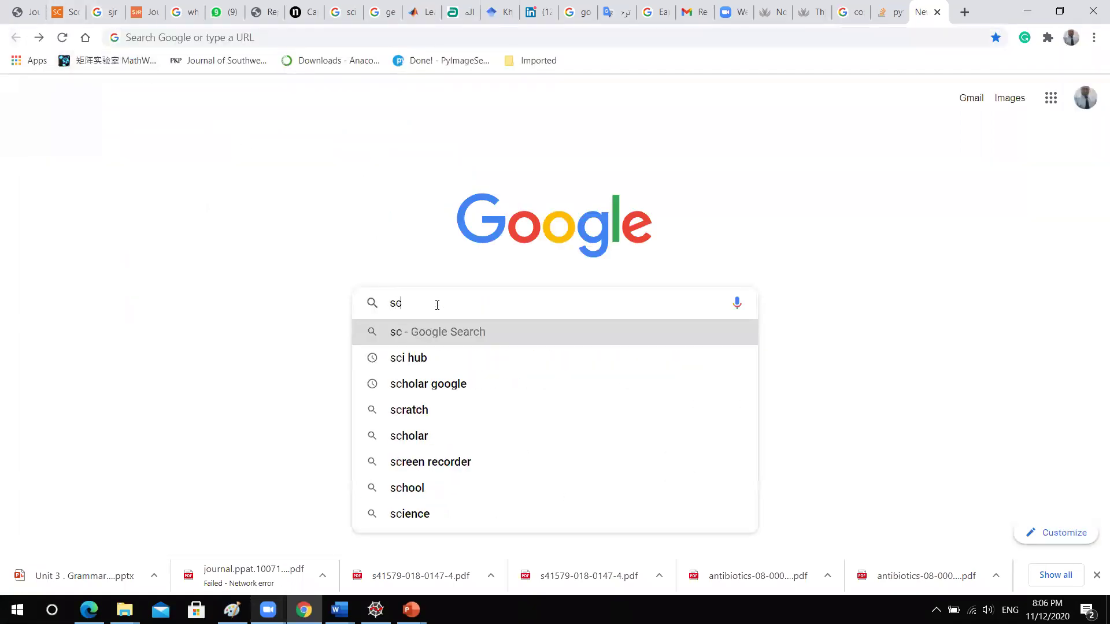
{"action": "left_click", "coordinate": [409, 358]}
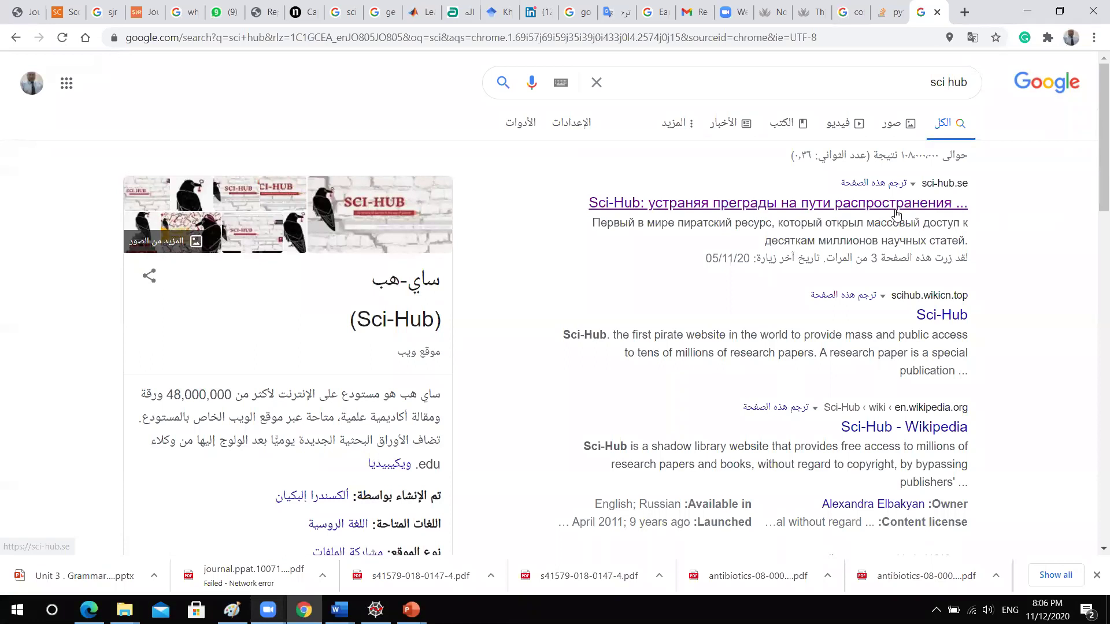
{"action": "left_click", "coordinate": [723, 213]}
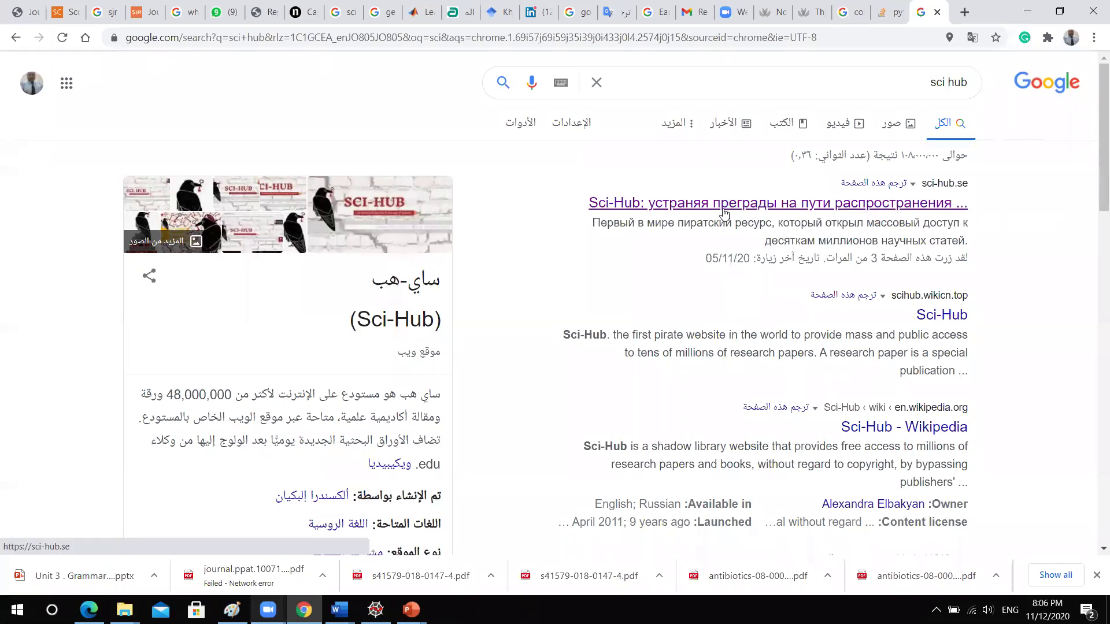
{"action": "left_click", "coordinate": [760, 206]}
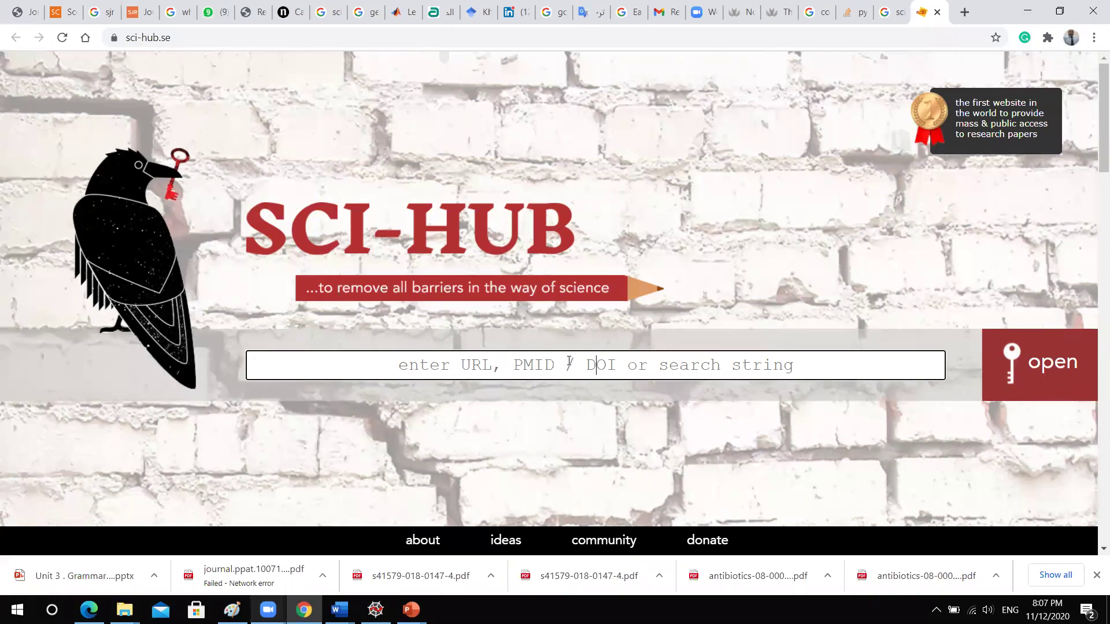
{"action": "right_click", "coordinate": [568, 366]}
{"action": "left_click", "coordinate": [546, 260]}
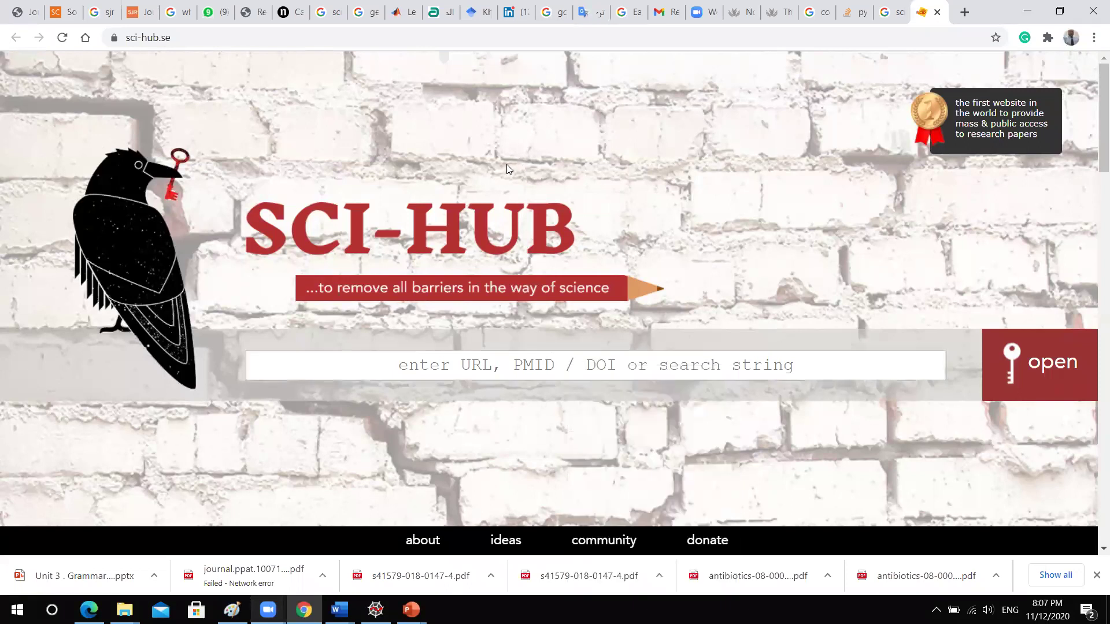
Step: Search Google in a new tab for "speech wave similarity" and open the scholarly articles on that topic in Google Scholar
{"action": "left_click", "coordinate": [964, 13]}
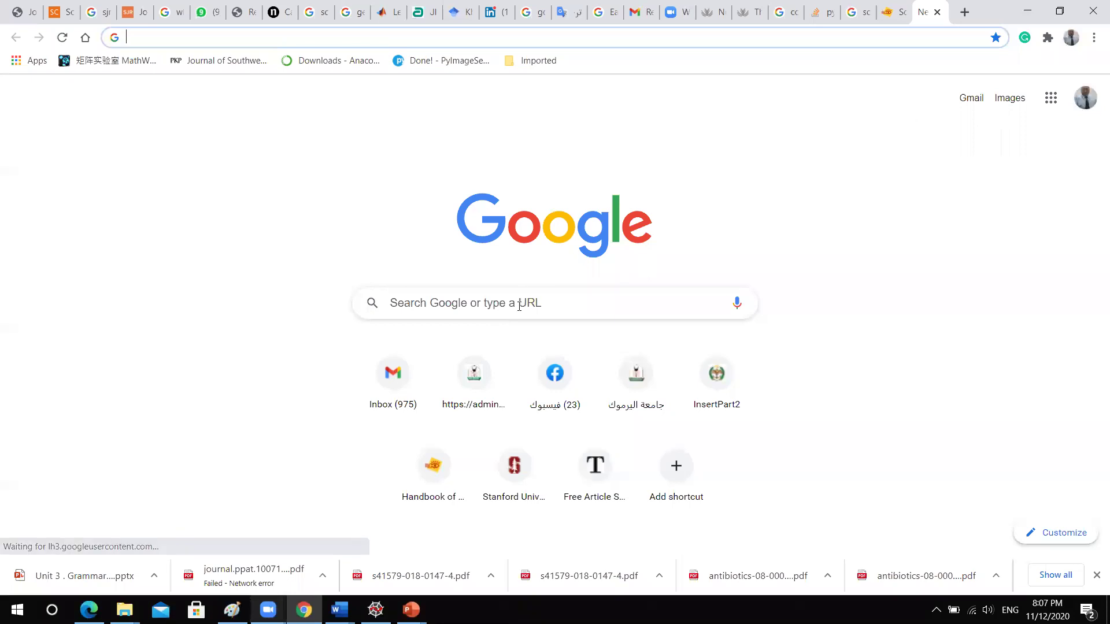
{"action": "left_click", "coordinate": [519, 306]}
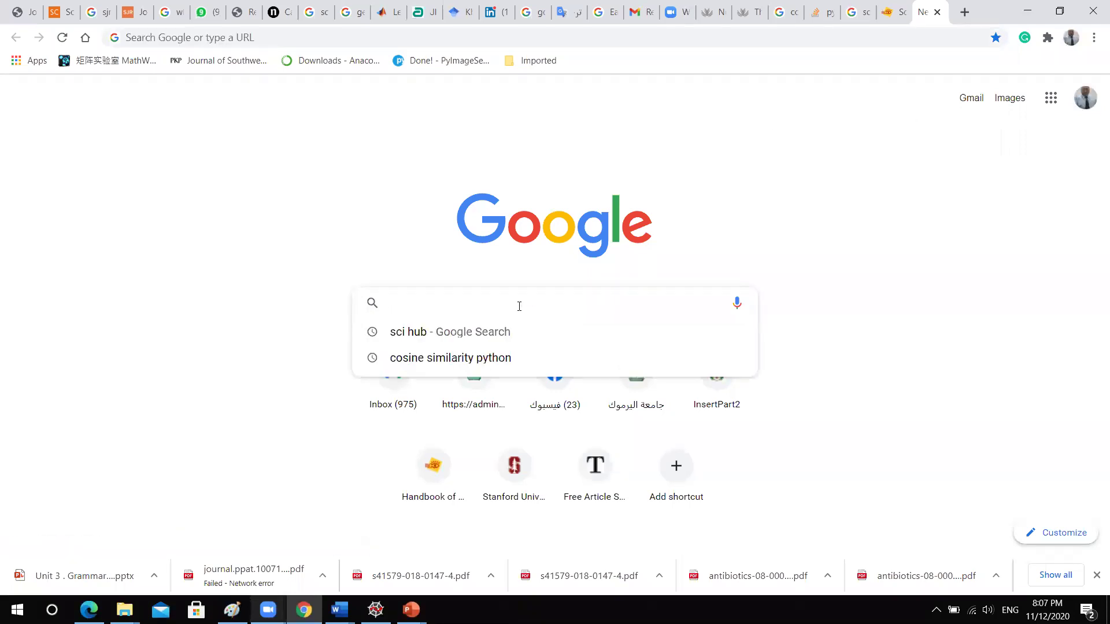
{"action": "type", "text": "speec"}
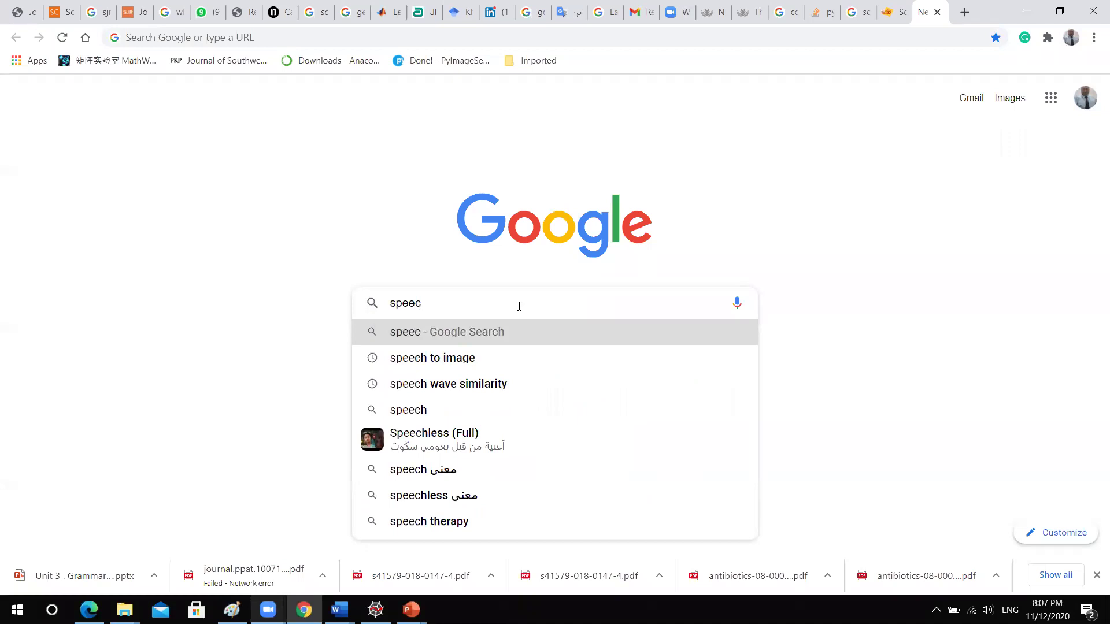
{"action": "left_click", "coordinate": [436, 382]}
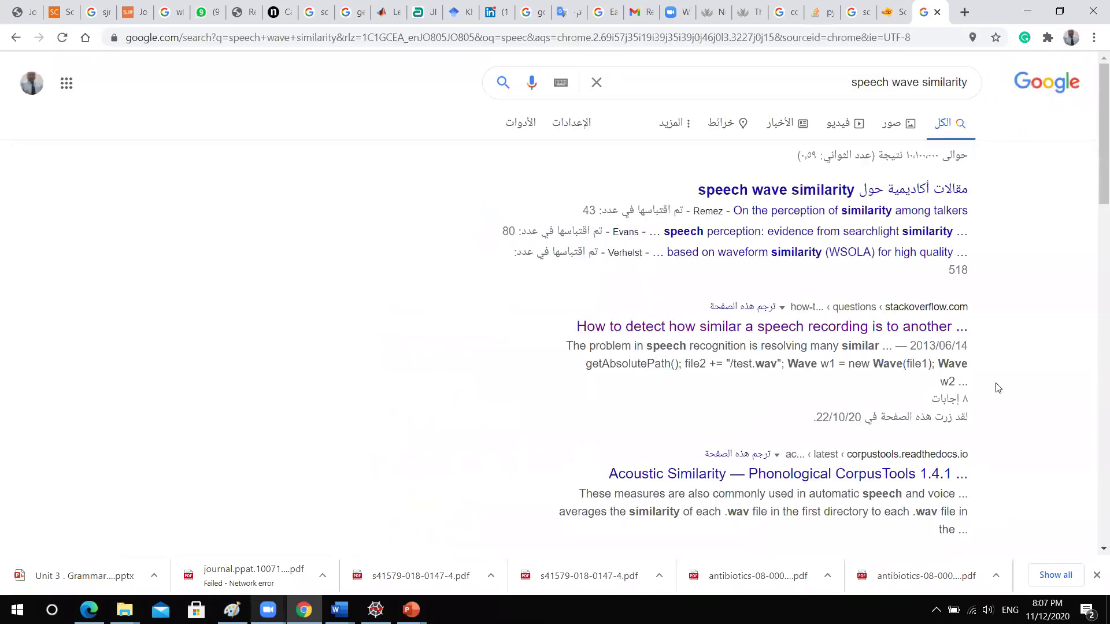
{"action": "left_click", "coordinate": [925, 190]}
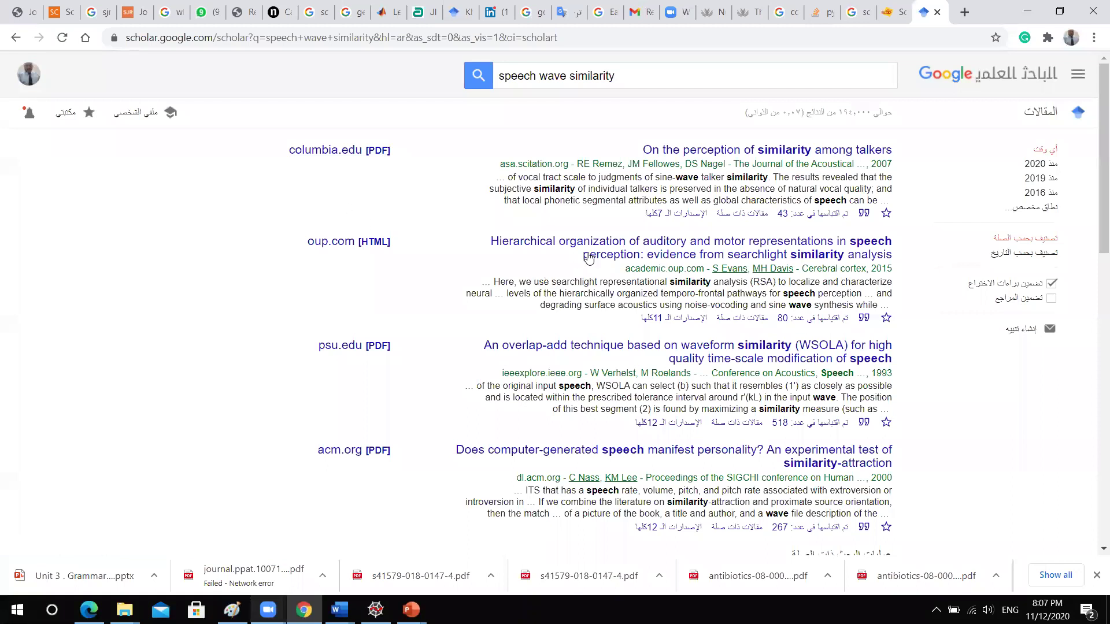
Step: Open the article on hierarchical organization of auditory and motor representations in speech perception and copy its DOI address
{"action": "left_click", "coordinate": [607, 243]}
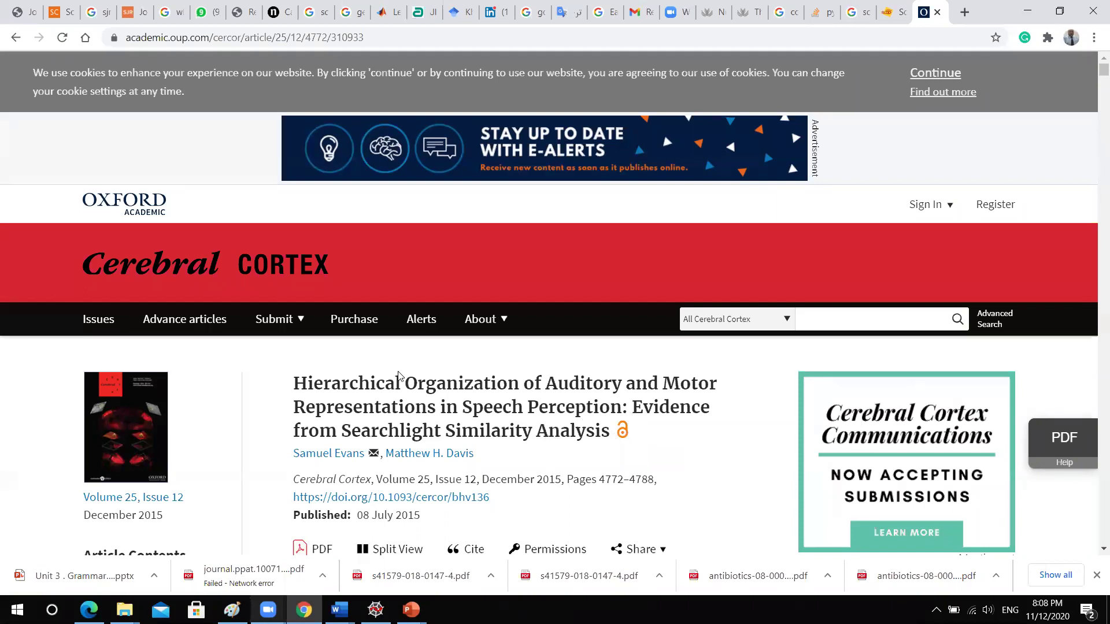
{"action": "scroll", "coordinate": [401, 382], "scroll_direction": "down", "scroll_amount": 3}
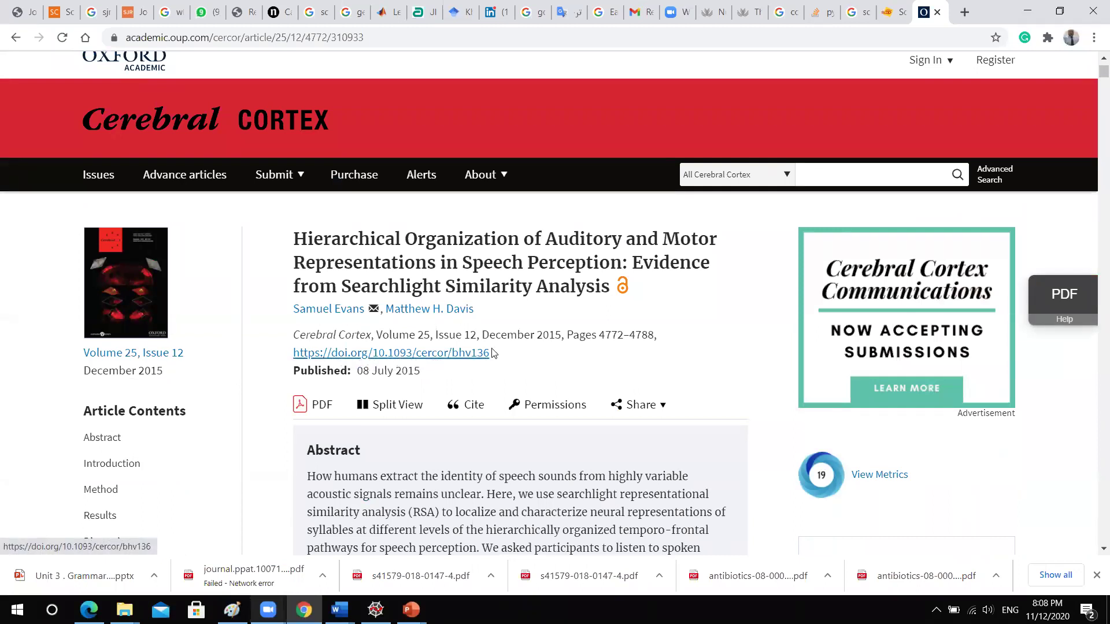
{"action": "left_click_drag", "start_coordinate": [282, 351], "coordinate": [509, 357]}
{"action": "right_click", "coordinate": [449, 351]}
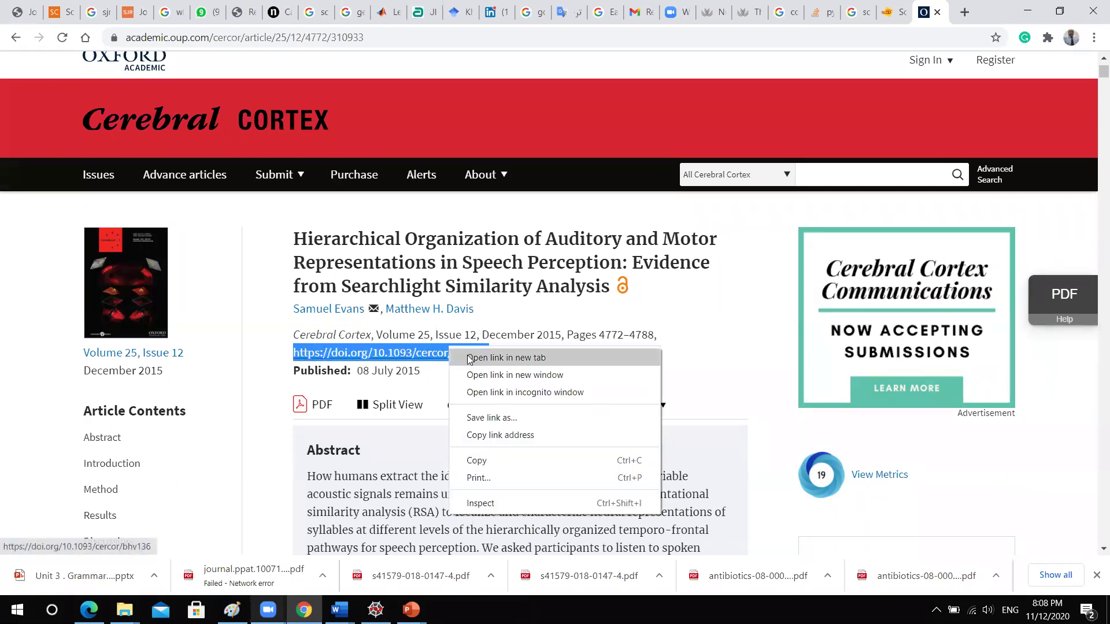
{"action": "left_click", "coordinate": [475, 461]}
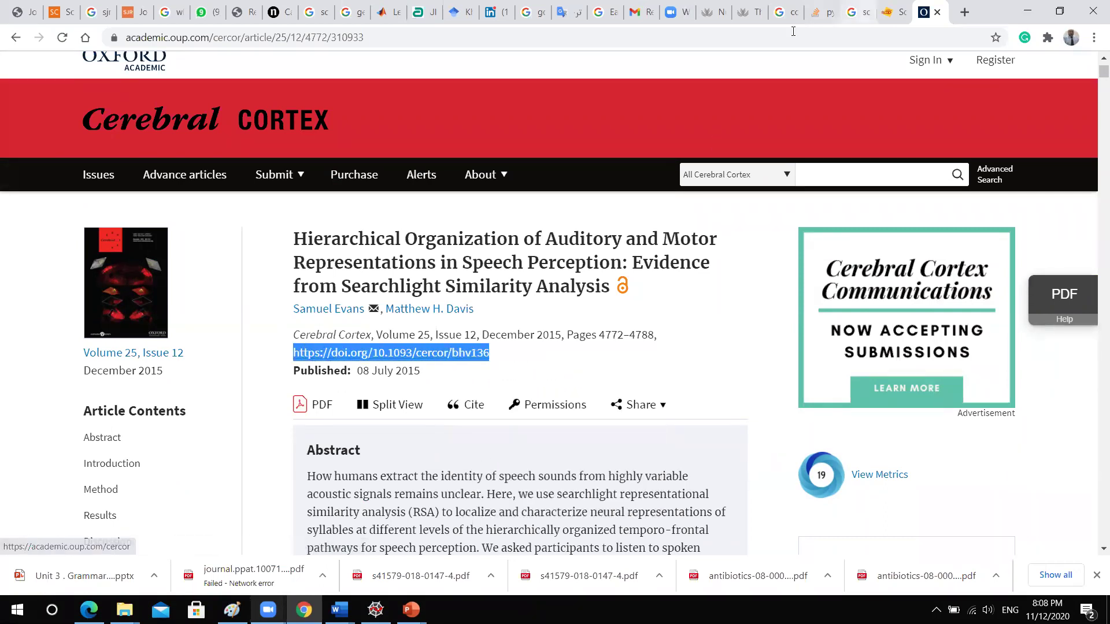
{"action": "left_click", "coordinate": [904, 14]}
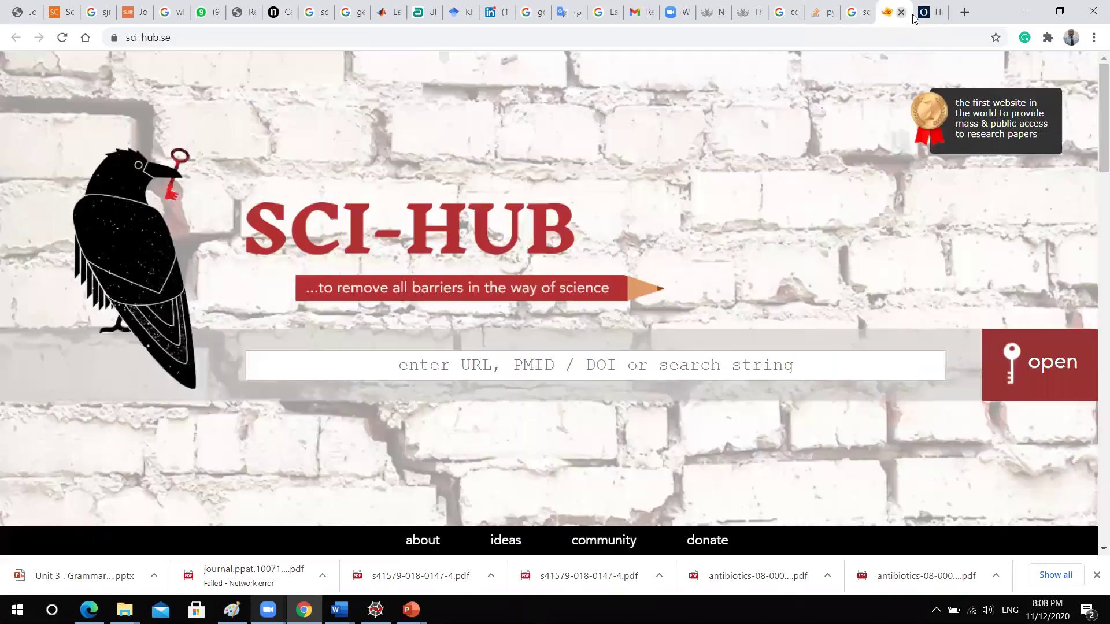
{"action": "right_click", "coordinate": [543, 368]}
{"action": "left_click", "coordinate": [579, 480]}
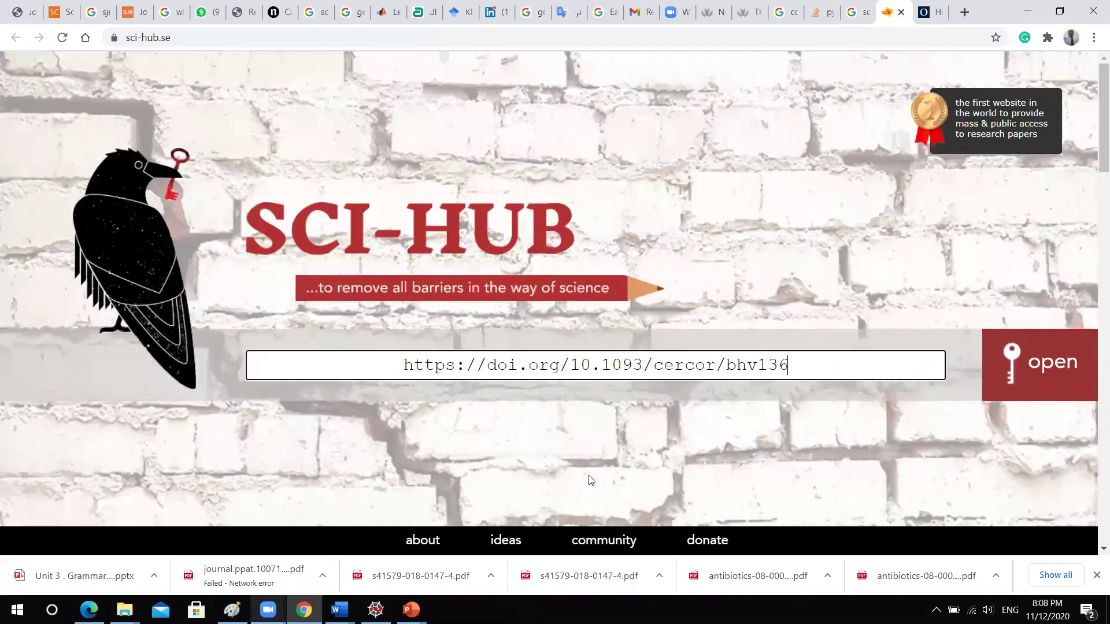
{"action": "left_click", "coordinate": [1052, 364]}
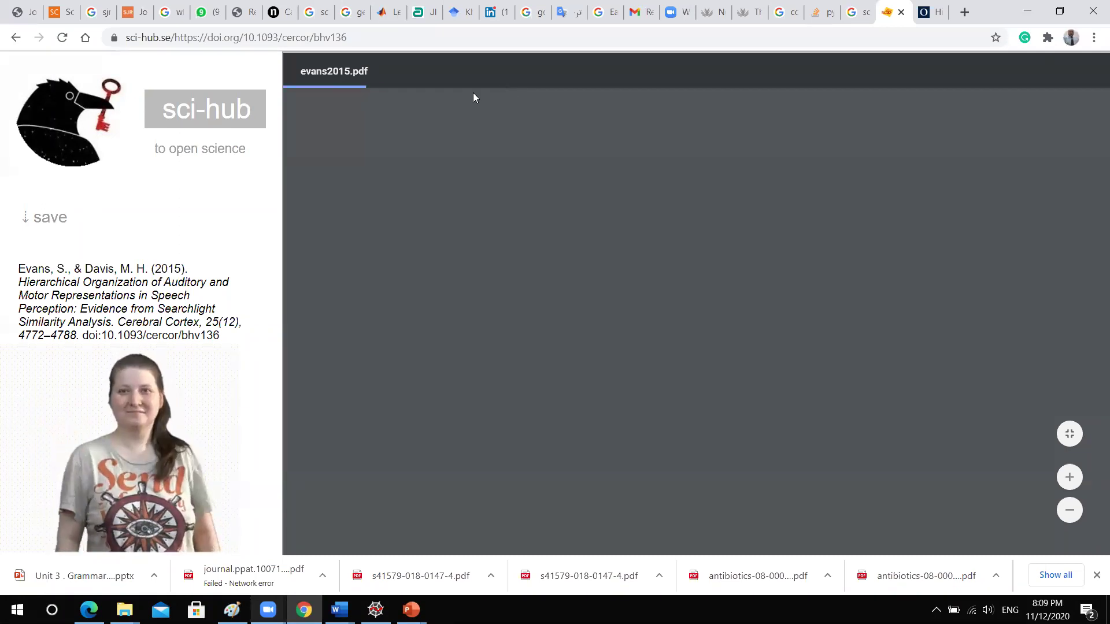
Step: Return Sci-Hub to its search page and go back to the journal article page
{"action": "left_click", "coordinate": [15, 37]}
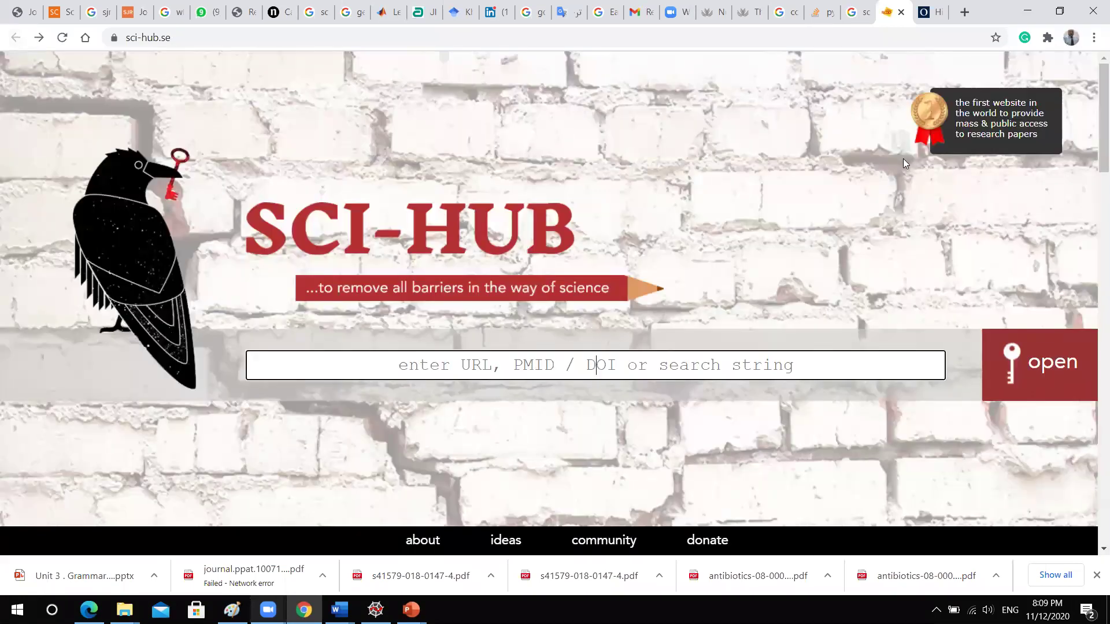
{"action": "left_click", "coordinate": [936, 21]}
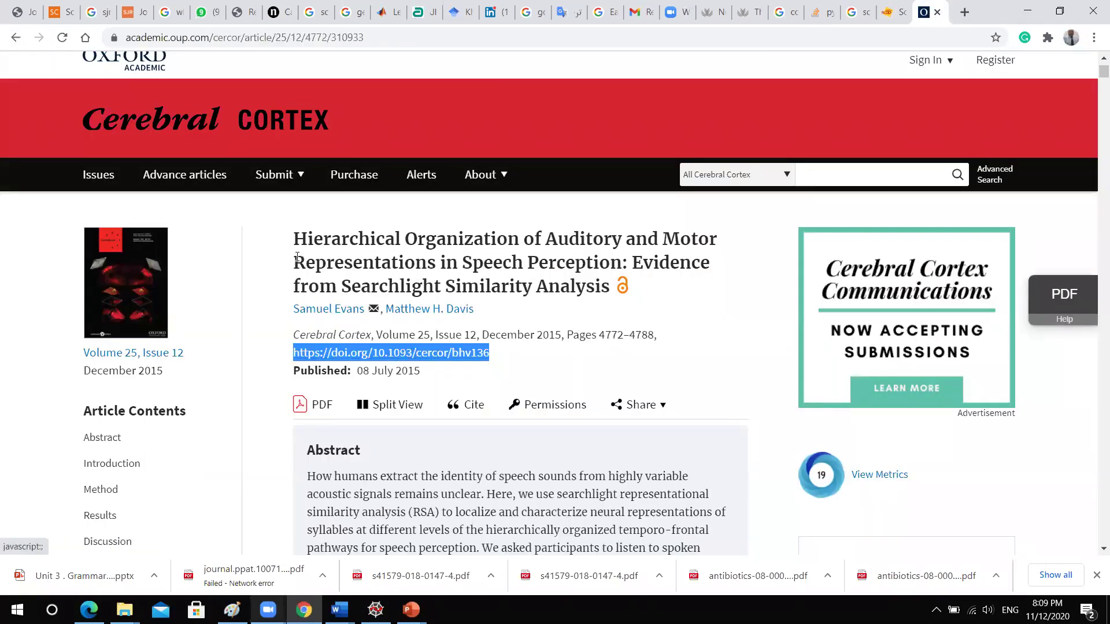
{"action": "left_click_drag", "start_coordinate": [295, 237], "coordinate": [622, 263]}
{"action": "right_click", "coordinate": [477, 259]}
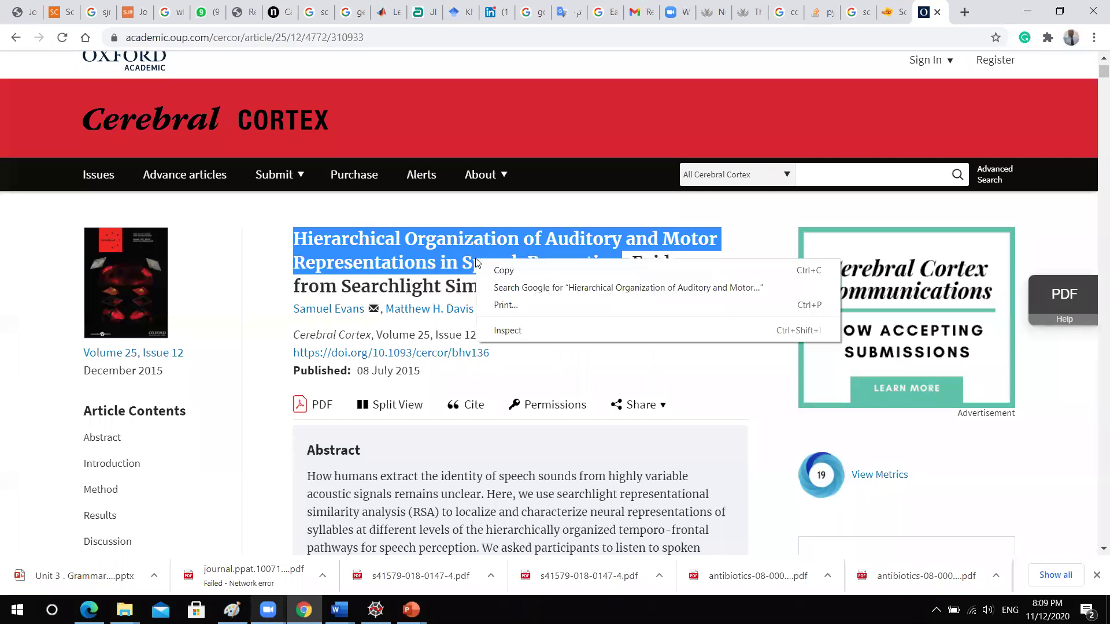
{"action": "left_click", "coordinate": [269, 250]}
{"action": "left_click", "coordinate": [313, 233]}
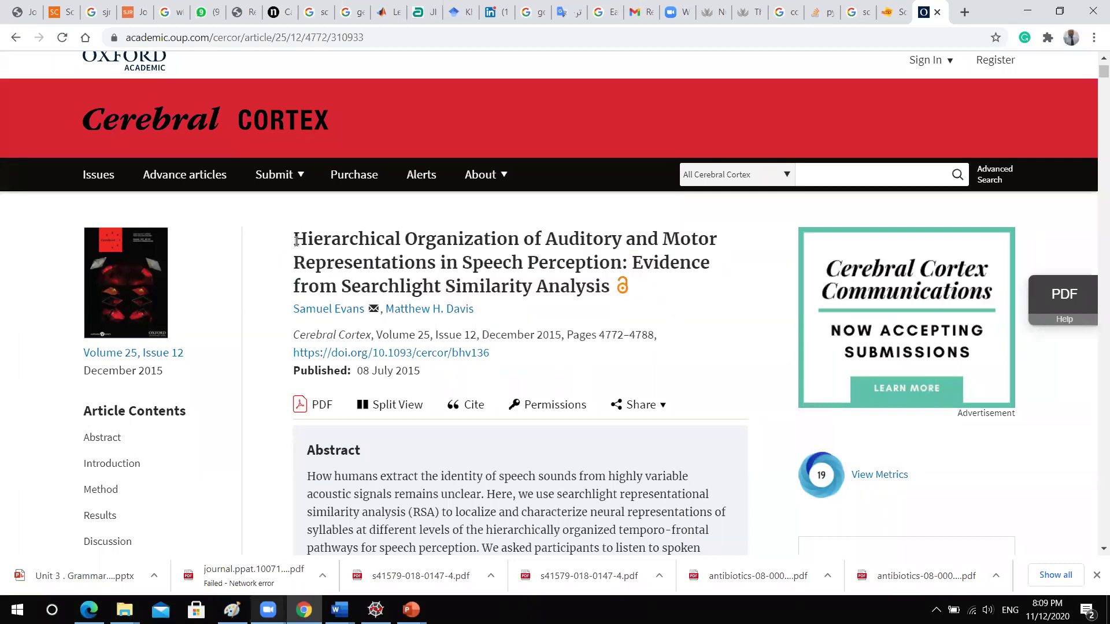
Step: Copy the article's full title, from "Hierarchical Organization" to "Searchlight Similarity Analysis", and open the paper in Sci-Hub with it
{"action": "left_click_drag", "start_coordinate": [295, 238], "coordinate": [610, 288]}
{"action": "right_click", "coordinate": [516, 283]}
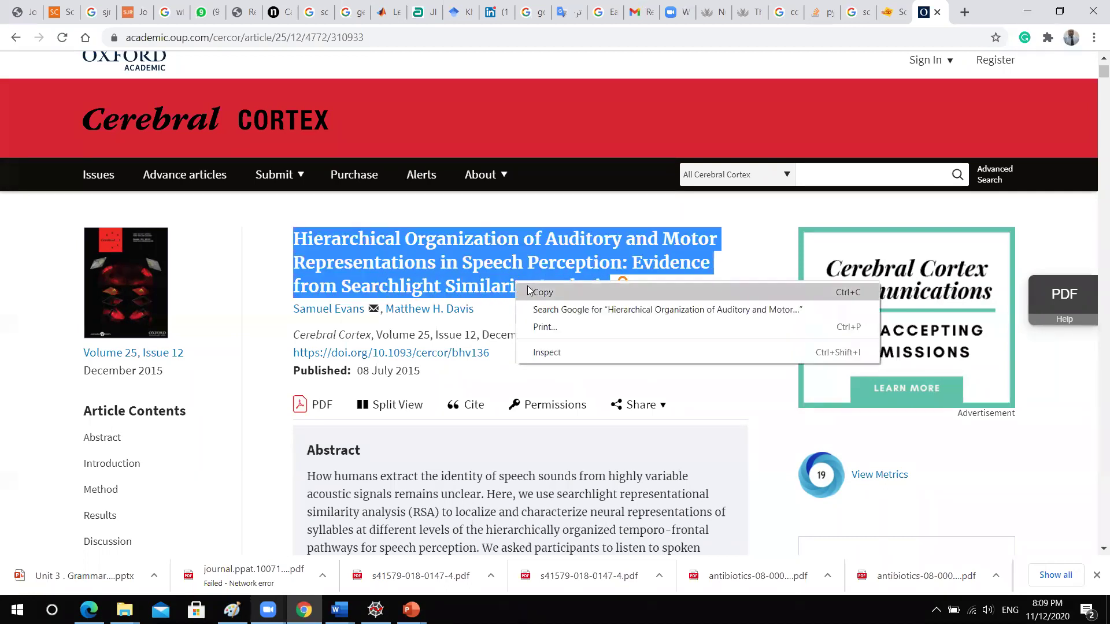
{"action": "left_click", "coordinate": [532, 292]}
{"action": "left_click", "coordinate": [893, 13]}
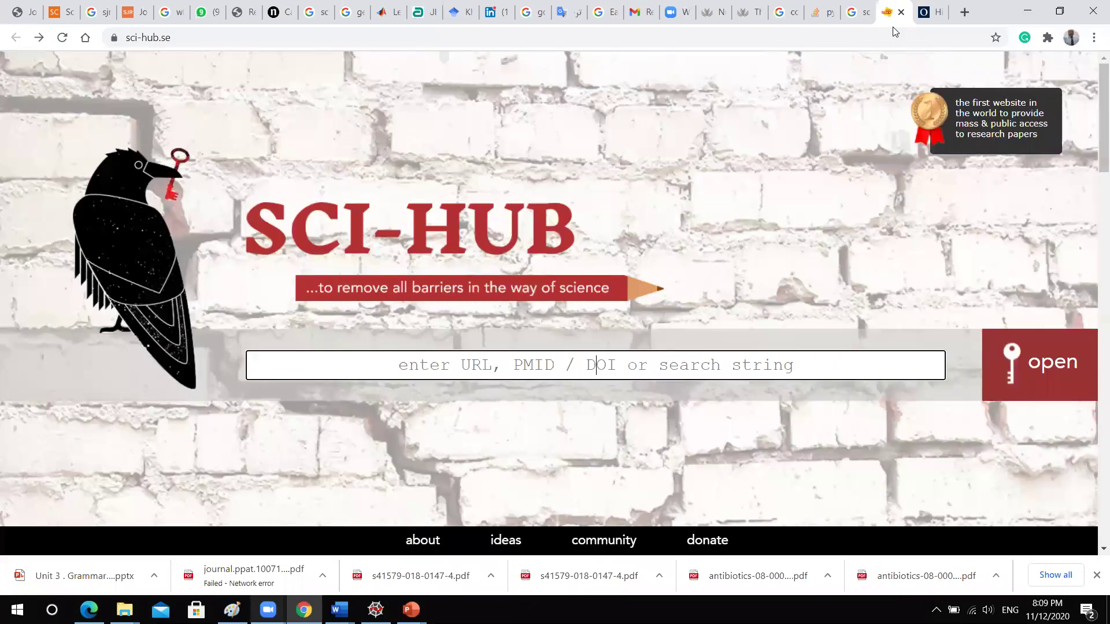
{"action": "right_click", "coordinate": [528, 369]}
{"action": "left_click", "coordinate": [576, 475]}
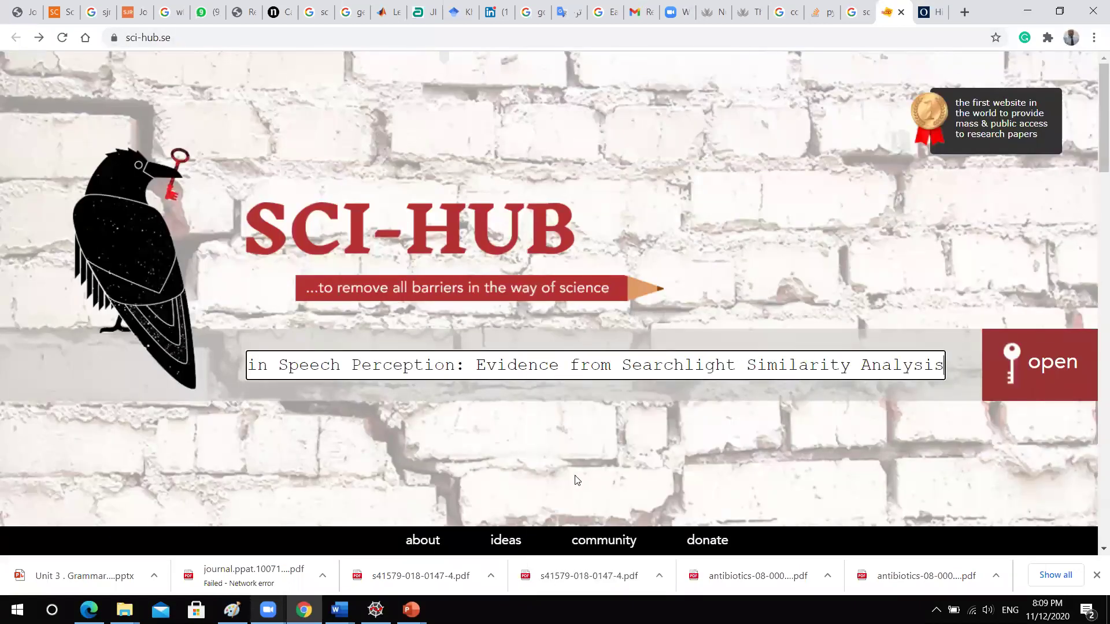
{"action": "left_click", "coordinate": [1046, 368]}
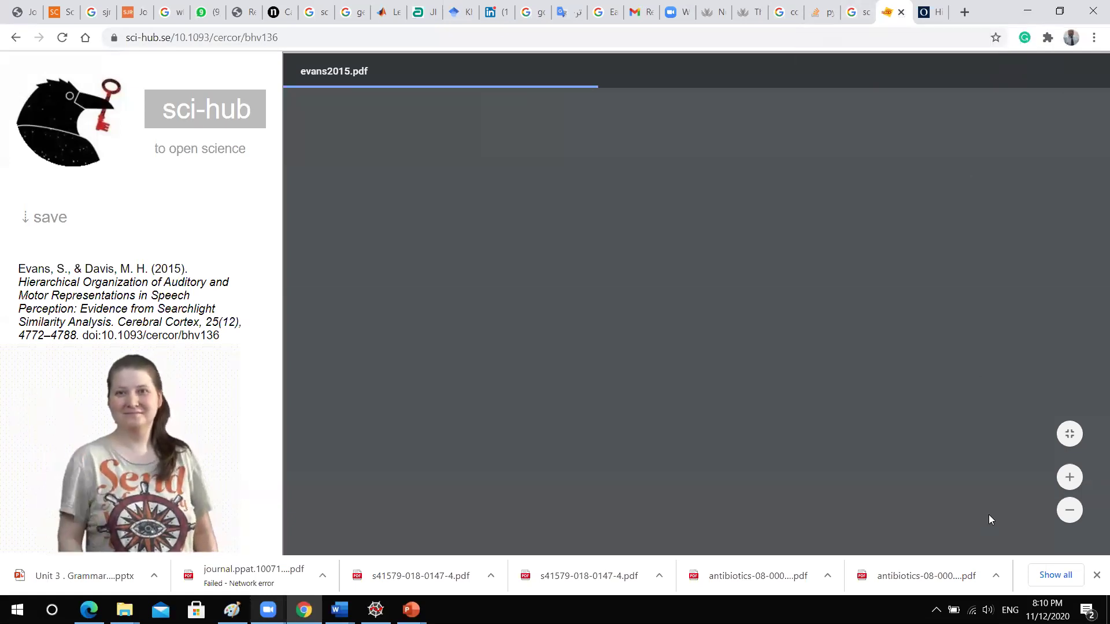
Step: Close the Sci-Hub page and the journal article page
{"action": "left_click", "coordinate": [909, 10]}
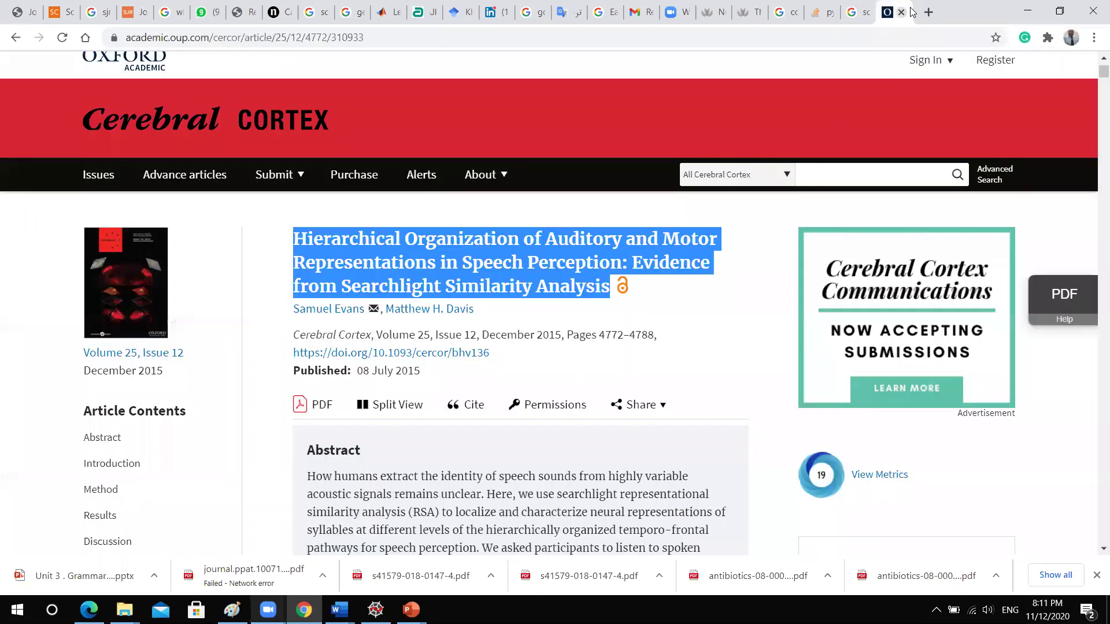
{"action": "left_click", "coordinate": [901, 11]}
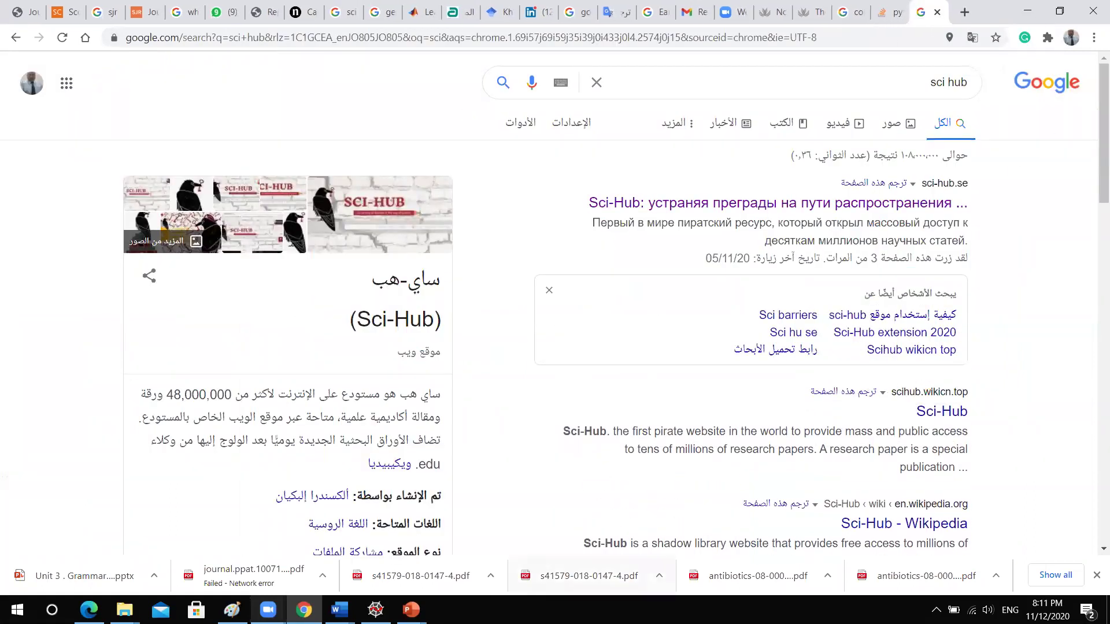
Step: Switch to the Desktop folder of PDF papers in File Explorer and open brigida2018.pdf
{"action": "left_click", "coordinate": [124, 609]}
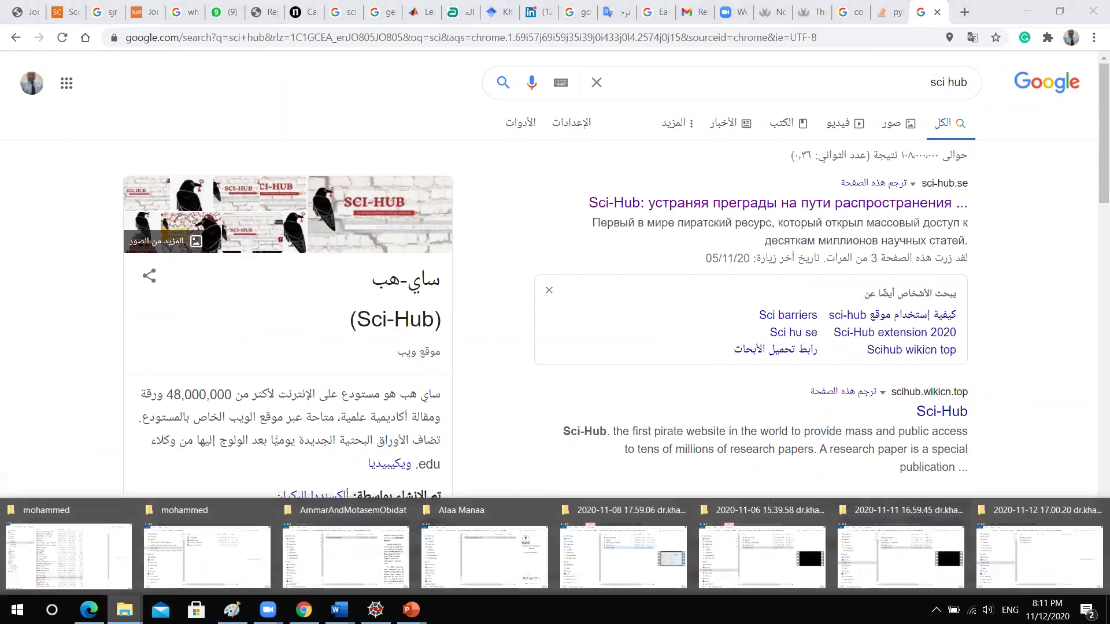
{"action": "left_click", "coordinate": [99, 570]}
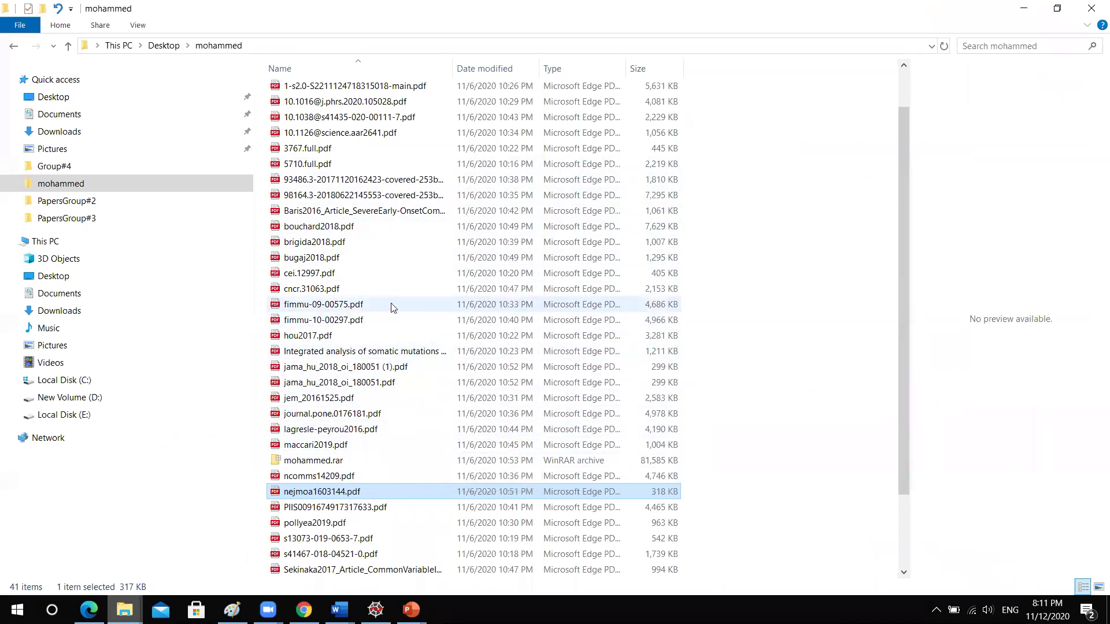
{"action": "double_click", "coordinate": [307, 243]}
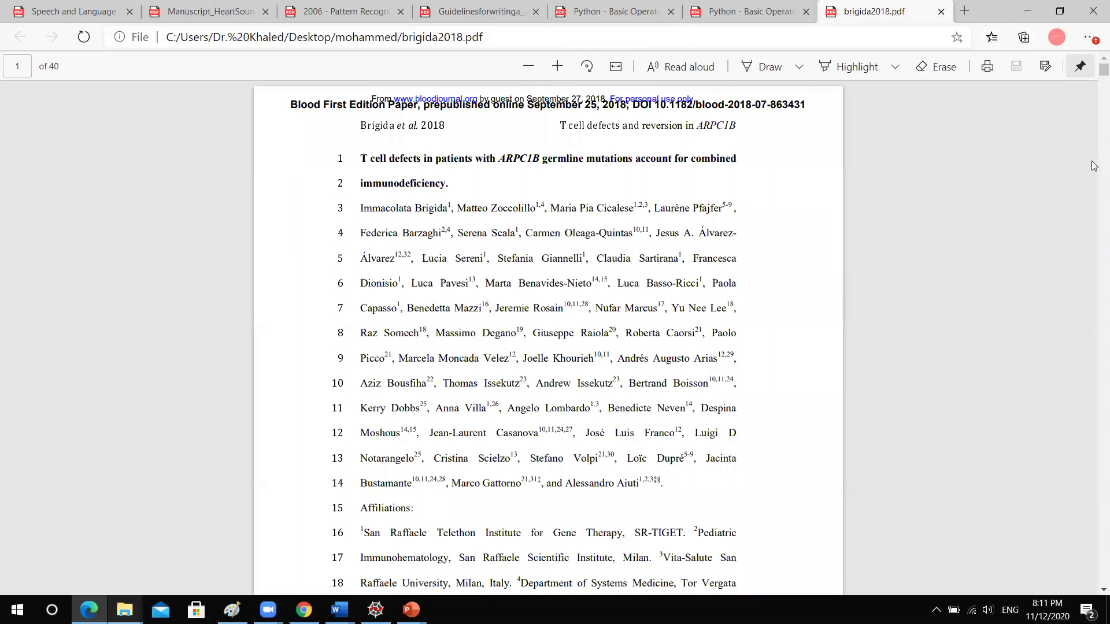
Step: Skim the brigida2018.pdf paper from its title page to page 15 and close it
{"action": "mouse_move", "coordinate": [1101, 70]}
{"action": "left_mouse_down"}
{"action": "mouse_move", "coordinate": [1098, 107]}
{"action": "mouse_move", "coordinate": [1101, 68]}
{"action": "left_mouse_up"}
{"action": "scroll", "coordinate": [423, 259], "scroll_direction": "down", "scroll_amount": 20}
{"action": "scroll", "coordinate": [408, 391], "scroll_direction": "down", "scroll_amount": 20}
{"action": "scroll", "coordinate": [414, 396], "scroll_direction": "down", "scroll_amount": 20}
{"action": "scroll", "coordinate": [413, 401], "scroll_direction": "down", "scroll_amount": 20}
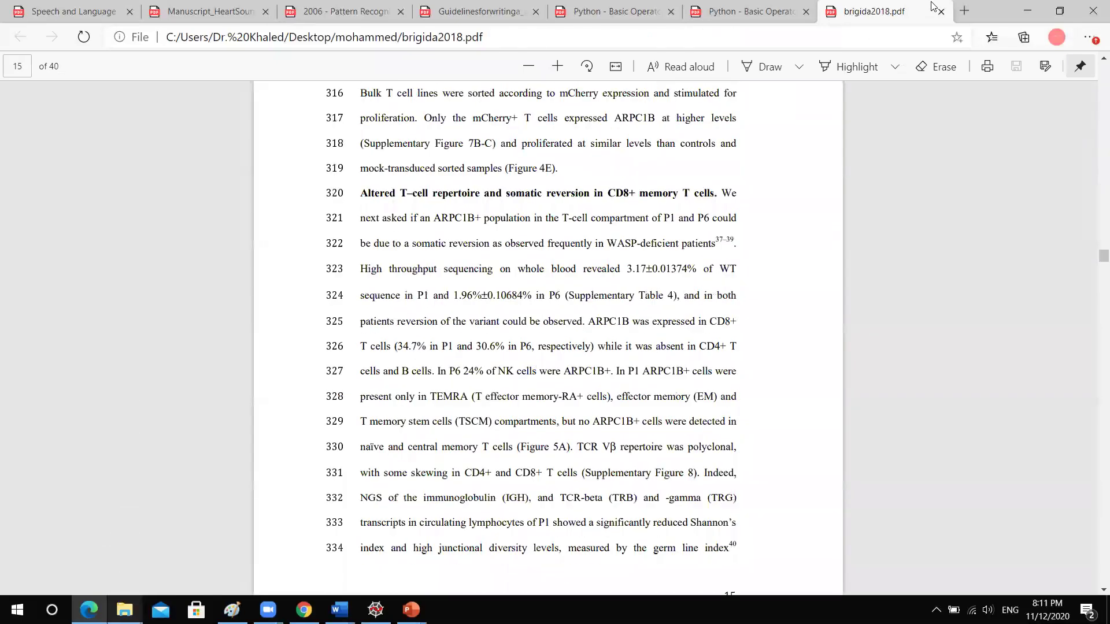
{"action": "left_click", "coordinate": [941, 12]}
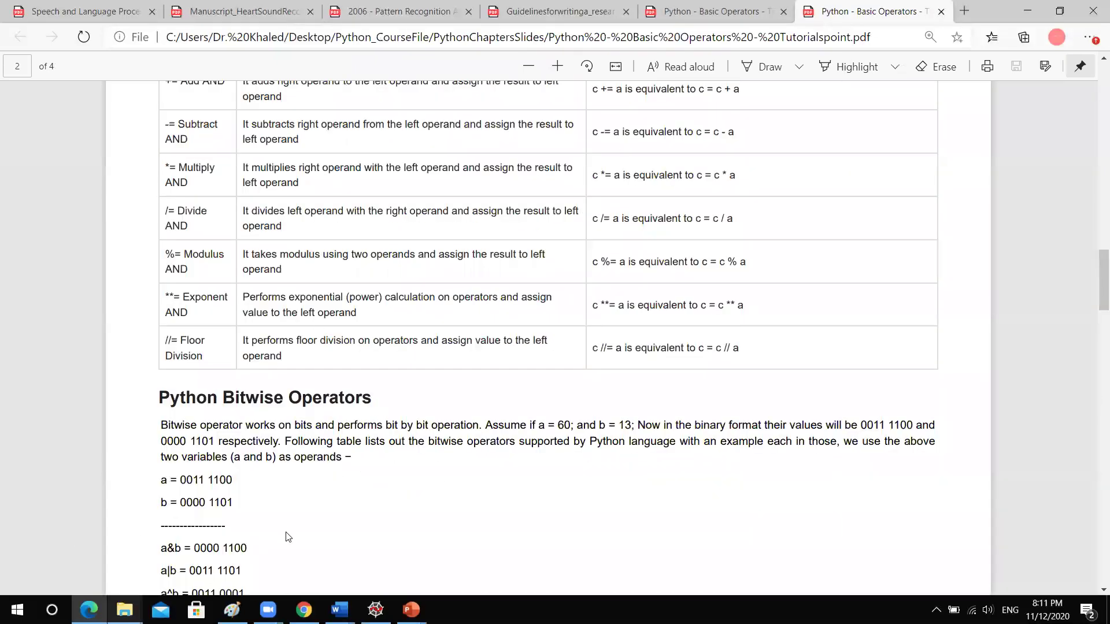
{"action": "mouse_move", "coordinate": [124, 610]}
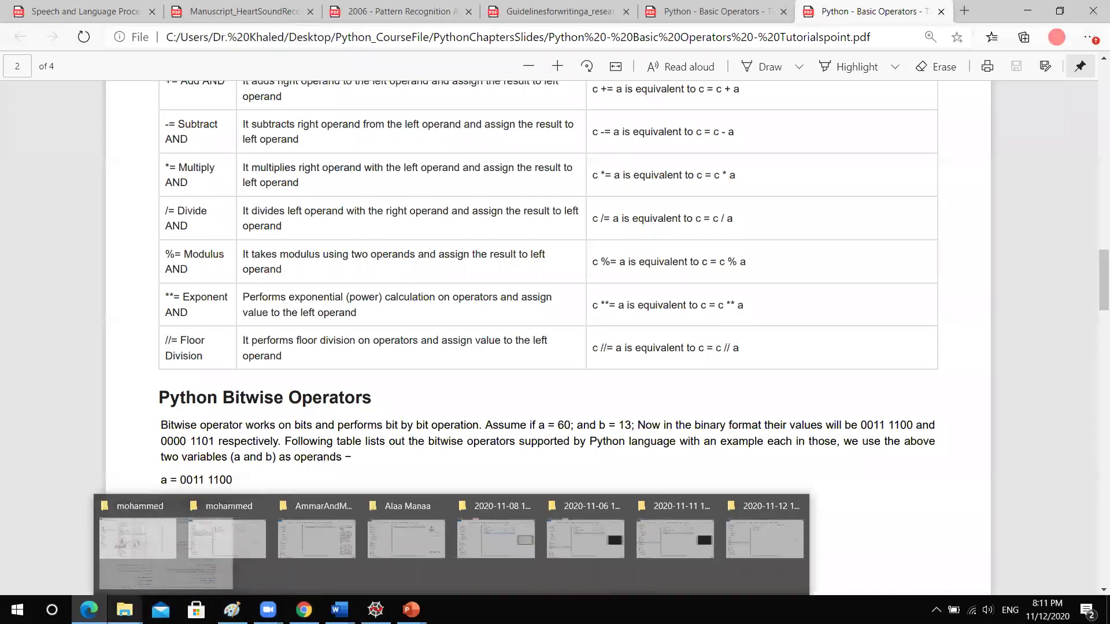
{"action": "left_click", "coordinate": [137, 537]}
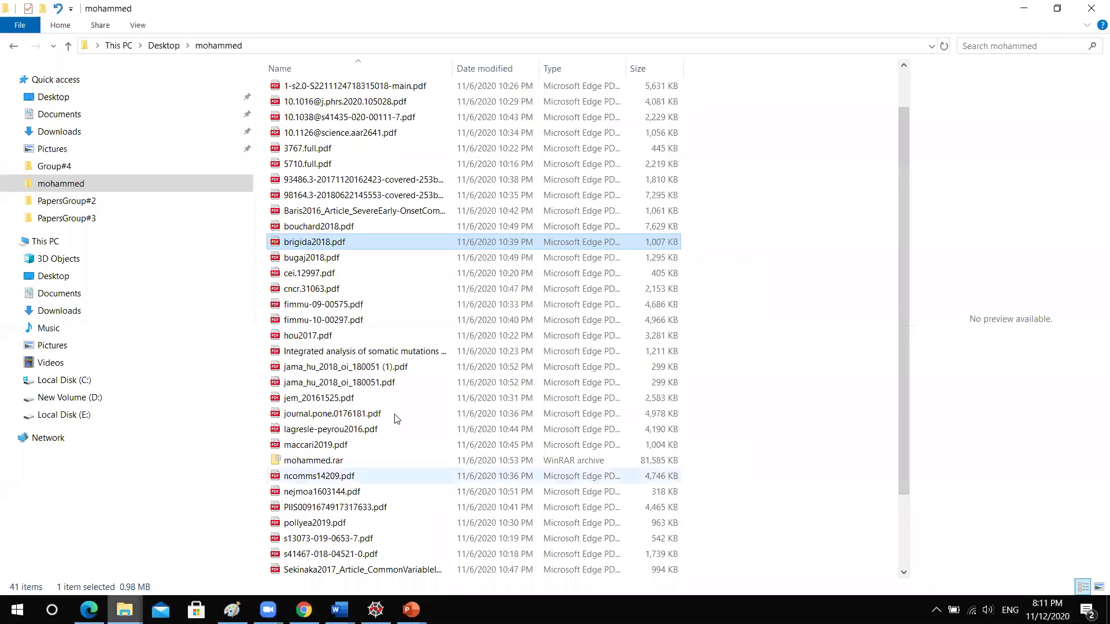
{"action": "scroll", "coordinate": [393, 428], "scroll_direction": "up", "scroll_amount": 1}
{"action": "double_click", "coordinate": [330, 137]}
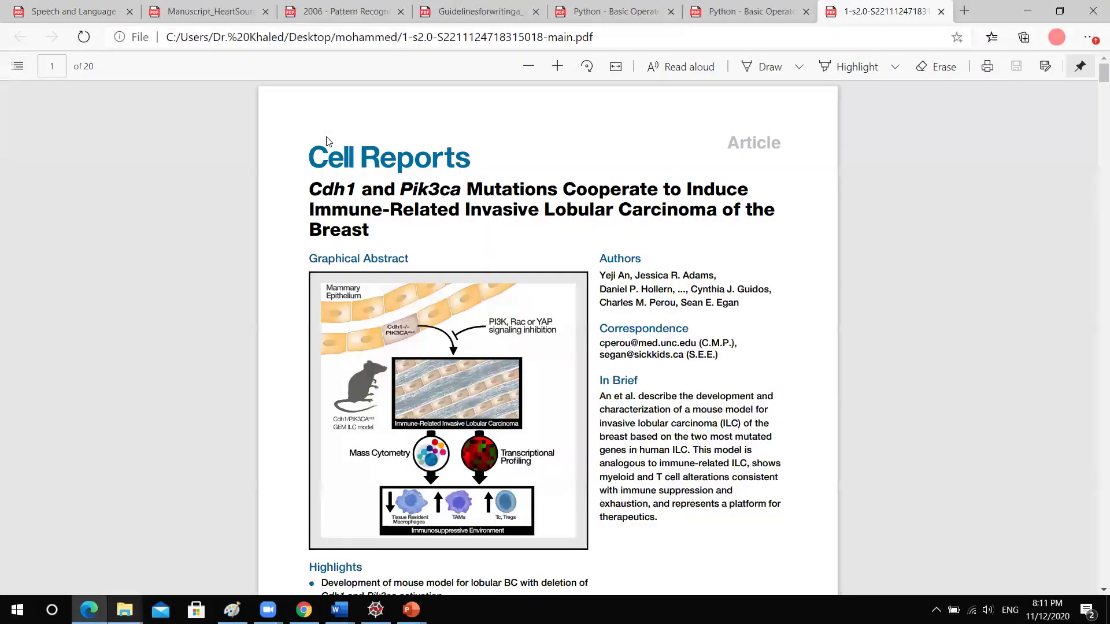
Step: Examine the structure of the Cell Reports article, from its graphical abstract through the summary, introduction, results and figures on page 6
{"action": "scroll", "coordinate": [635, 321], "scroll_direction": "down", "scroll_amount": 10}
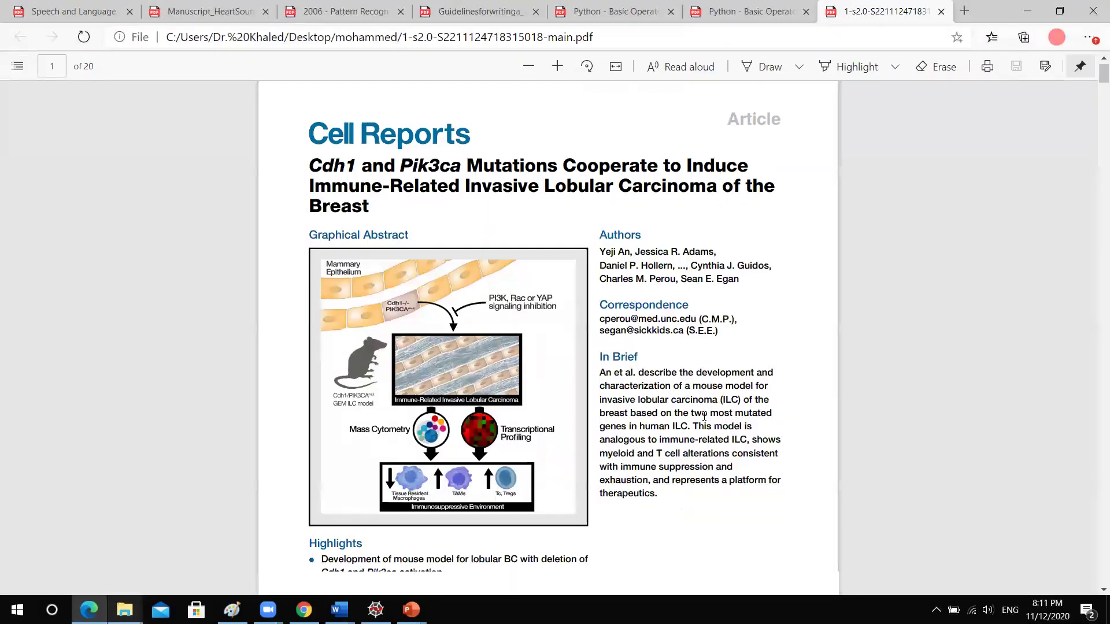
{"action": "scroll", "coordinate": [704, 416], "scroll_direction": "down", "scroll_amount": 1}
{"action": "scroll", "coordinate": [704, 416], "scroll_direction": "up", "scroll_amount": 2}
{"action": "scroll", "coordinate": [694, 416], "scroll_direction": "down", "scroll_amount": 4}
{"action": "scroll", "coordinate": [688, 416], "scroll_direction": "up", "scroll_amount": 7}
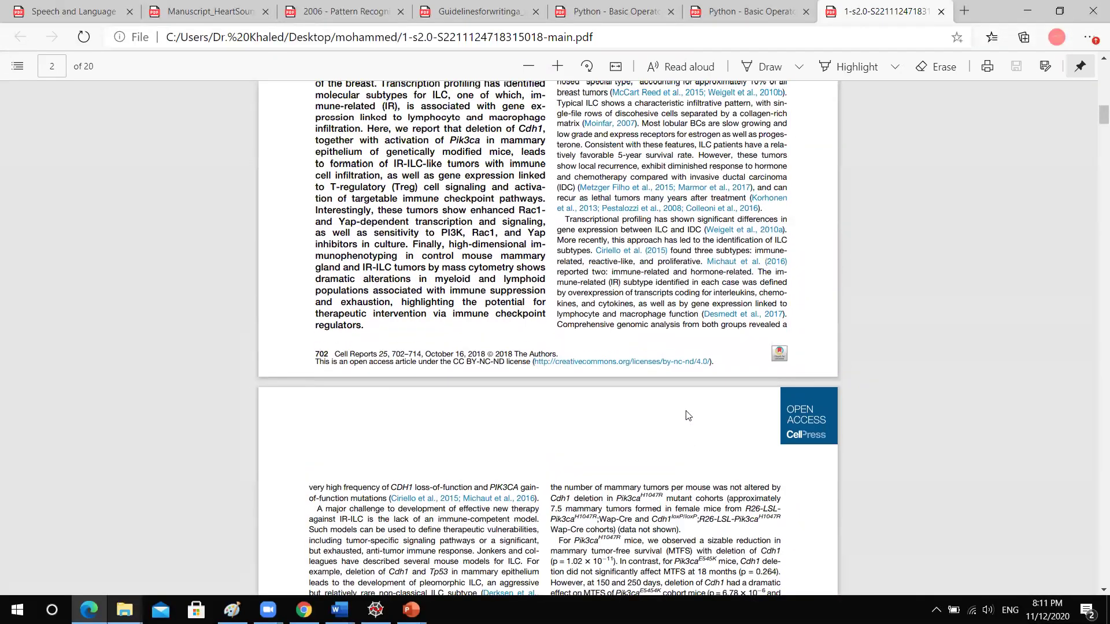
{"action": "scroll", "coordinate": [426, 444], "scroll_direction": "down", "scroll_amount": 11}
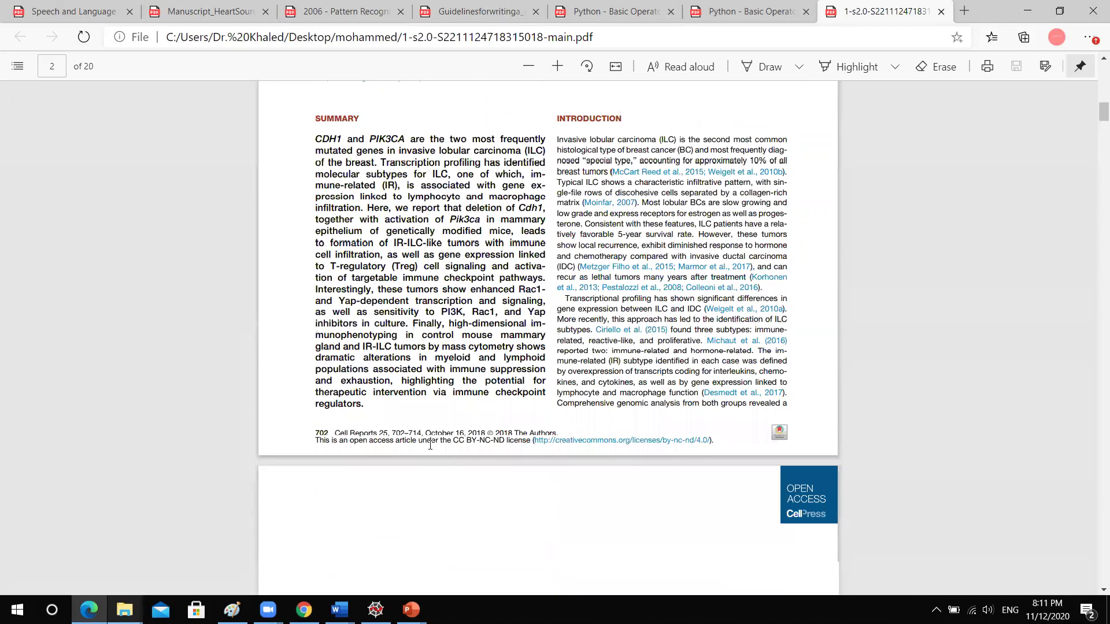
{"action": "scroll", "coordinate": [430, 445], "scroll_direction": "down", "scroll_amount": 12}
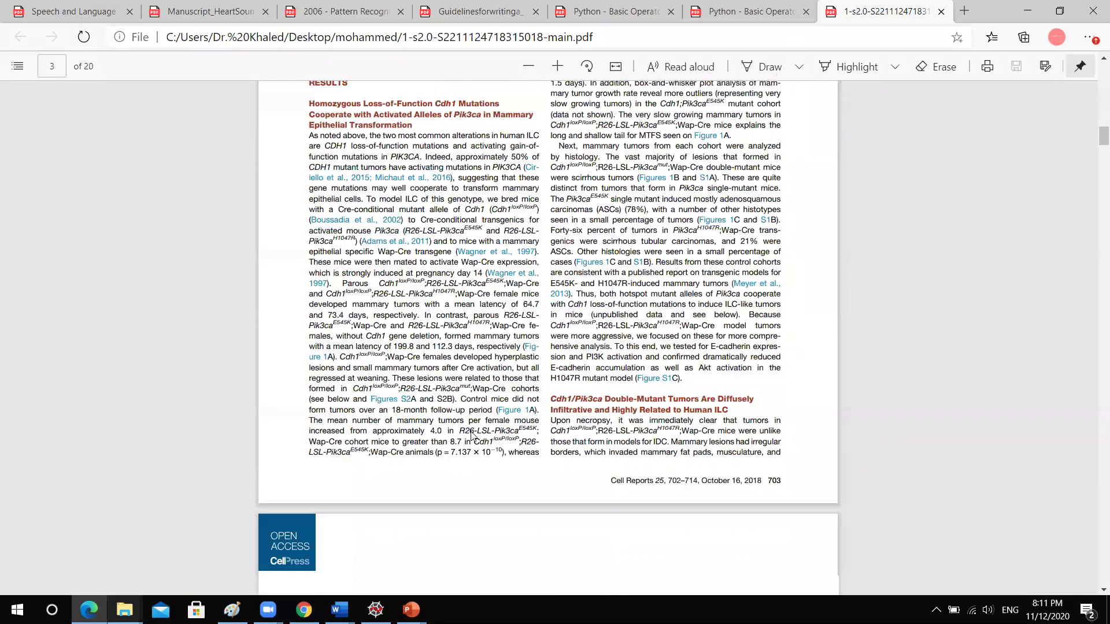
{"action": "scroll", "coordinate": [646, 429], "scroll_direction": "down", "scroll_amount": 12}
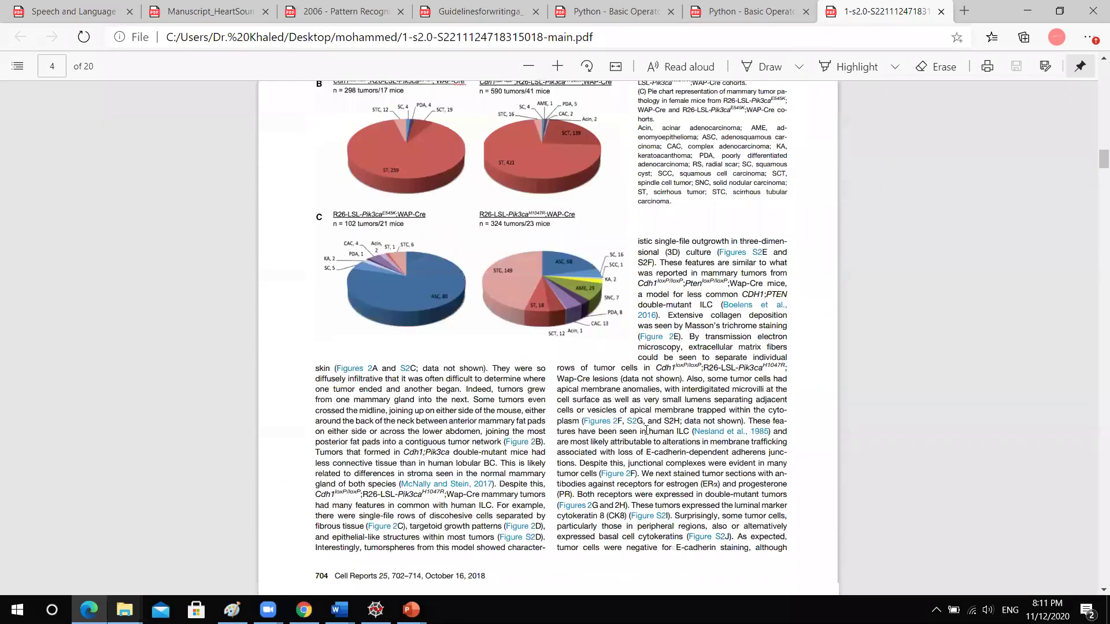
{"action": "scroll", "coordinate": [646, 429], "scroll_direction": "down", "scroll_amount": 18}
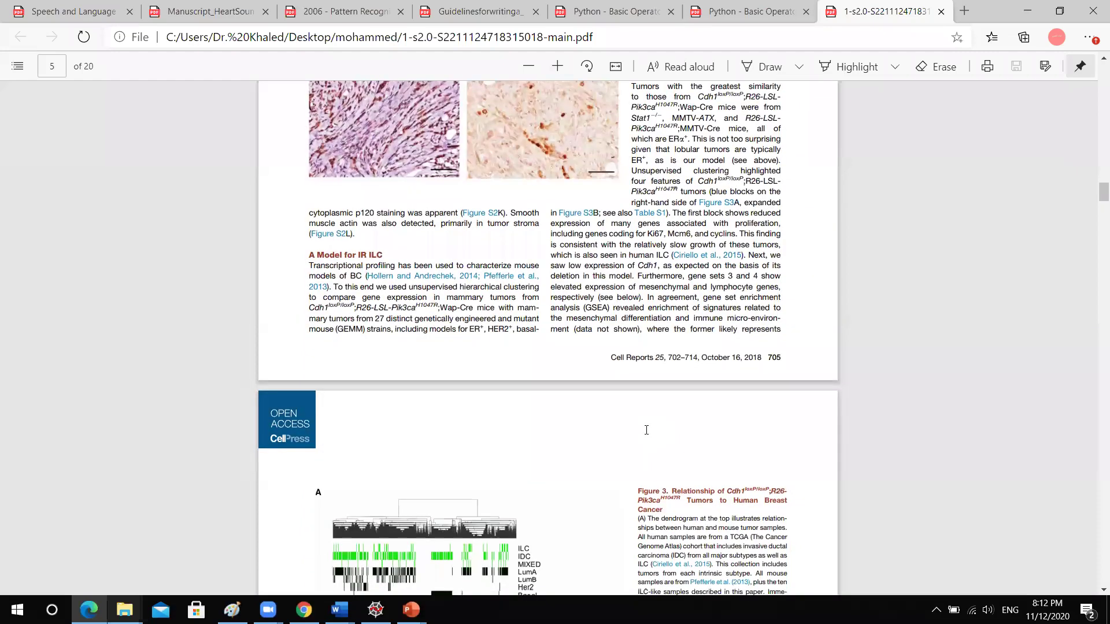
{"action": "scroll", "coordinate": [646, 429], "scroll_direction": "down", "scroll_amount": 2}
{"action": "scroll", "coordinate": [646, 430], "scroll_direction": "up", "scroll_amount": 4}
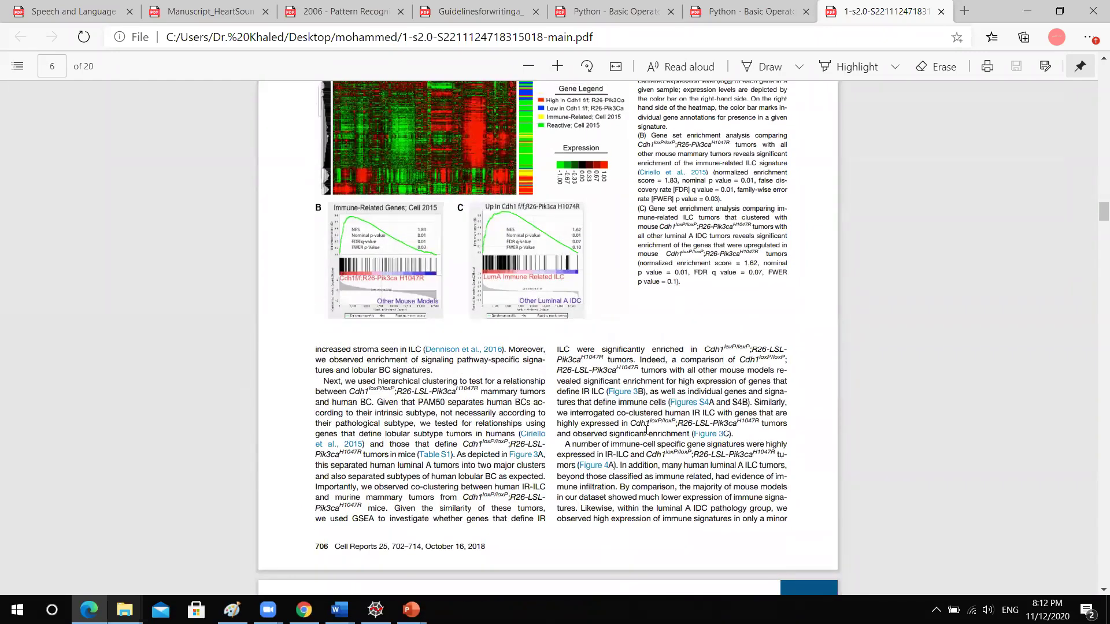
{"action": "scroll", "coordinate": [646, 430], "scroll_direction": "up", "scroll_amount": 20}
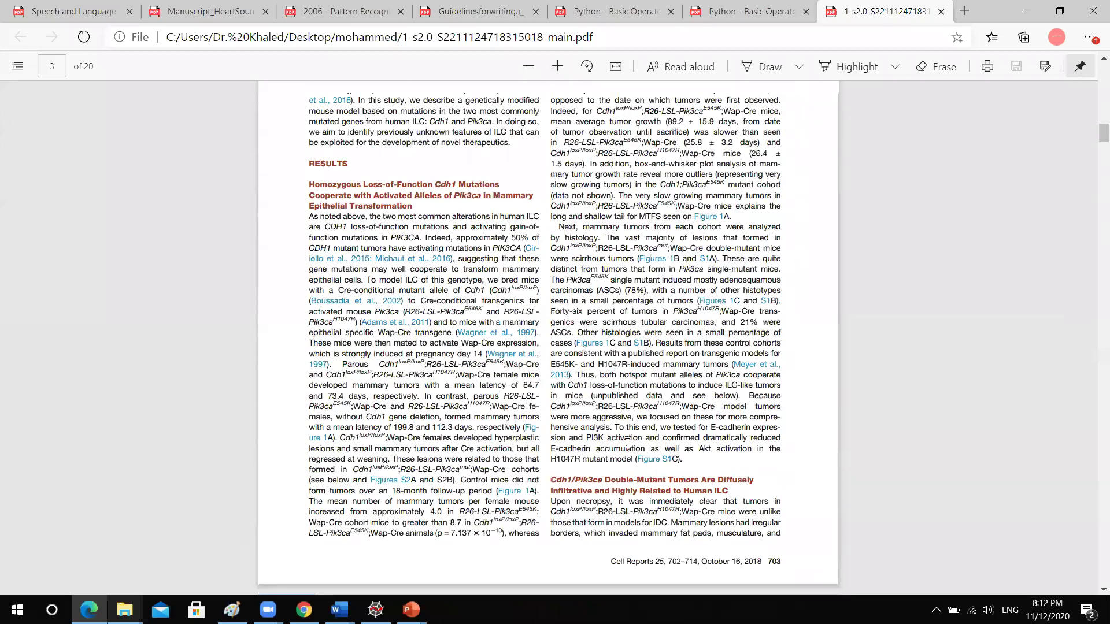
Step: Select the whole Summary paragraph on page 2 of the article to point out the abstract
{"action": "scroll", "coordinate": [628, 443], "scroll_direction": "up", "scroll_amount": 10}
{"action": "scroll", "coordinate": [627, 442], "scroll_direction": "down", "scroll_amount": 3}
{"action": "left_click_drag", "start_coordinate": [305, 311], "coordinate": [462, 586]}
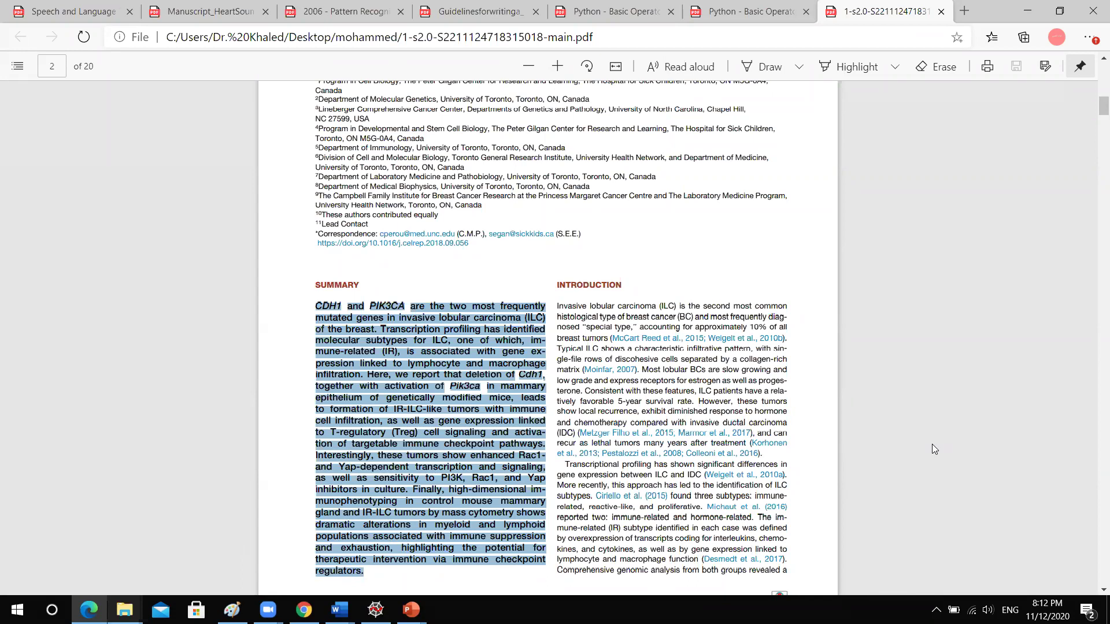
Step: Clear the Summary selection and examine the article's Introduction, Results and the methods sections through page 19
{"action": "scroll", "coordinate": [433, 399], "scroll_direction": "down", "scroll_amount": 3}
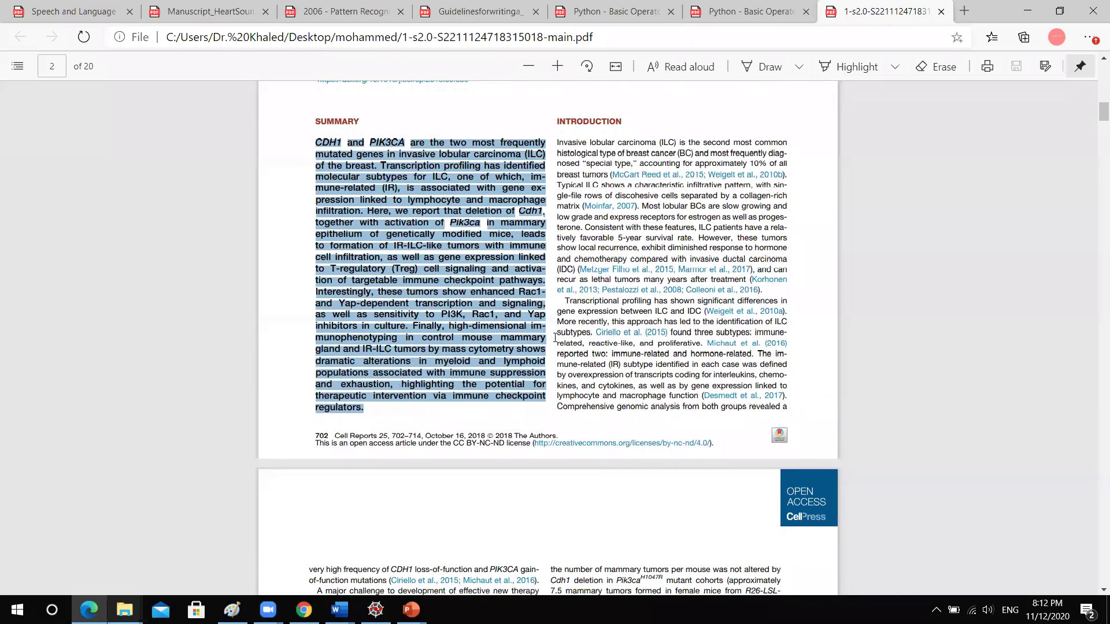
{"action": "scroll", "coordinate": [549, 347], "scroll_direction": "down", "scroll_amount": 4}
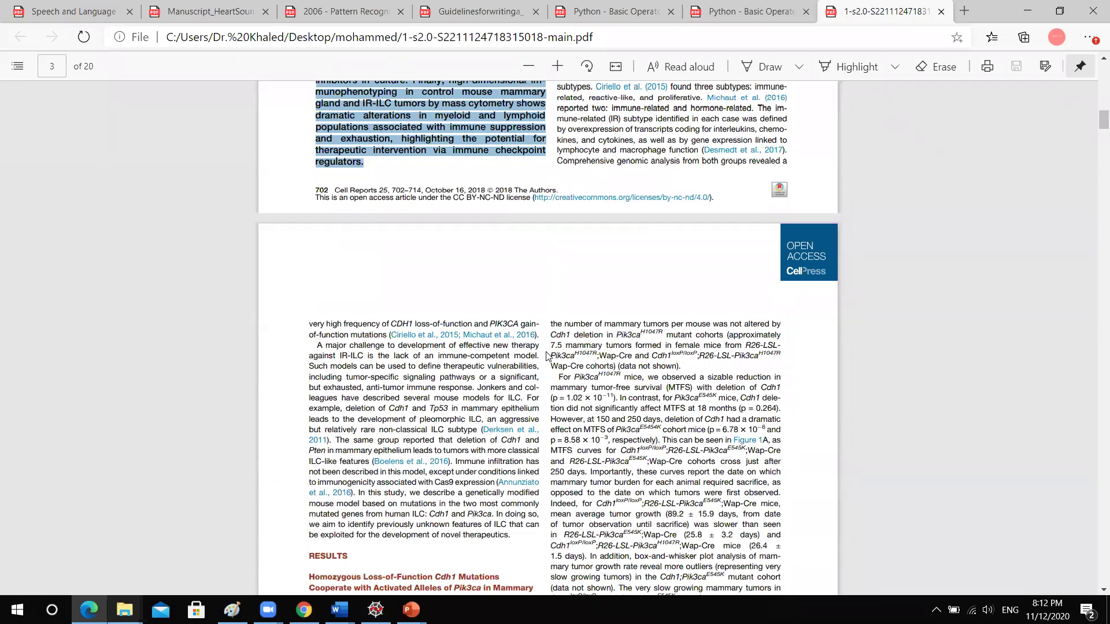
{"action": "scroll", "coordinate": [546, 355], "scroll_direction": "up", "scroll_amount": 4}
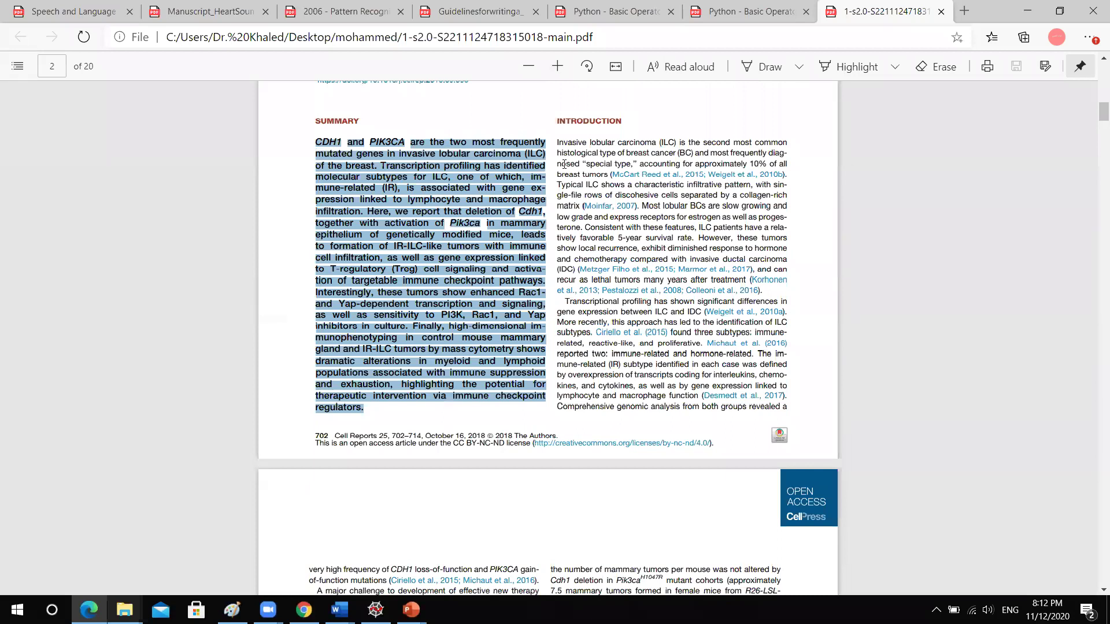
{"action": "left_click", "coordinate": [402, 254]}
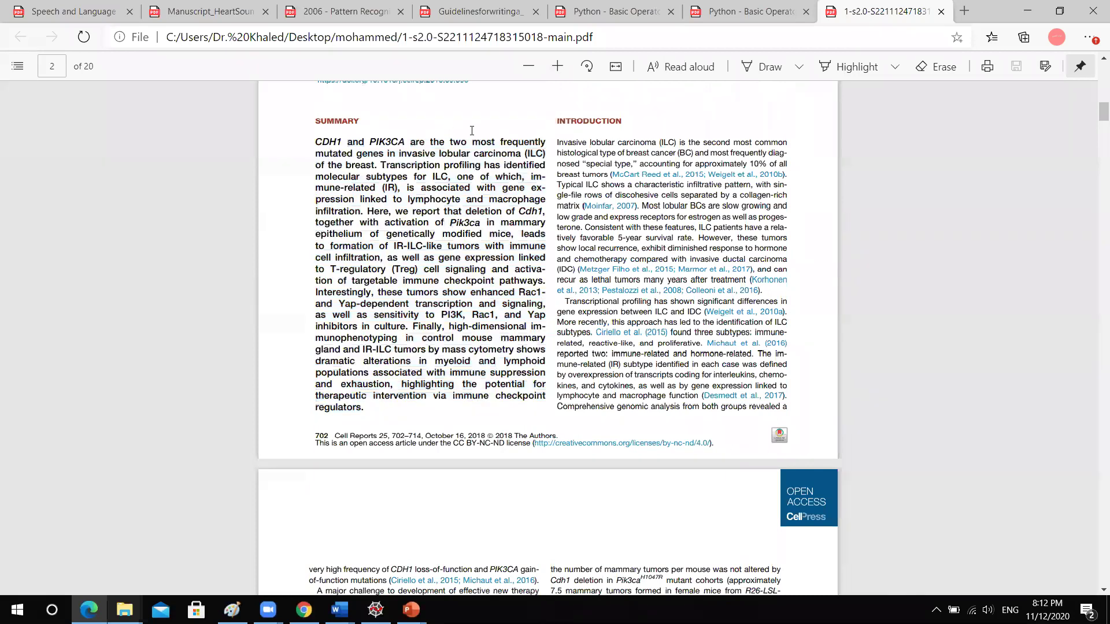
{"action": "scroll", "coordinate": [556, 277], "scroll_direction": "down", "scroll_amount": 7}
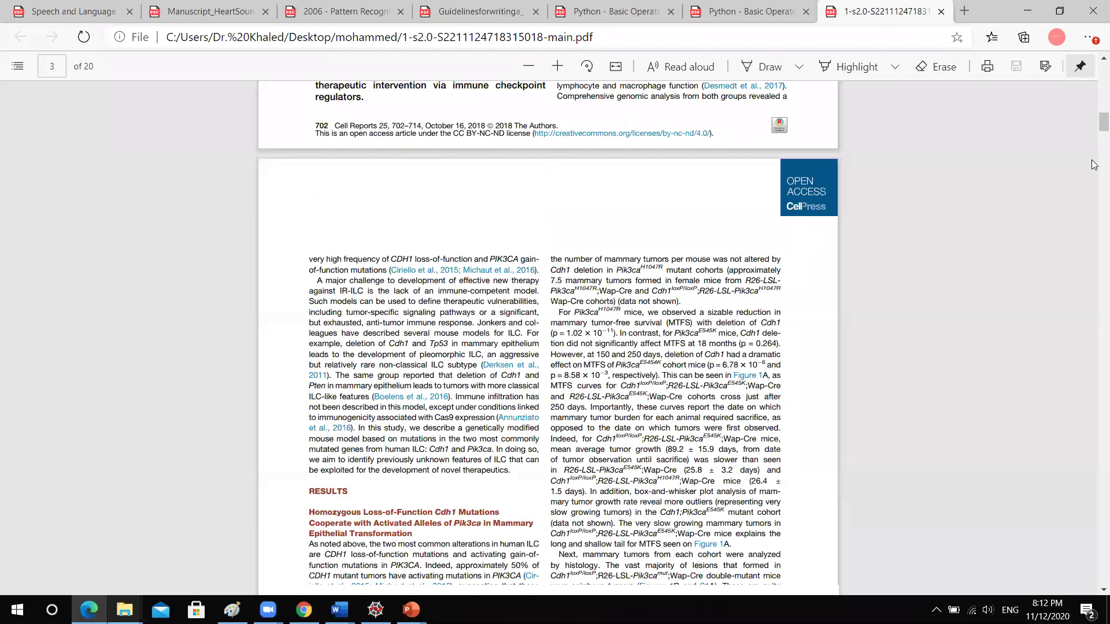
{"action": "left_click_drag", "start_coordinate": [1094, 132], "coordinate": [1094, 543]}
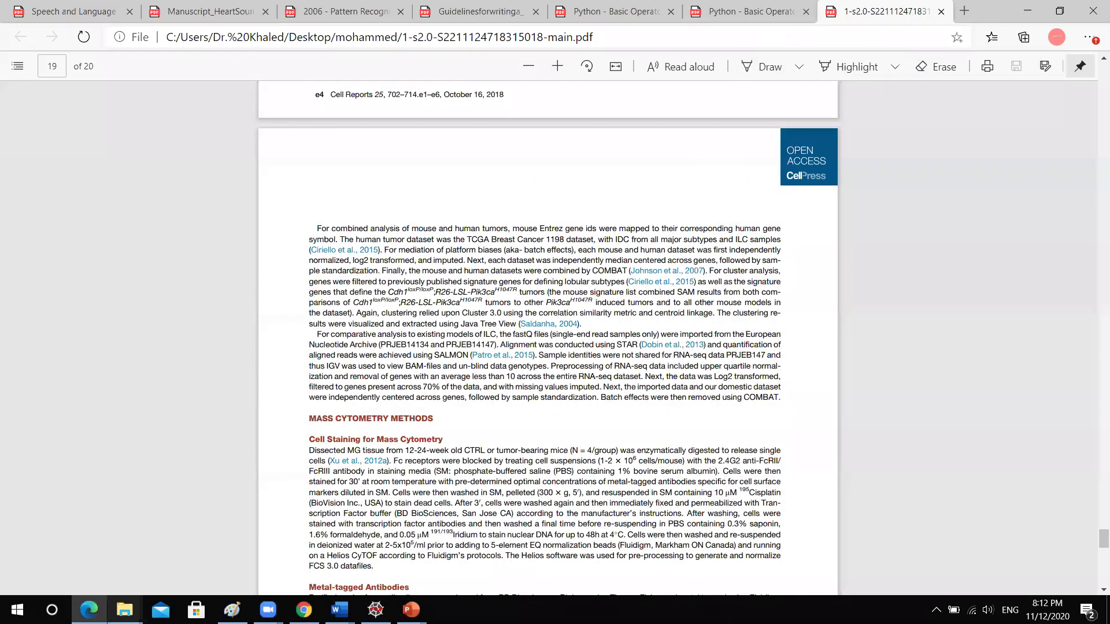
Step: Switch to QuranicCitationManager_QCM_7_11_2020.docx in Word and view its Conclusions and Future Work section on page 7
{"action": "mouse_move", "coordinate": [340, 610]}
{"action": "left_click", "coordinate": [72, 560]}
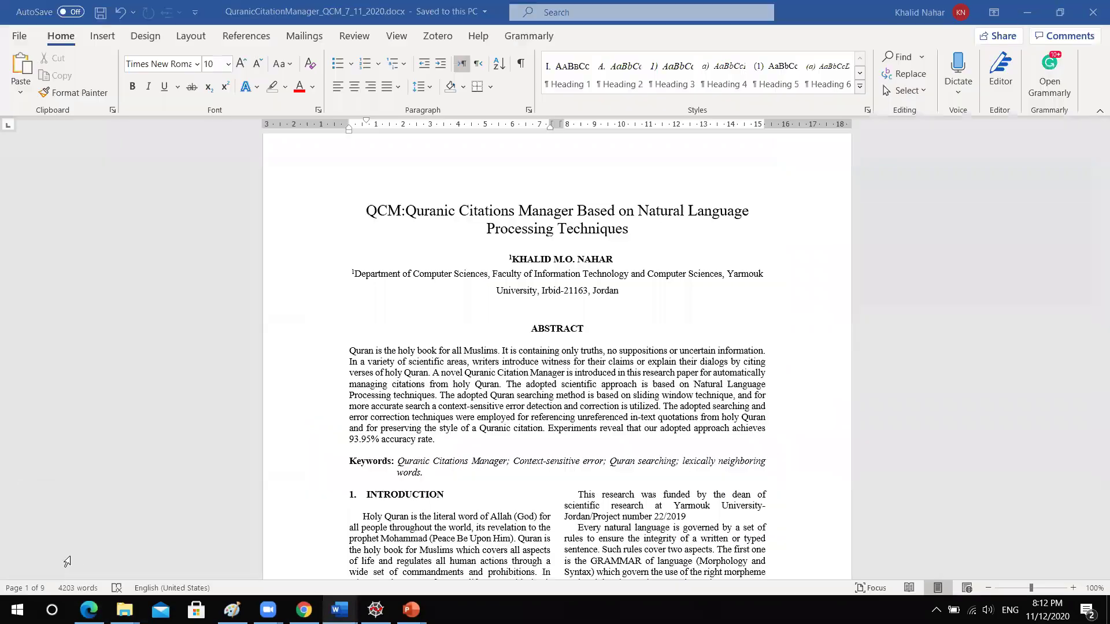
{"action": "left_click_drag", "start_coordinate": [1094, 144], "coordinate": [1094, 466]}
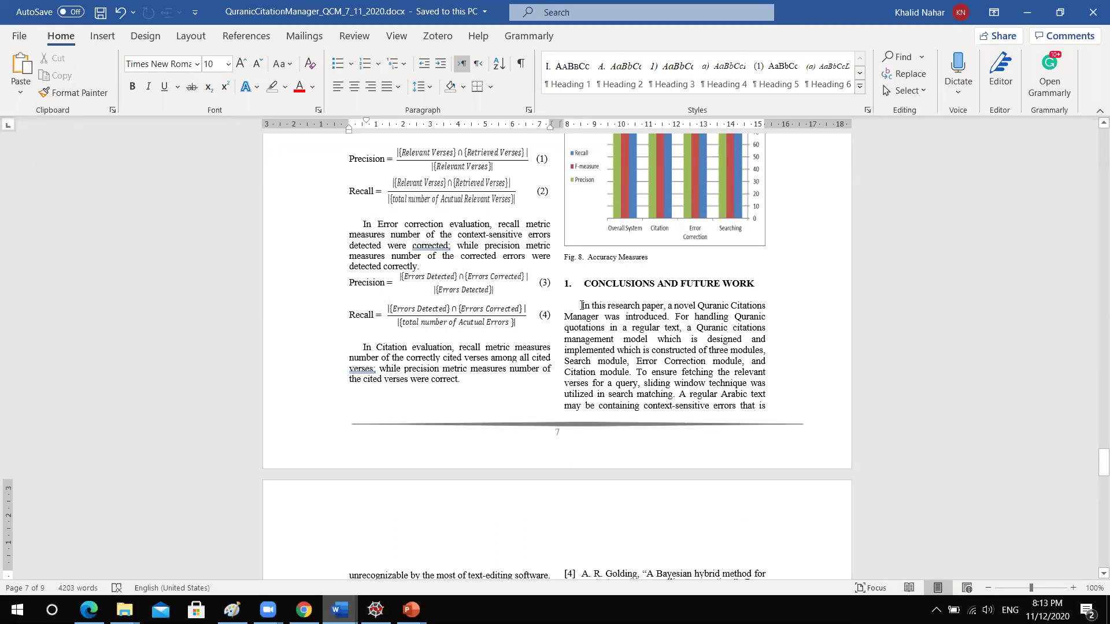
Step: Select the Conclusions and Future Work text across pages 7 and 8, as well as the Abstract paragraph on page 1, to point them out
{"action": "left_click_drag", "start_coordinate": [606, 340], "coordinate": [448, 480]}
{"action": "scroll", "coordinate": [774, 377], "scroll_direction": "up", "scroll_amount": 5}
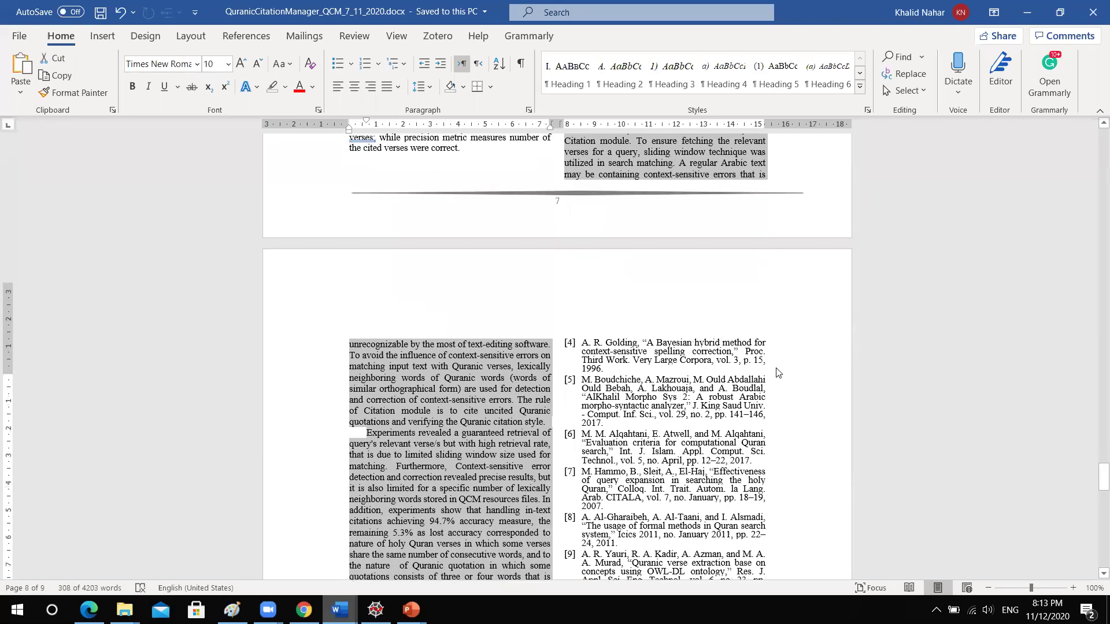
{"action": "scroll", "coordinate": [774, 377], "scroll_direction": "down", "scroll_amount": 3}
{"action": "scroll", "coordinate": [772, 382], "scroll_direction": "up", "scroll_amount": 5}
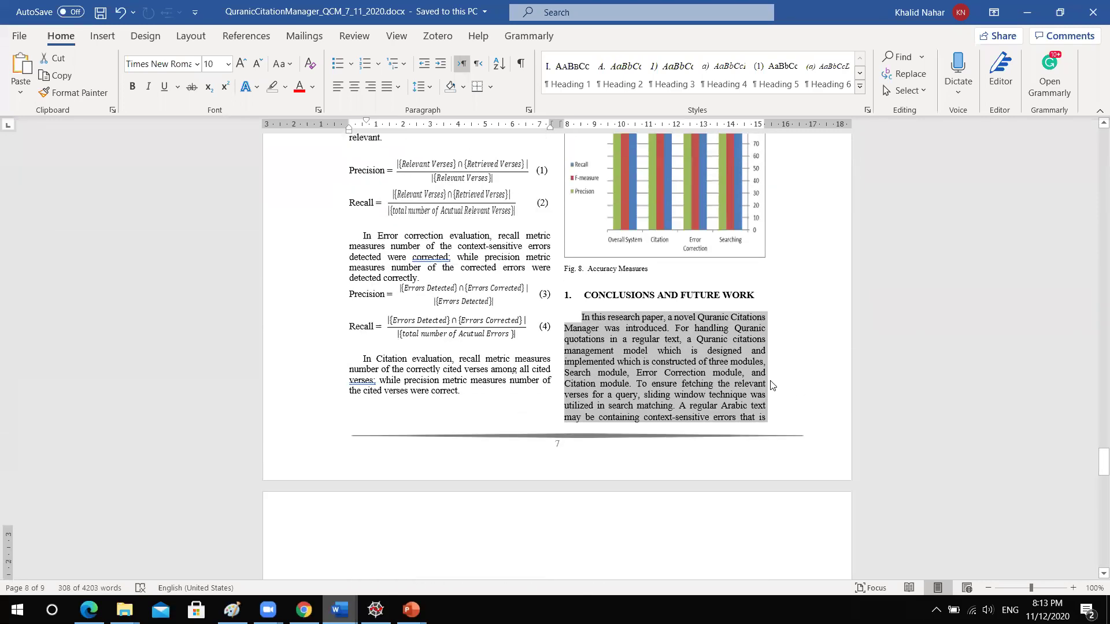
{"action": "scroll", "coordinate": [766, 383], "scroll_direction": "down", "scroll_amount": 2}
{"action": "left_click_drag", "start_coordinate": [1101, 462], "coordinate": [1095, 136]}
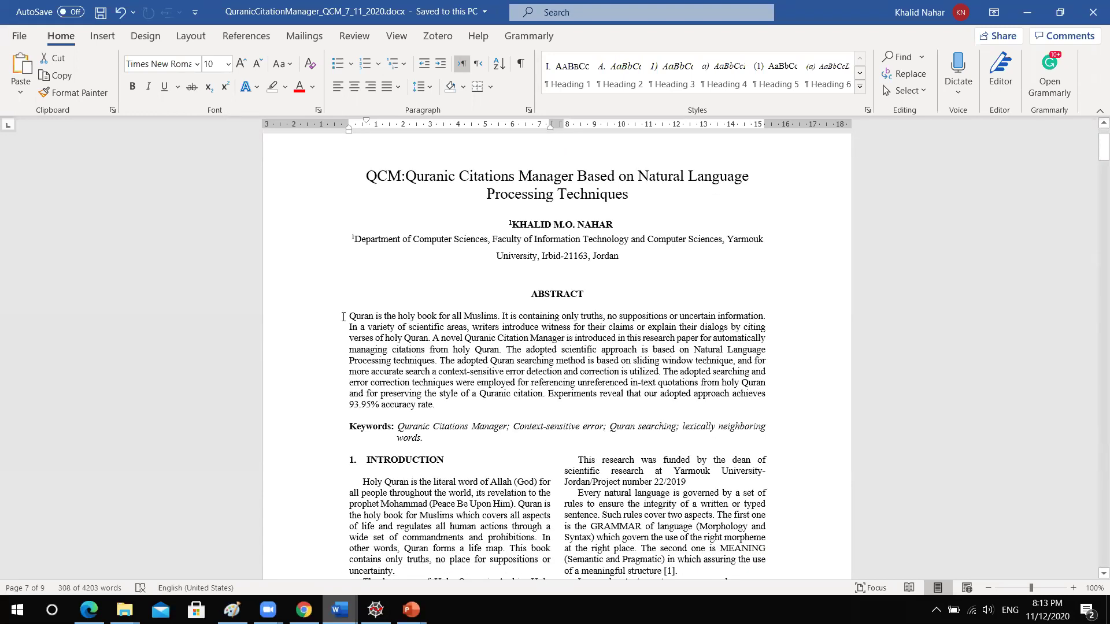
{"action": "left_click_drag", "start_coordinate": [347, 318], "coordinate": [440, 407]}
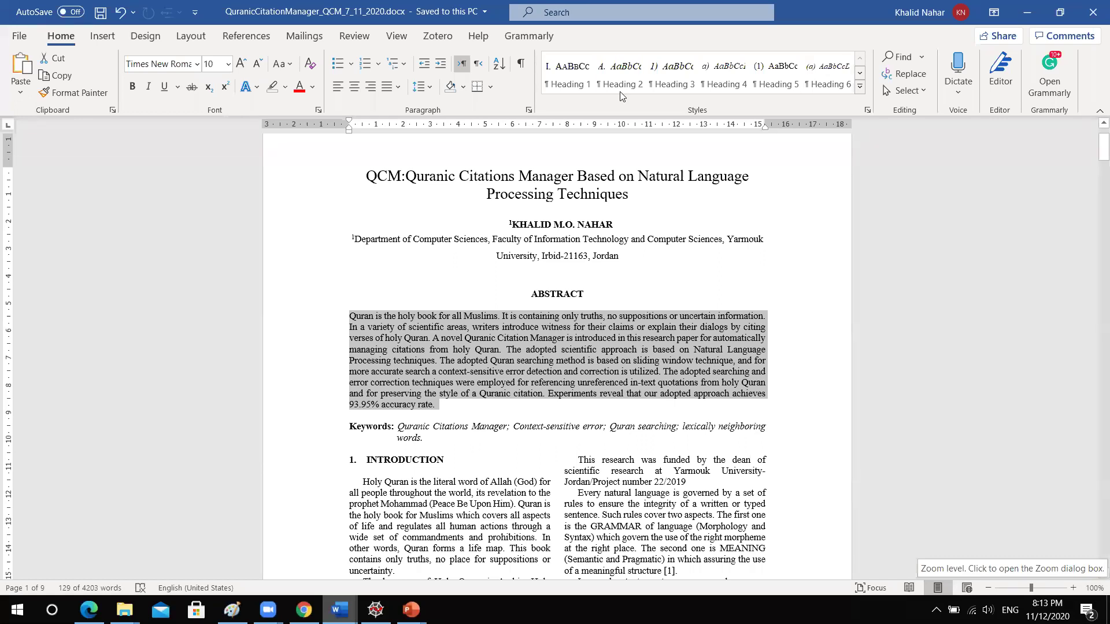
Step: Create a new blank Word document and close its Grammarly pane
{"action": "left_click", "coordinate": [19, 36]}
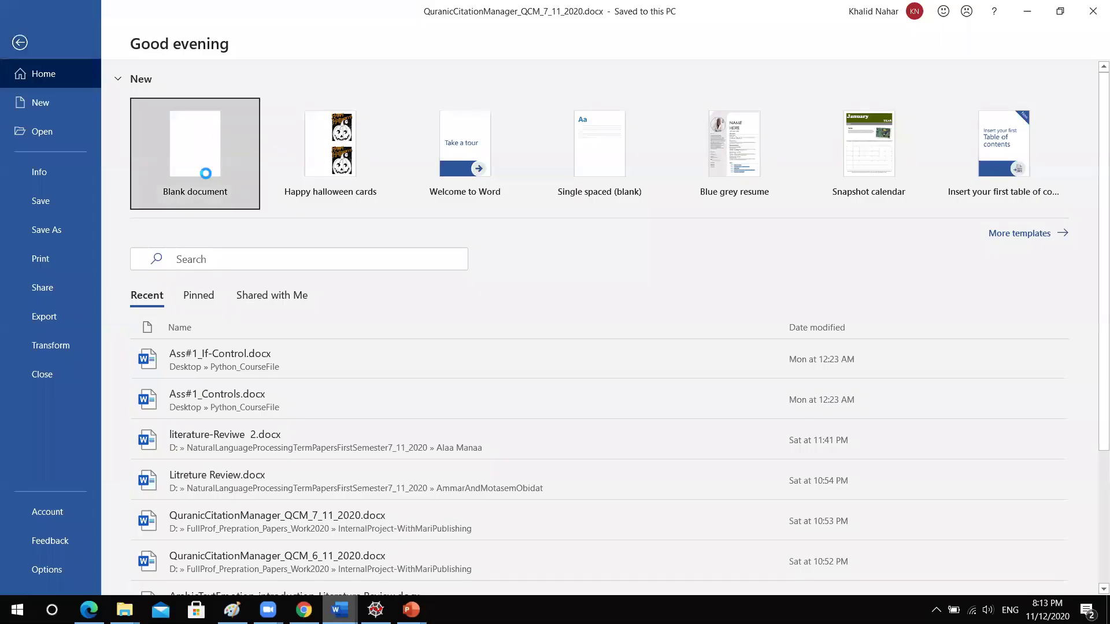
{"action": "left_click", "coordinate": [209, 150]}
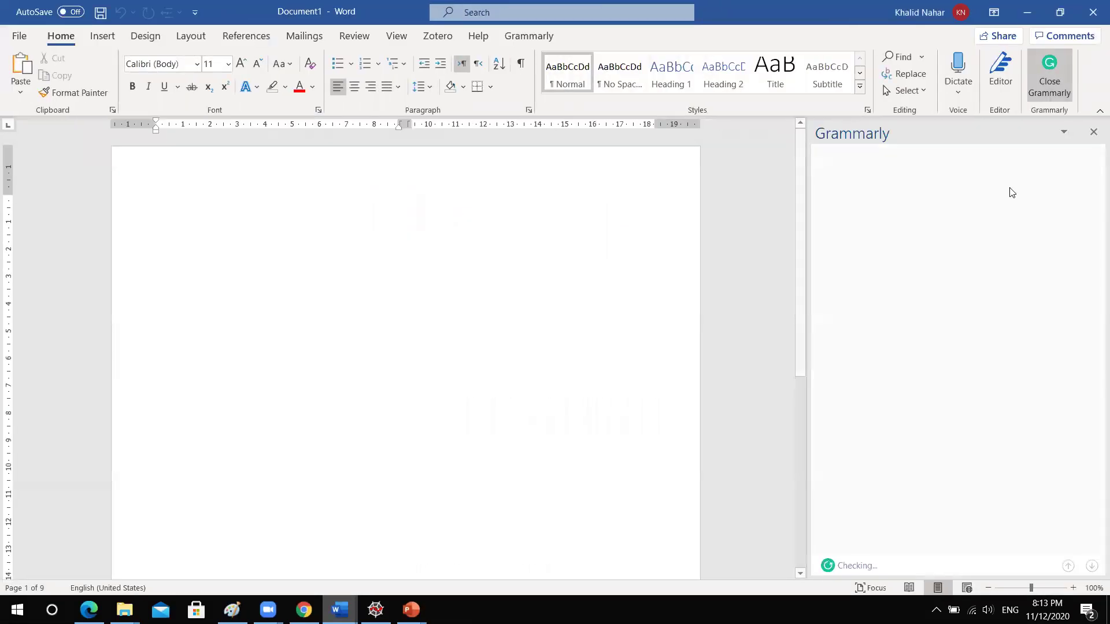
{"action": "left_click", "coordinate": [1094, 134]}
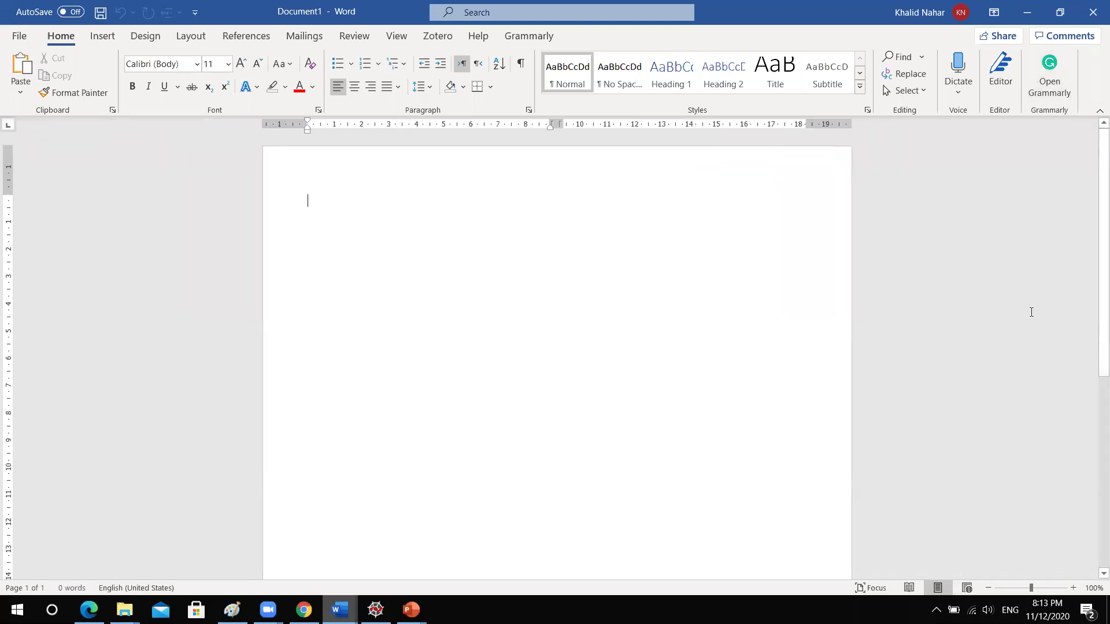
Step: Enter the heading "Literature" on the first line of the blank document, correct its spelling, and place the cursor on the line below
{"action": "type", "text": "Litrae"}
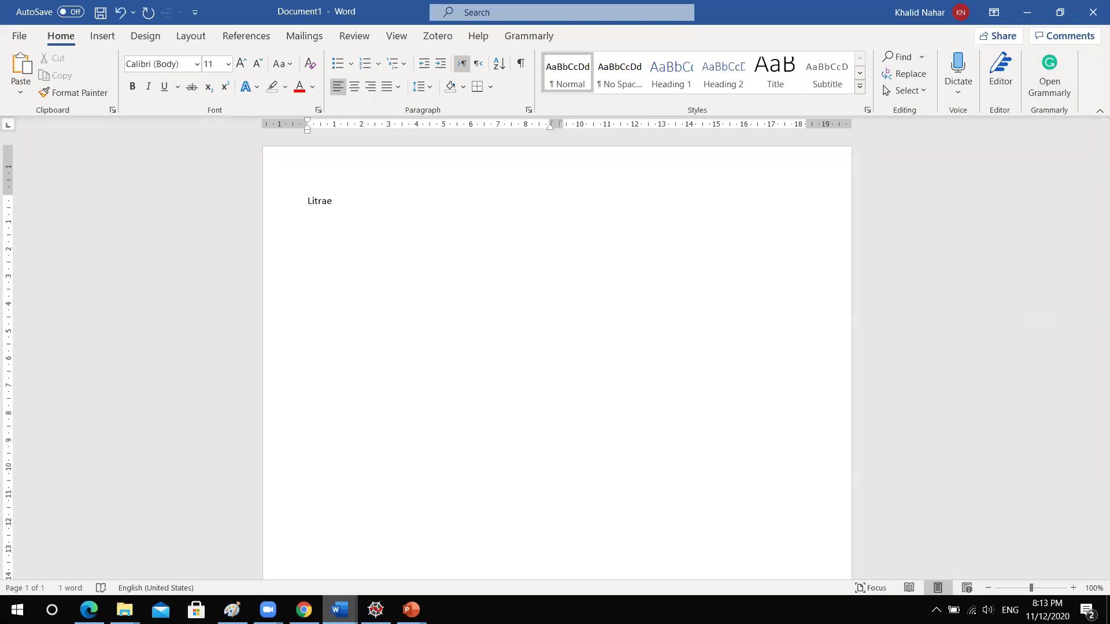
{"action": "key", "text": "BackSpace"}
{"action": "key", "text": "BackSpace"}
{"action": "type", "text": "eature"}
{"action": "key", "text": "Return"}
{"action": "right_click", "coordinate": [323, 203]}
{"action": "left_click", "coordinate": [367, 224]}
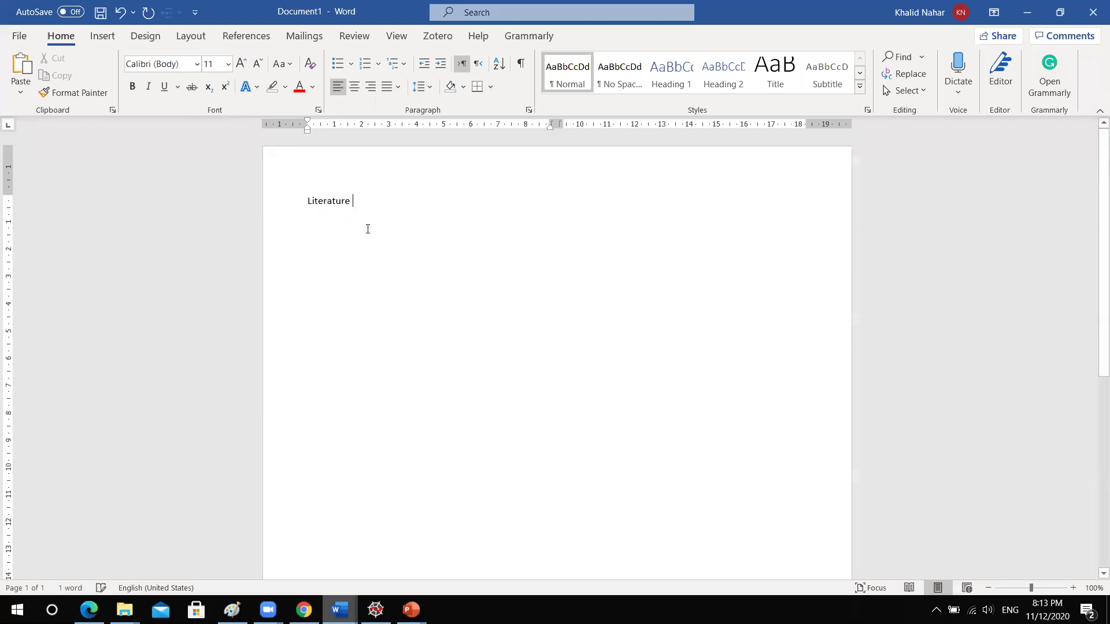
{"action": "key", "text": "Down"}
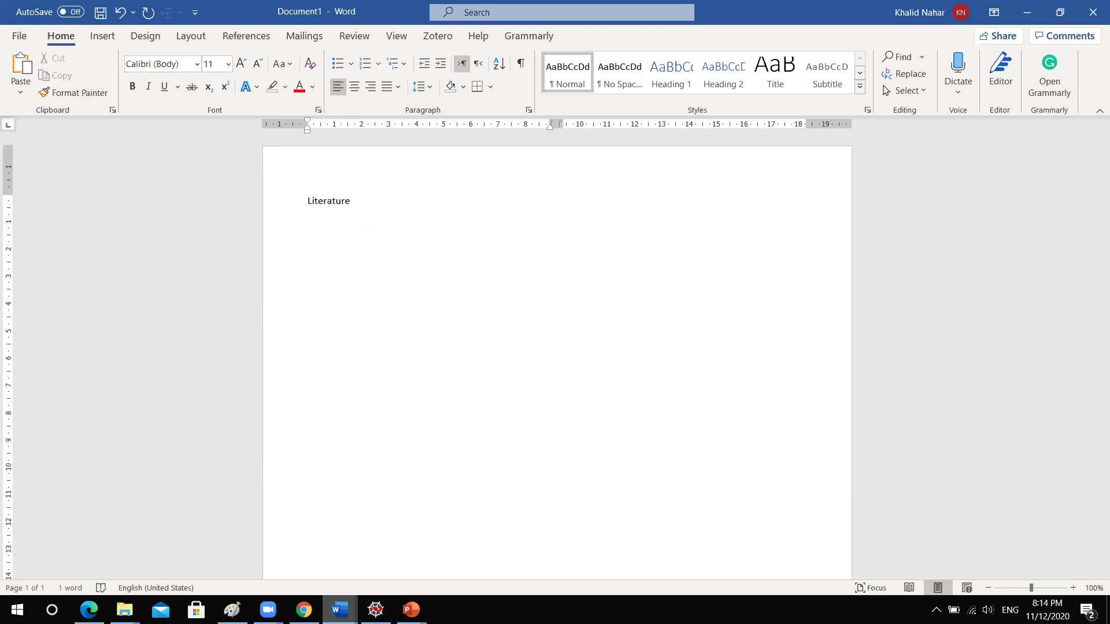
{"action": "type", "text": "The authors in"}
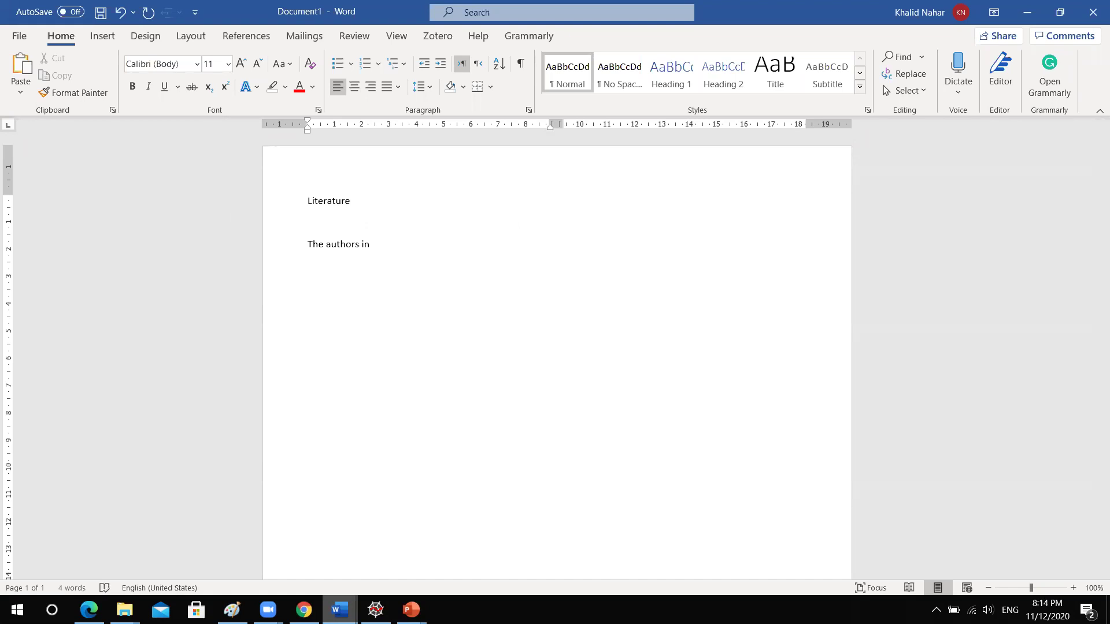
{"action": "key", "text": "BackSpace"}
{"action": "key", "text": "BackSpace"}
{"action": "key", "text": "BackSpace"}
{"action": "key", "text": "BackSpace"}
{"action": "key", "text": "BackSpace"}
{"action": "key", "text": "BackSpace"}
{"action": "key", "text": "BackSpace"}
{"action": "key", "text": "BackSpace"}
{"action": "key", "text": "BackSpace"}
{"action": "key", "text": "BackSpace"}
{"action": "key", "text": "BackSpace"}
{"action": "key", "text": "BackSpace"}
{"action": "key", "text": "BackSpace"}
{"action": "key", "text": "BackSpace"}
{"action": "key", "text": "BackSpace"}
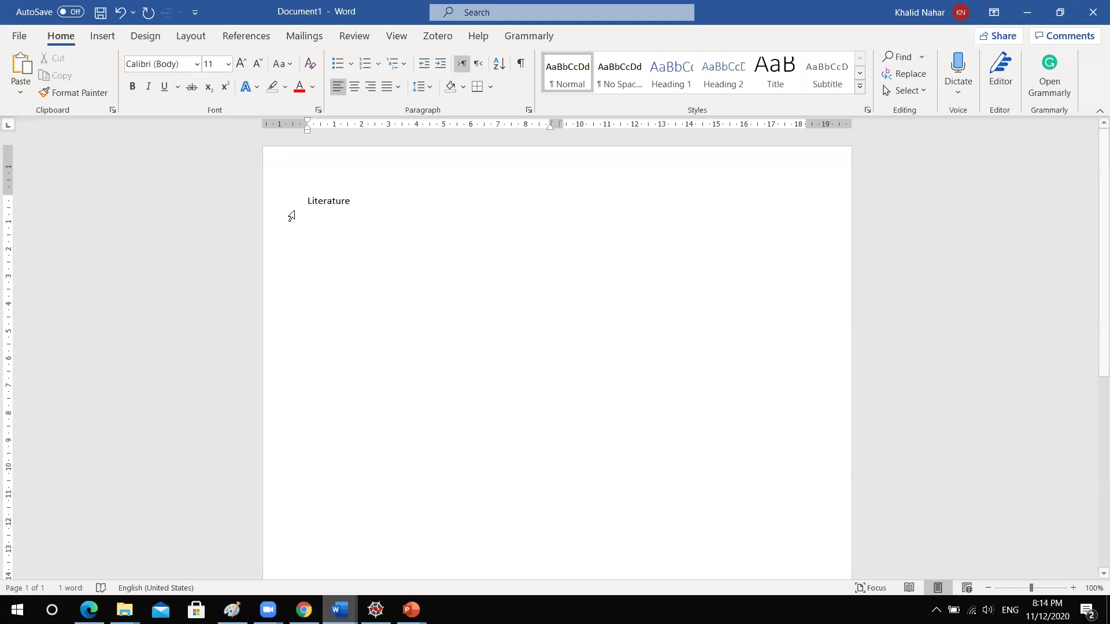
Step: Launch Mendeley Desktop from the Windows desktop and maximize its window
{"action": "mouse_move", "coordinate": [89, 610]}
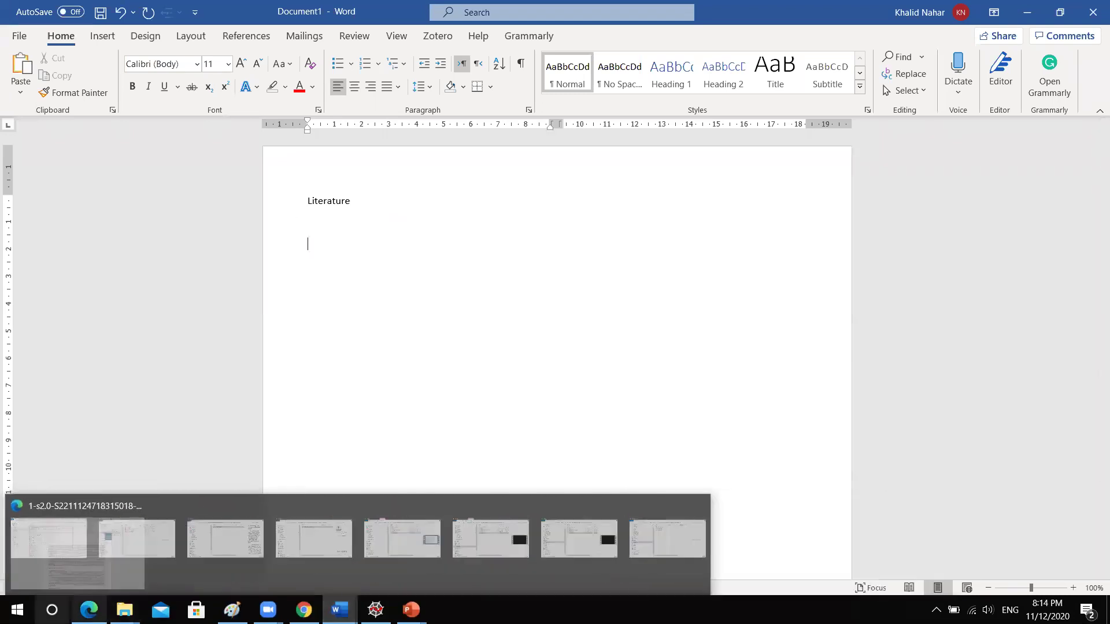
{"action": "mouse_move", "coordinate": [304, 610]}
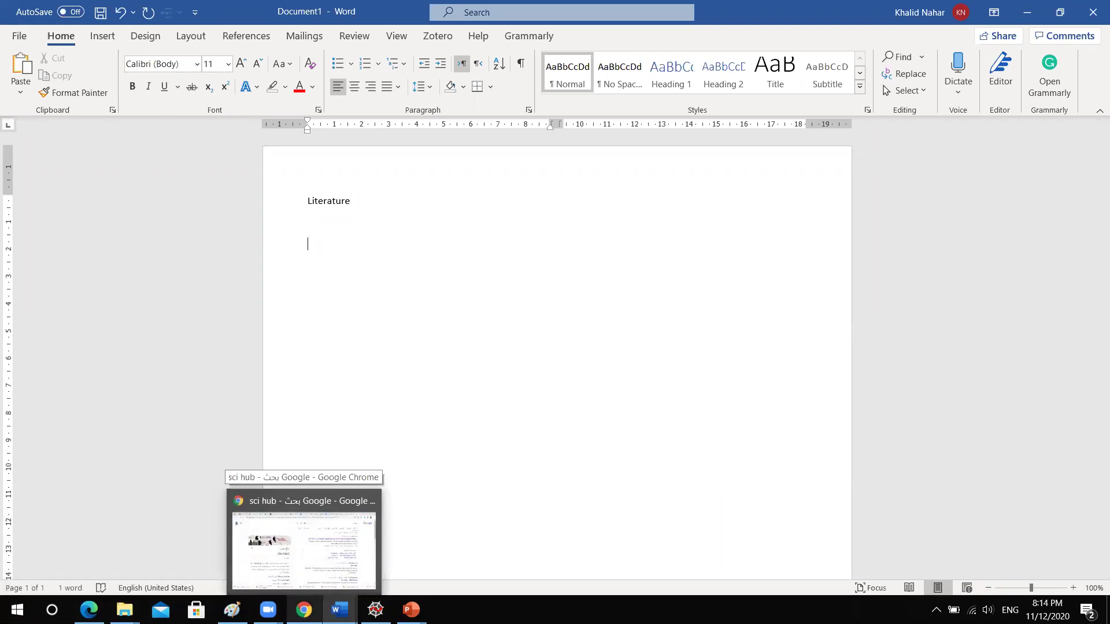
{"action": "mouse_move", "coordinate": [125, 609]}
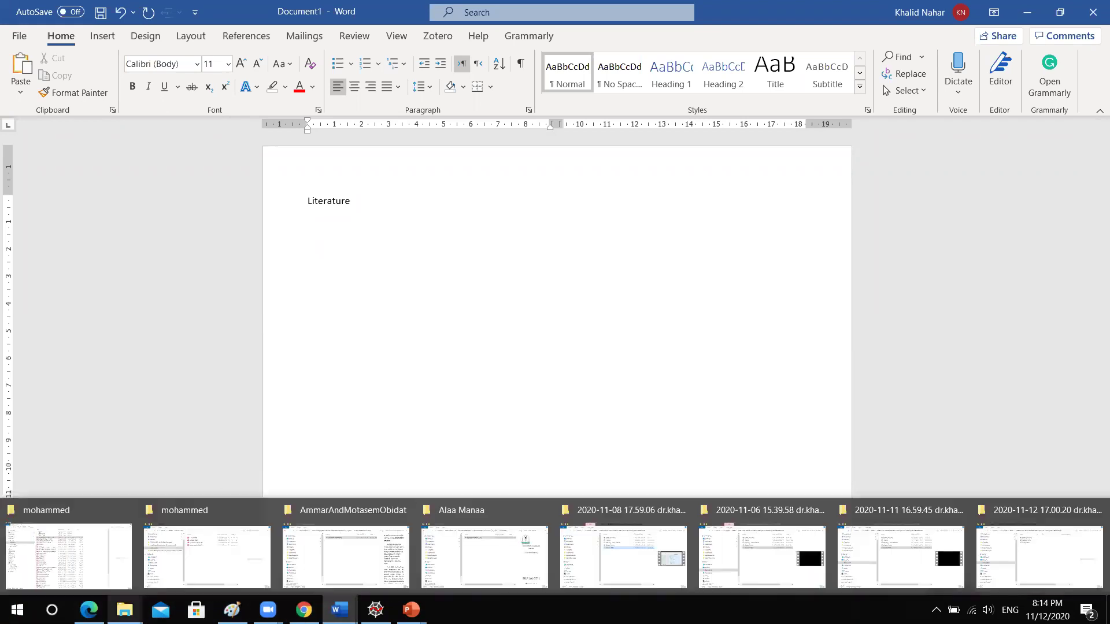
{"action": "mouse_move", "coordinate": [410, 610]}
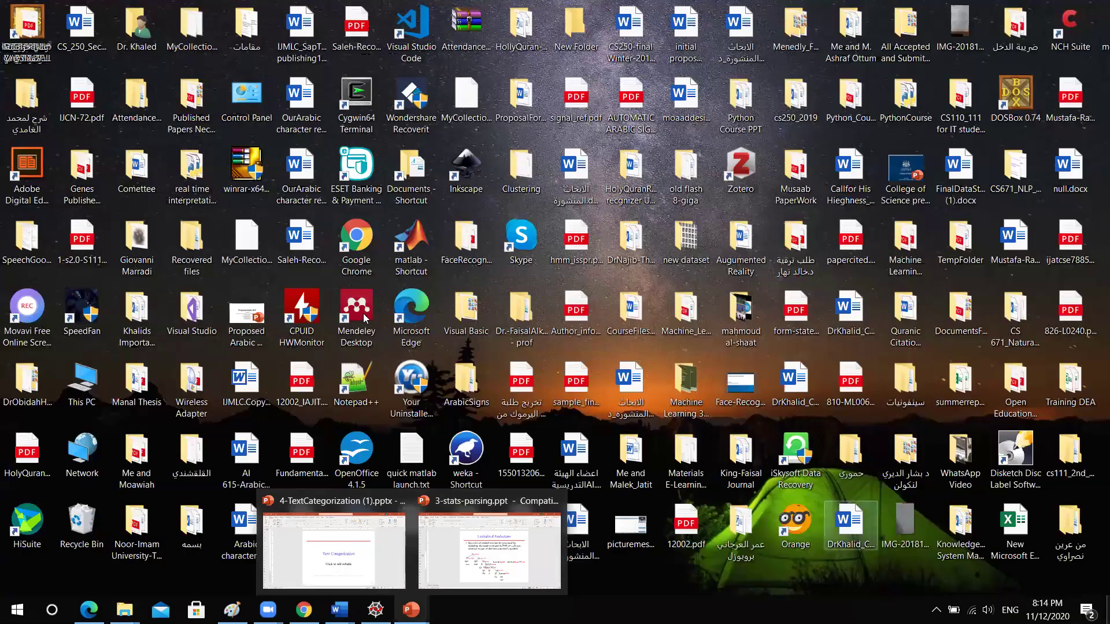
{"action": "left_click", "coordinate": [360, 309]}
{"action": "double_click", "coordinate": [359, 309]}
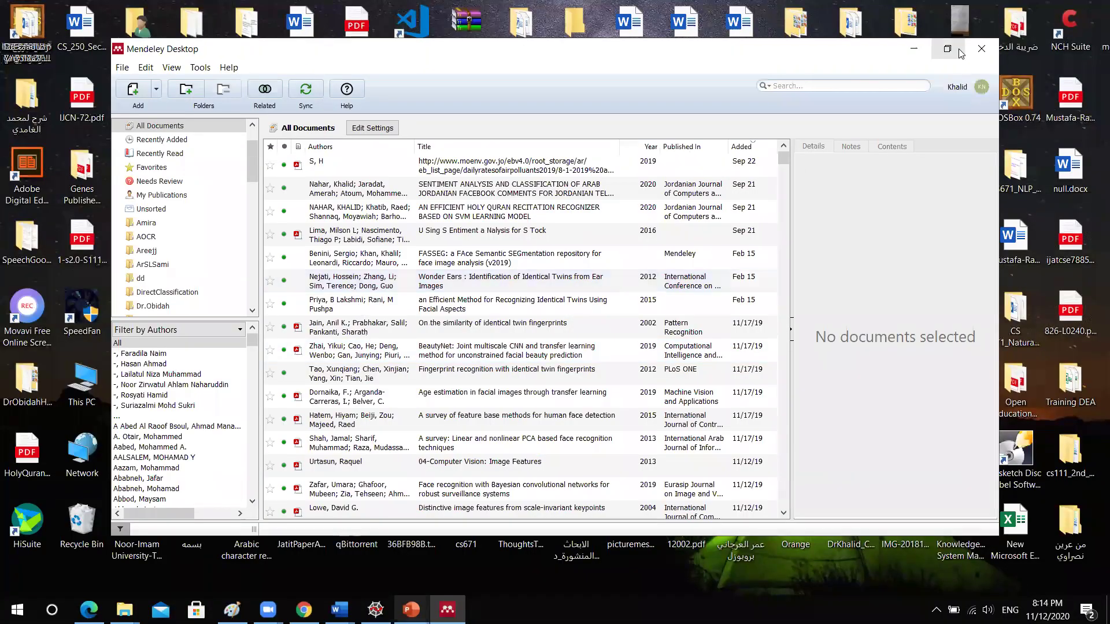
{"action": "left_click", "coordinate": [947, 50]}
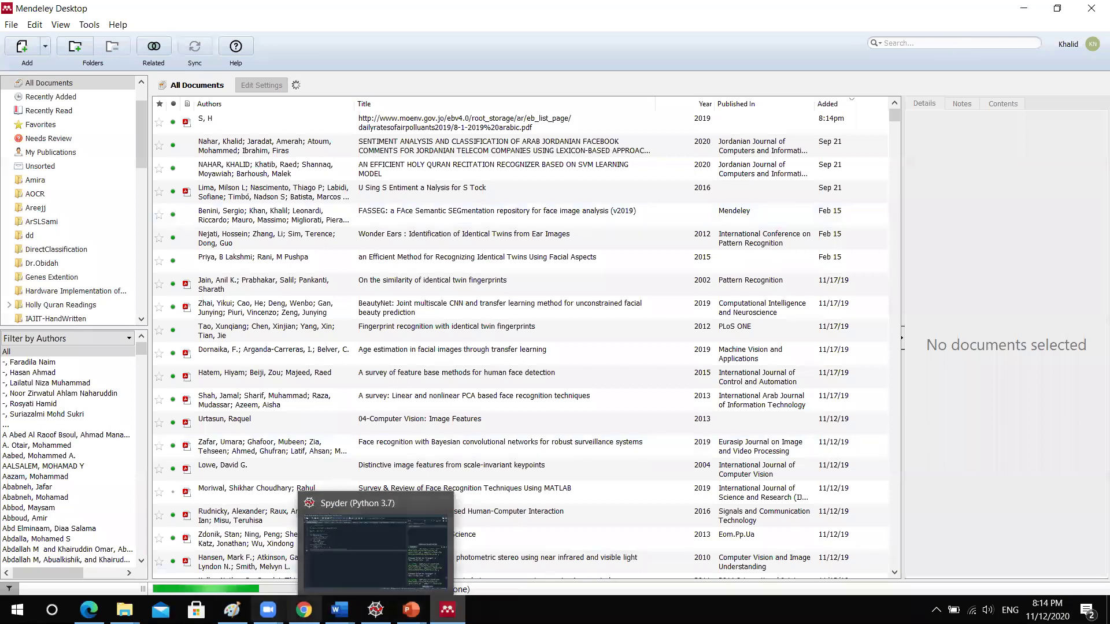
Step: Switch to Chrome and replace the "sci hub" Google query with a search for "mendeley desktop"
{"action": "left_click", "coordinate": [304, 610]}
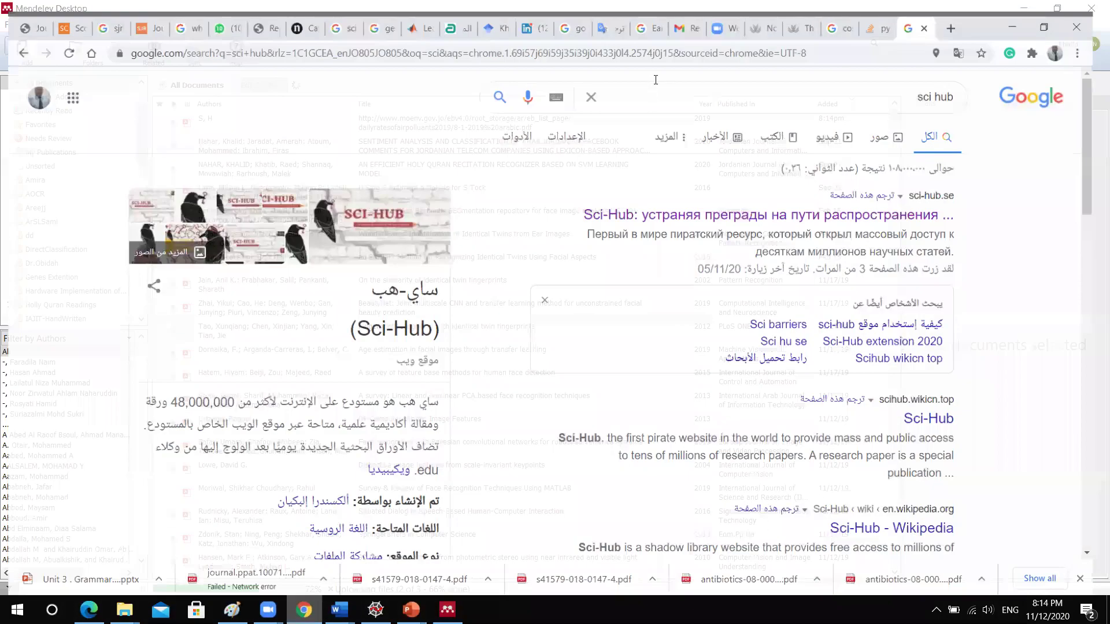
{"action": "left_click", "coordinate": [655, 80]}
{"action": "key", "text": "BackSpace"}
{"action": "key", "text": "BackSpace"}
{"action": "key", "text": "BackSpace"}
{"action": "key", "text": "BackSpace"}
{"action": "key", "text": "BackSpace"}
{"action": "key", "text": "BackSpace"}
{"action": "key", "text": "BackSpace"}
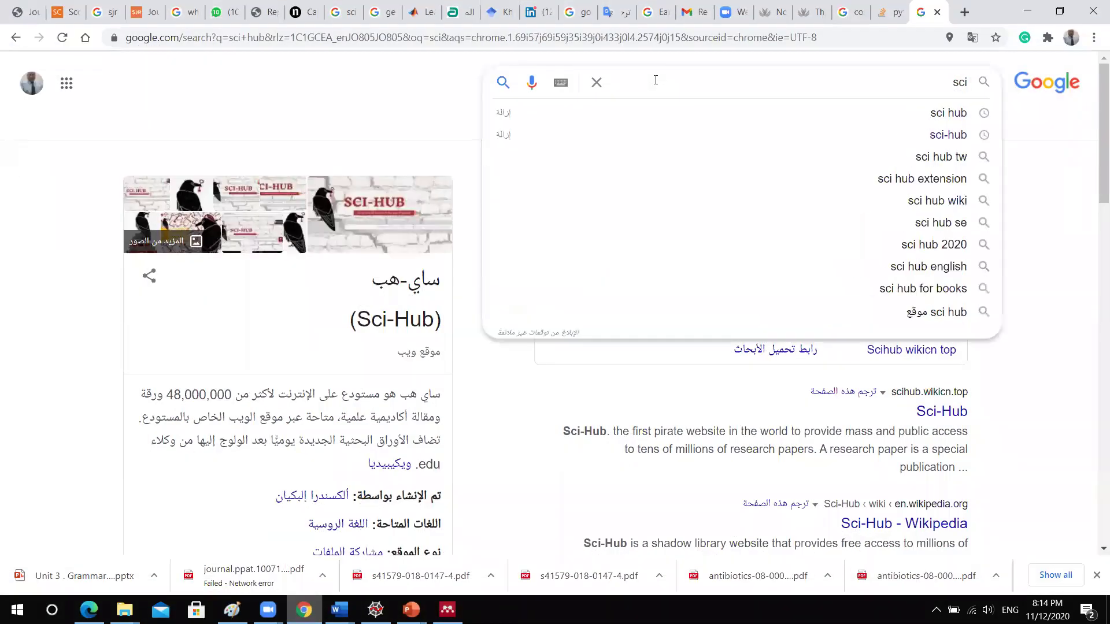
{"action": "type", "text": "me"}
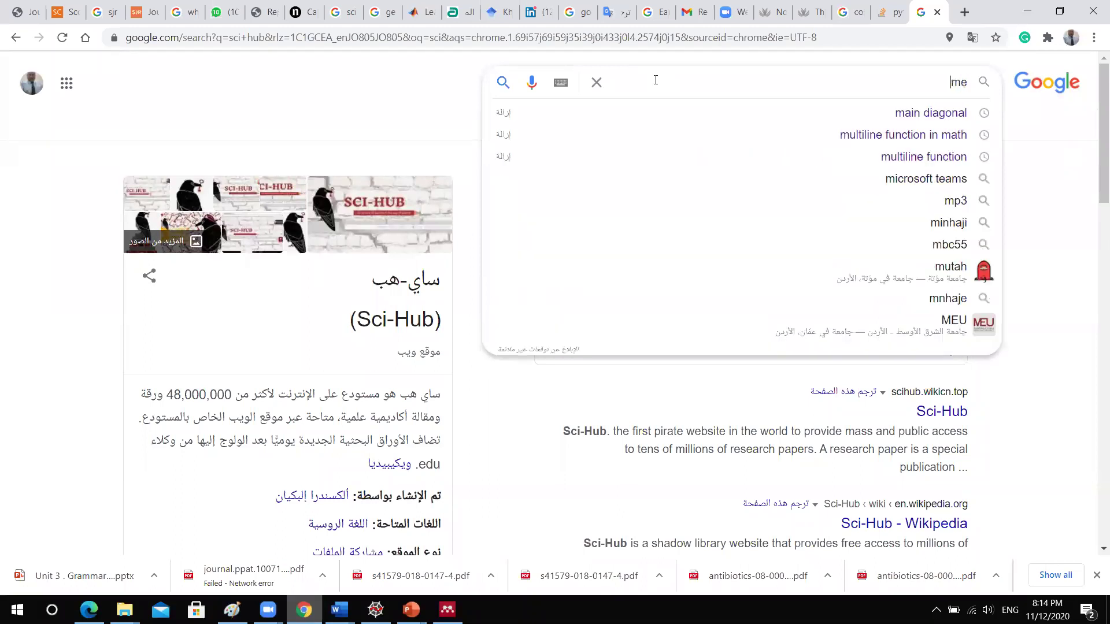
{"action": "type", "text": "nedely"}
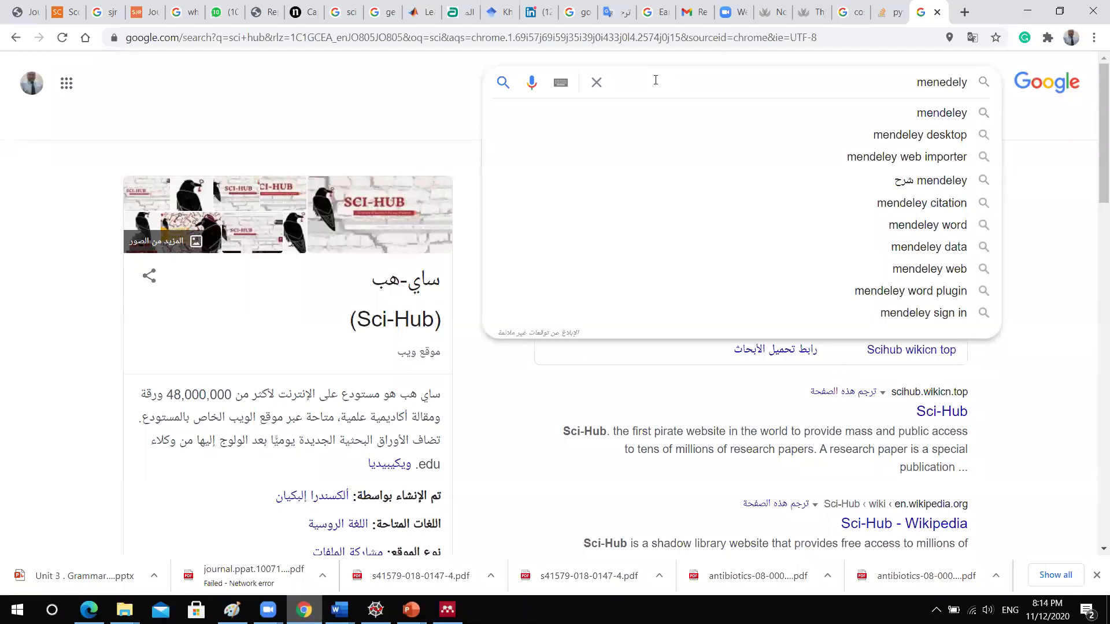
{"action": "left_click", "coordinate": [936, 134]}
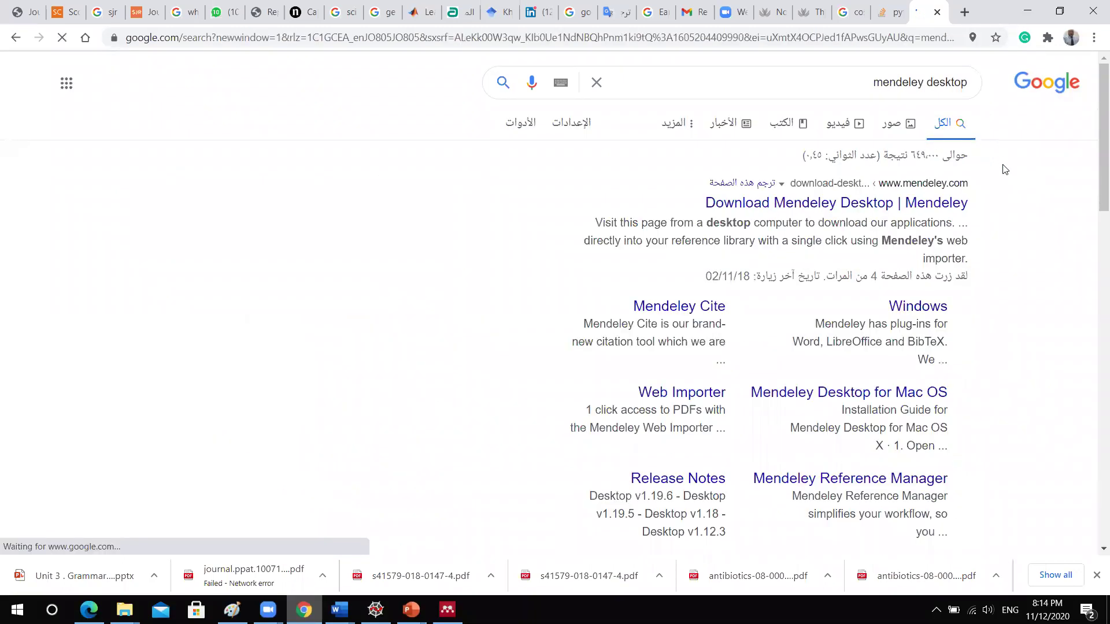
Step: Open the Download Mendeley Desktop page on mendeley.com and accept all cookies
{"action": "left_click", "coordinate": [873, 209]}
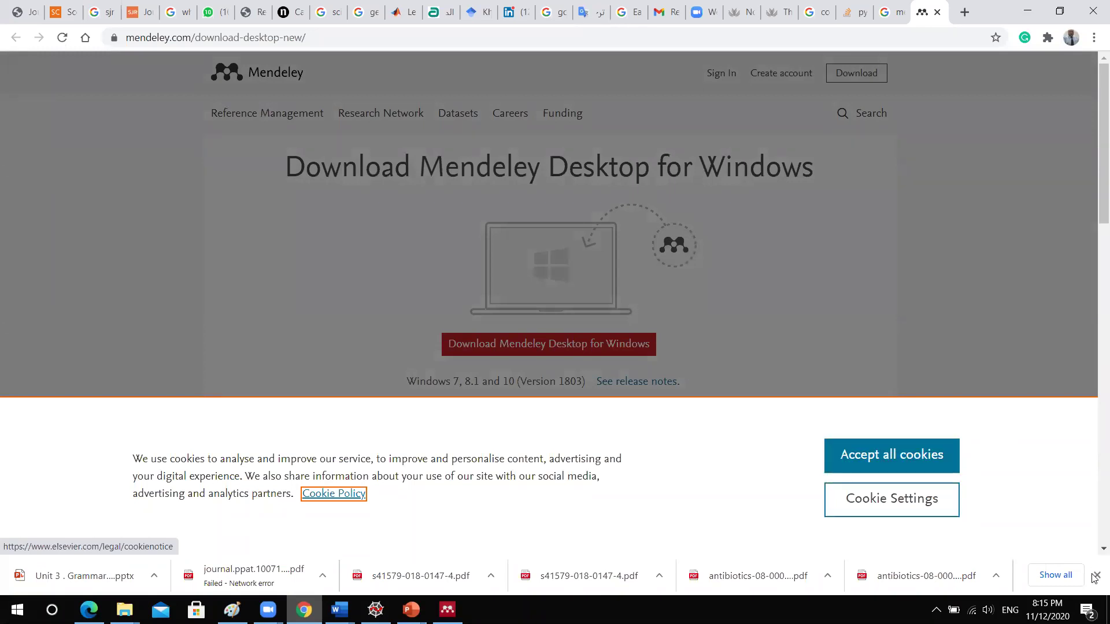
{"action": "left_click", "coordinate": [942, 466]}
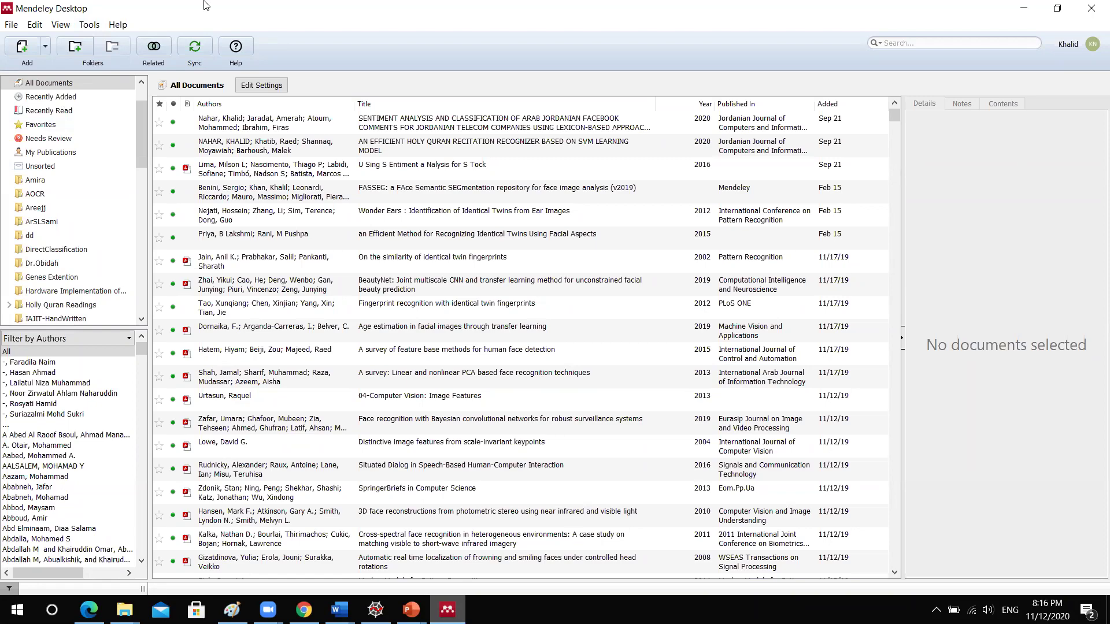
Step: Show the Windows desktop with the Mendeley Desktop shortcut and return to the Mendeley library
{"action": "left_click", "coordinate": [1022, 8]}
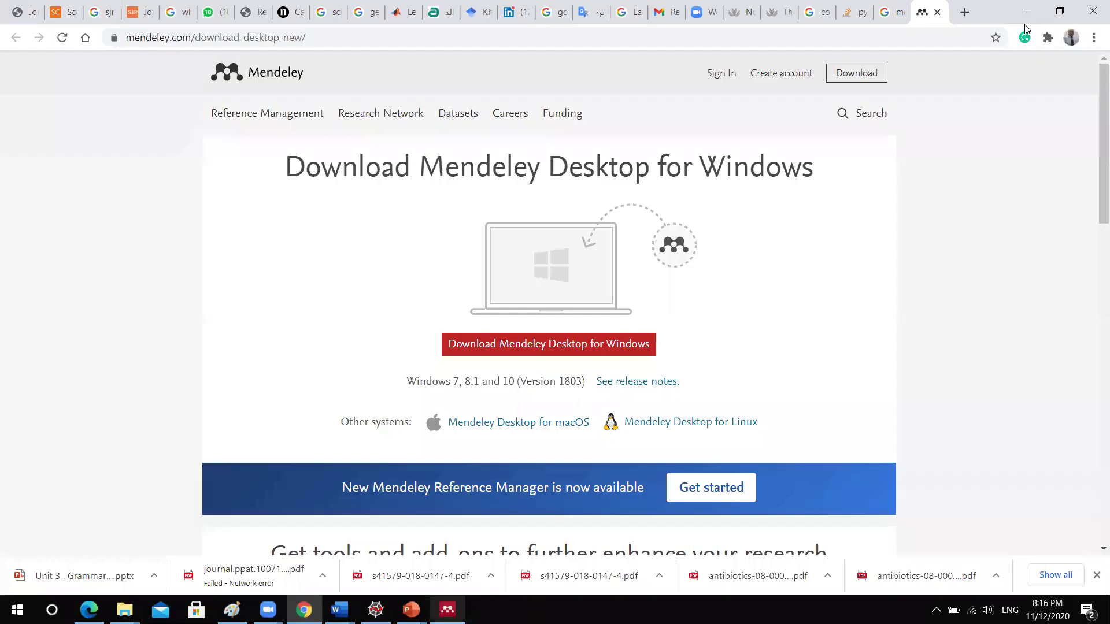
{"action": "left_click", "coordinate": [1107, 610]}
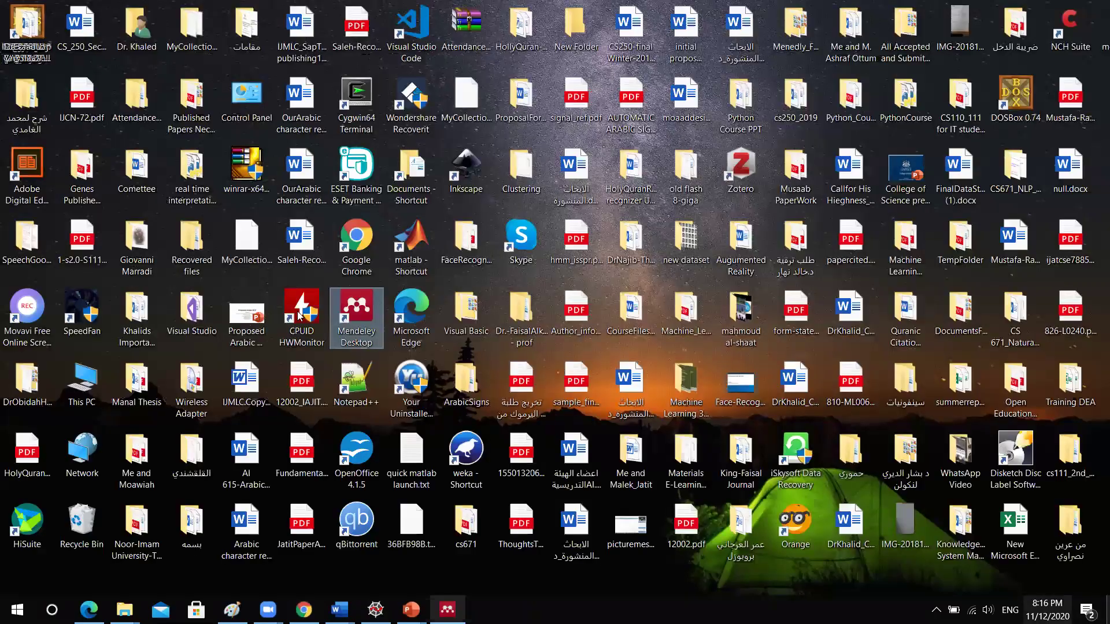
{"action": "left_click", "coordinate": [383, 357]}
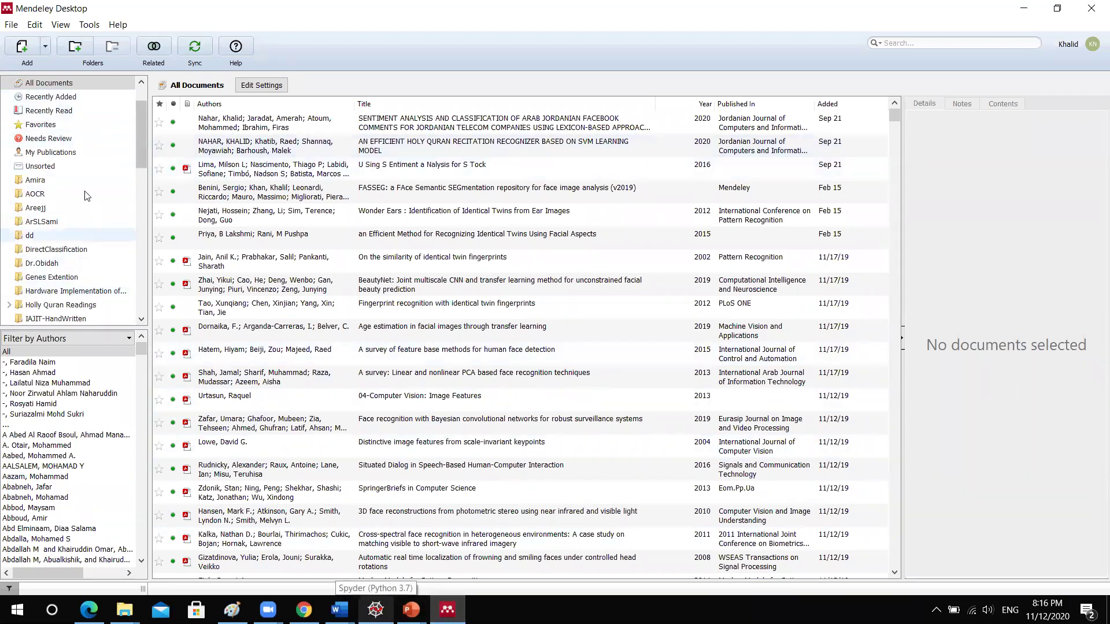
Step: Open the QAS folder in Mendeley and view the details of "A Graph-based Semi-Supervised Learning for Question-Answering at Berkeley"
{"action": "left_click_drag", "start_coordinate": [139, 119], "coordinate": [141, 186]}
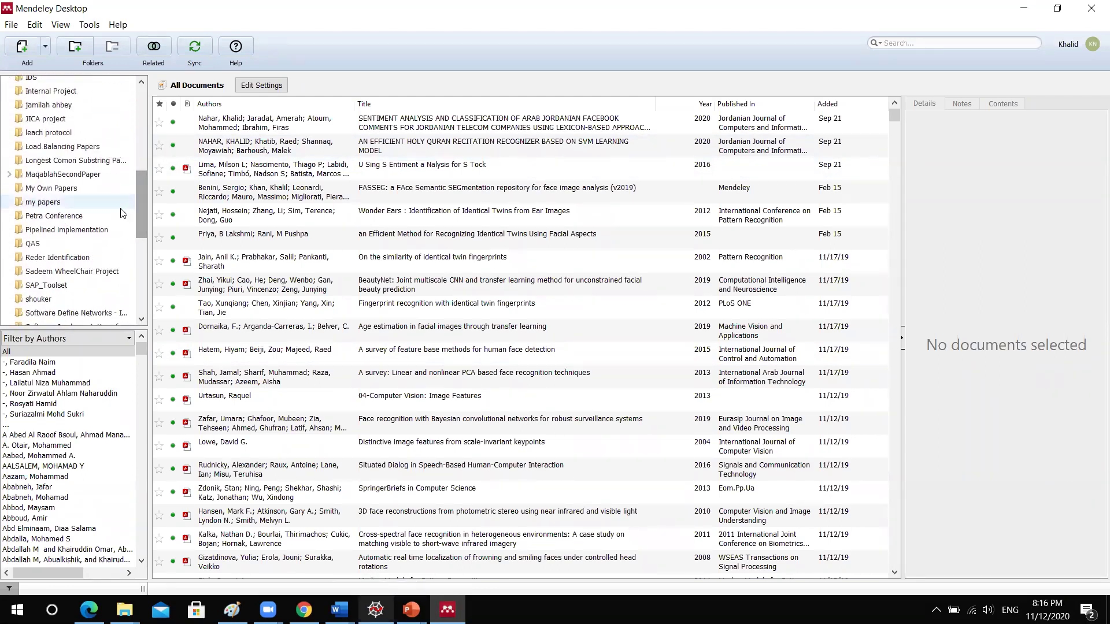
{"action": "left_click", "coordinate": [38, 245]}
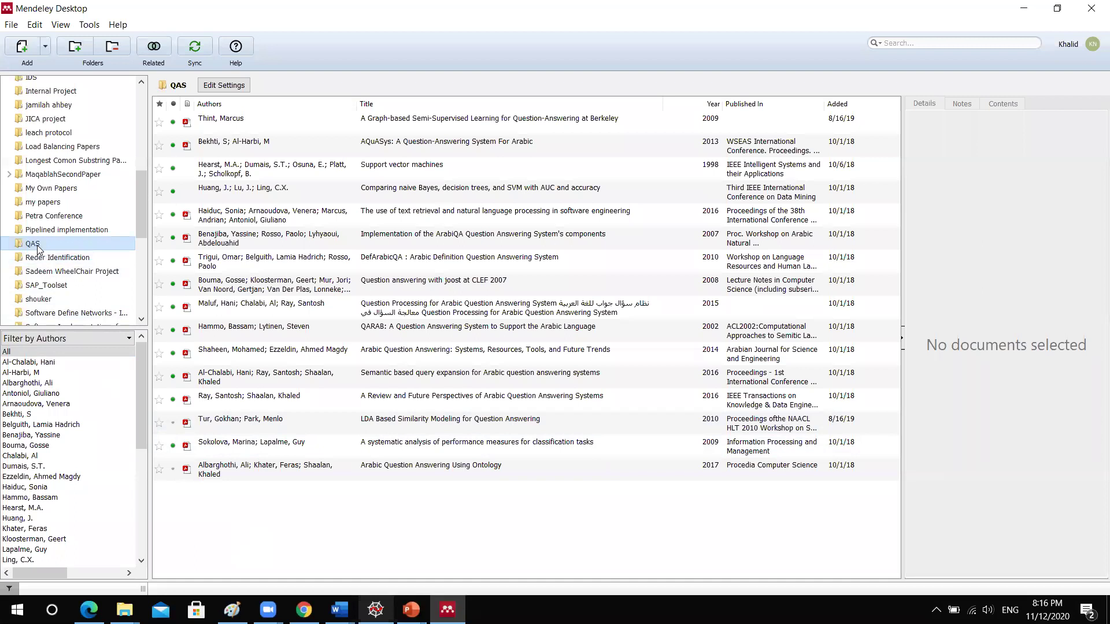
{"action": "left_click", "coordinate": [232, 122]}
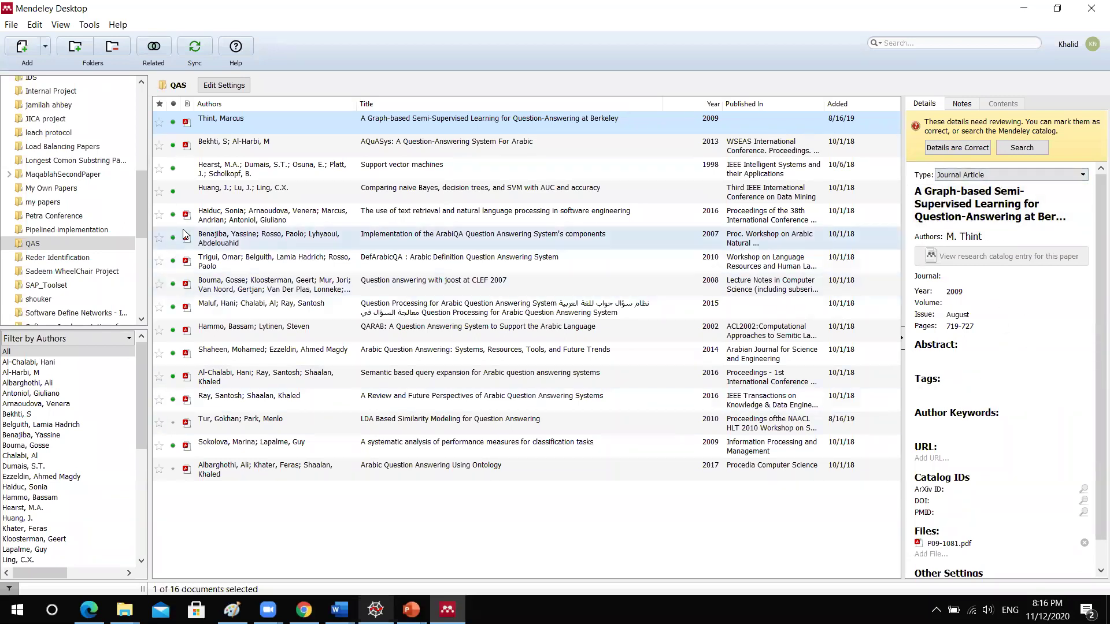
Step: Create a subfolder named "testfolder" inside the QAS folder
{"action": "left_click_drag", "start_coordinate": [140, 231], "coordinate": [137, 143]}
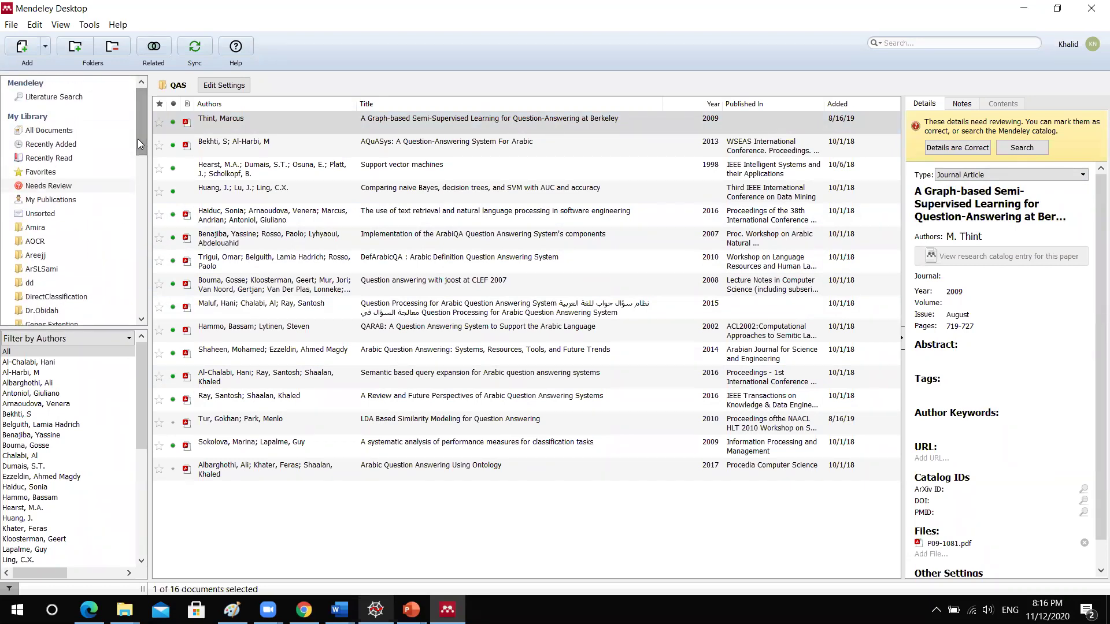
{"action": "left_click", "coordinate": [74, 48]}
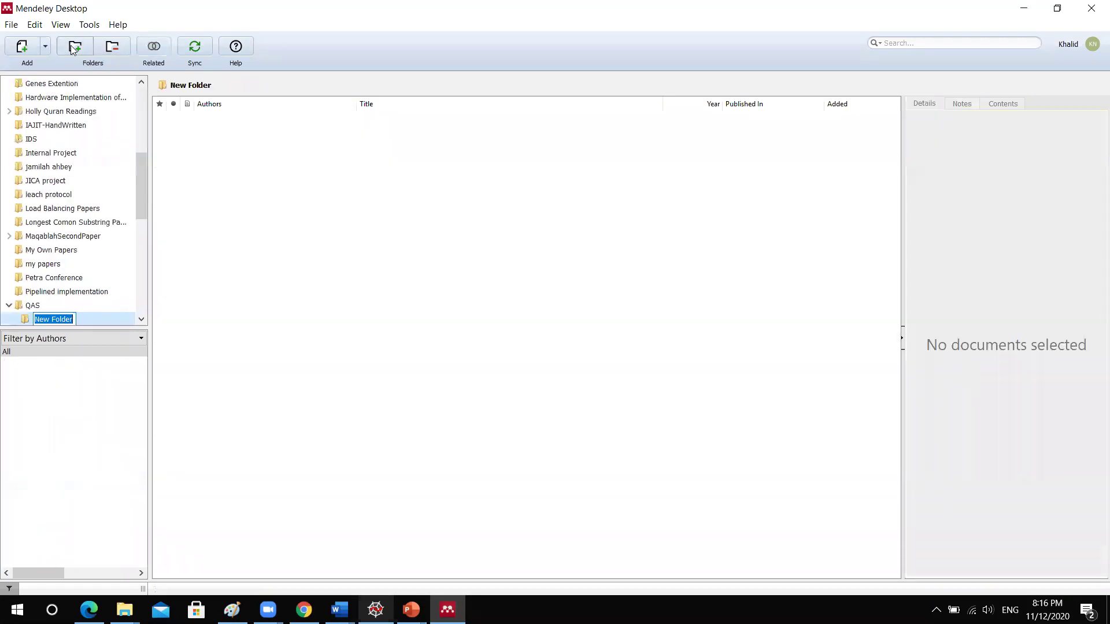
{"action": "type", "text": "testfolder"}
{"action": "key", "text": "Return"}
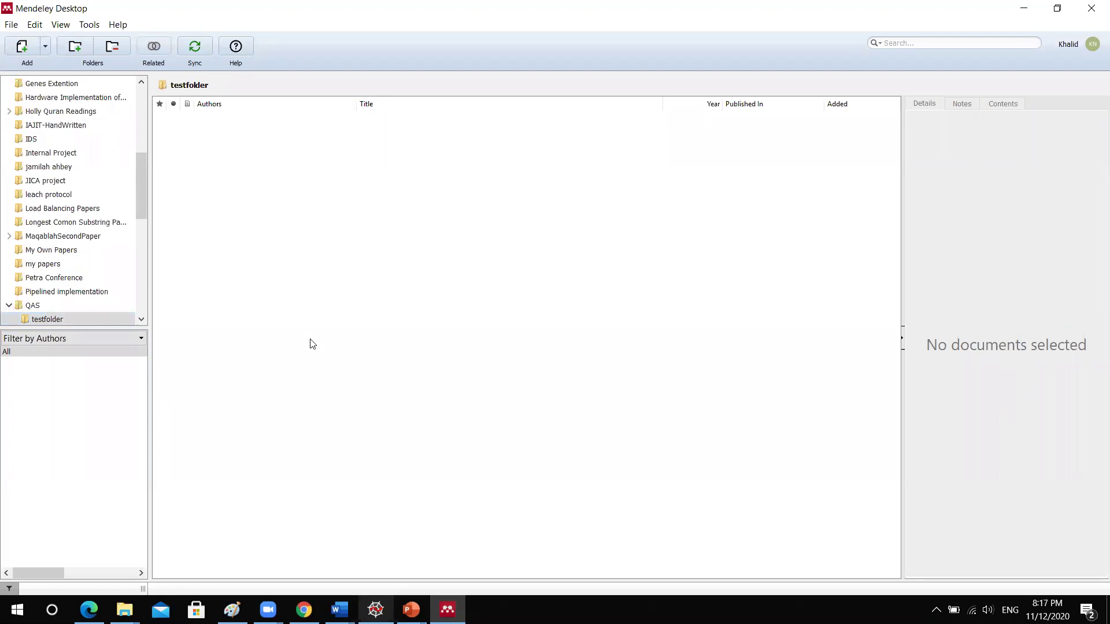
Step: Start adding files to testfolder and look through the AirPolutionPaper folder inside FullProf_Prepration_Papers_Work2020 on drive D
{"action": "left_click", "coordinate": [46, 48]}
{"action": "left_click", "coordinate": [46, 65]}
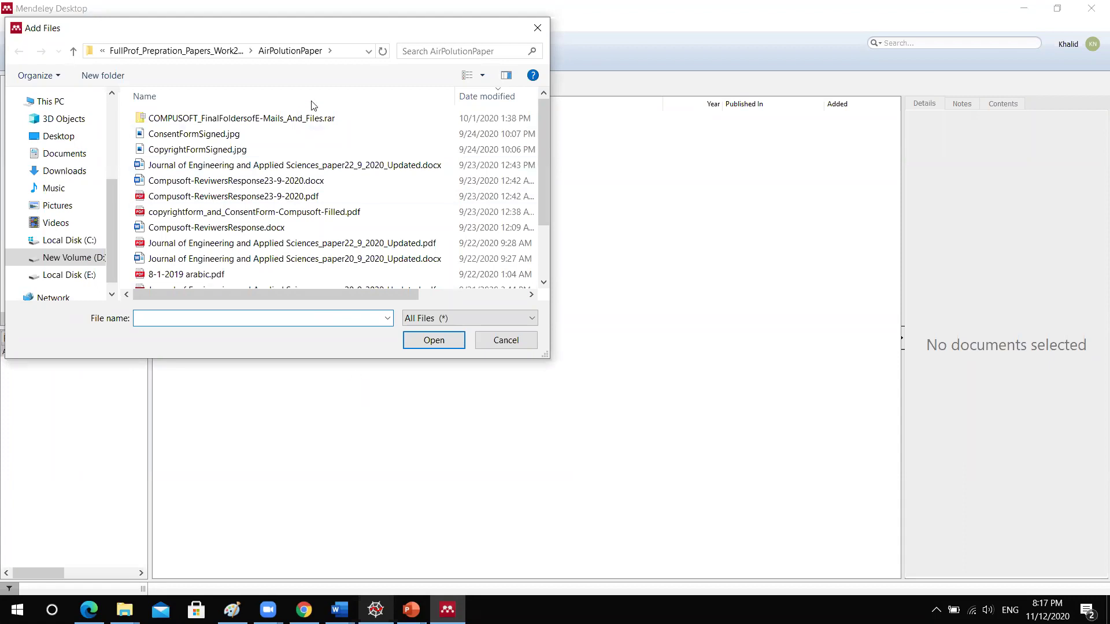
{"action": "left_click_drag", "start_coordinate": [307, 32], "coordinate": [578, 127]}
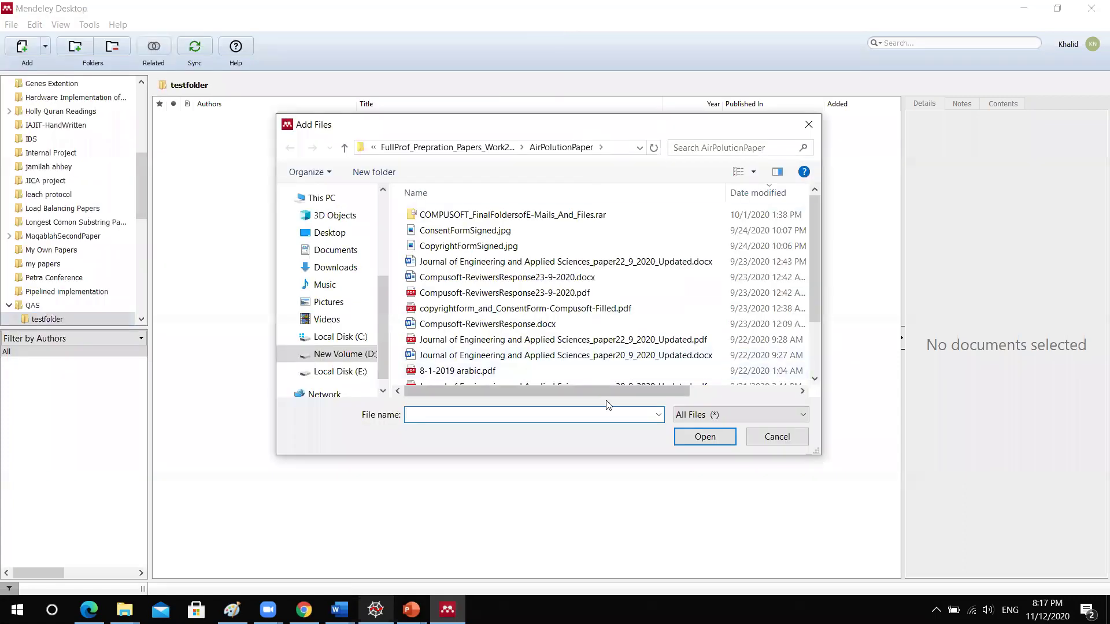
{"action": "left_click", "coordinate": [366, 354]}
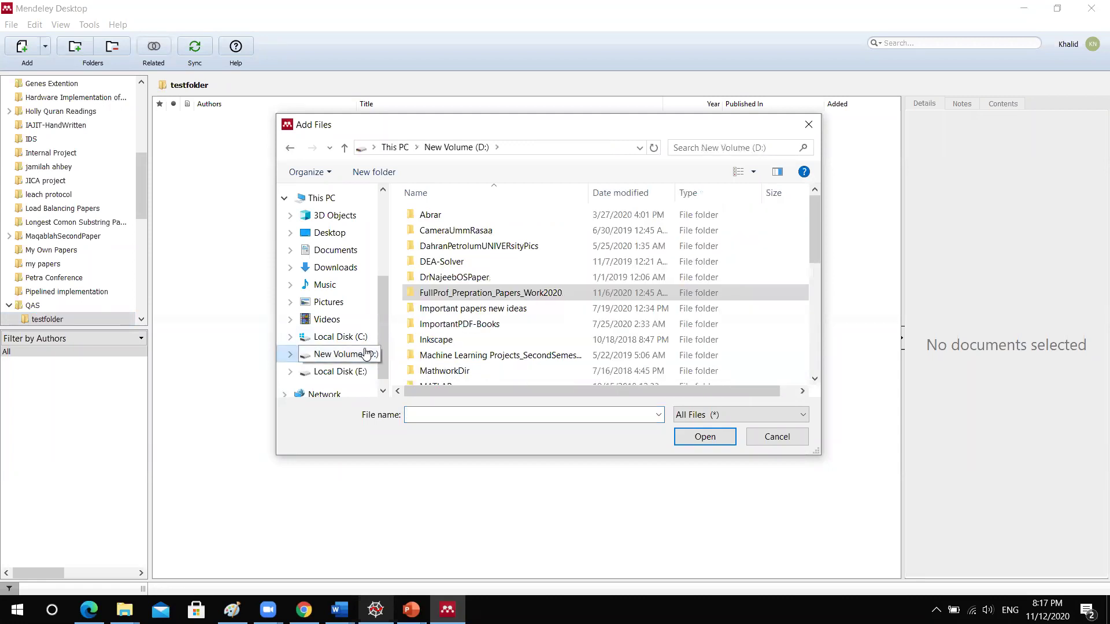
{"action": "double_click", "coordinate": [467, 293]}
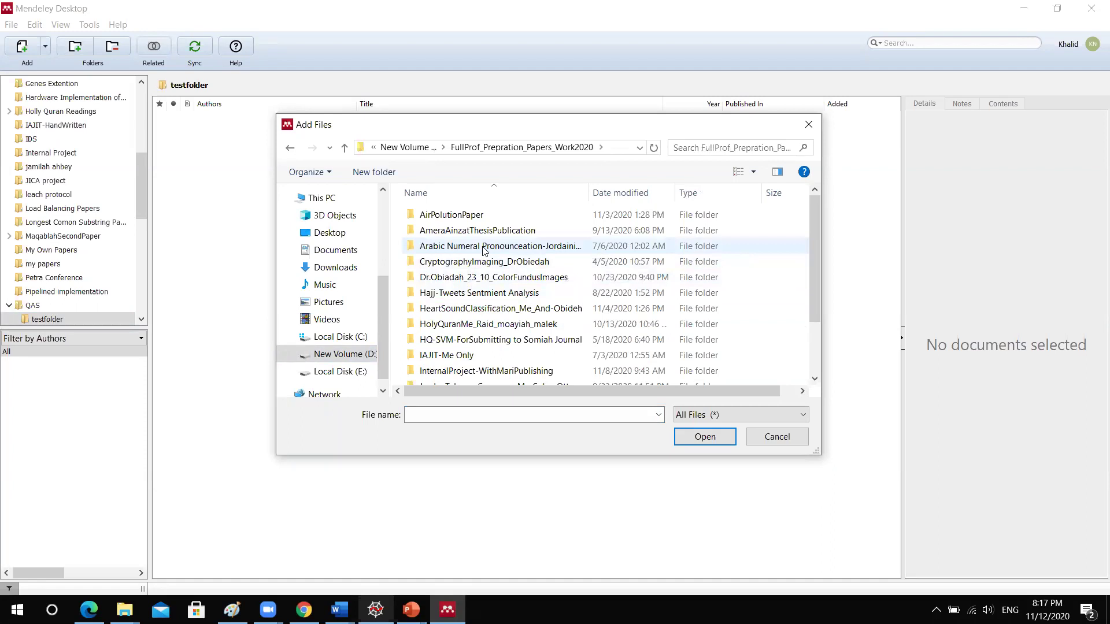
{"action": "double_click", "coordinate": [469, 215]}
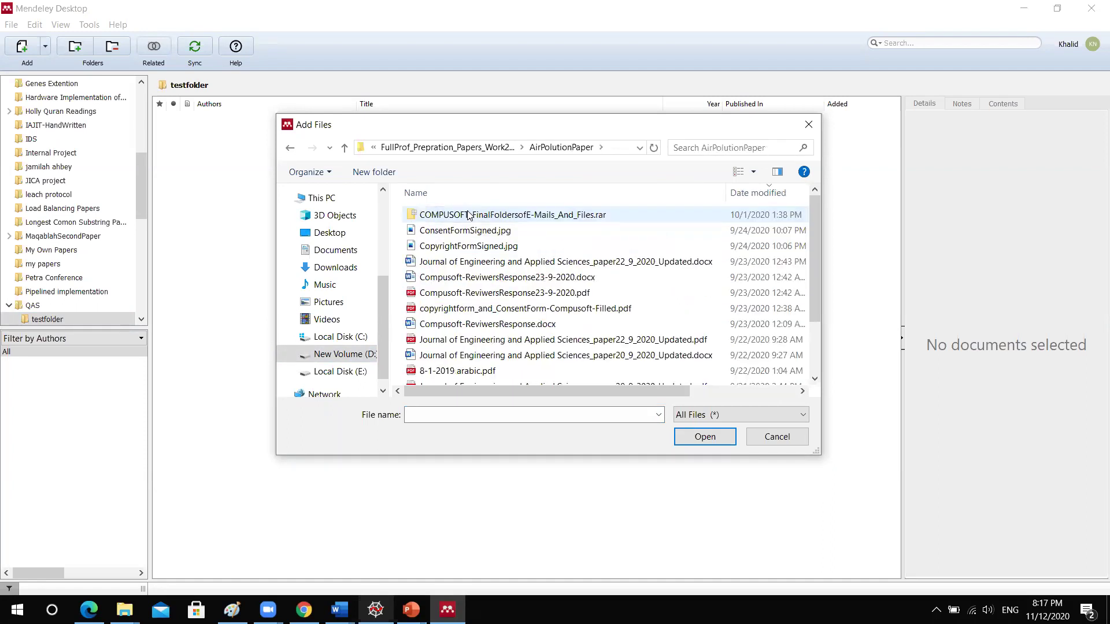
{"action": "scroll", "coordinate": [470, 216], "scroll_direction": "down", "scroll_amount": 2}
{"action": "scroll", "coordinate": [470, 216], "scroll_direction": "up", "scroll_amount": 2}
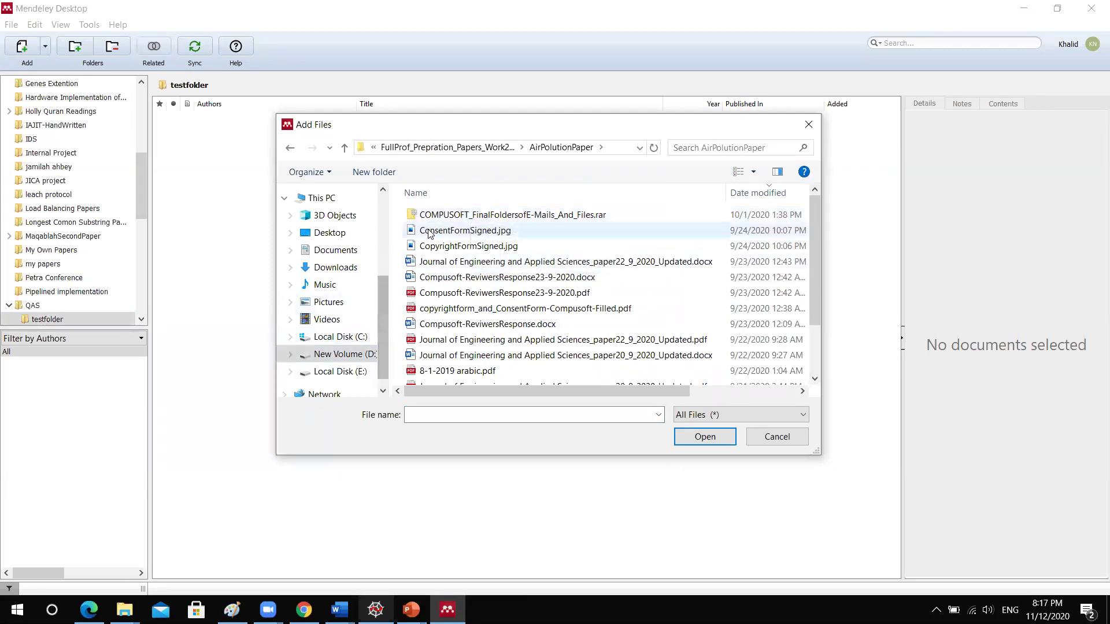
Step: Search the IAJIT-Me Only, cryptography imaging and thesis publication folders in FullProf_Prepration_Papers_Work2020 for a paper, and return to drive D
{"action": "left_click", "coordinate": [344, 147]}
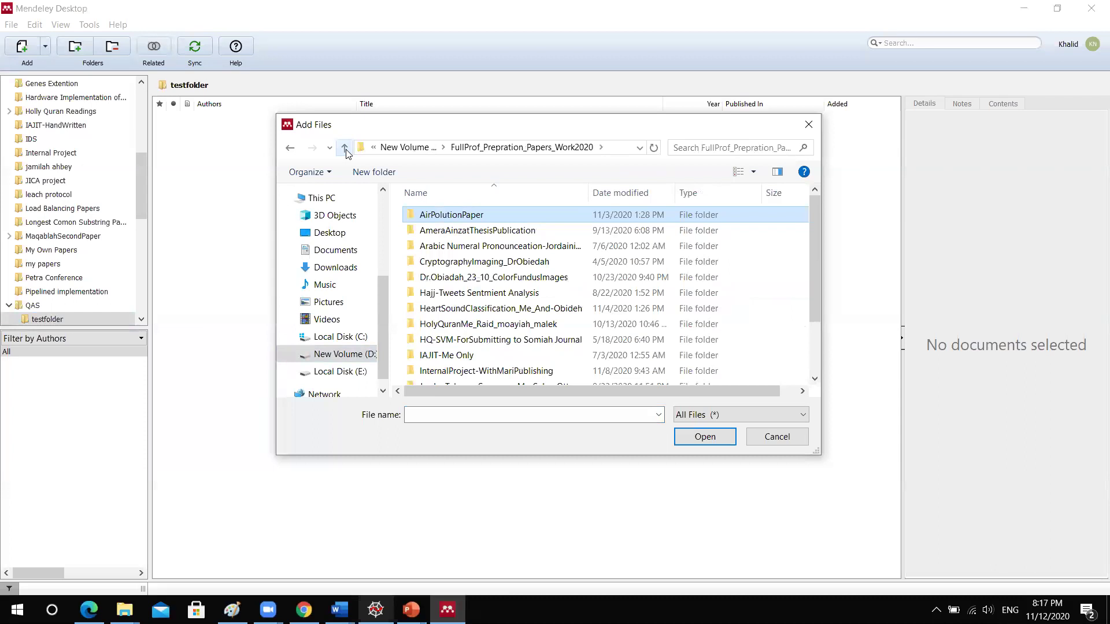
{"action": "scroll", "coordinate": [521, 293], "scroll_direction": "down", "scroll_amount": 2}
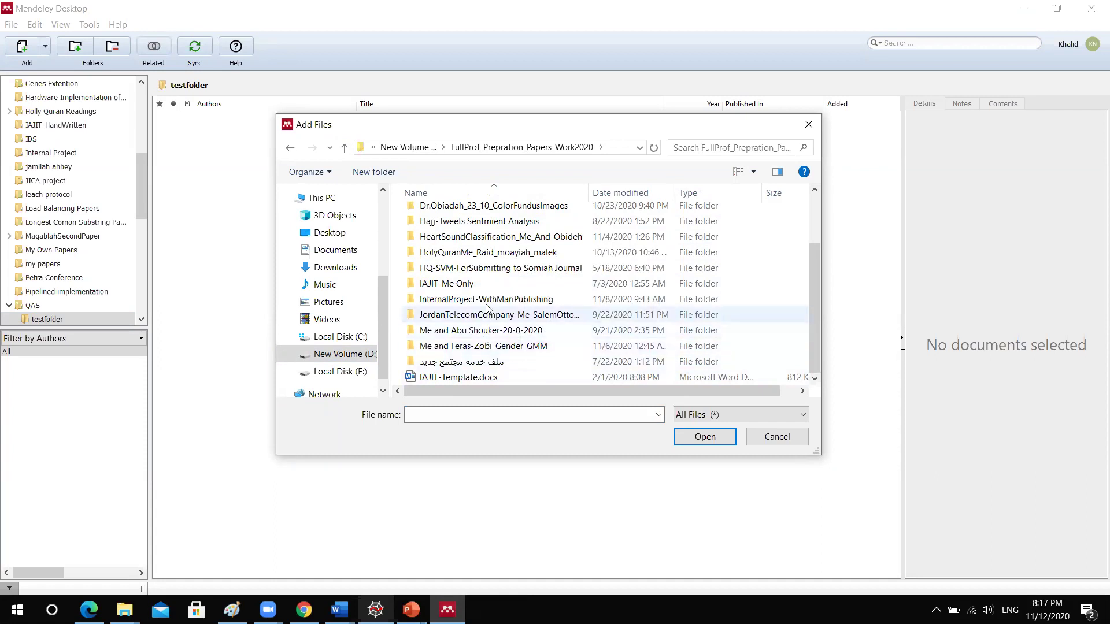
{"action": "double_click", "coordinate": [478, 285]}
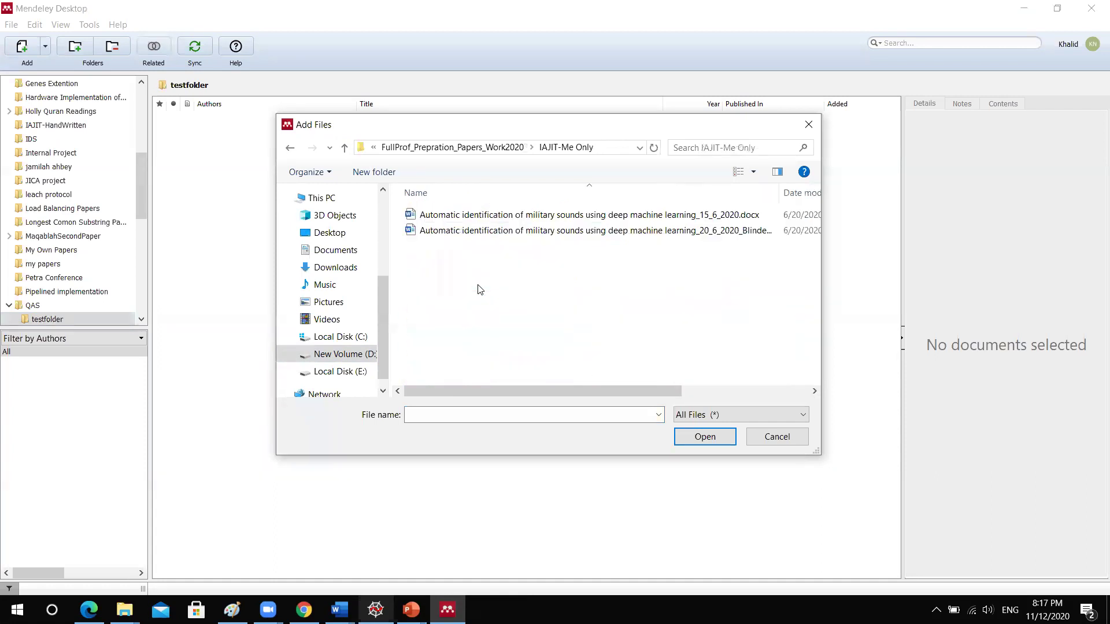
{"action": "left_click", "coordinate": [345, 149]}
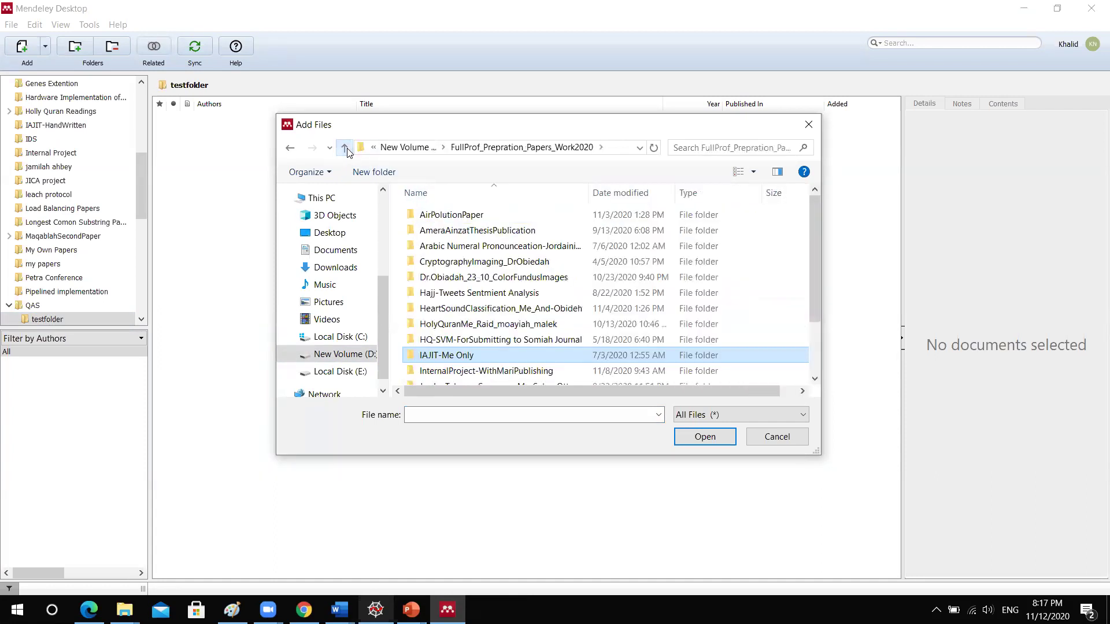
{"action": "double_click", "coordinate": [485, 263]}
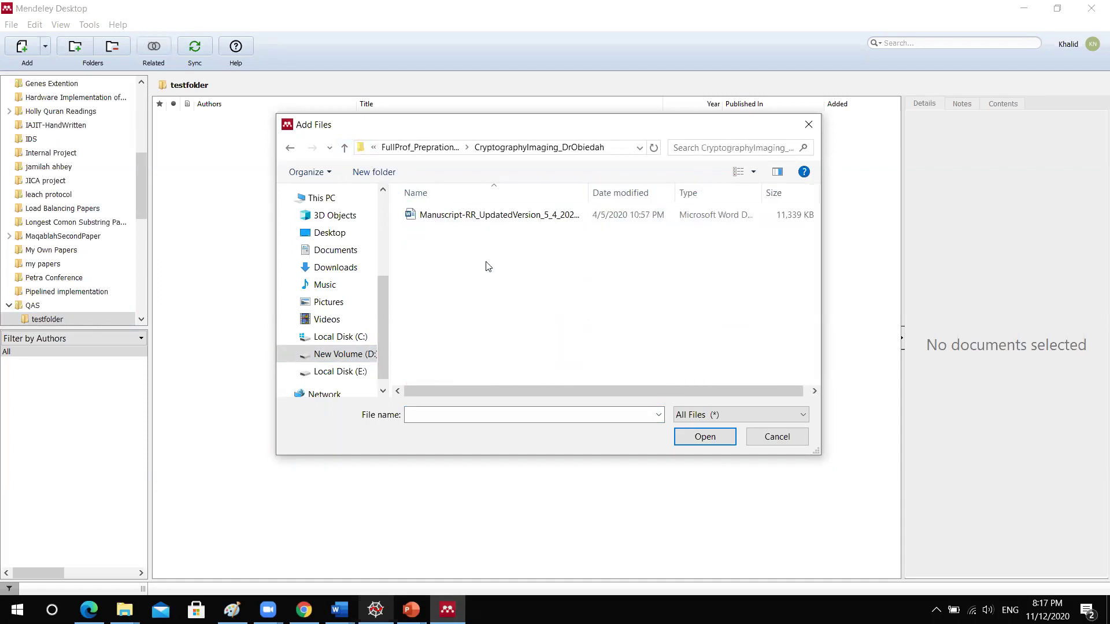
{"action": "left_click", "coordinate": [344, 148]}
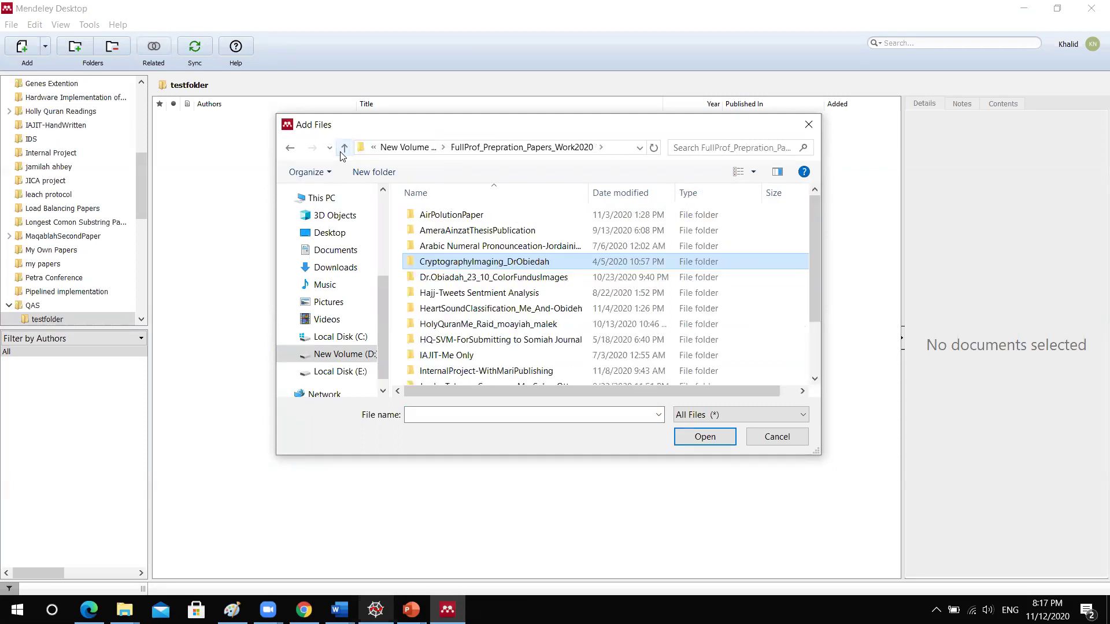
{"action": "double_click", "coordinate": [458, 231]}
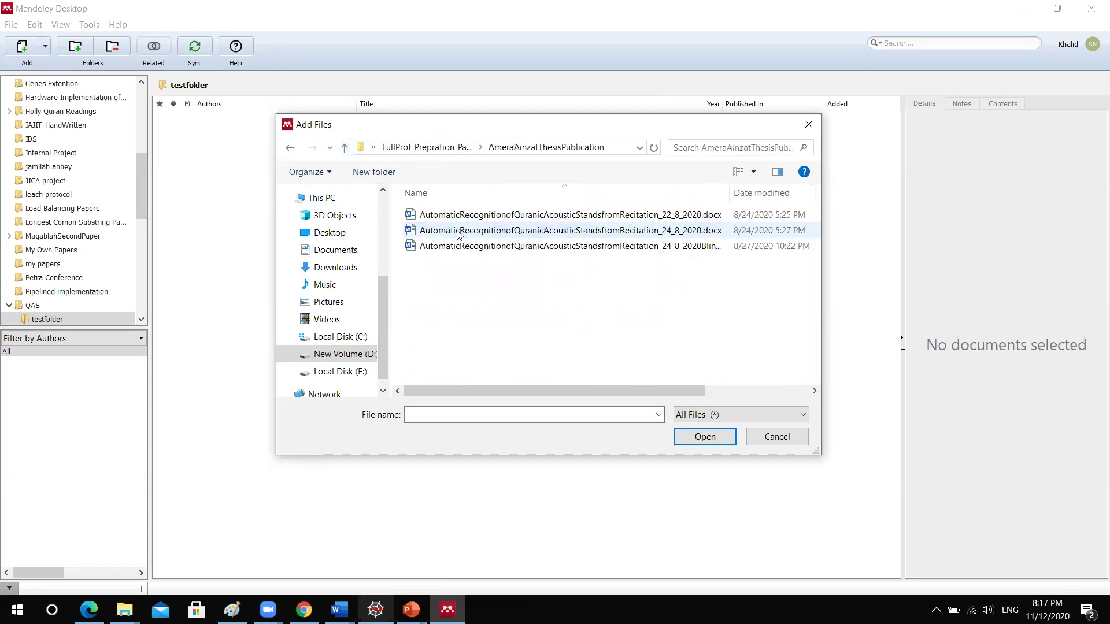
{"action": "left_click", "coordinate": [345, 148]}
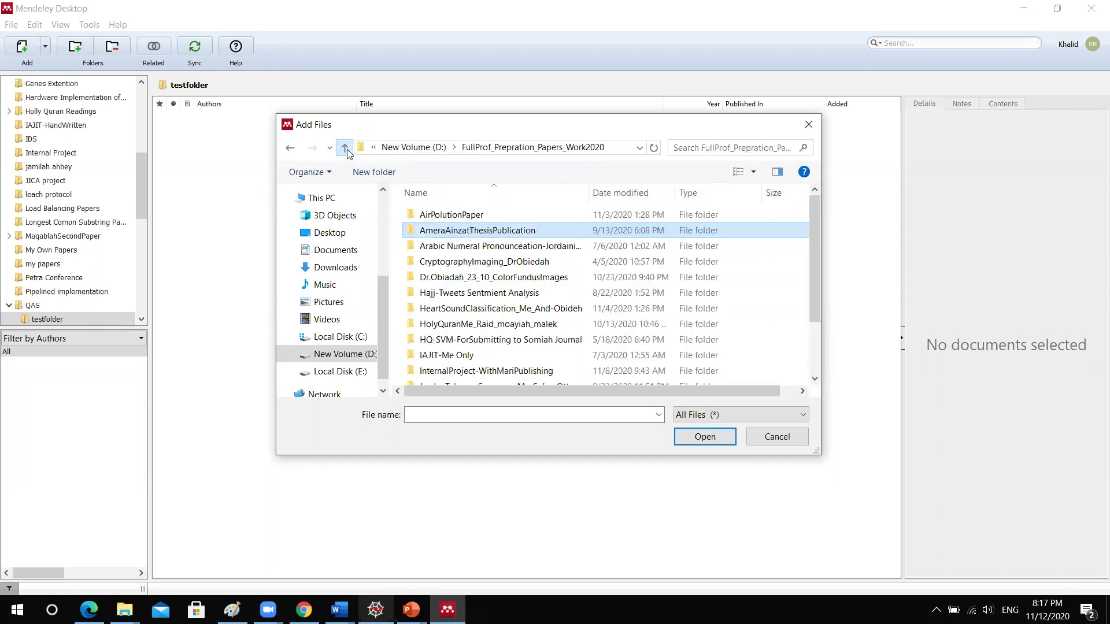
{"action": "left_click", "coordinate": [345, 148]}
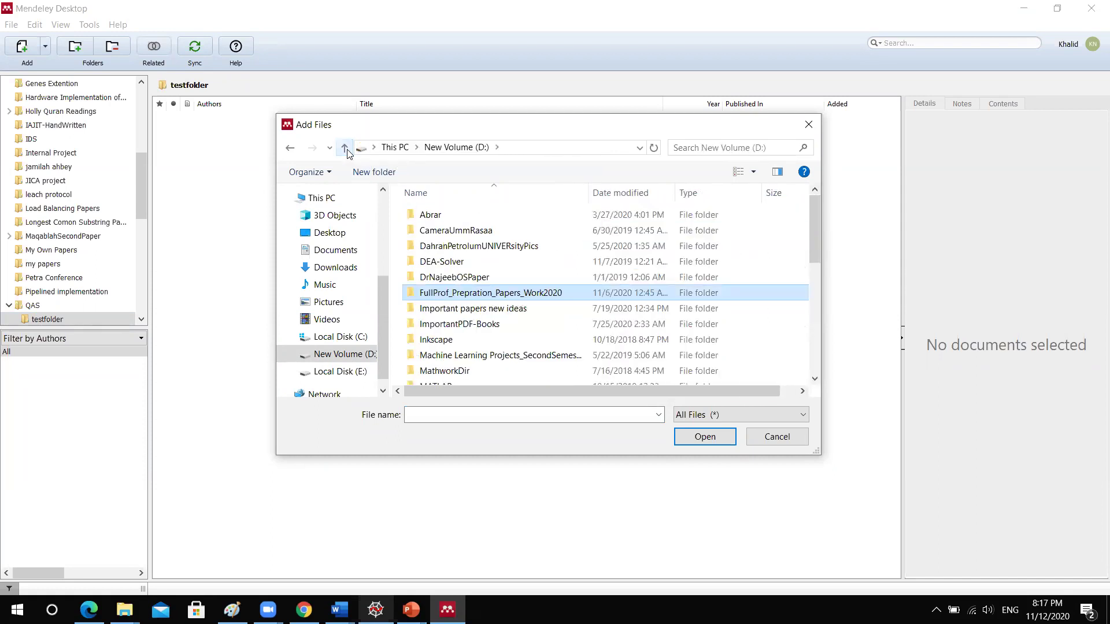
Step: Check the "Important papers new ideas" and Menedly folders on drive D for papers to add
{"action": "left_click", "coordinate": [504, 312]}
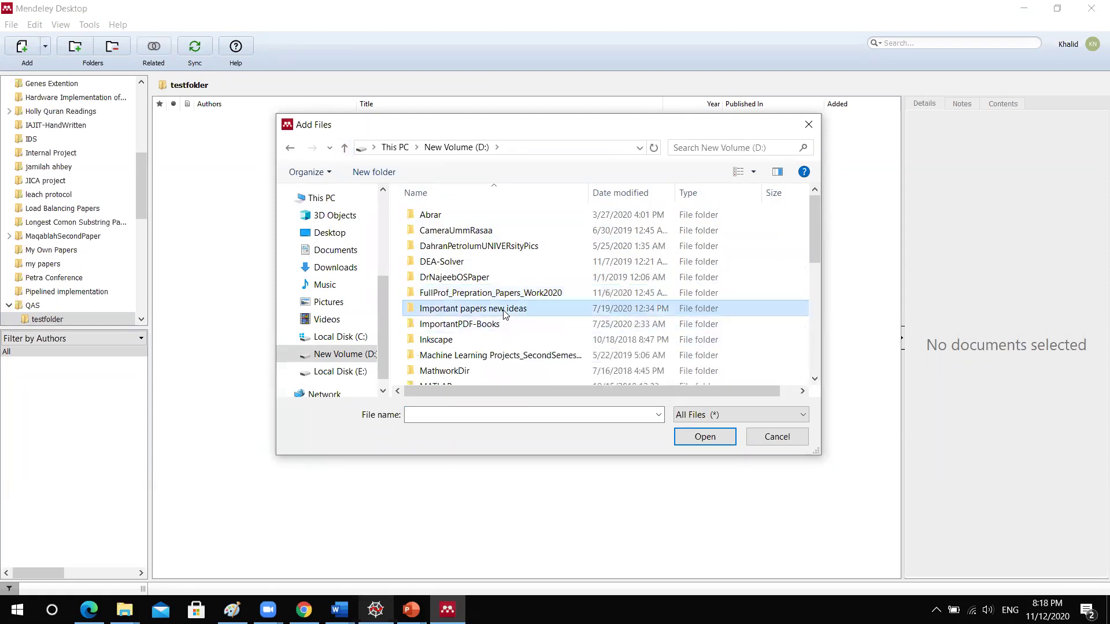
{"action": "double_click", "coordinate": [504, 312]}
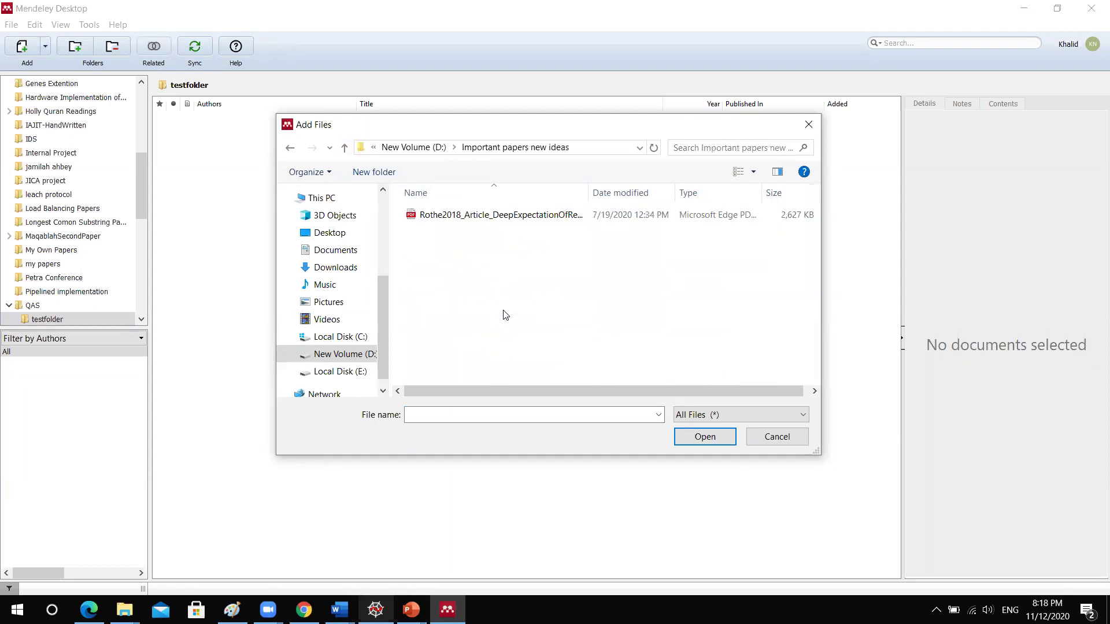
{"action": "left_click", "coordinate": [344, 148]}
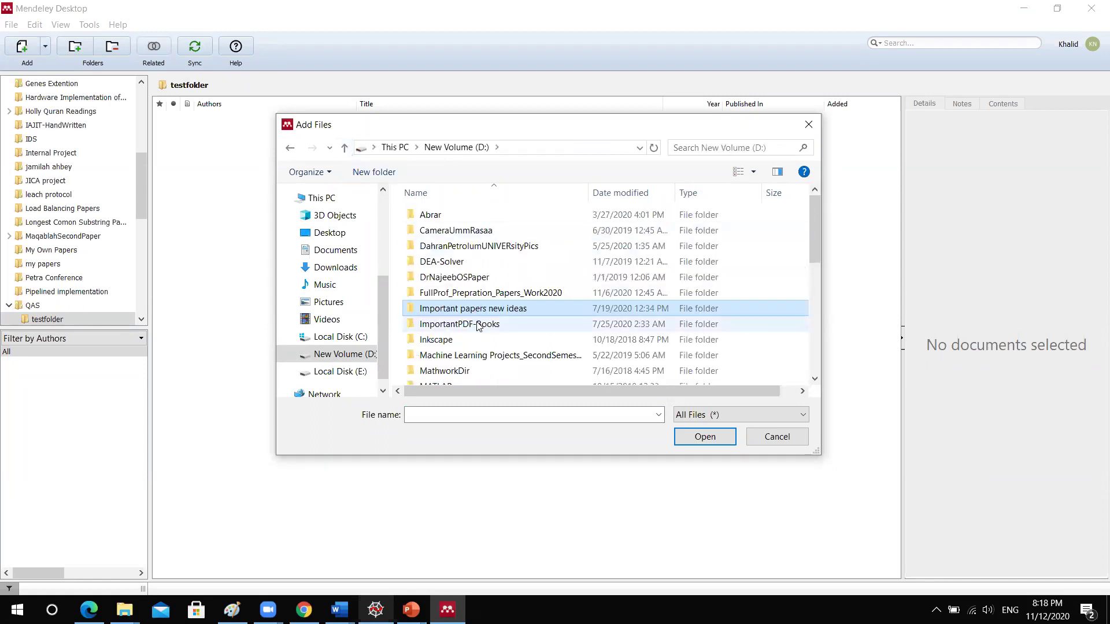
{"action": "scroll", "coordinate": [476, 330], "scroll_direction": "down", "scroll_amount": 2}
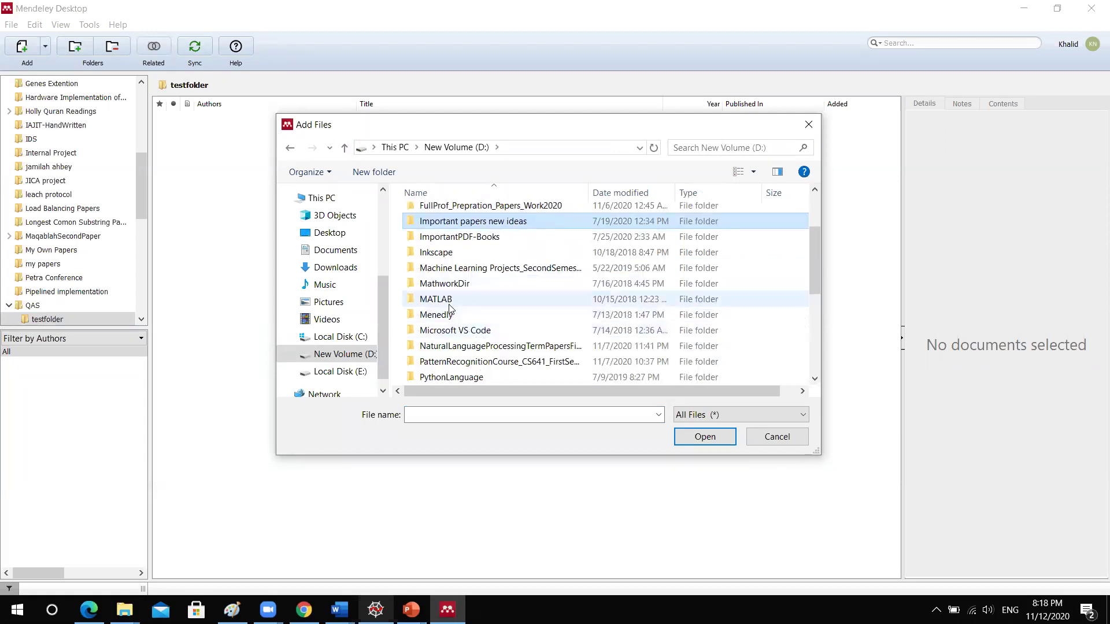
{"action": "double_click", "coordinate": [450, 312]}
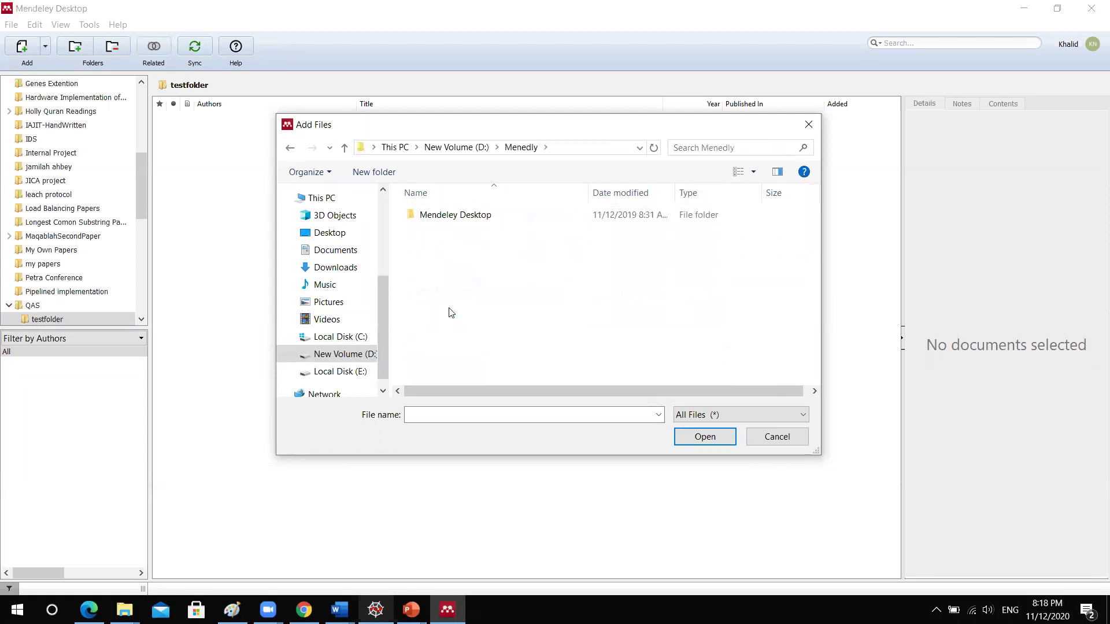
{"action": "double_click", "coordinate": [465, 213]}
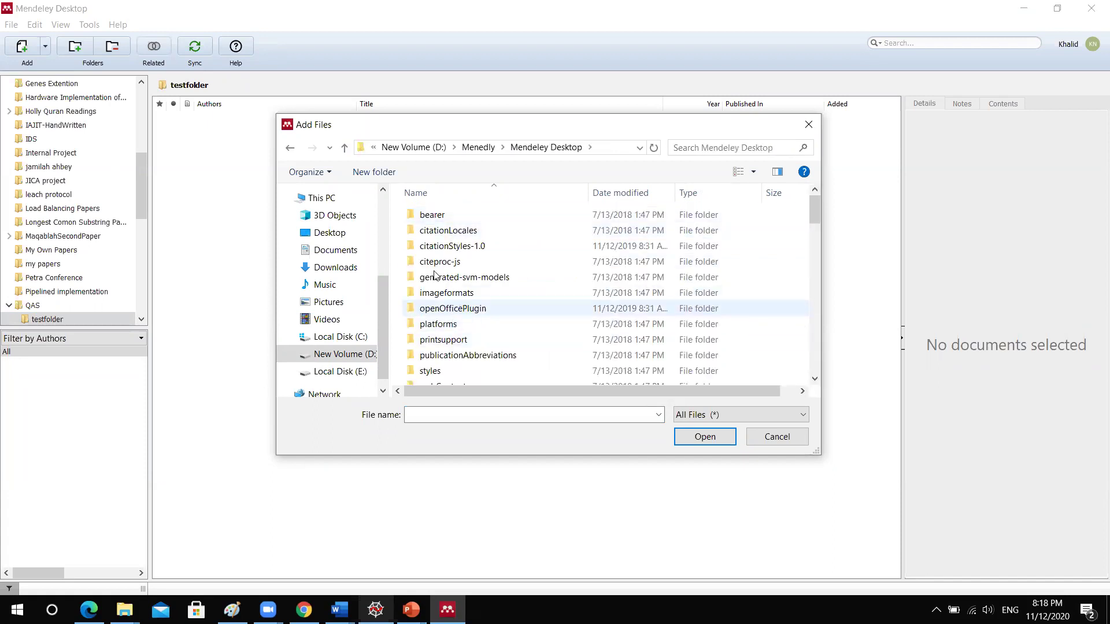
{"action": "left_click", "coordinate": [344, 148]}
{"action": "left_click", "coordinate": [343, 148]}
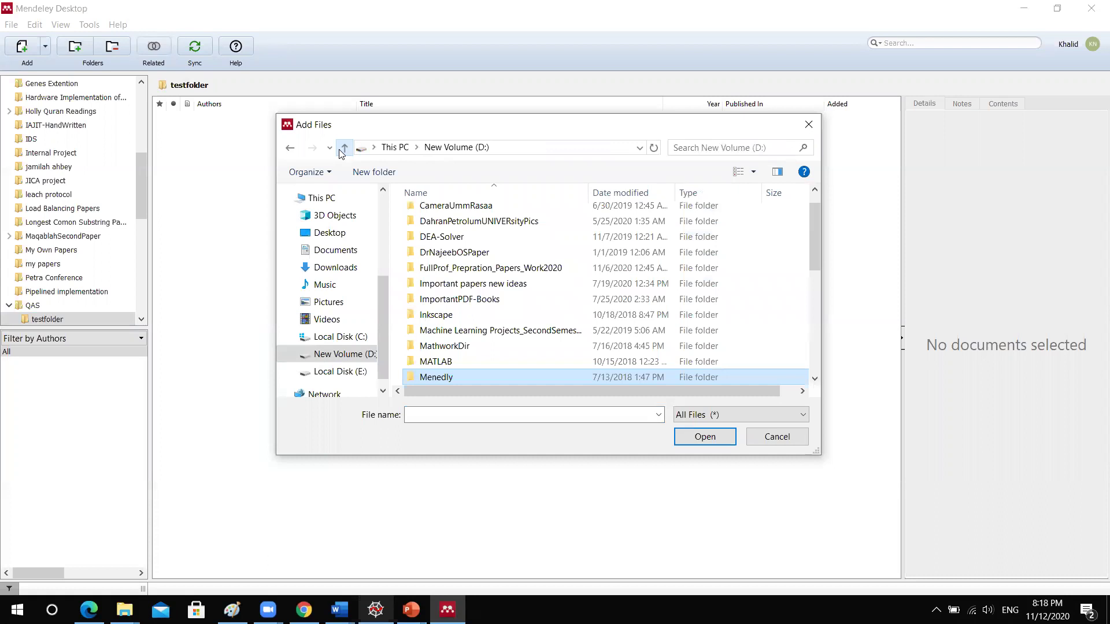
Step: Look through drive D and its ImportantPDF-Books folder for a suitable paper, and cancel adding files
{"action": "scroll", "coordinate": [485, 274], "scroll_direction": "down", "scroll_amount": 2}
{"action": "scroll", "coordinate": [486, 275], "scroll_direction": "down", "scroll_amount": 2}
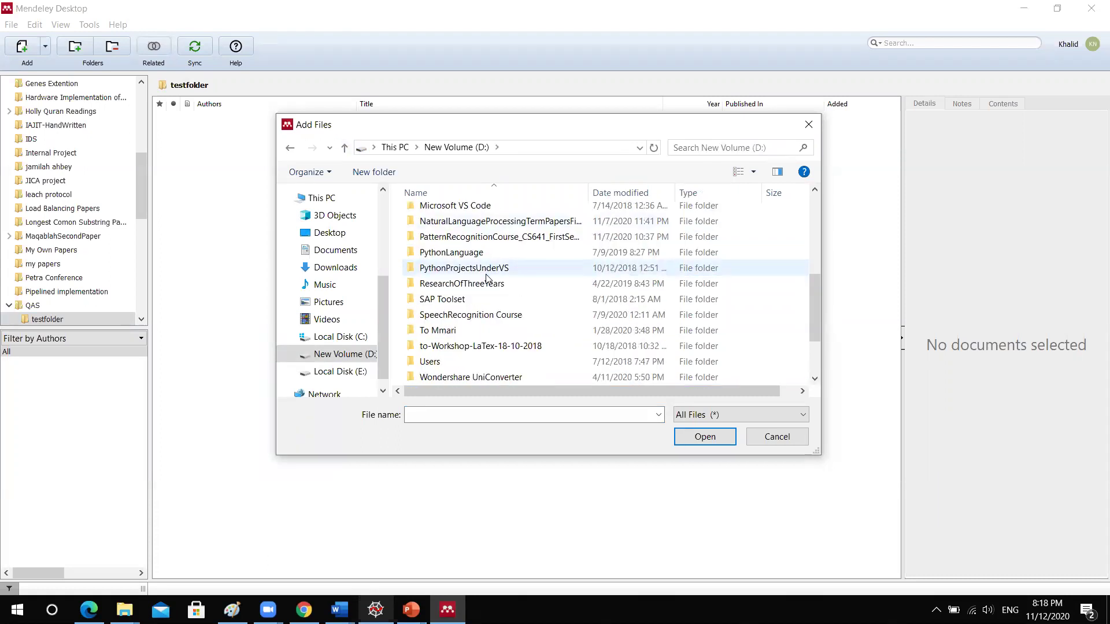
{"action": "scroll", "coordinate": [486, 278], "scroll_direction": "down", "scroll_amount": 2}
{"action": "scroll", "coordinate": [486, 278], "scroll_direction": "up", "scroll_amount": 4}
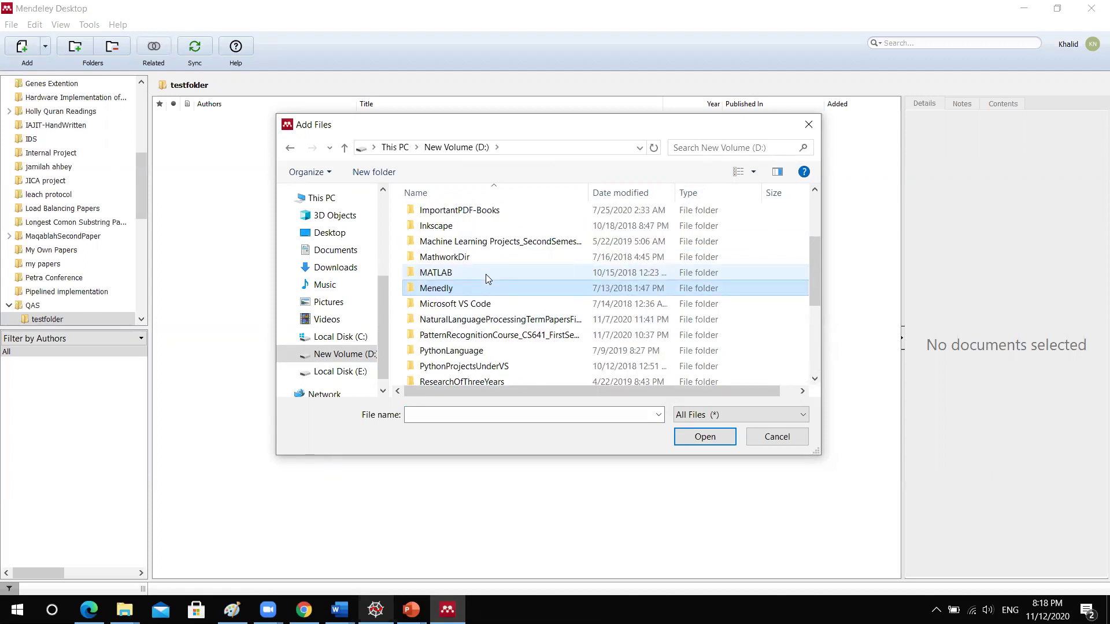
{"action": "scroll", "coordinate": [485, 278], "scroll_direction": "up", "scroll_amount": 2}
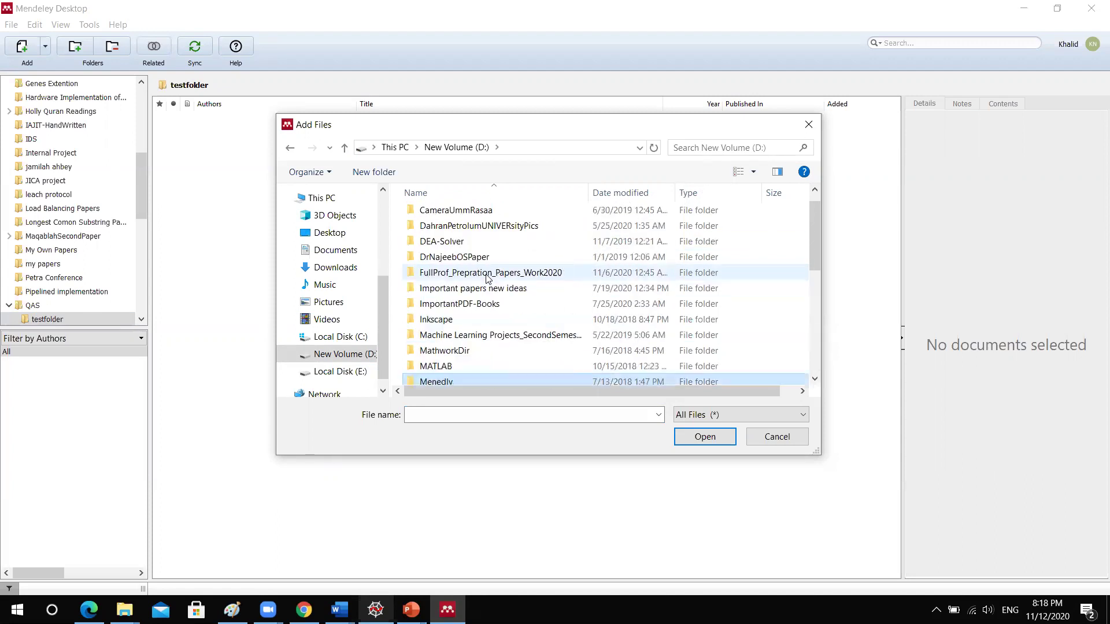
{"action": "double_click", "coordinate": [487, 304]}
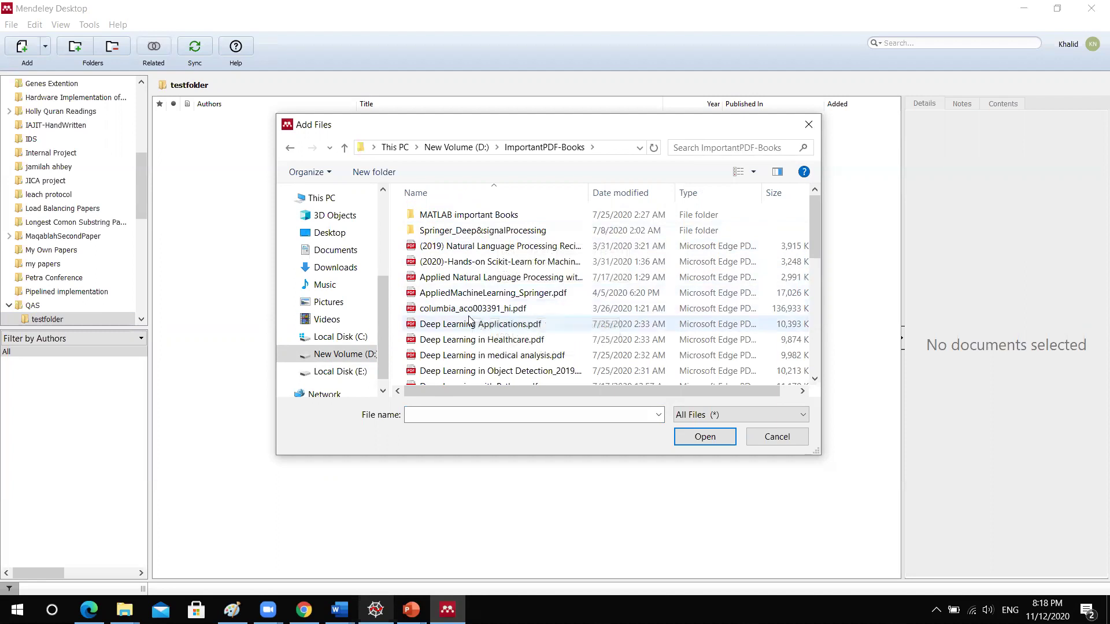
{"action": "scroll", "coordinate": [471, 321], "scroll_direction": "down", "scroll_amount": 4}
{"action": "scroll", "coordinate": [471, 321], "scroll_direction": "down", "scroll_amount": 2}
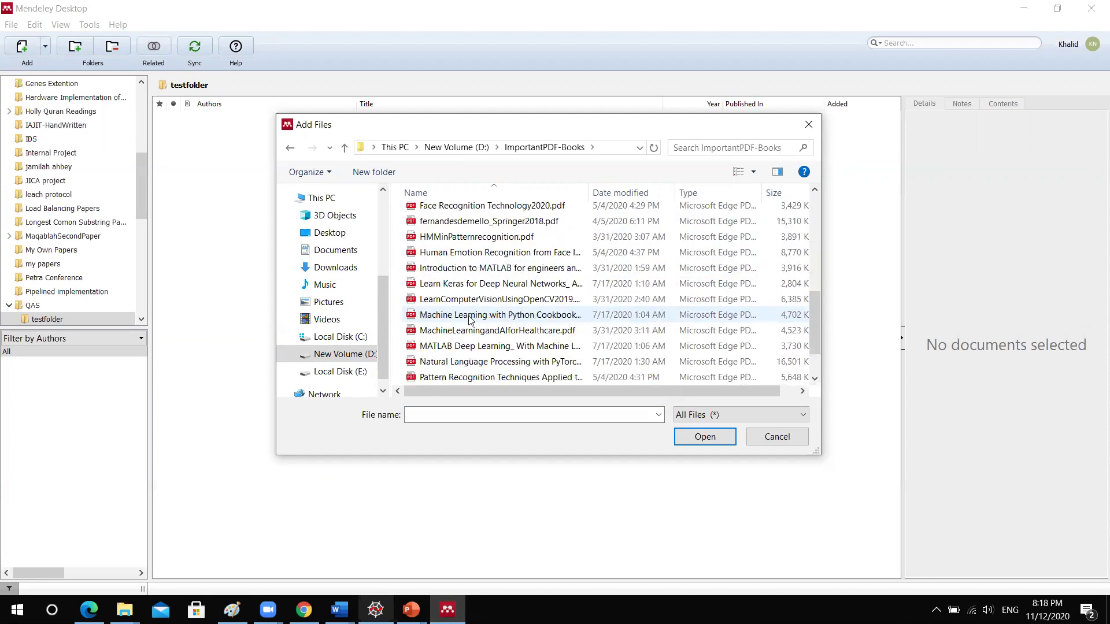
{"action": "scroll", "coordinate": [471, 320], "scroll_direction": "up", "scroll_amount": 6}
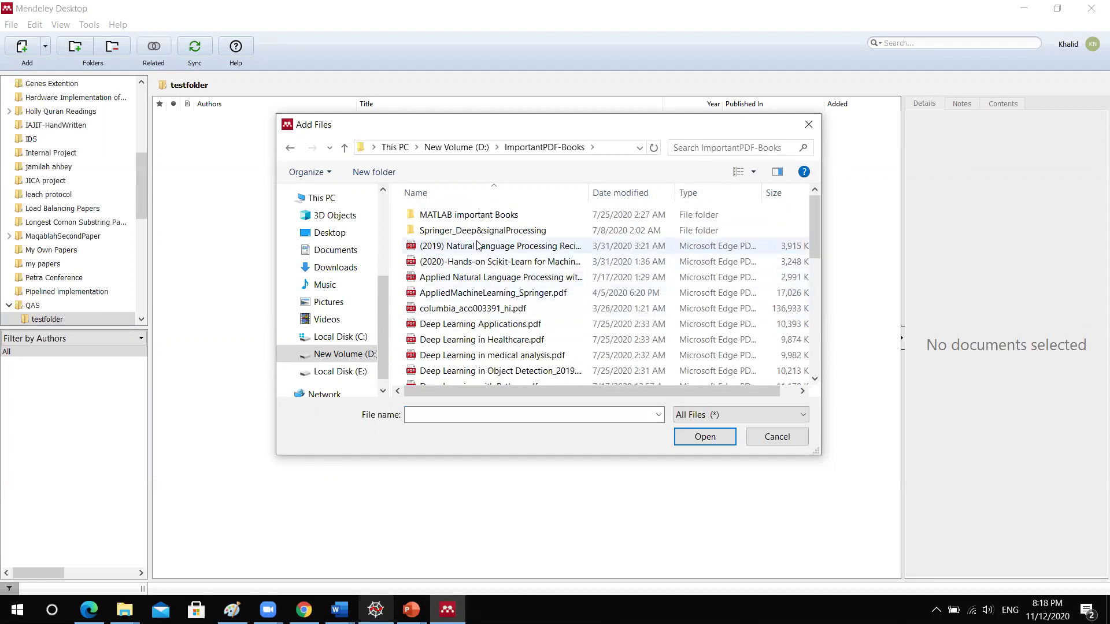
{"action": "left_click", "coordinate": [771, 437]}
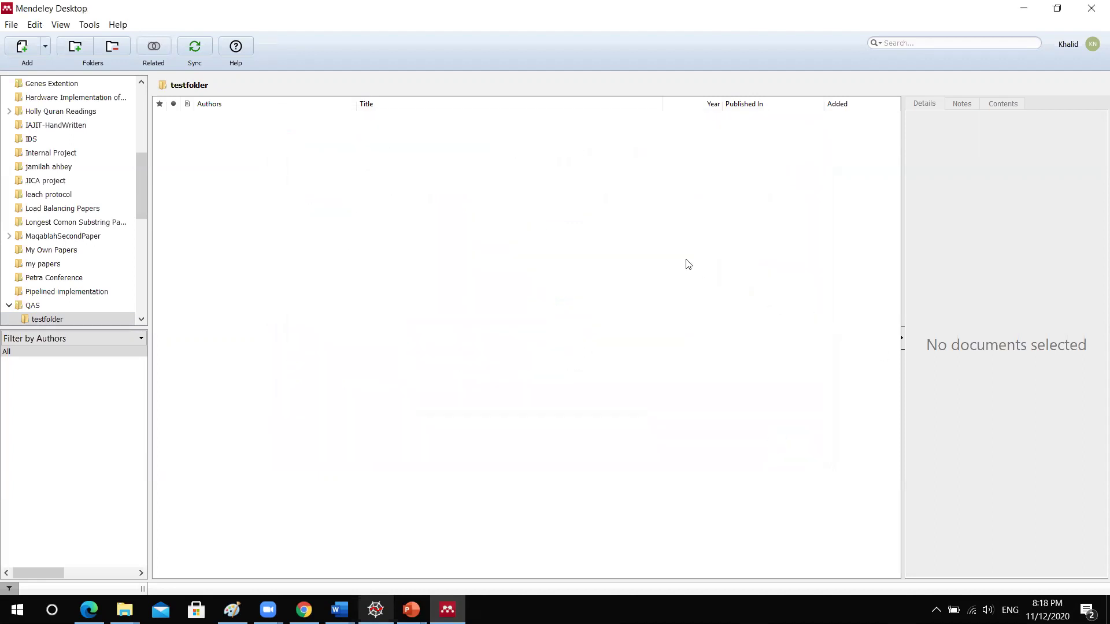
Step: Switch to Chrome and open the Google Scholar home page from the open author profile
{"action": "left_click", "coordinate": [304, 609]}
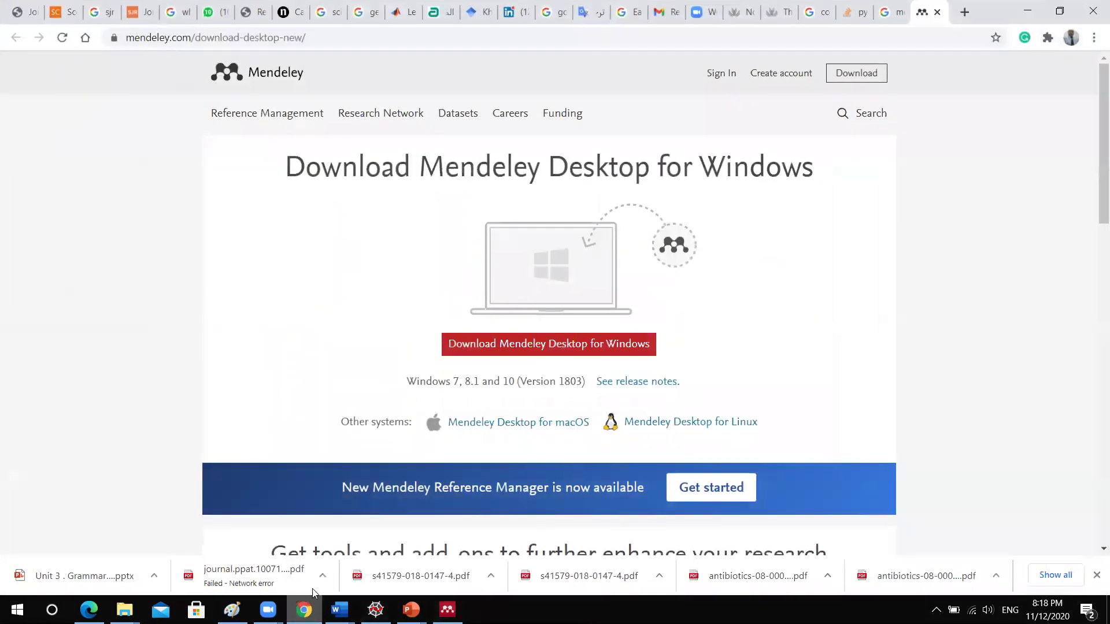
{"action": "left_click", "coordinate": [964, 12]}
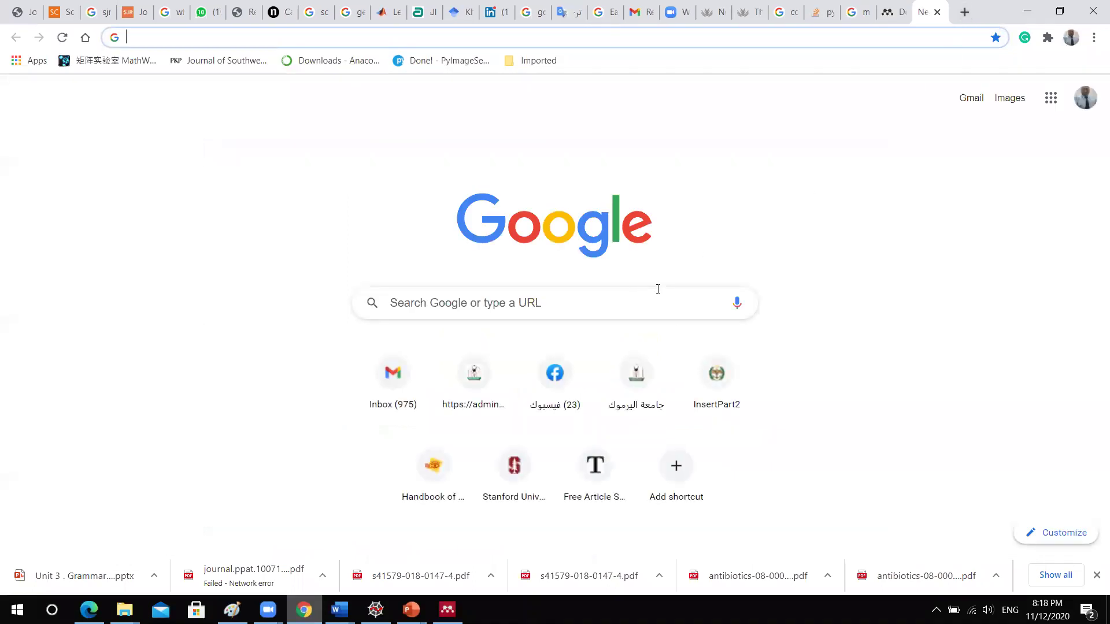
{"action": "left_click", "coordinate": [456, 13]}
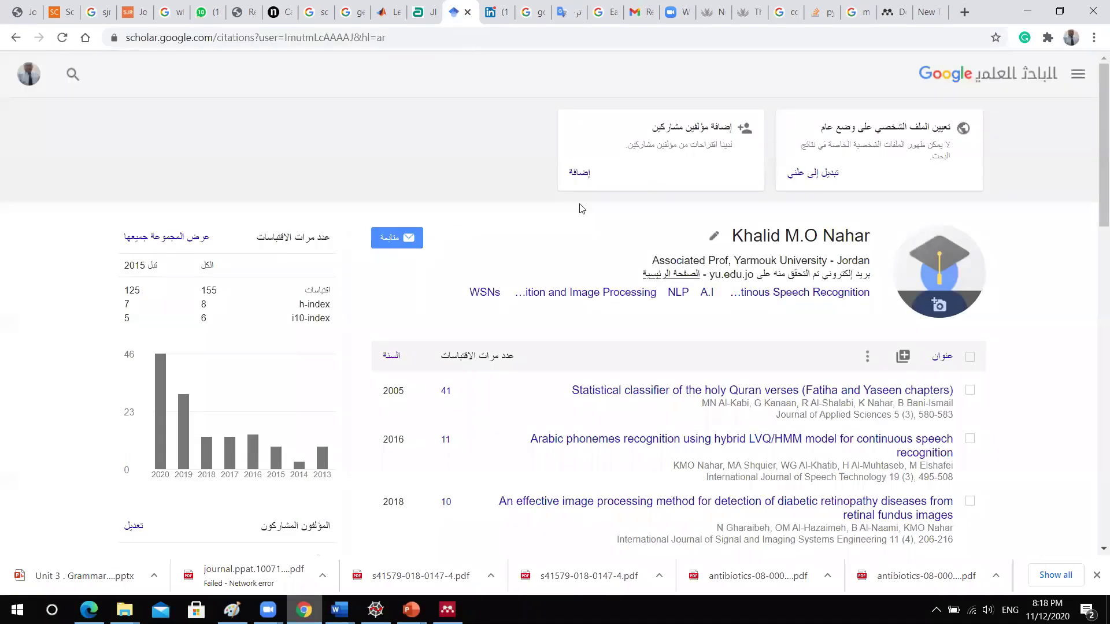
{"action": "left_click", "coordinate": [1029, 87]}
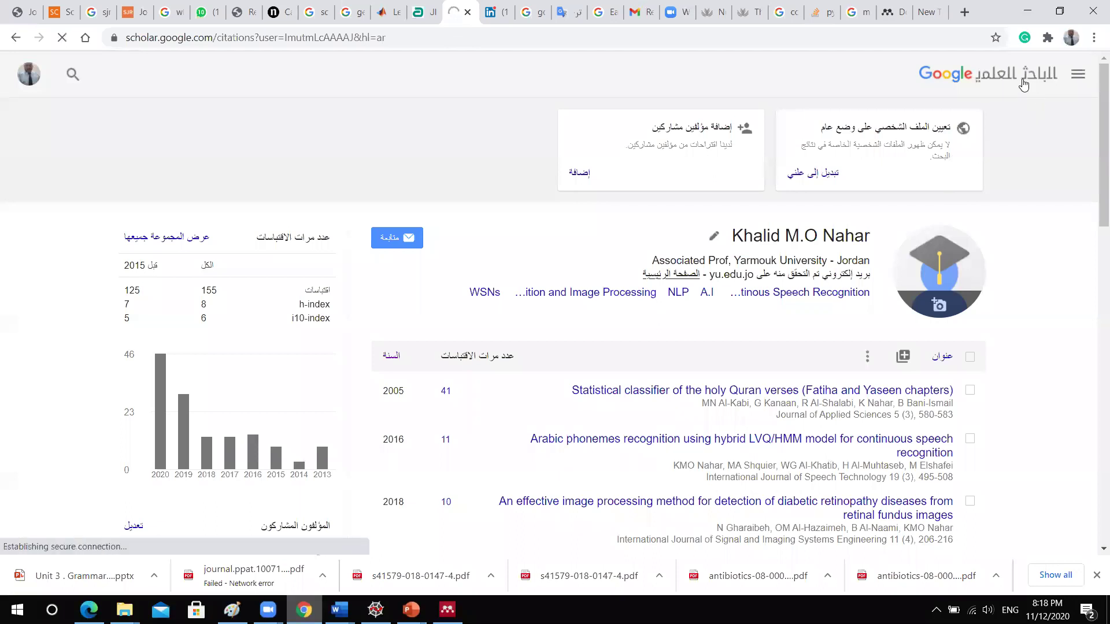
Step: Search Google Scholar for "speech recognition" and limit the results to articles since 2016
{"action": "left_click", "coordinate": [667, 198]}
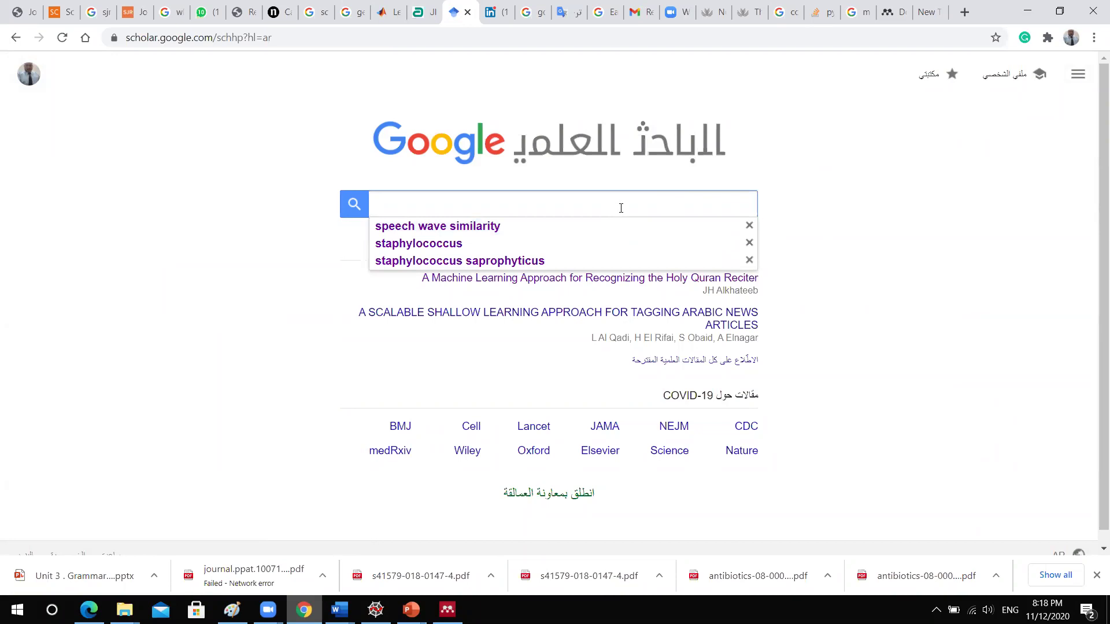
{"action": "type", "text": "speech"}
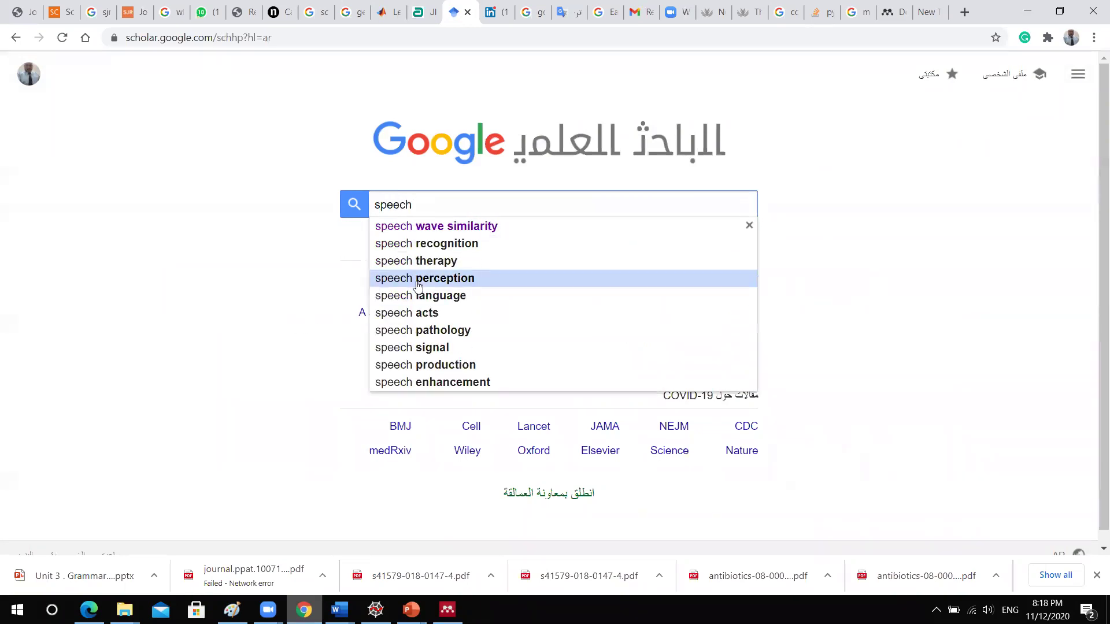
{"action": "left_click", "coordinate": [445, 244]}
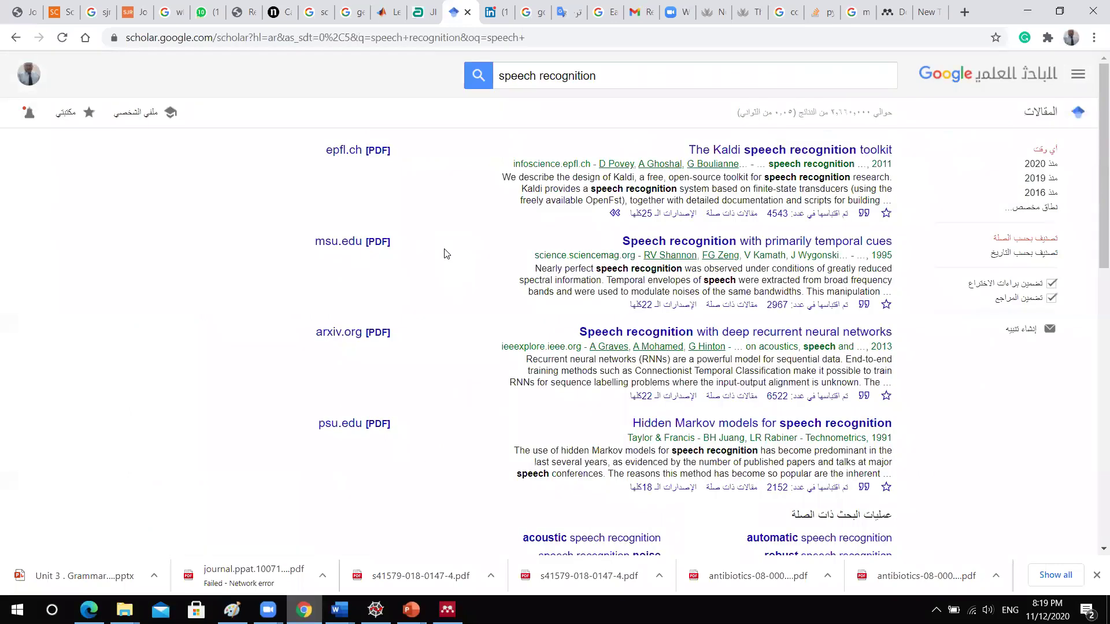
{"action": "left_click", "coordinate": [1048, 193]}
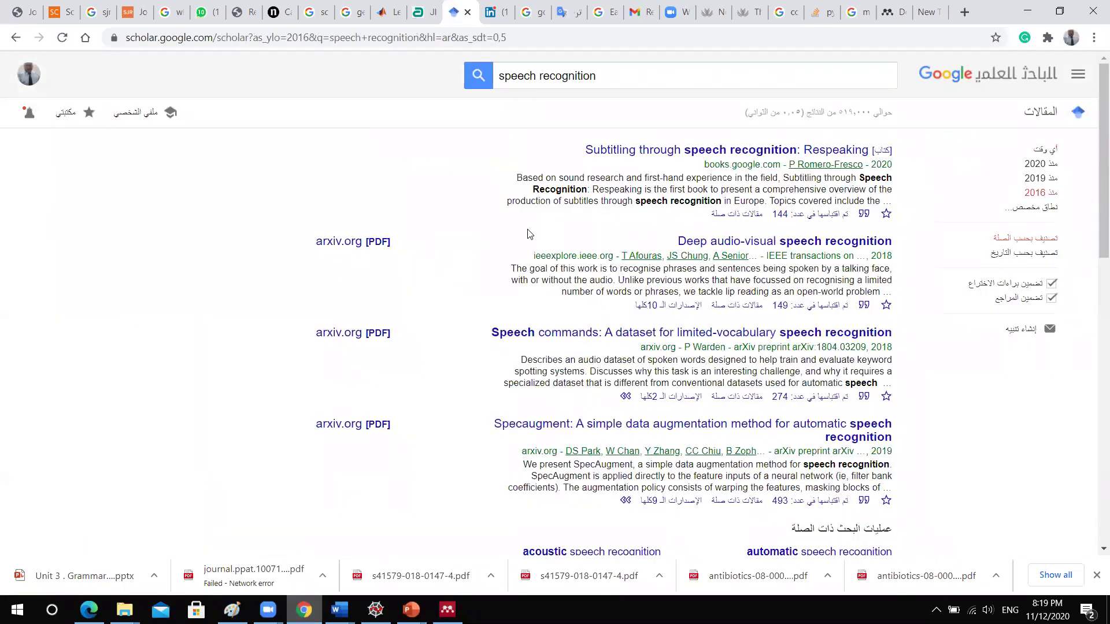
Step: Open the arxiv.org PDF of "Deep audio-visual speech recognition" in its own tab and start downloading it
{"action": "middle_click", "coordinate": [380, 245]}
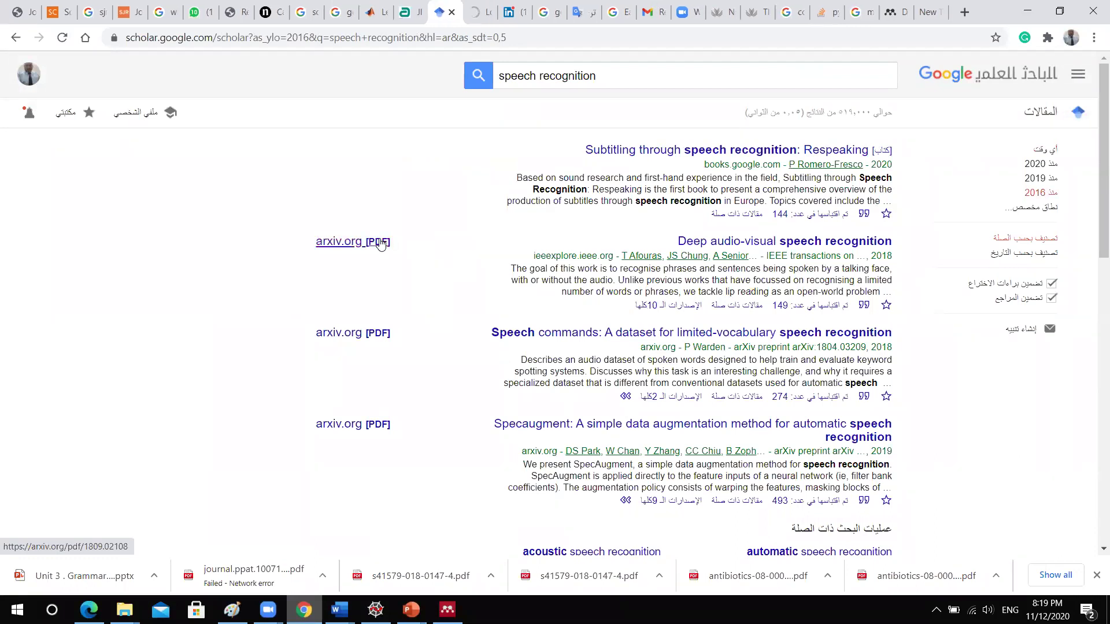
{"action": "left_click", "coordinate": [473, 12]}
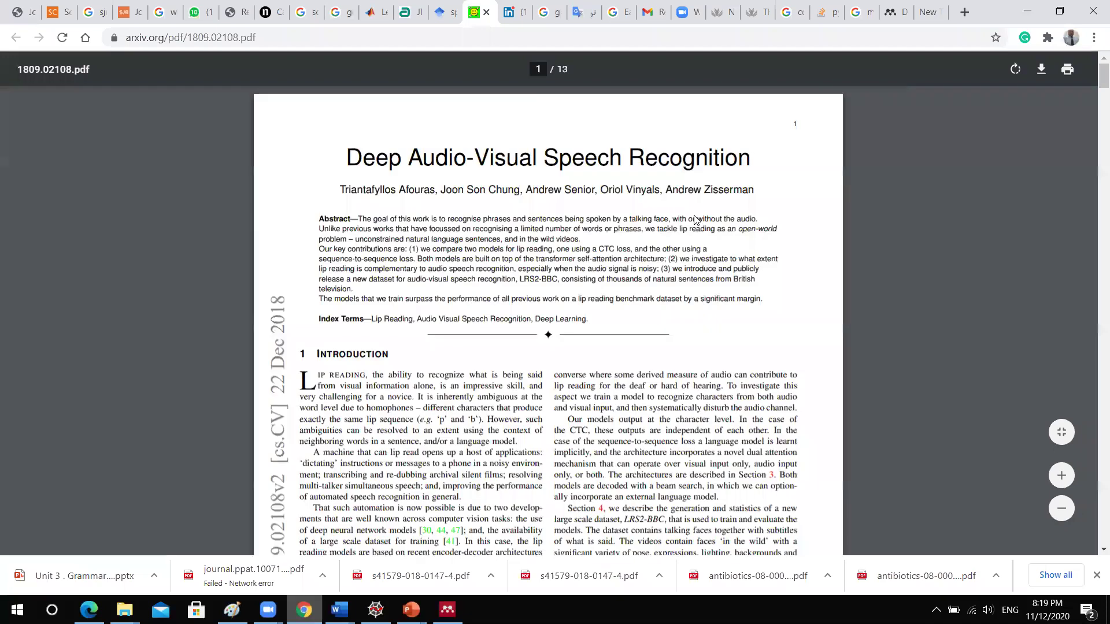
{"action": "left_click", "coordinate": [1040, 74]}
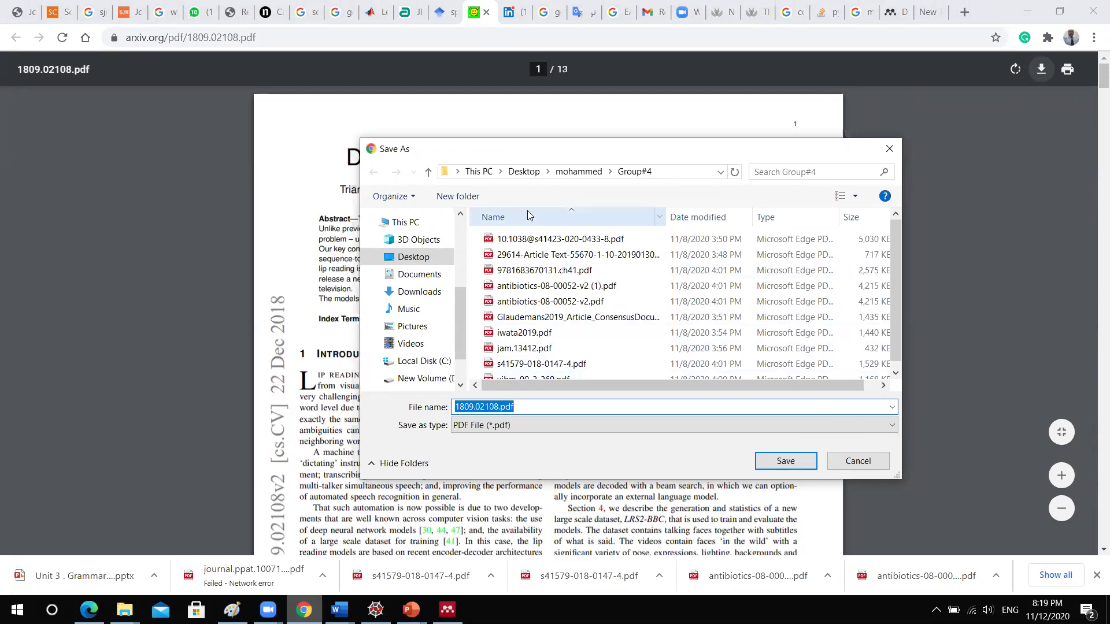
Step: Create a new folder named papers on drive D and save 1809.02108.pdf in it
{"action": "mouse_move", "coordinate": [460, 306]}
{"action": "left_mouse_down"}
{"action": "mouse_move", "coordinate": [457, 236]}
{"action": "mouse_move", "coordinate": [462, 314]}
{"action": "left_mouse_up"}
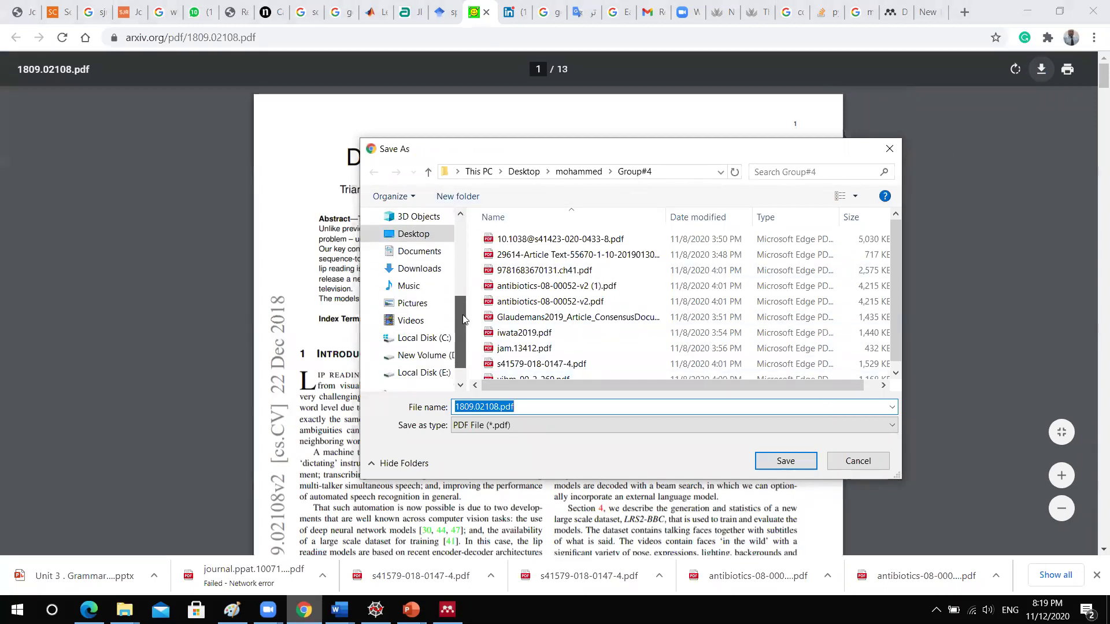
{"action": "left_click", "coordinate": [432, 356]}
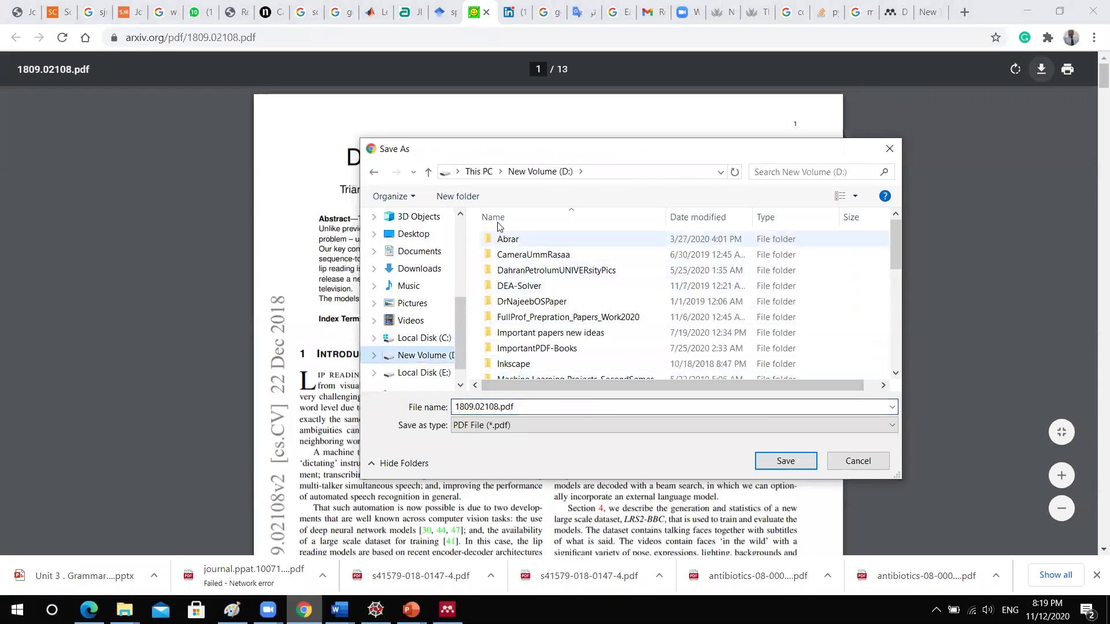
{"action": "left_click", "coordinate": [468, 196]}
{"action": "type", "text": "papers"}
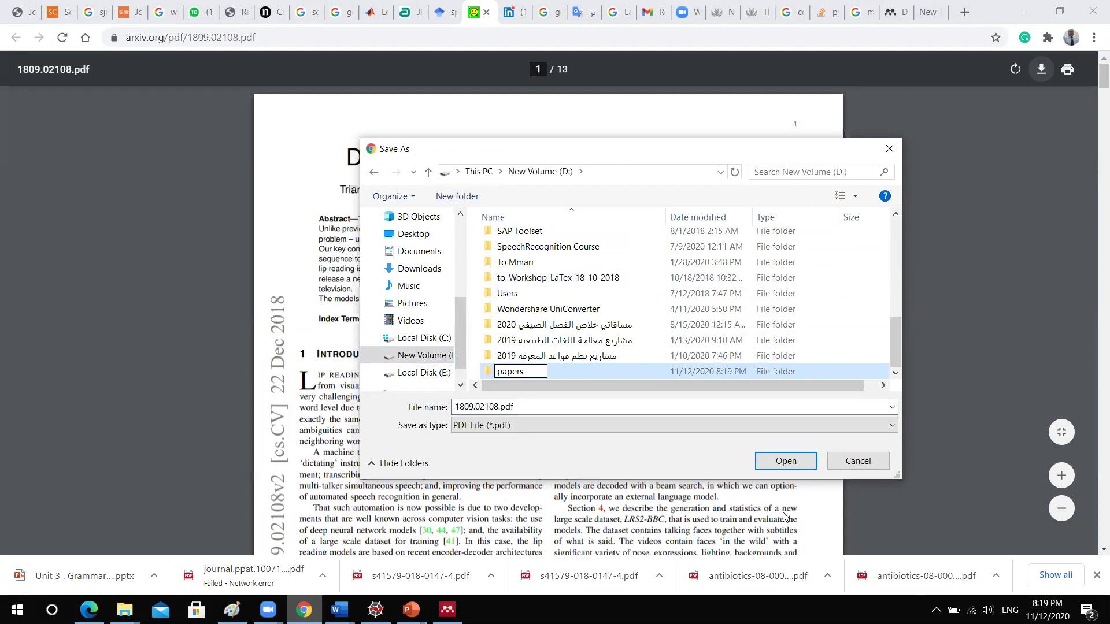
{"action": "key", "text": "Return"}
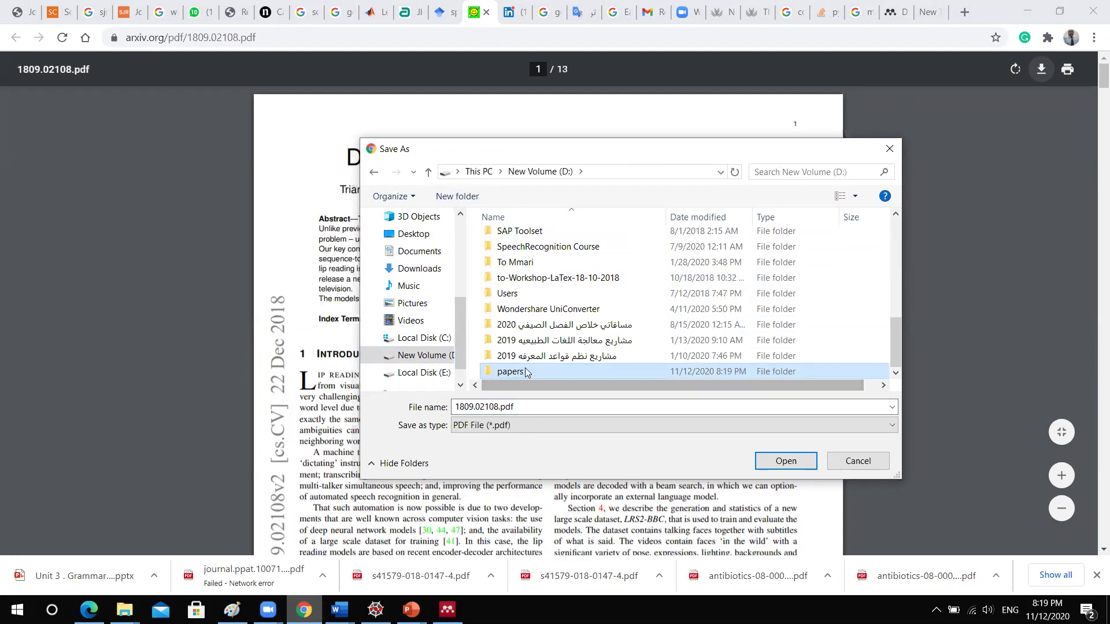
{"action": "key", "text": "Return"}
{"action": "left_click", "coordinate": [767, 465]}
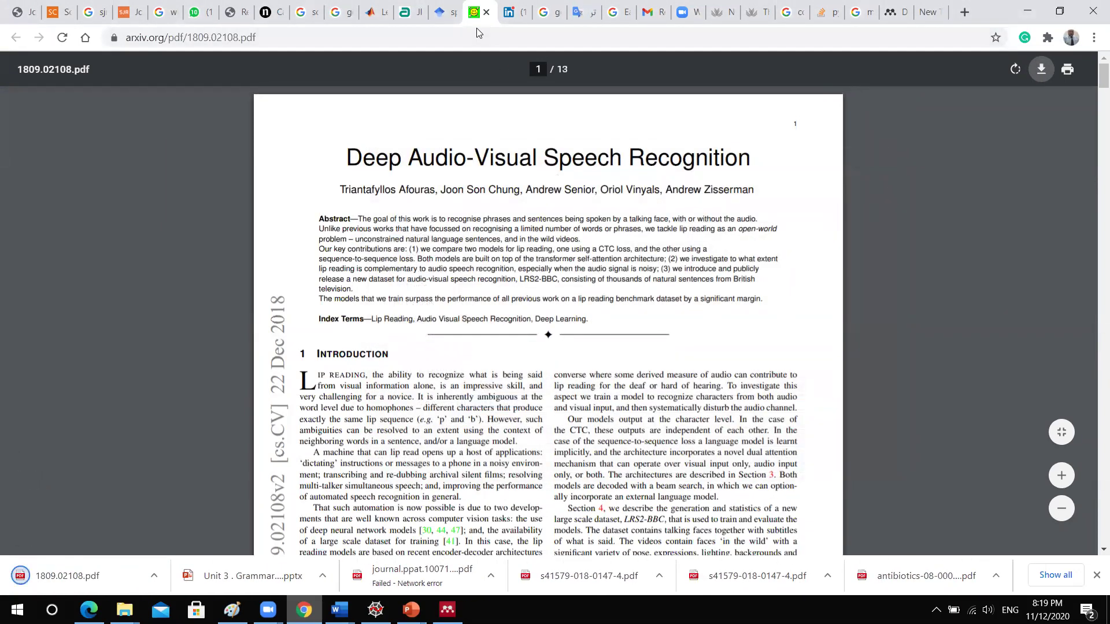
Step: Save the arxiv.org PDF of "Speech commands: A dataset for limited-vocabulary speech recognition" to the papers folder, and close both PDF tabs
{"action": "key", "text": "ctrl+shift+Tab"}
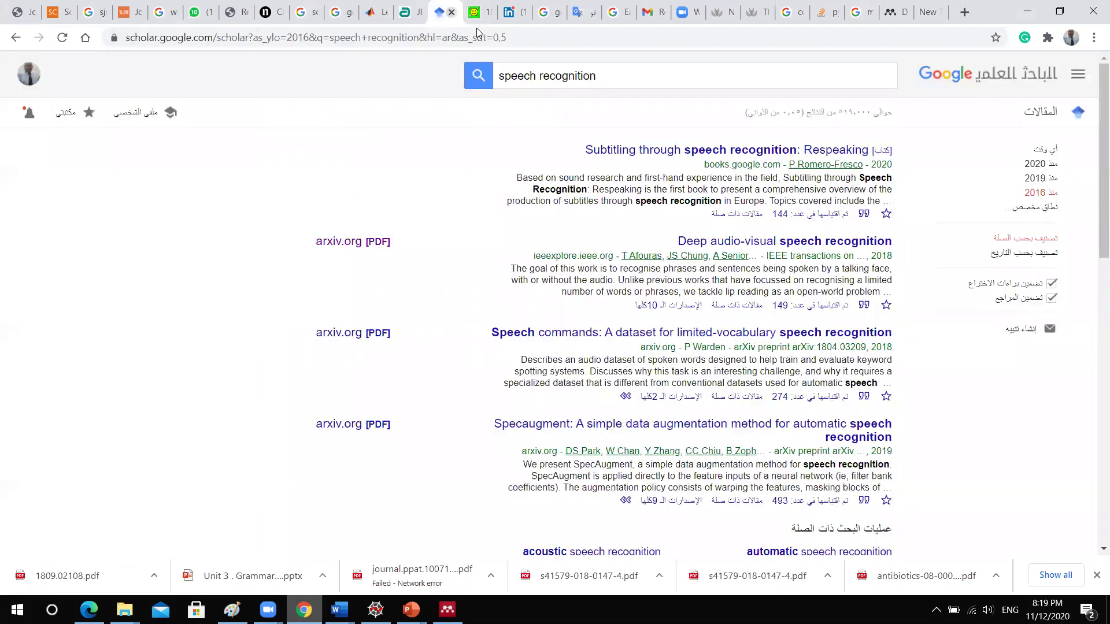
{"action": "middle_click", "coordinate": [378, 338]}
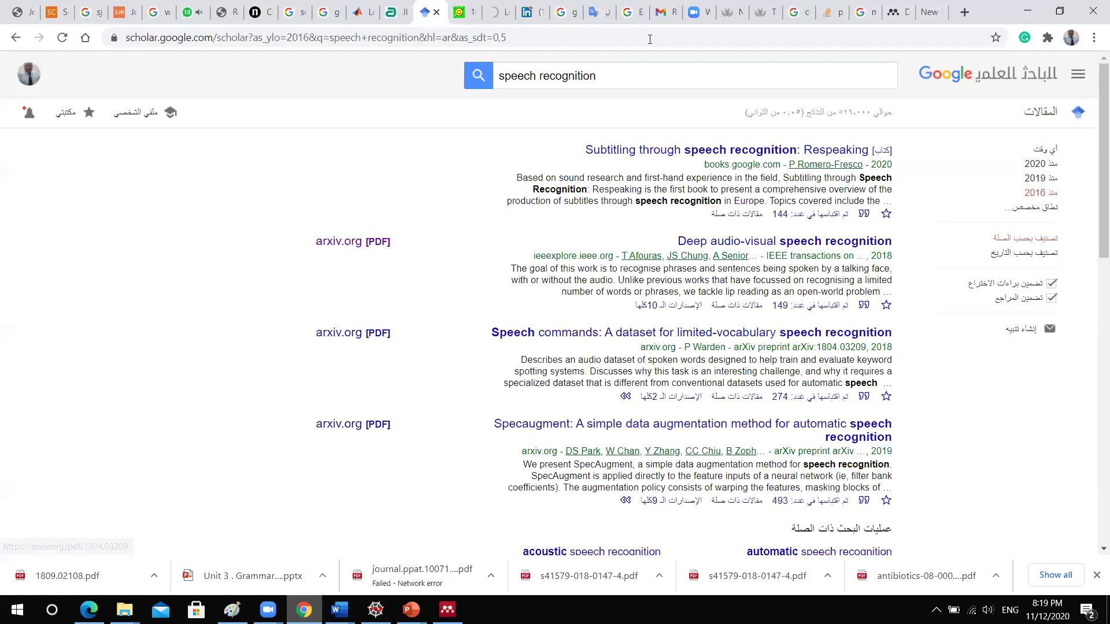
{"action": "key", "text": "super+Down"}
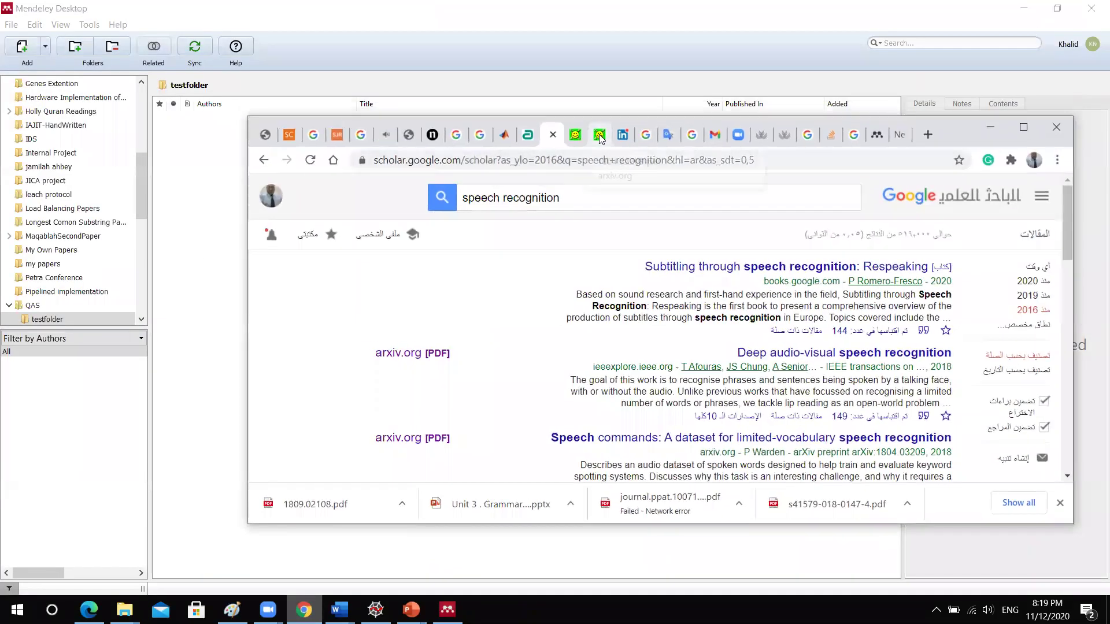
{"action": "left_click", "coordinate": [599, 136]}
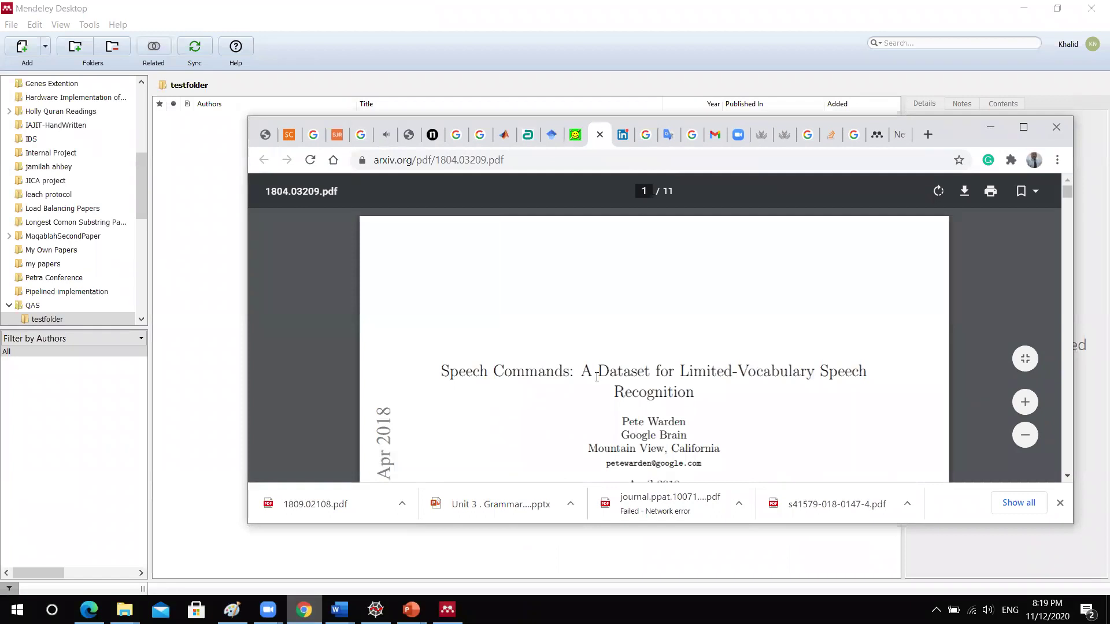
{"action": "left_click", "coordinate": [965, 194]}
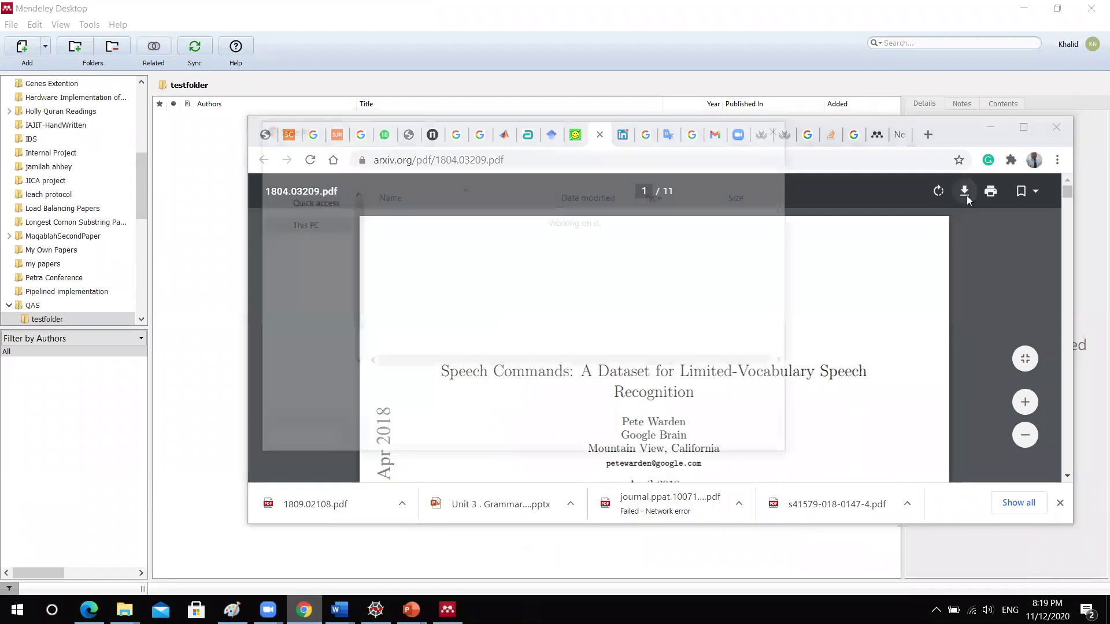
{"action": "left_click", "coordinate": [679, 441]}
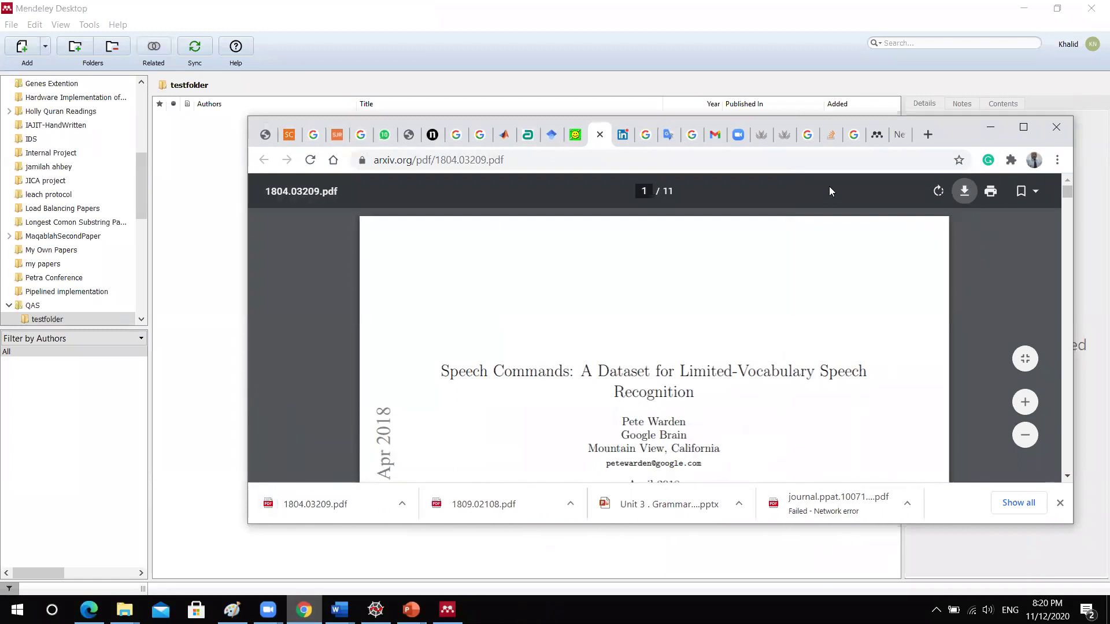
{"action": "left_click", "coordinate": [600, 135]}
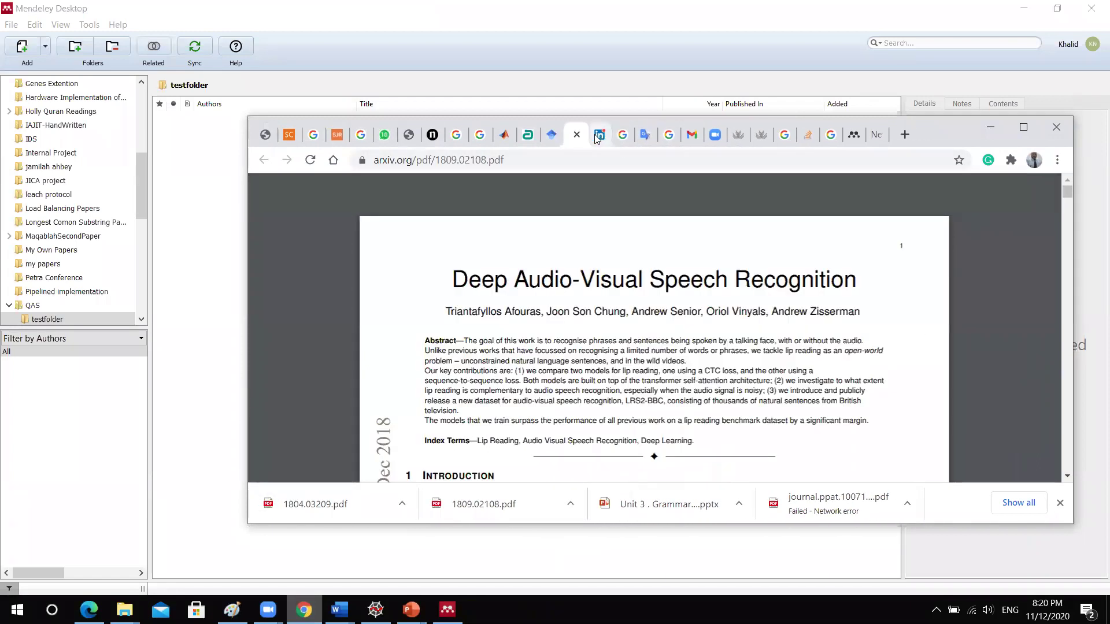
{"action": "left_click", "coordinate": [575, 139]}
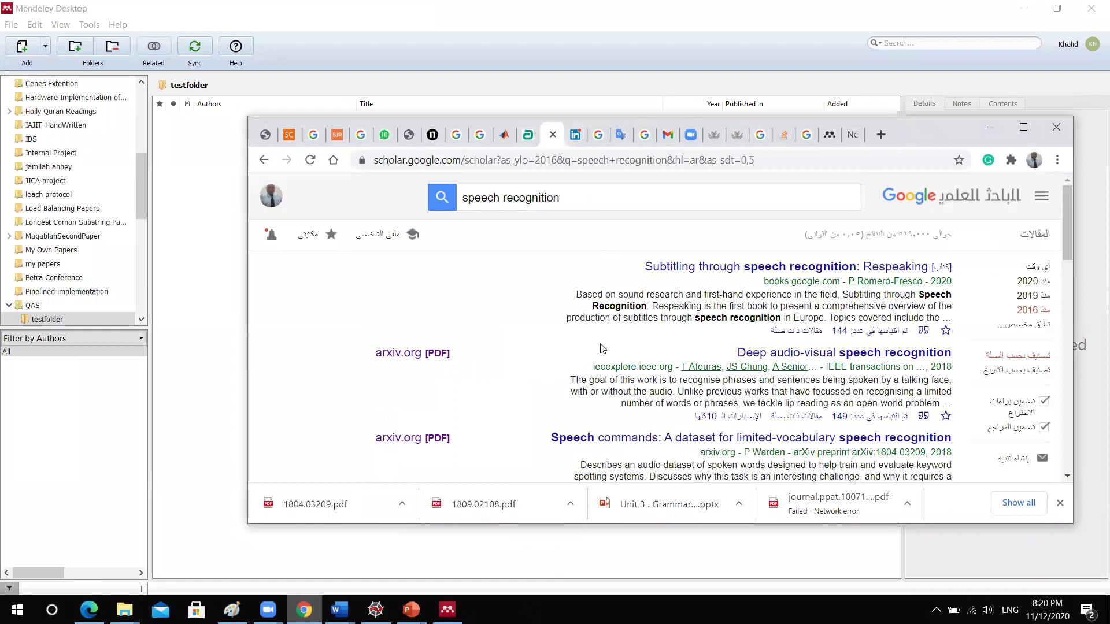
Step: Download the 159.226.21.68 PDF of the Speech-transformer paper from the Scholar results and show the file in its folder
{"action": "scroll", "coordinate": [445, 319], "scroll_direction": "down", "scroll_amount": 4}
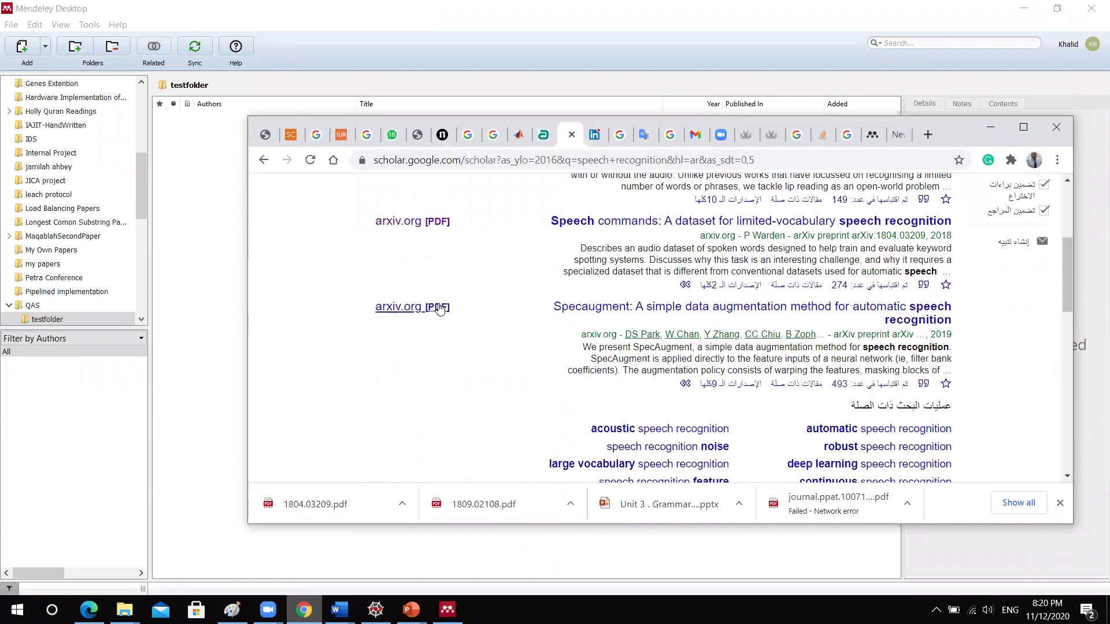
{"action": "scroll", "coordinate": [440, 309], "scroll_direction": "down", "scroll_amount": 5}
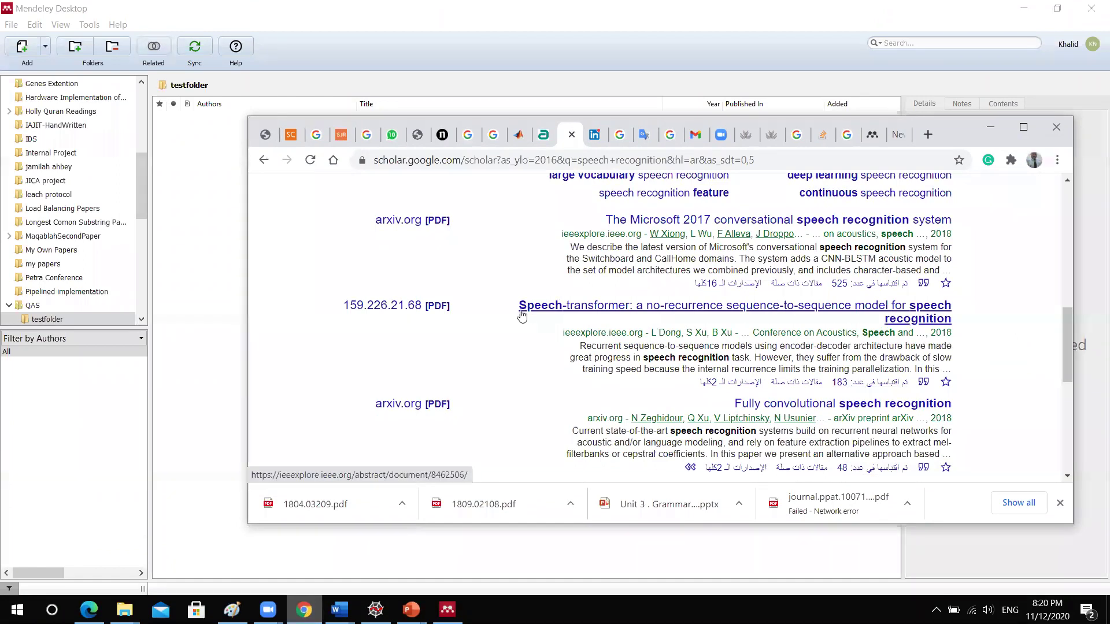
{"action": "left_click", "coordinate": [435, 306]}
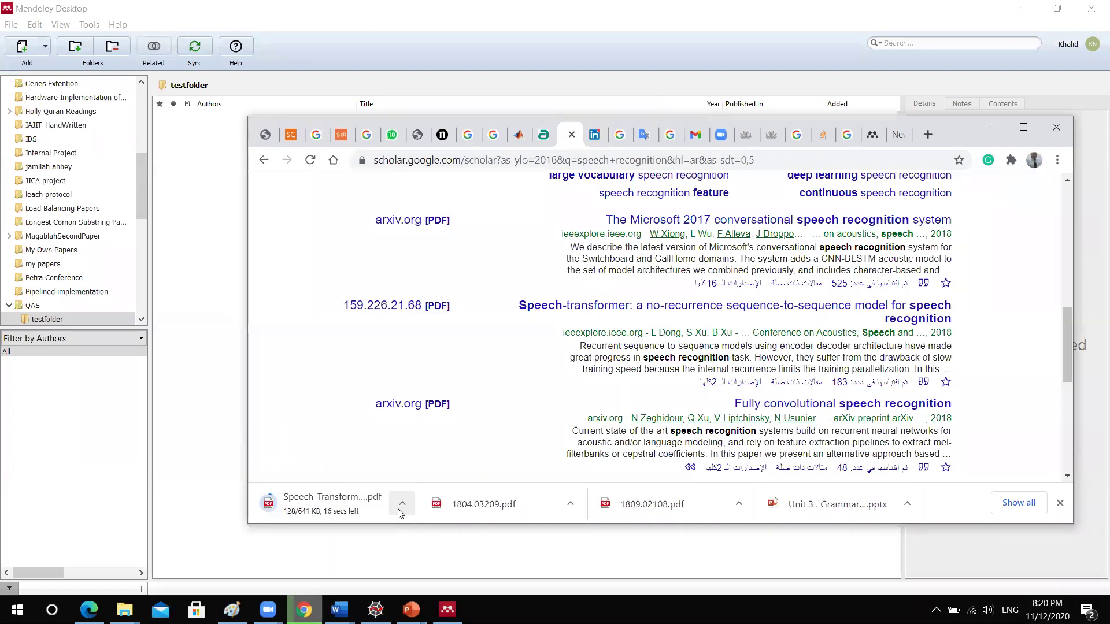
{"action": "left_click", "coordinate": [399, 511]}
{"action": "left_click", "coordinate": [441, 461]}
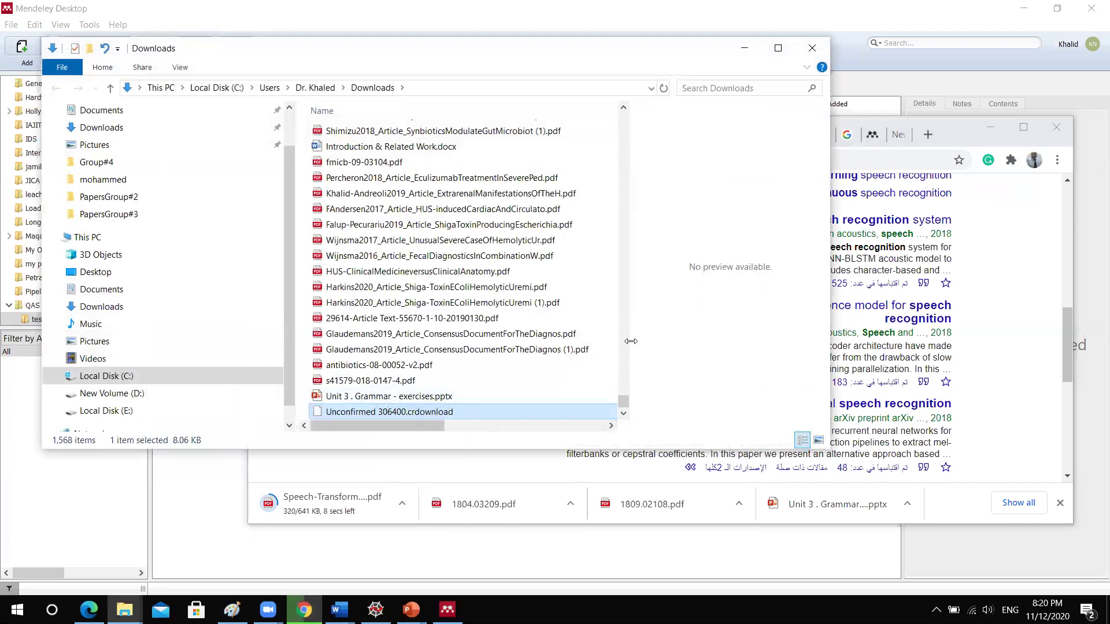
Step: Try to move the Unconfirmed 306400.crdownload file from Downloads into the papers folder on drive D
{"action": "right_click", "coordinate": [378, 414]}
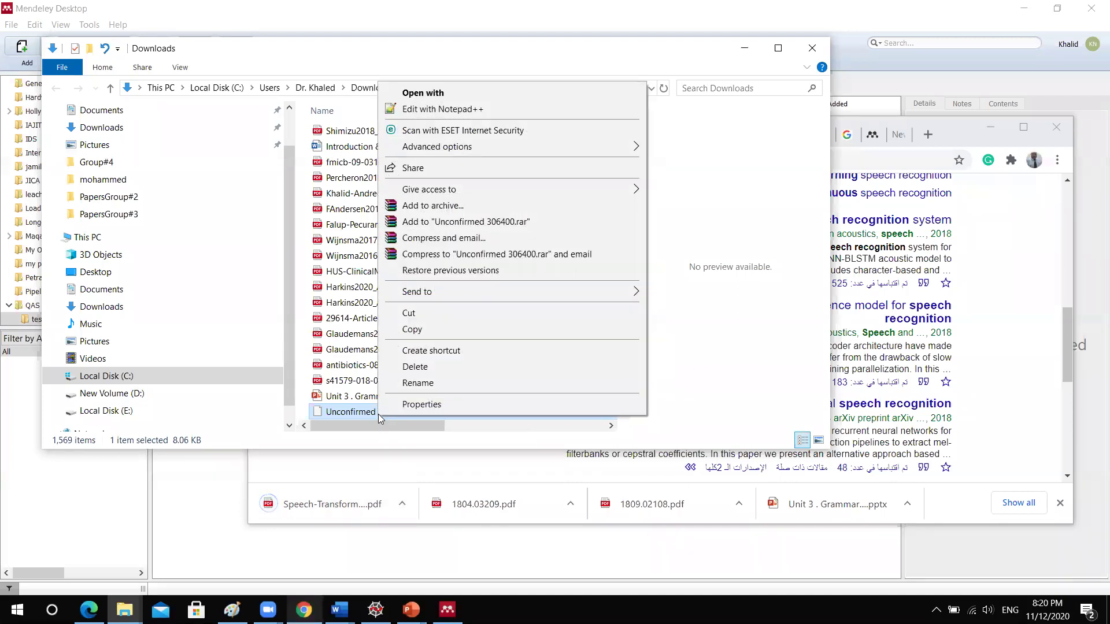
{"action": "left_click", "coordinate": [414, 317]}
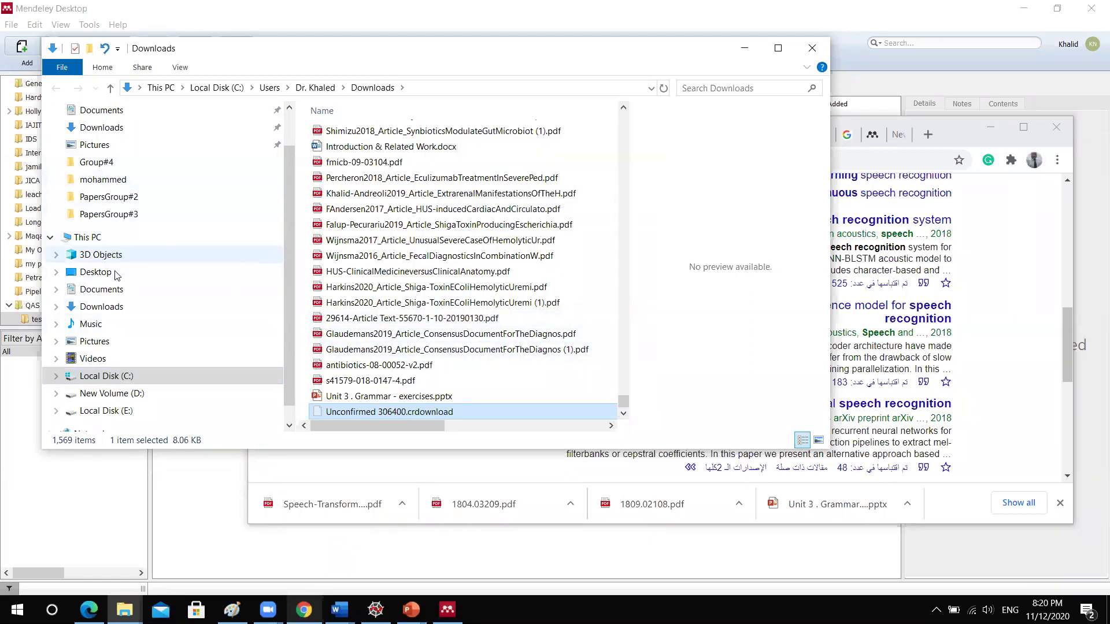
{"action": "left_click", "coordinate": [106, 395]}
{"action": "double_click", "coordinate": [339, 367]}
{"action": "right_click", "coordinate": [350, 200]}
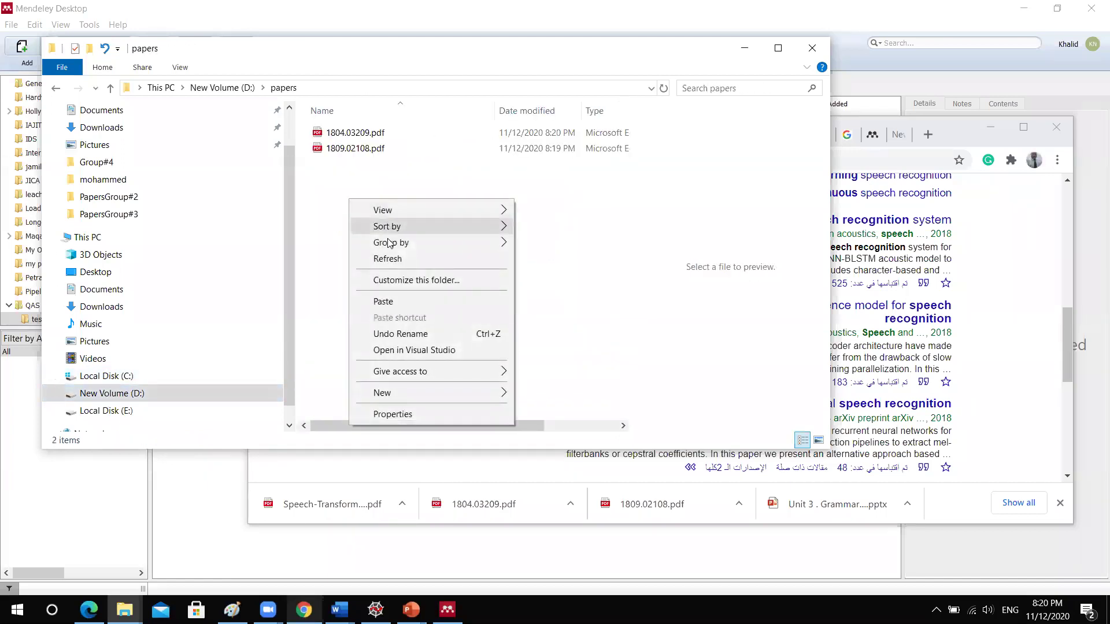
{"action": "left_click", "coordinate": [385, 304]}
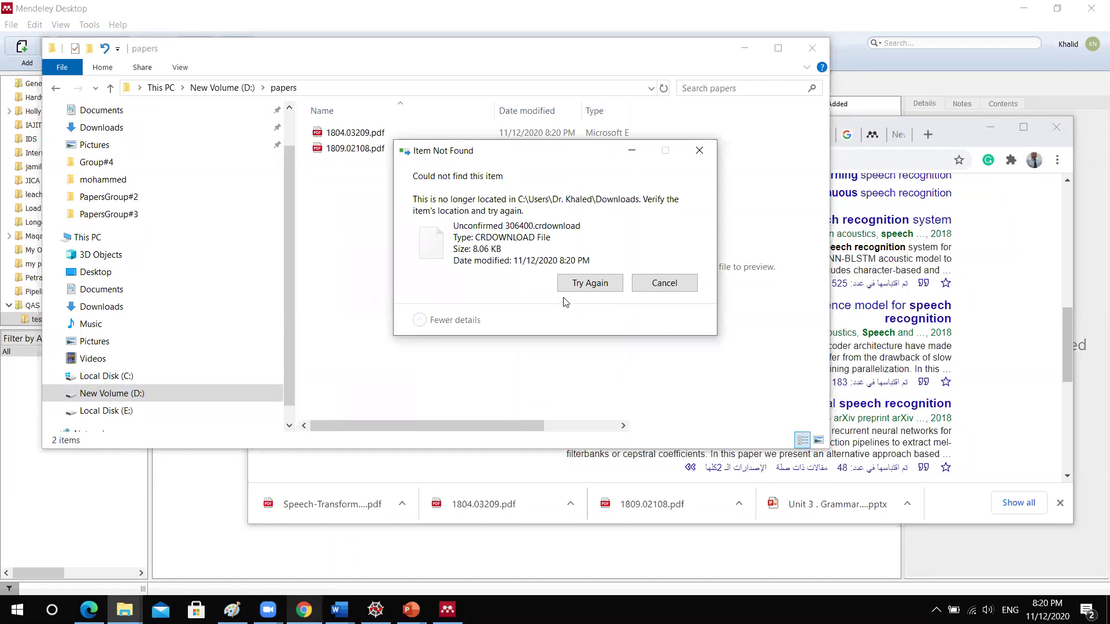
{"action": "left_click", "coordinate": [670, 282]}
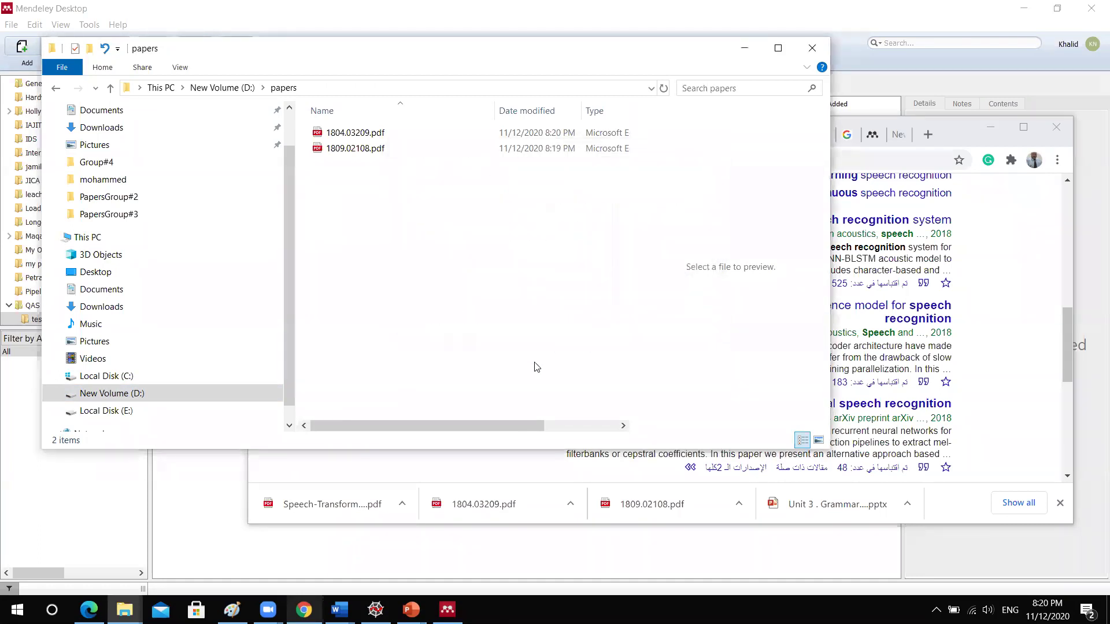
{"action": "right_click", "coordinate": [386, 225]}
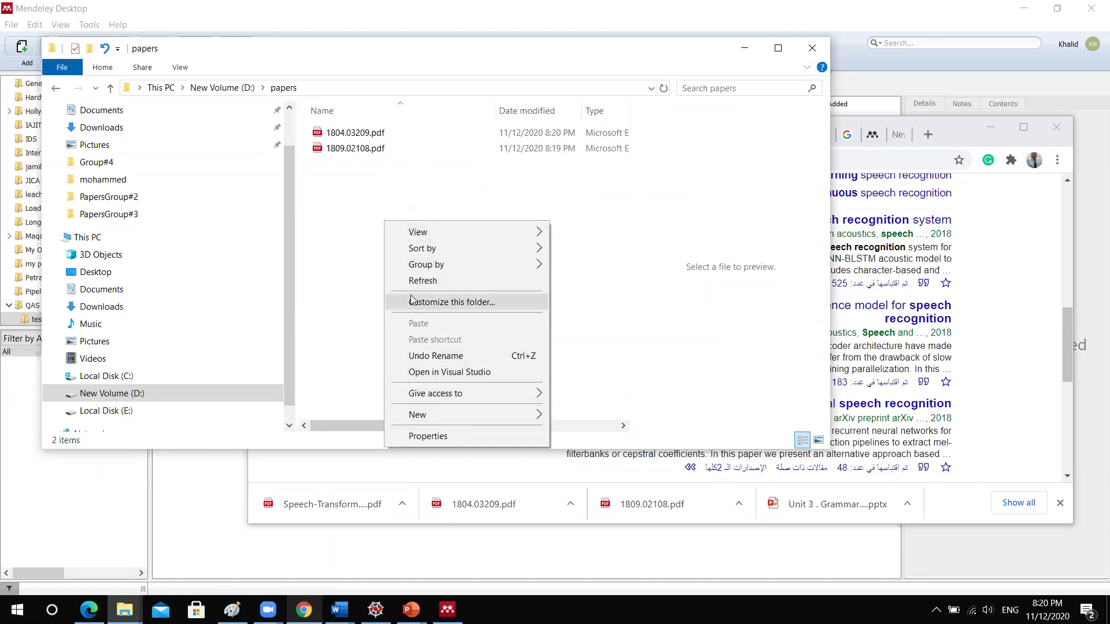
{"action": "left_click", "coordinate": [433, 207]}
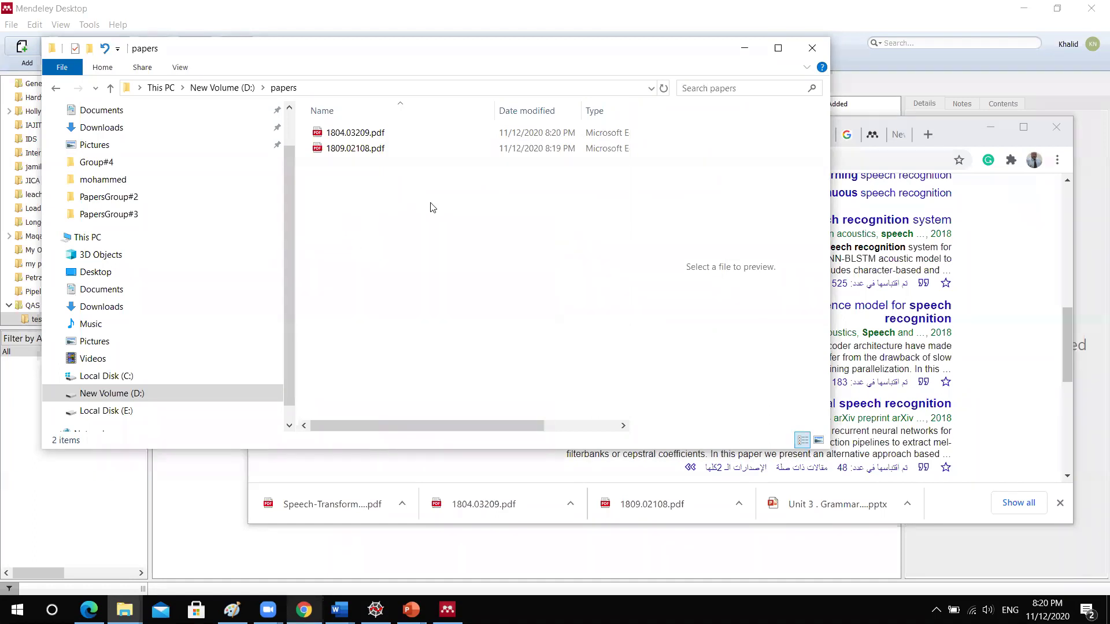
Step: Open the downloaded Speech-Transformer PDF in Chrome and save a copy of it in the papers folder on drive D
{"action": "left_click", "coordinate": [745, 48]}
{"action": "left_click", "coordinate": [304, 610]}
{"action": "left_click", "coordinate": [304, 610]}
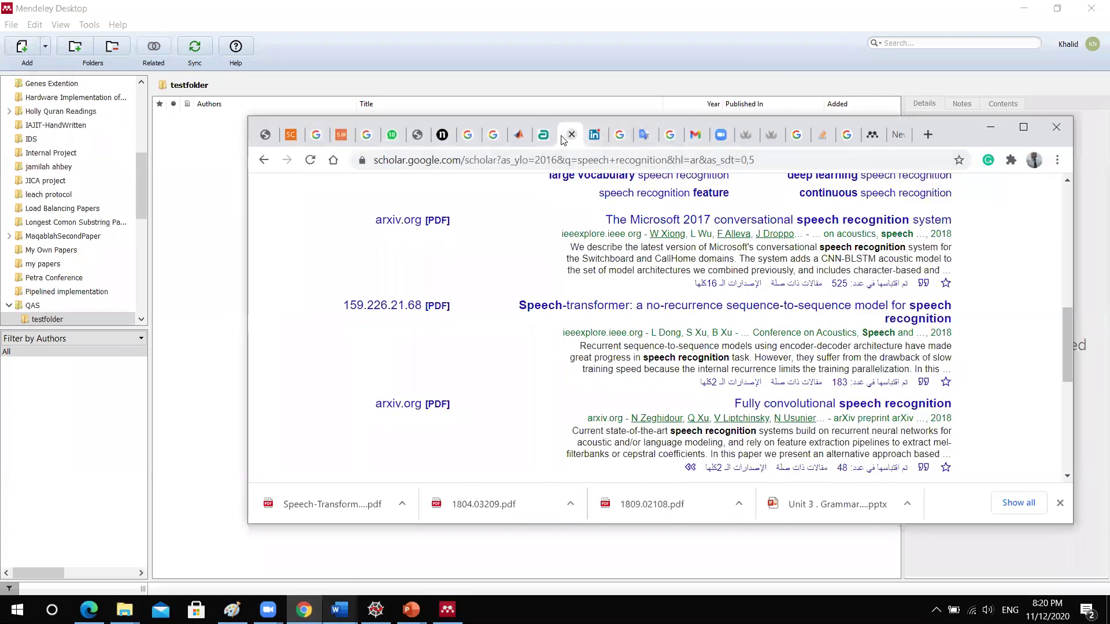
{"action": "scroll", "coordinate": [393, 363], "scroll_direction": "down", "scroll_amount": 4}
{"action": "scroll", "coordinate": [394, 363], "scroll_direction": "up", "scroll_amount": 1}
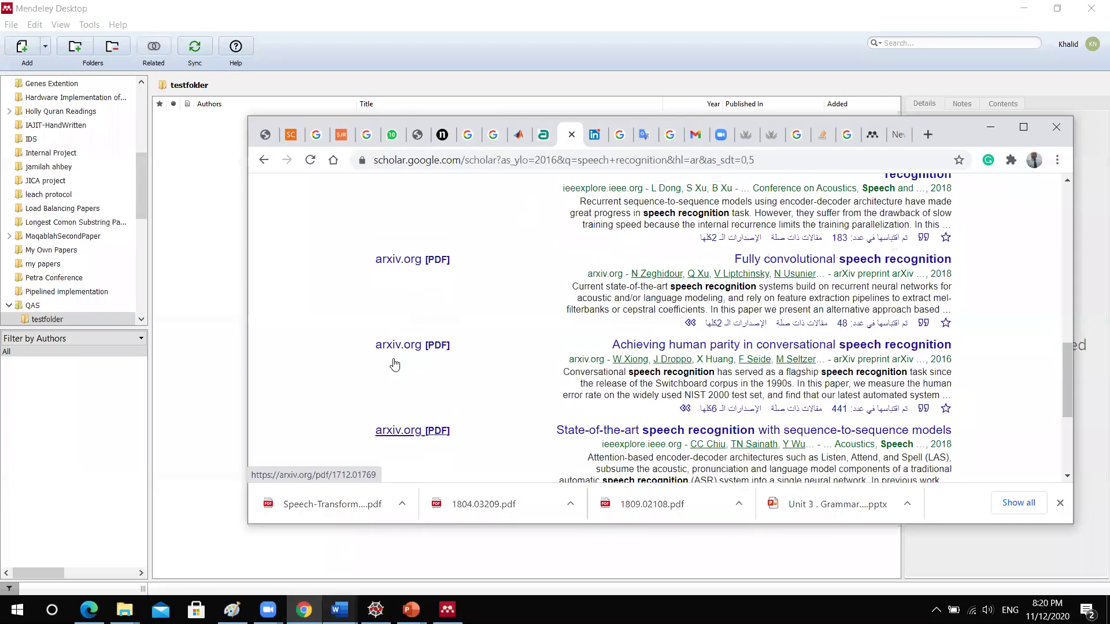
{"action": "left_click", "coordinate": [401, 505]}
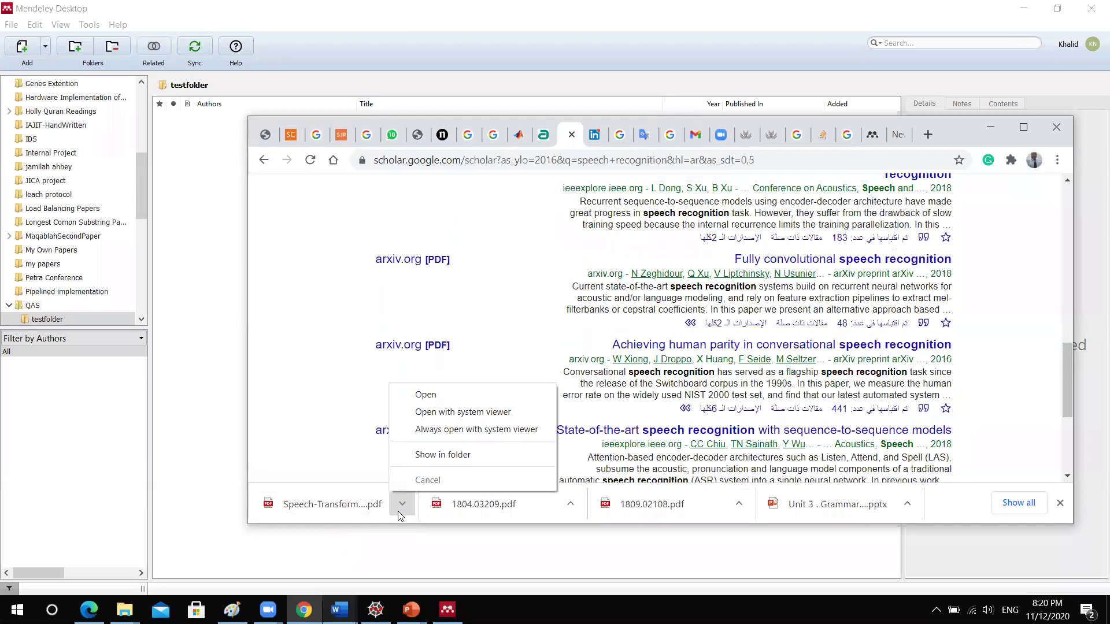
{"action": "left_click", "coordinate": [327, 504]}
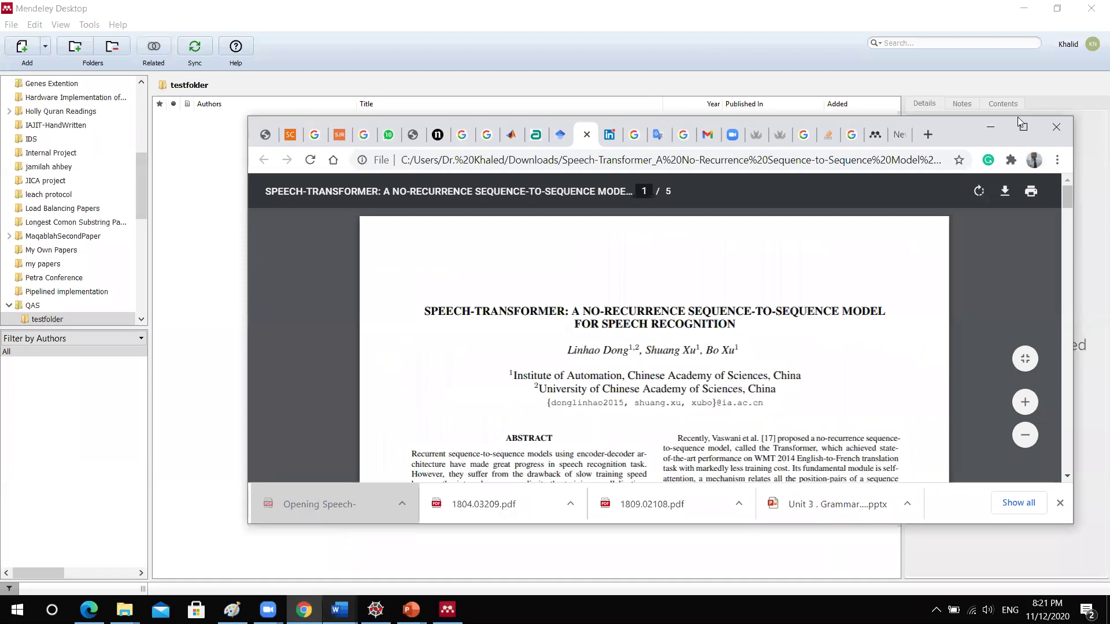
{"action": "left_click", "coordinate": [1019, 122]}
{"action": "left_click", "coordinate": [1040, 70]}
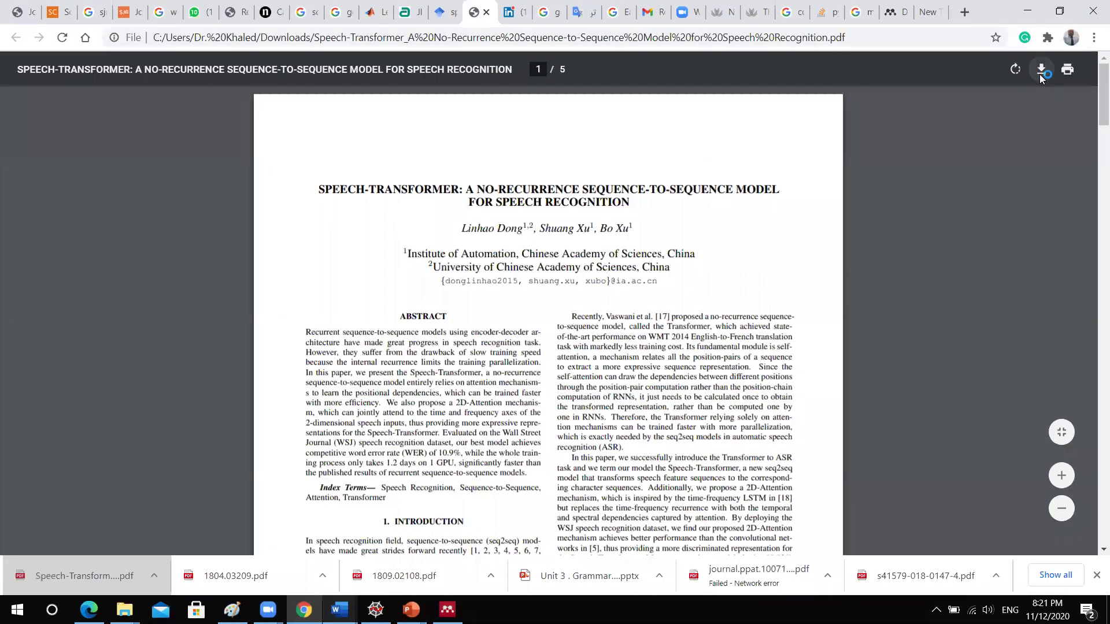
{"action": "left_click", "coordinate": [429, 323]}
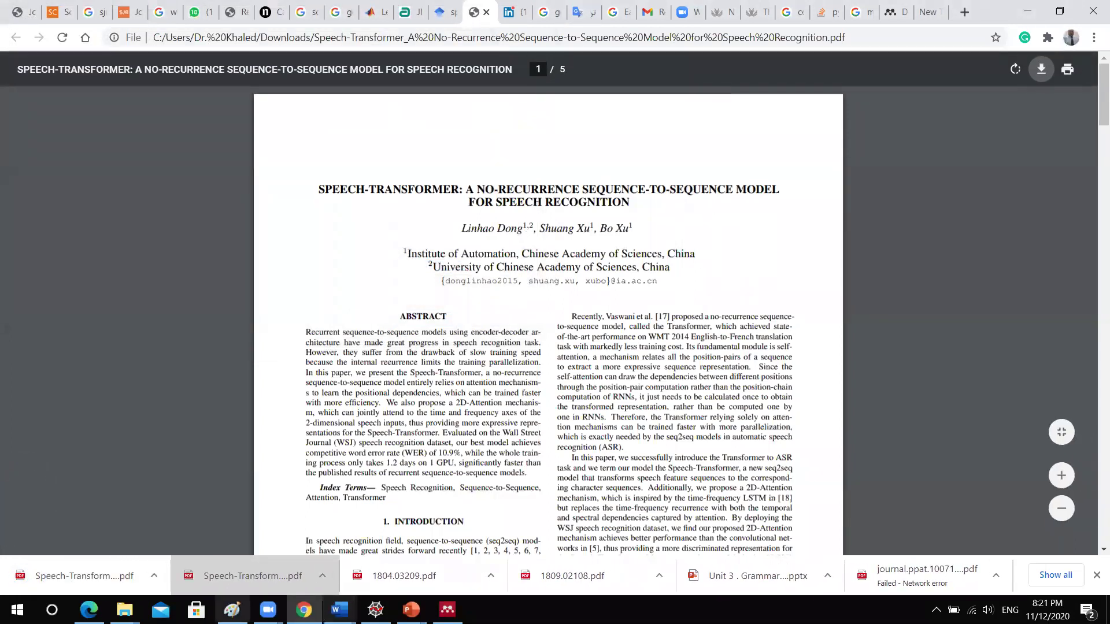
Step: Switch to Mendeley Desktop, start adding files to testfolder, and browse to the papers folder on drive D
{"action": "left_click", "coordinate": [447, 609]}
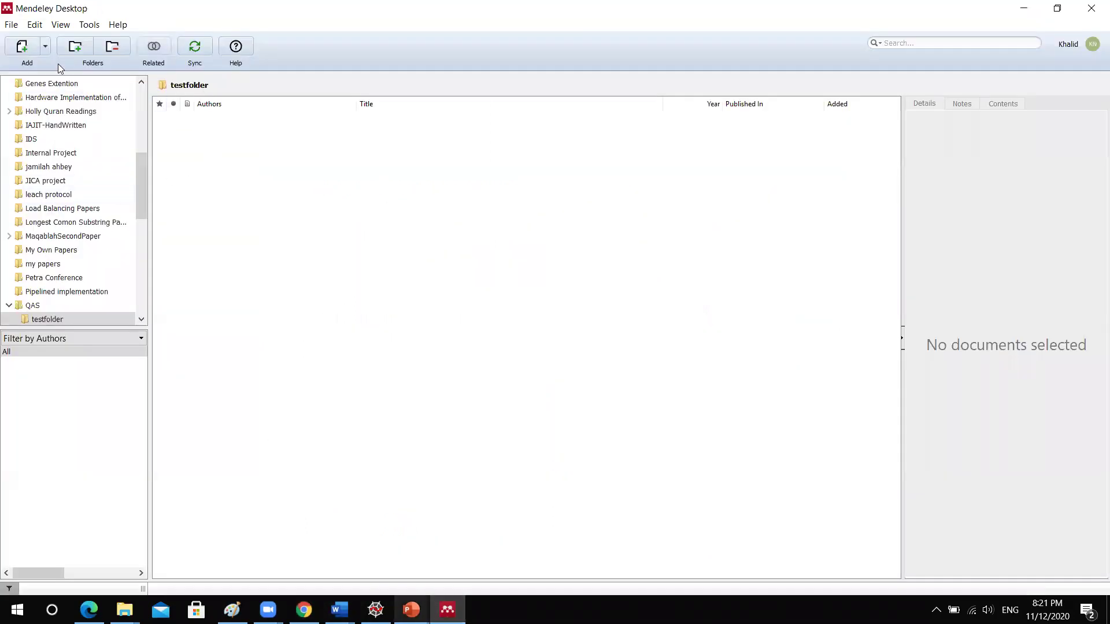
{"action": "left_click", "coordinate": [45, 47]}
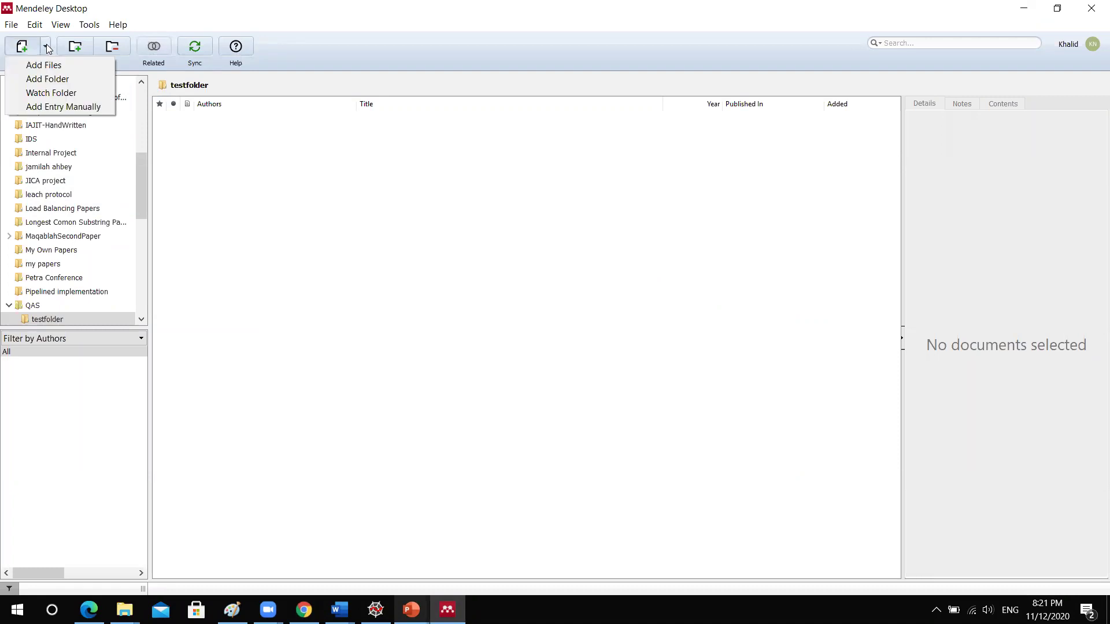
{"action": "left_click", "coordinate": [46, 63]}
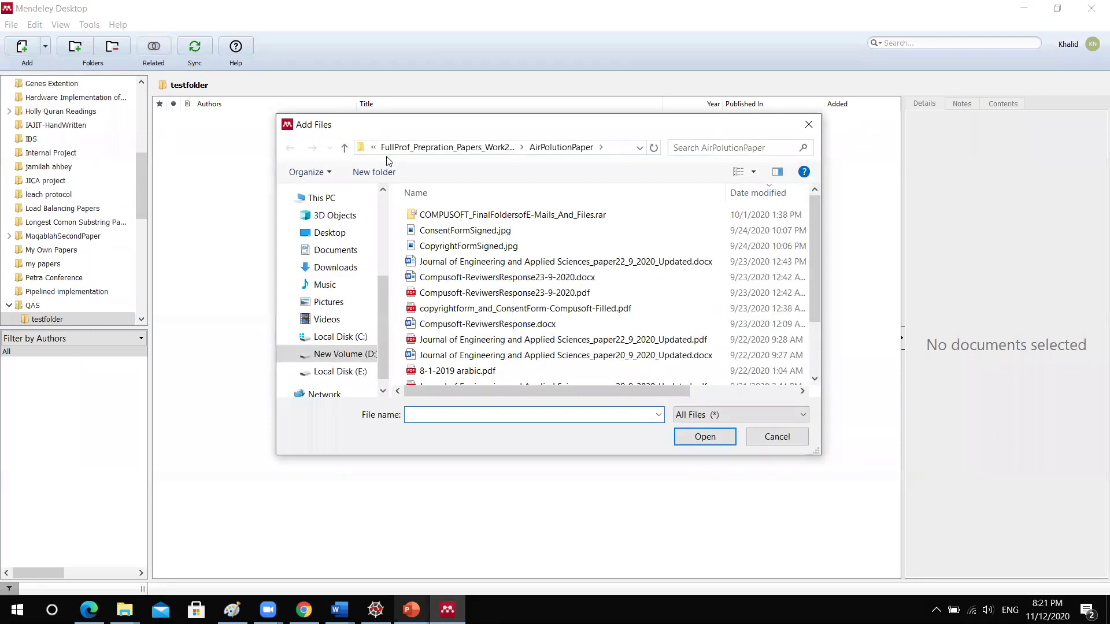
{"action": "left_click", "coordinate": [347, 354]}
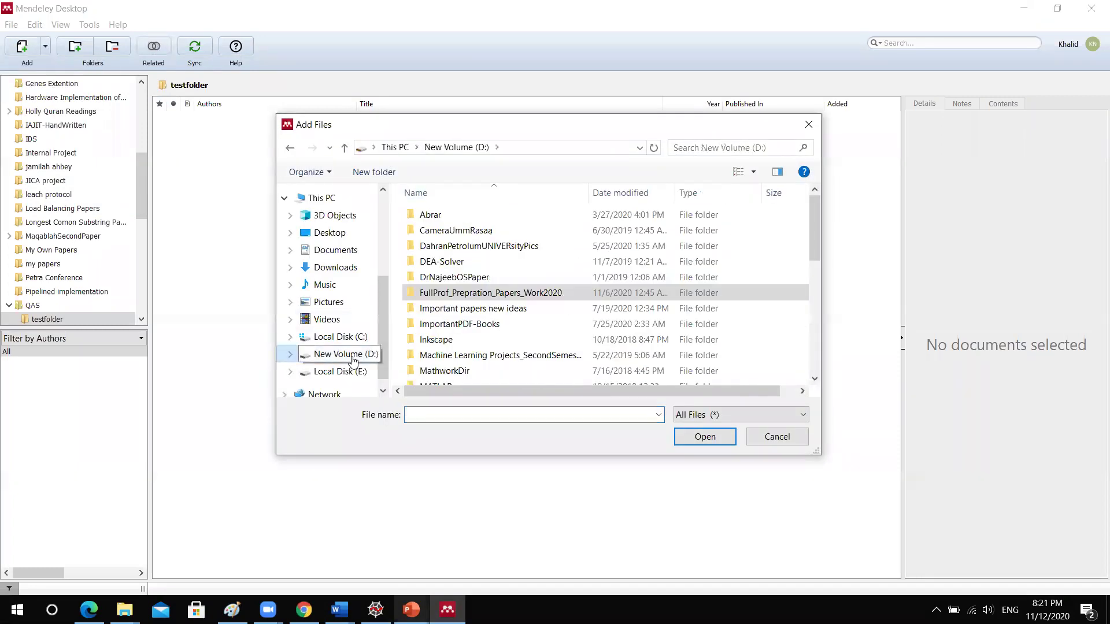
{"action": "scroll", "coordinate": [456, 347], "scroll_direction": "down", "scroll_amount": 4}
{"action": "scroll", "coordinate": [463, 315], "scroll_direction": "down", "scroll_amount": 1}
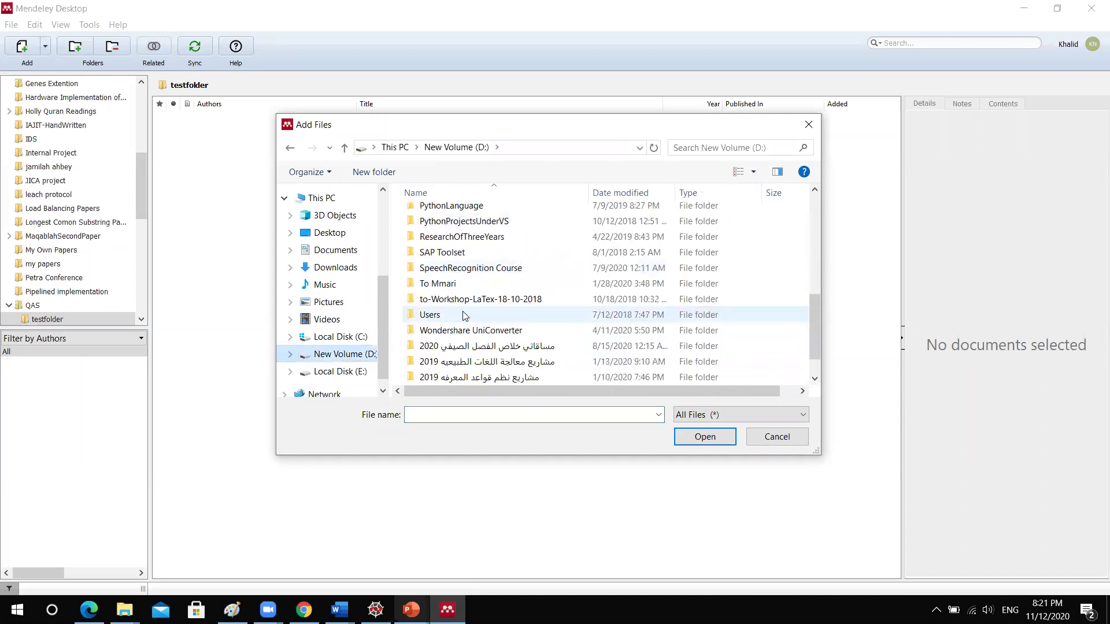
{"action": "scroll", "coordinate": [463, 315], "scroll_direction": "down", "scroll_amount": 1}
{"action": "scroll", "coordinate": [464, 315], "scroll_direction": "up", "scroll_amount": 4}
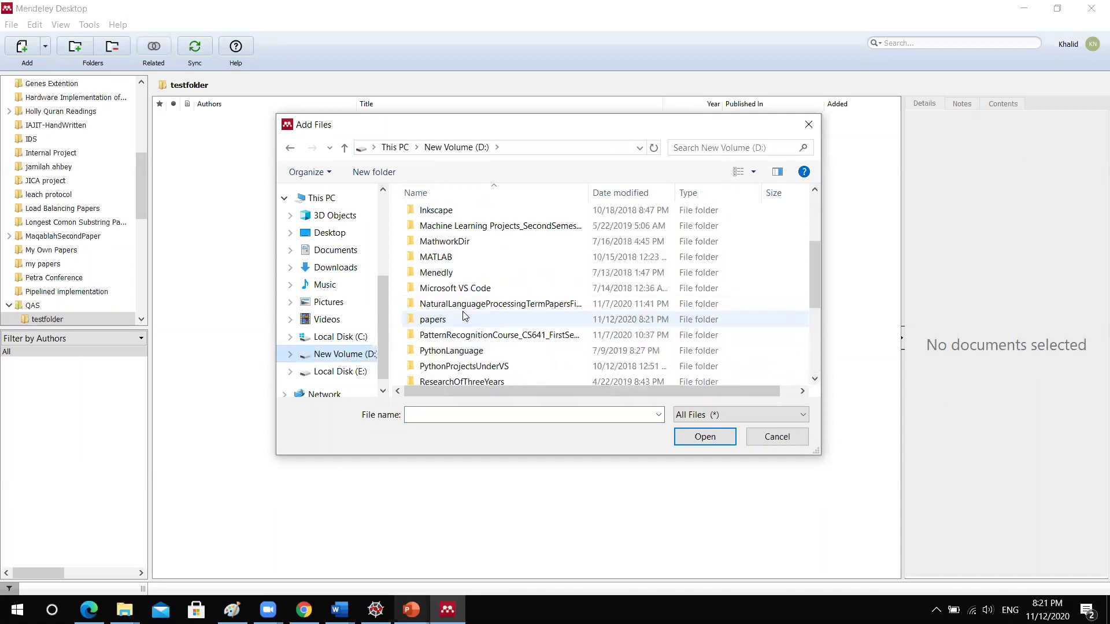
{"action": "scroll", "coordinate": [464, 315], "scroll_direction": "down", "scroll_amount": 1}
{"action": "double_click", "coordinate": [445, 284]}
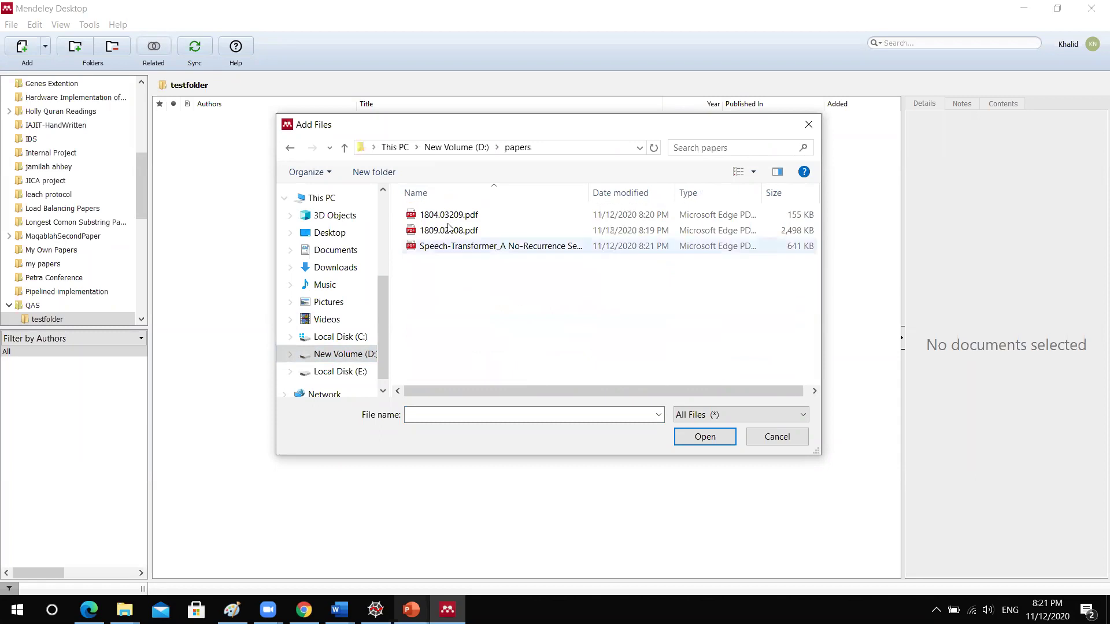
Step: Import 1804.03209.pdf, 1809.02108.pdf and the Speech-Transformer PDF together into testfolder, leaving no document selected
{"action": "left_click", "coordinate": [429, 218]}
{"action": "key", "text": "ctrl+a"}
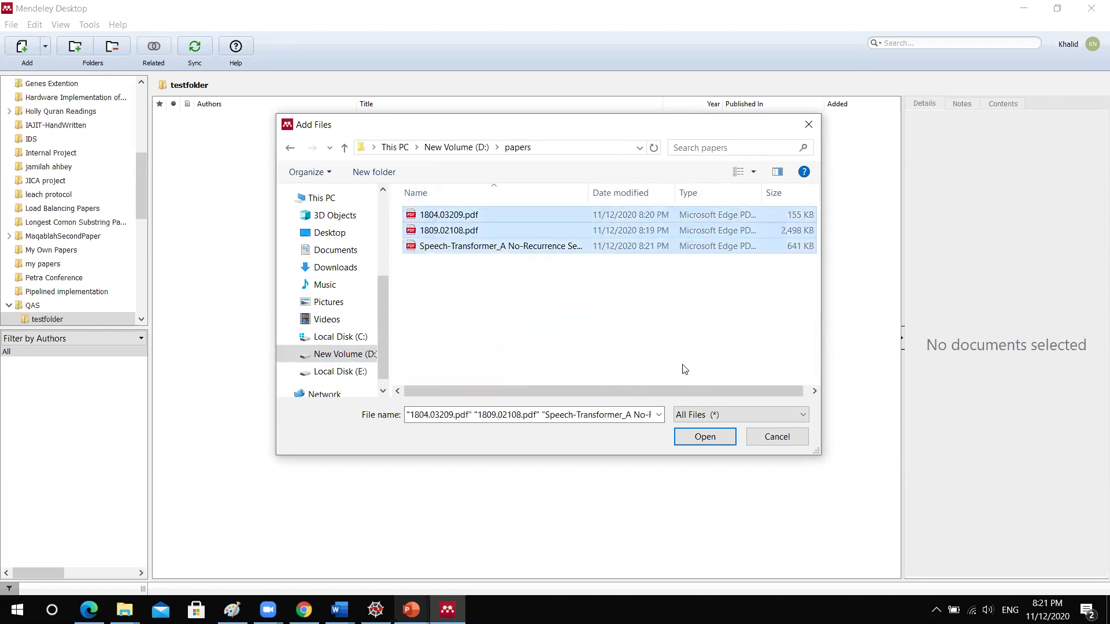
{"action": "left_click", "coordinate": [696, 436]}
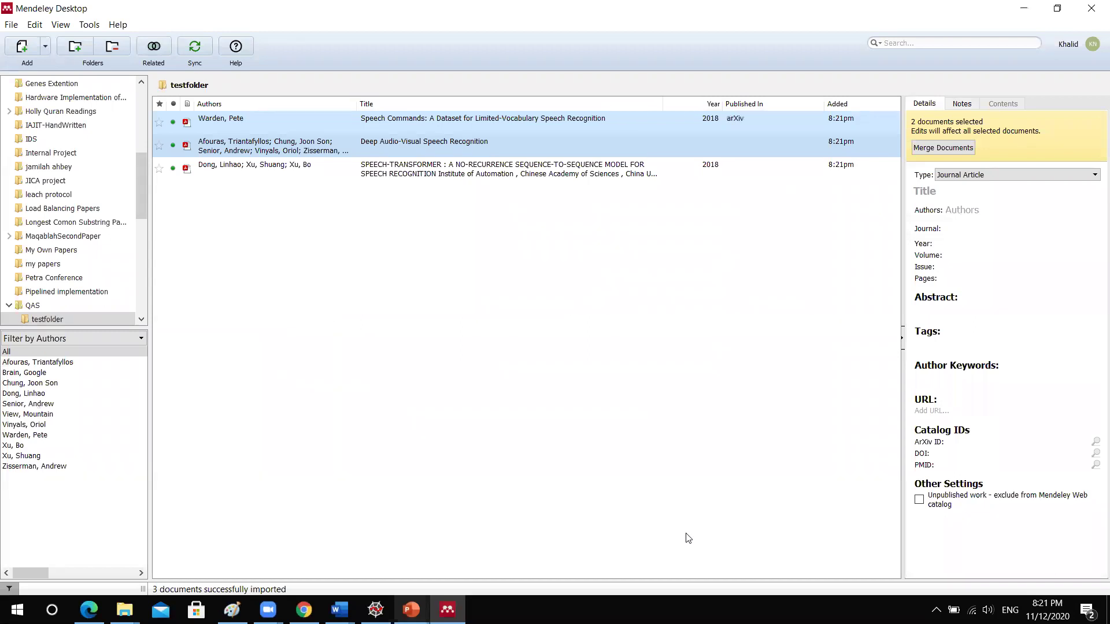
{"action": "left_click", "coordinate": [372, 287]}
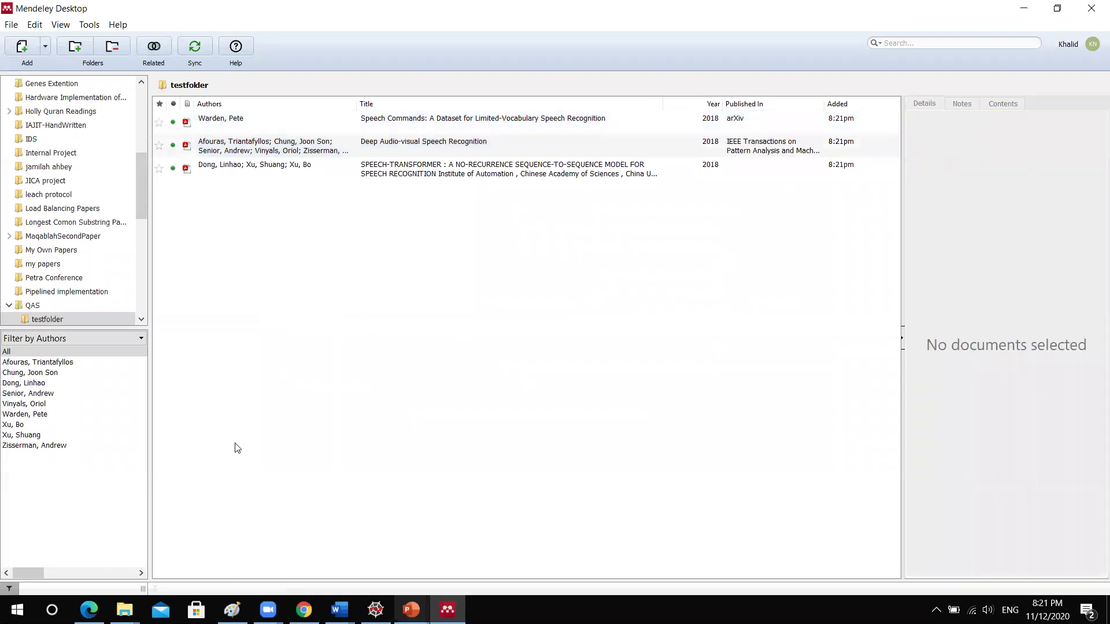
Step: Review the details of the imported Speech Commands, Deep Audio-visual Speech Recognition and Speech-Transformer entries, including abstracts and attached files
{"action": "left_click", "coordinate": [234, 123]}
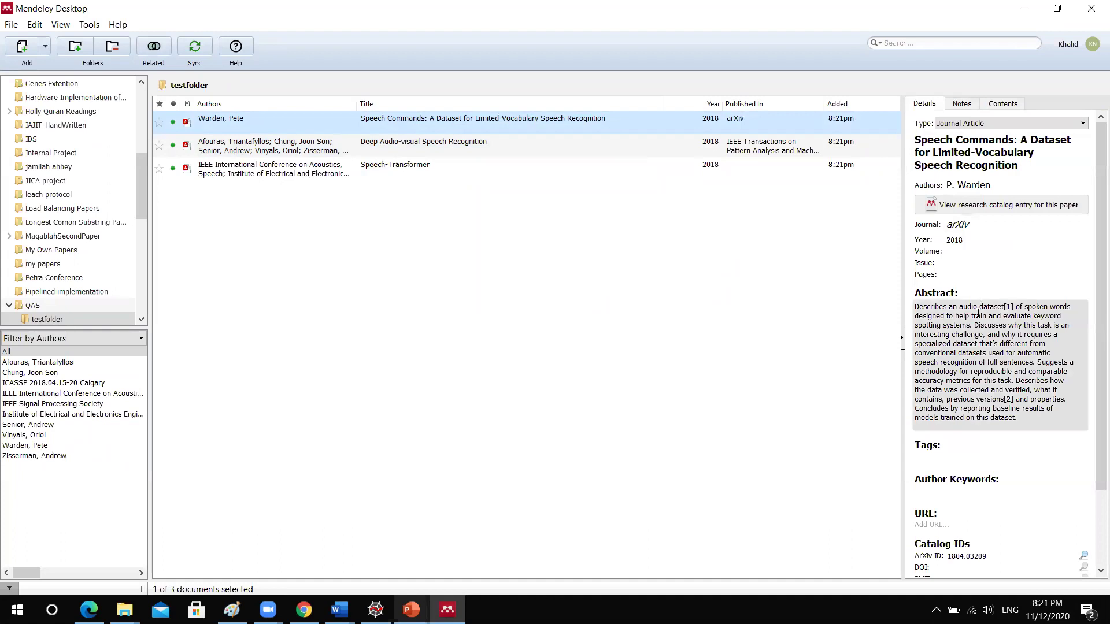
{"action": "scroll", "coordinate": [994, 347], "scroll_direction": "down", "scroll_amount": 3}
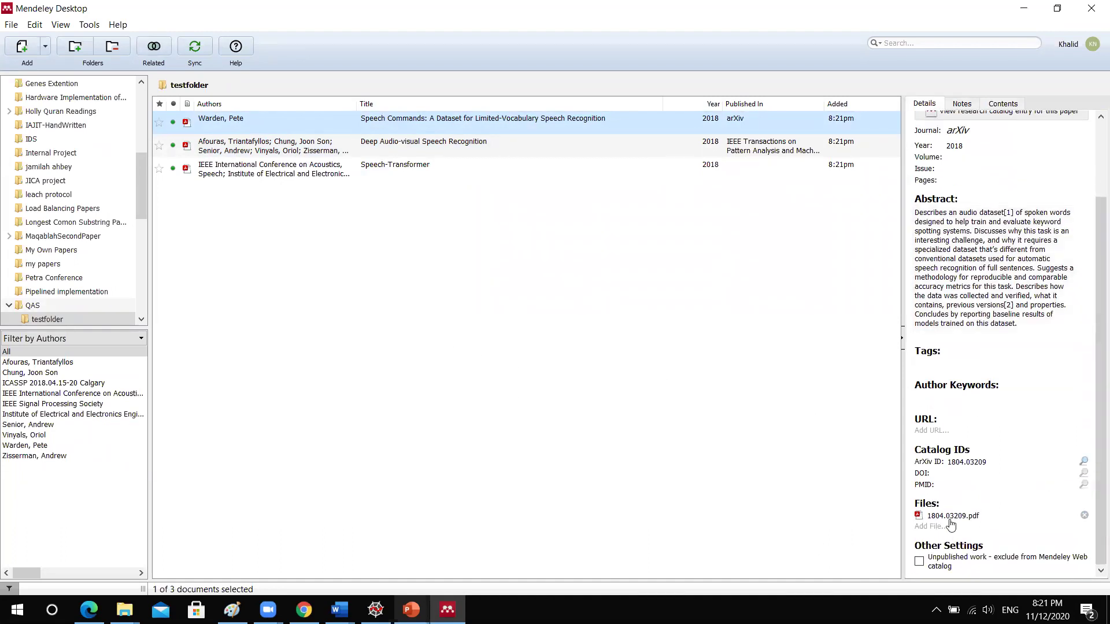
{"action": "left_click", "coordinate": [243, 144]}
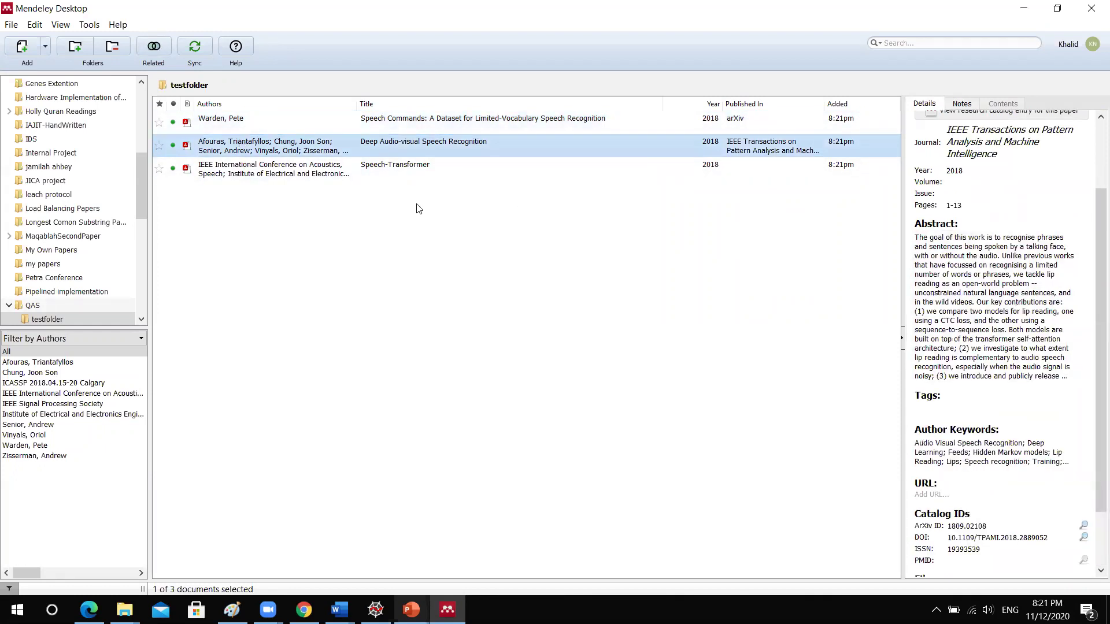
{"action": "left_click", "coordinate": [312, 176]}
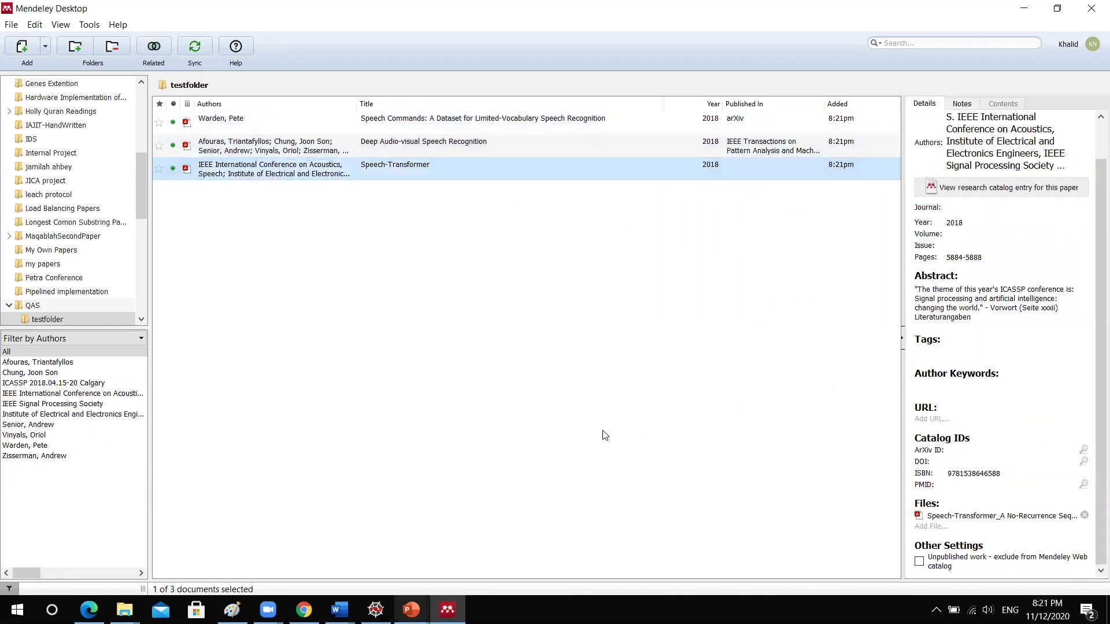
{"action": "left_click", "coordinate": [605, 435]}
{"action": "left_click", "coordinate": [268, 124]}
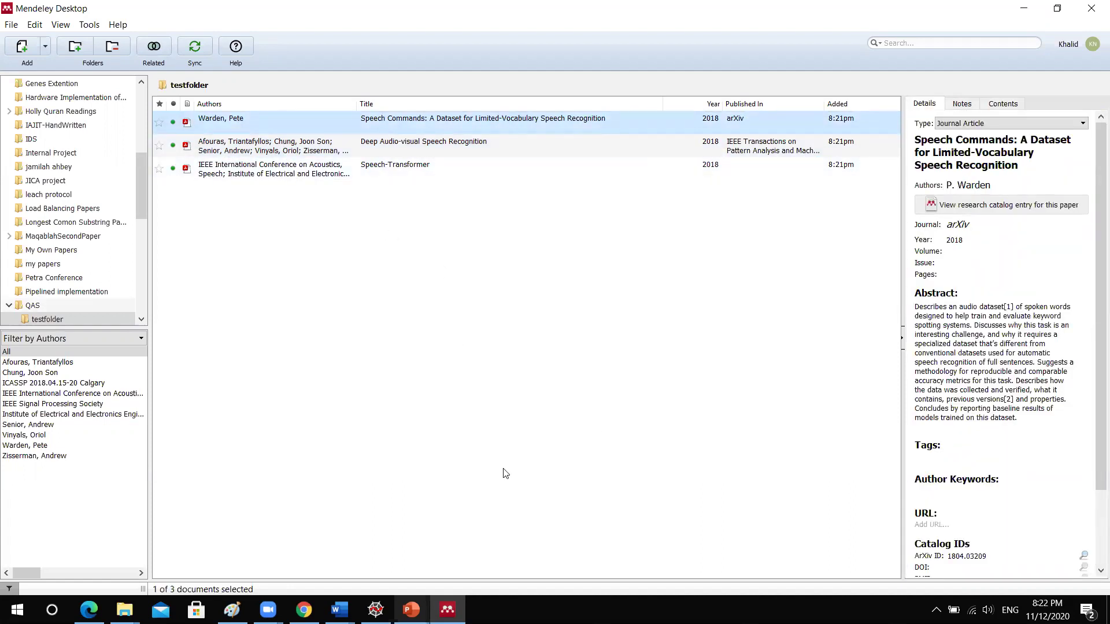
Step: Look at Document1 in Word with the word Literature, and return to Mendeley Desktop
{"action": "mouse_move", "coordinate": [340, 609]}
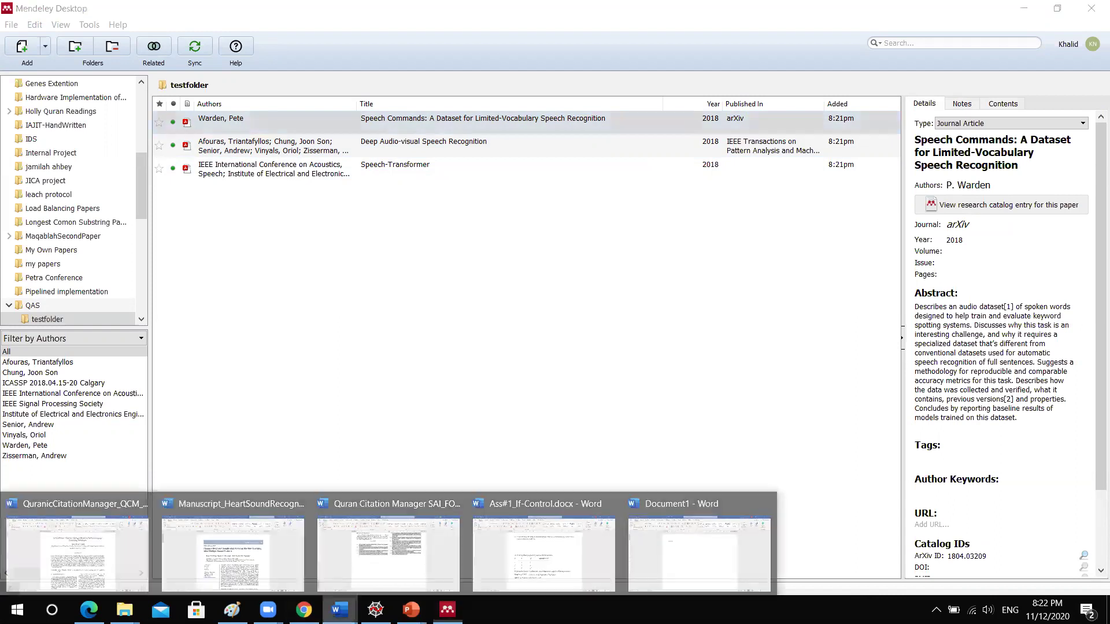
{"action": "left_click", "coordinate": [709, 549]}
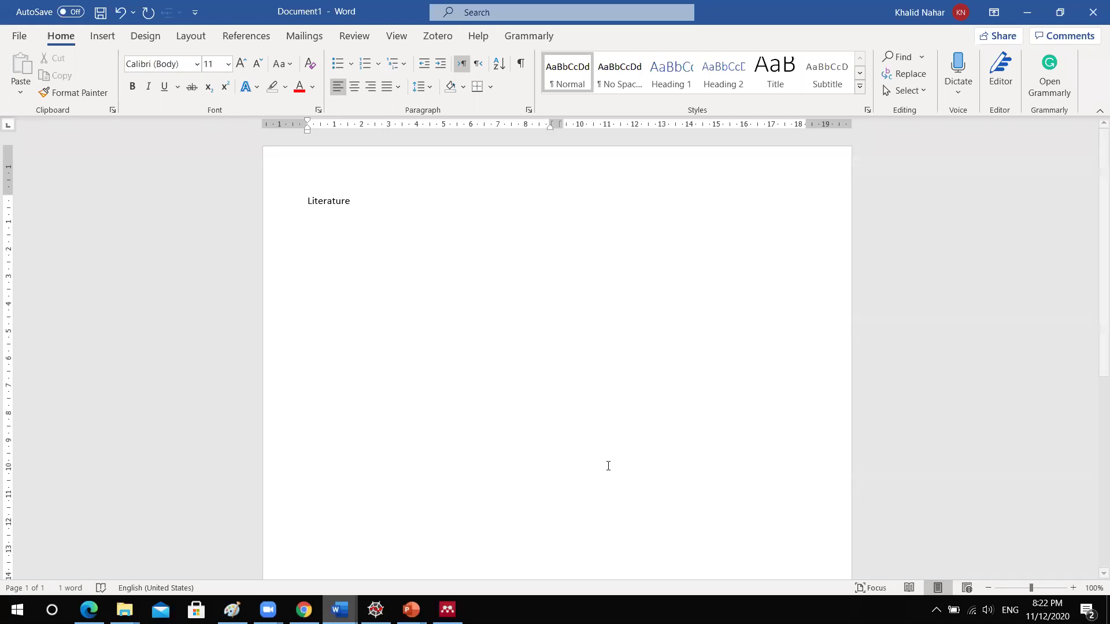
{"action": "left_click", "coordinate": [447, 609]}
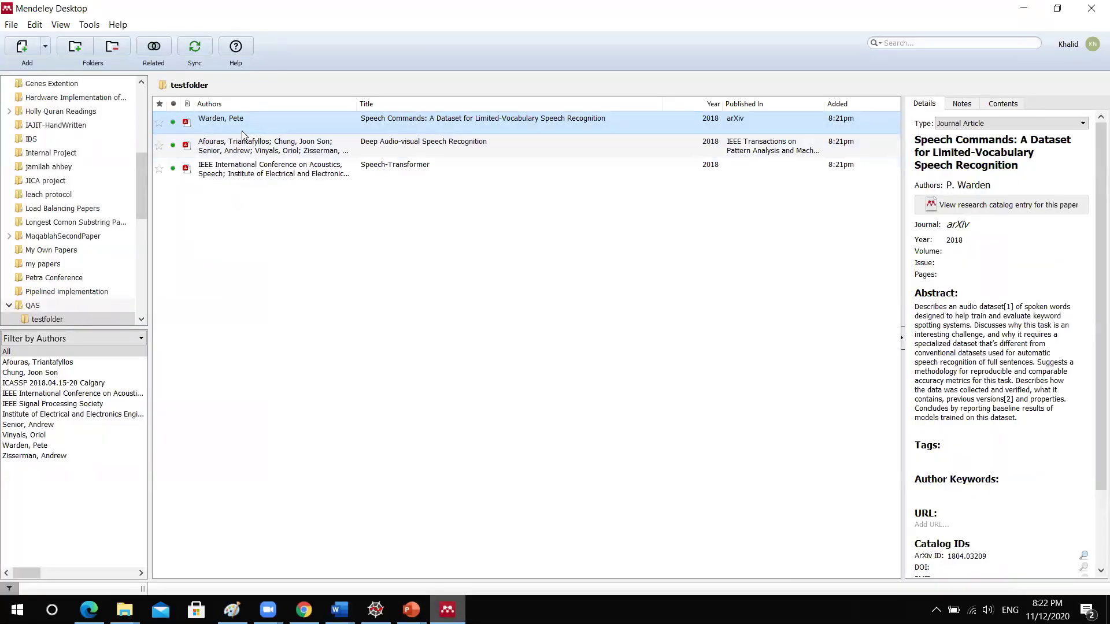
Step: Open the Speech Commands paper in Mendeley's reader and examine its abstract, accuracy results, applications and conclusion
{"action": "double_click", "coordinate": [235, 122]}
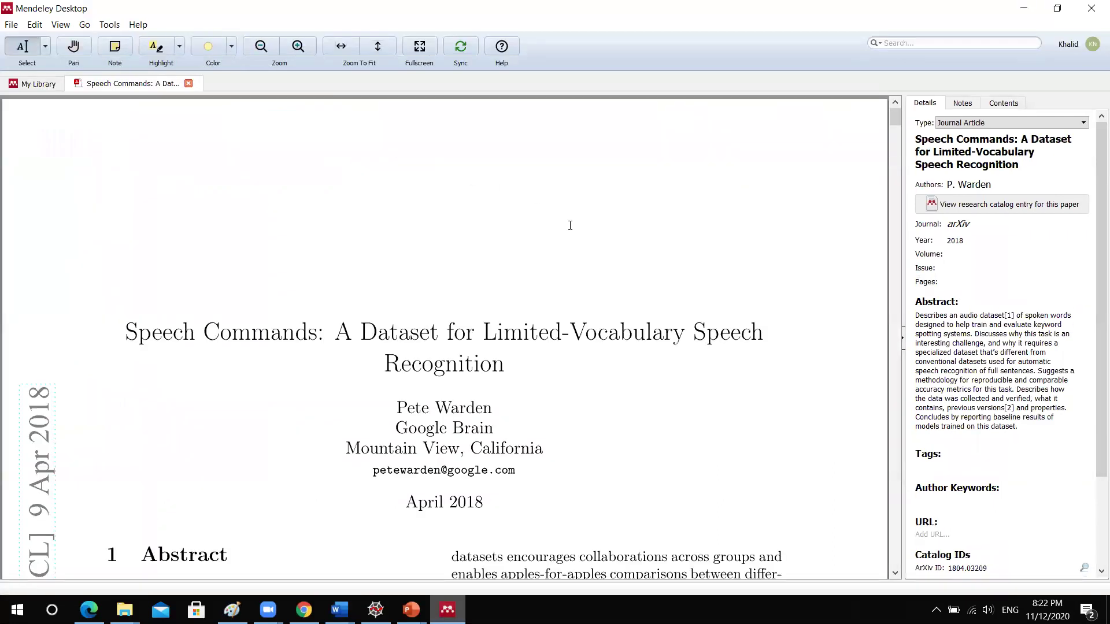
{"action": "scroll", "coordinate": [428, 497], "scroll_direction": "down", "scroll_amount": 3}
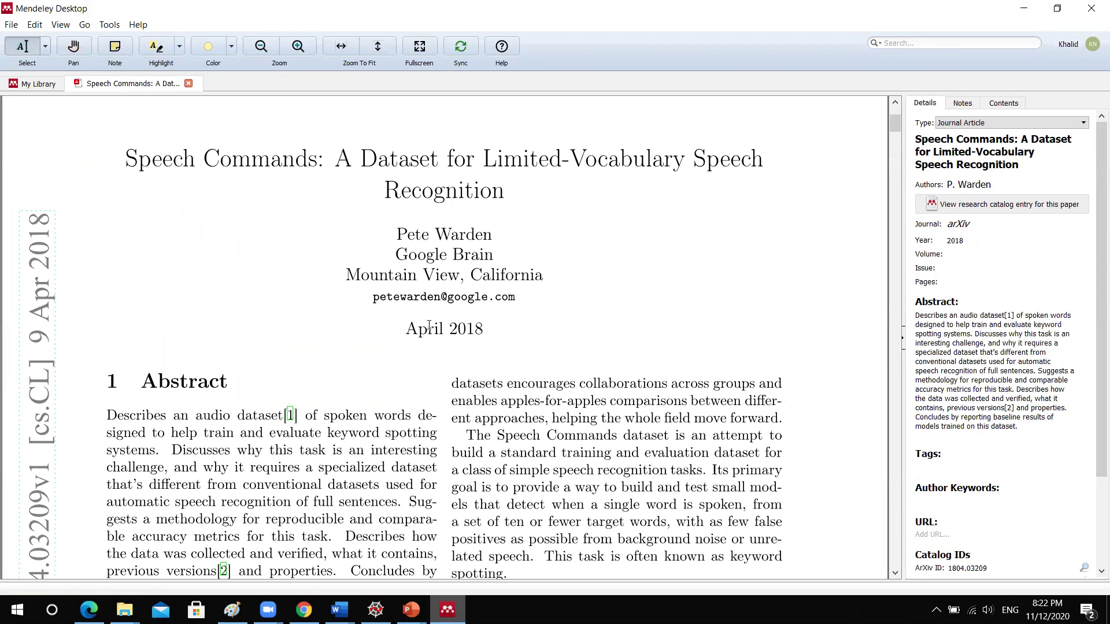
{"action": "scroll", "coordinate": [429, 325], "scroll_direction": "down", "scroll_amount": 2}
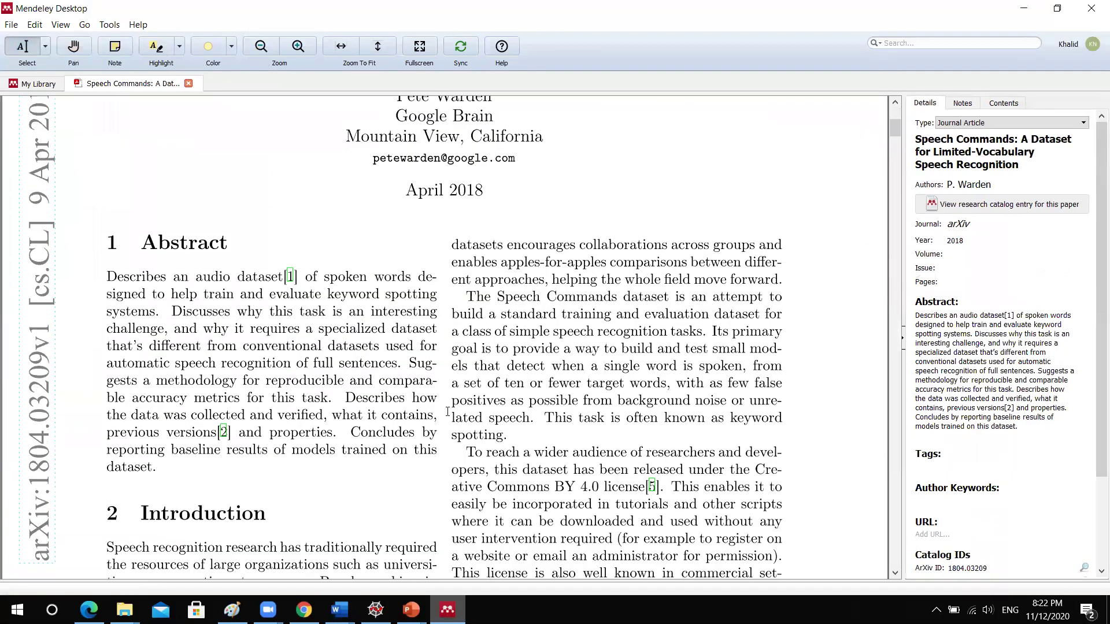
{"action": "scroll", "coordinate": [447, 412], "scroll_direction": "down", "scroll_amount": 1}
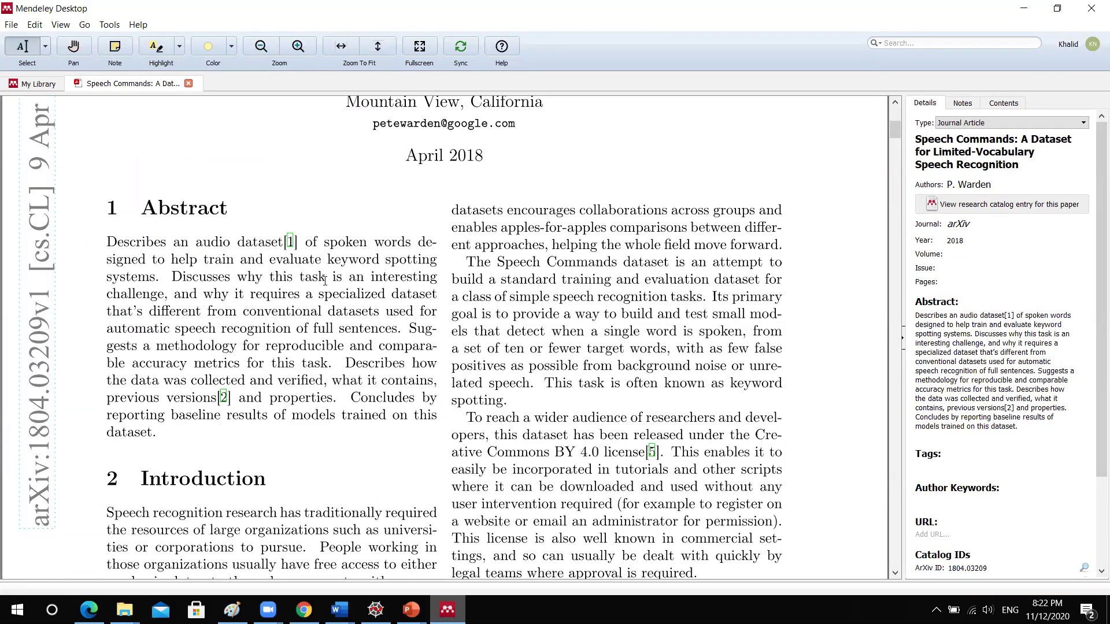
{"action": "scroll", "coordinate": [363, 413], "scroll_direction": "down", "scroll_amount": 4}
{"action": "scroll", "coordinate": [363, 413], "scroll_direction": "down", "scroll_amount": 18}
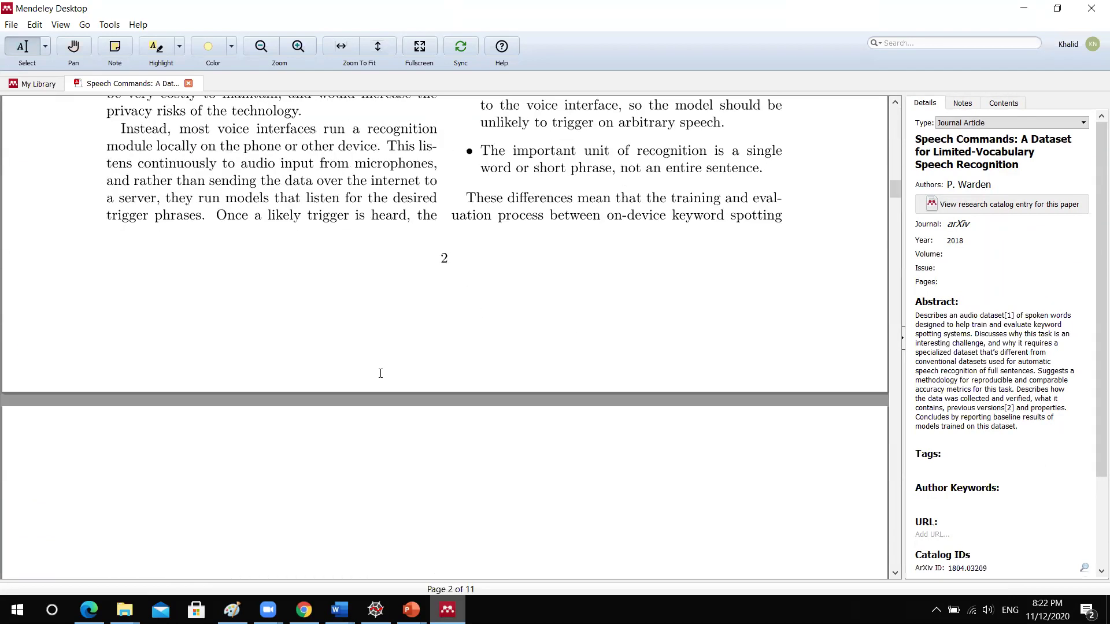
{"action": "scroll", "coordinate": [381, 374], "scroll_direction": "down", "scroll_amount": 4}
{"action": "left_click_drag", "start_coordinate": [896, 199], "coordinate": [893, 467]}
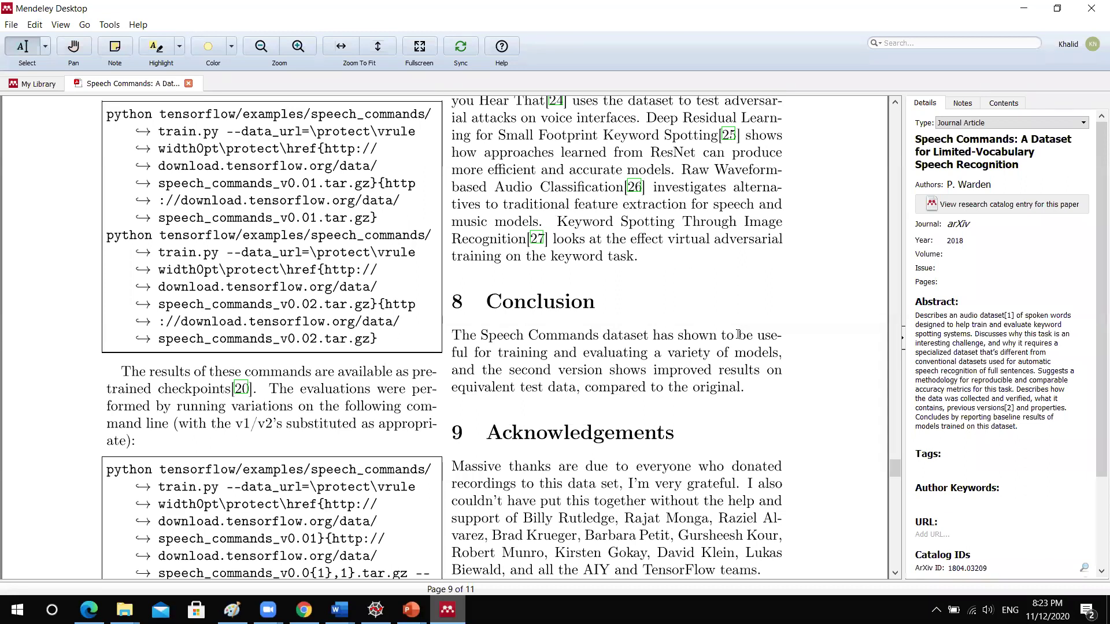
{"action": "scroll", "coordinate": [662, 427], "scroll_direction": "up", "scroll_amount": 10}
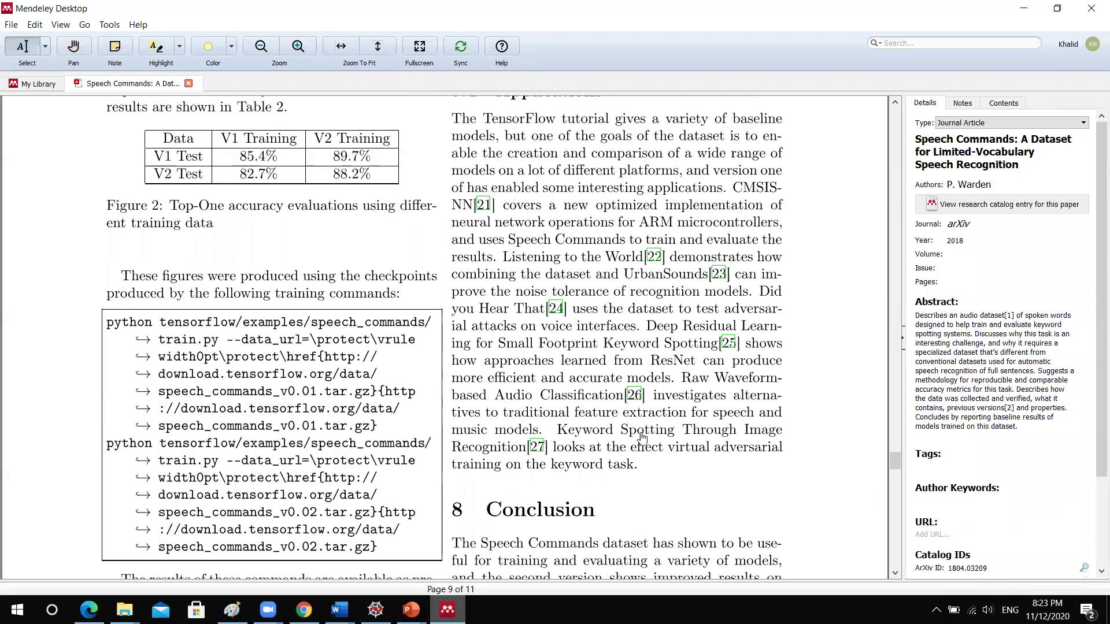
{"action": "scroll", "coordinate": [600, 443], "scroll_direction": "down", "scroll_amount": 8}
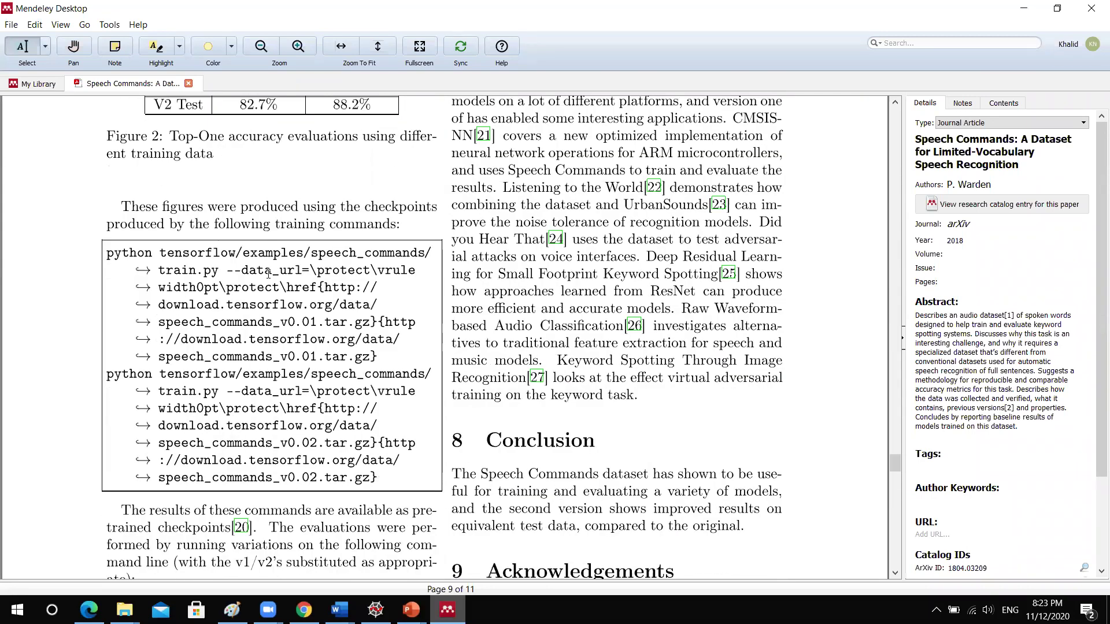
{"action": "scroll", "coordinate": [628, 416], "scroll_direction": "up", "scroll_amount": 5}
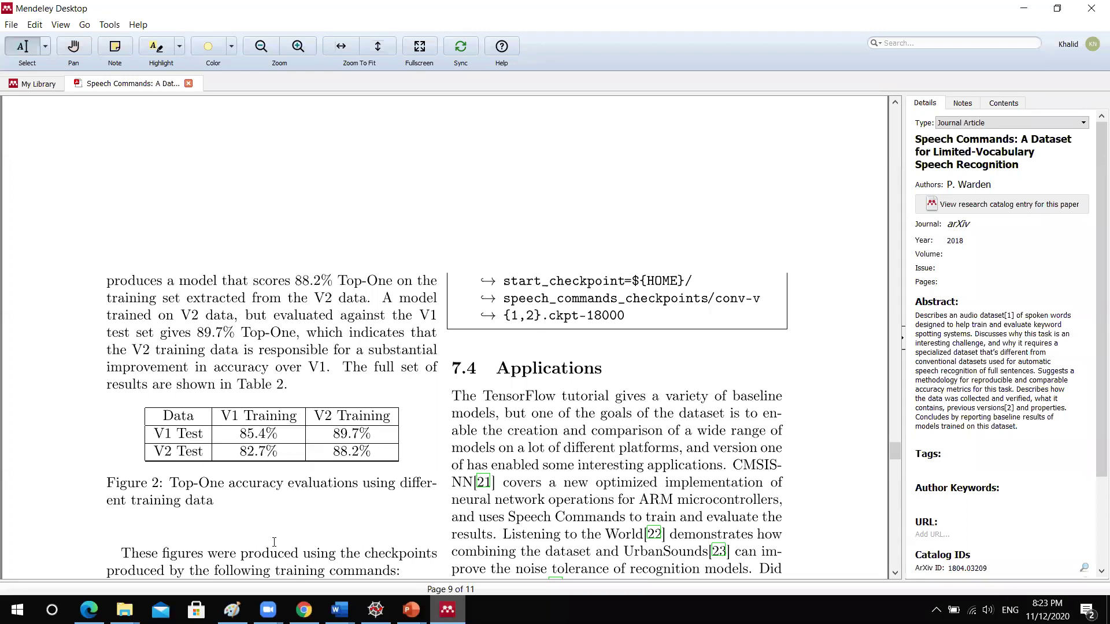
Step: Look at the Mendeley citation tools in Word's Document1 and the Word plugin options in Mendeley Desktop
{"action": "mouse_move", "coordinate": [340, 609]}
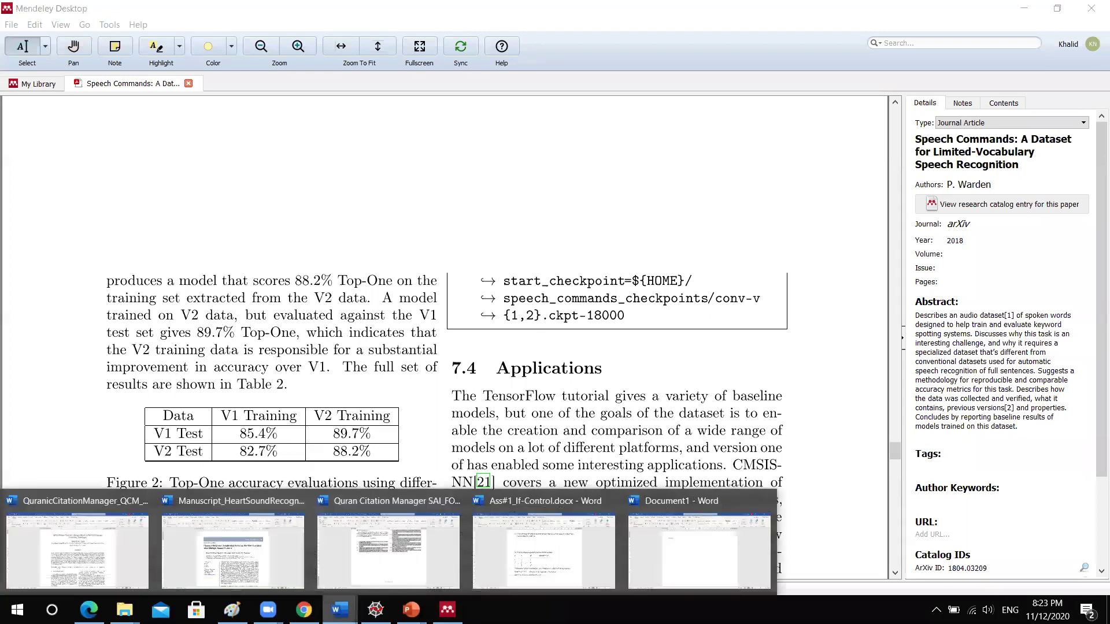
{"action": "left_click", "coordinate": [697, 571]}
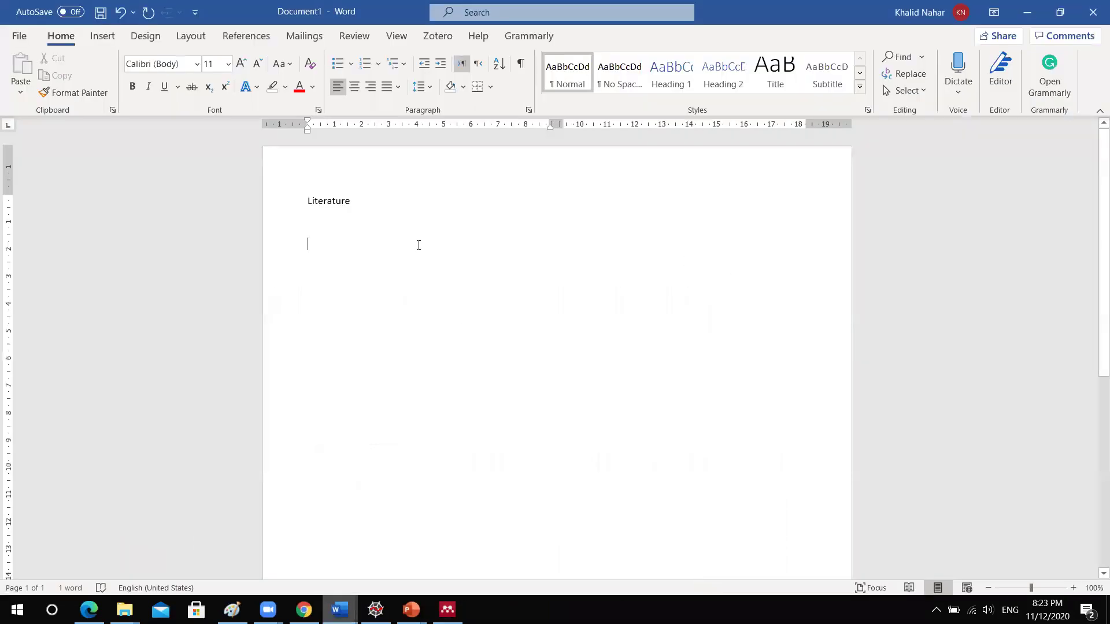
{"action": "left_click", "coordinate": [250, 38]}
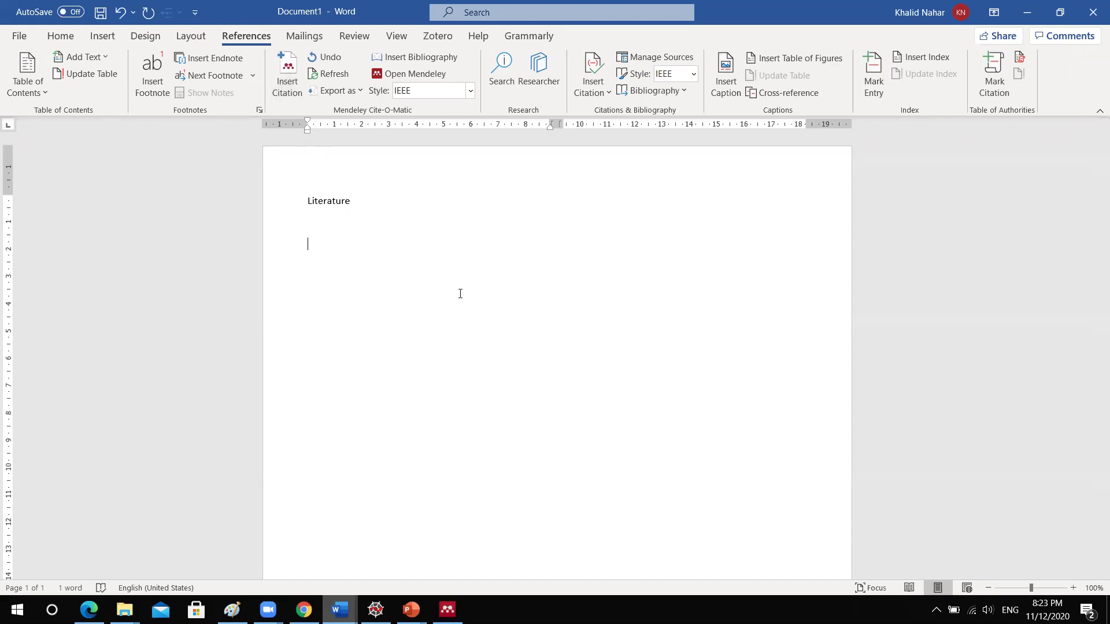
{"action": "left_click", "coordinate": [447, 609]}
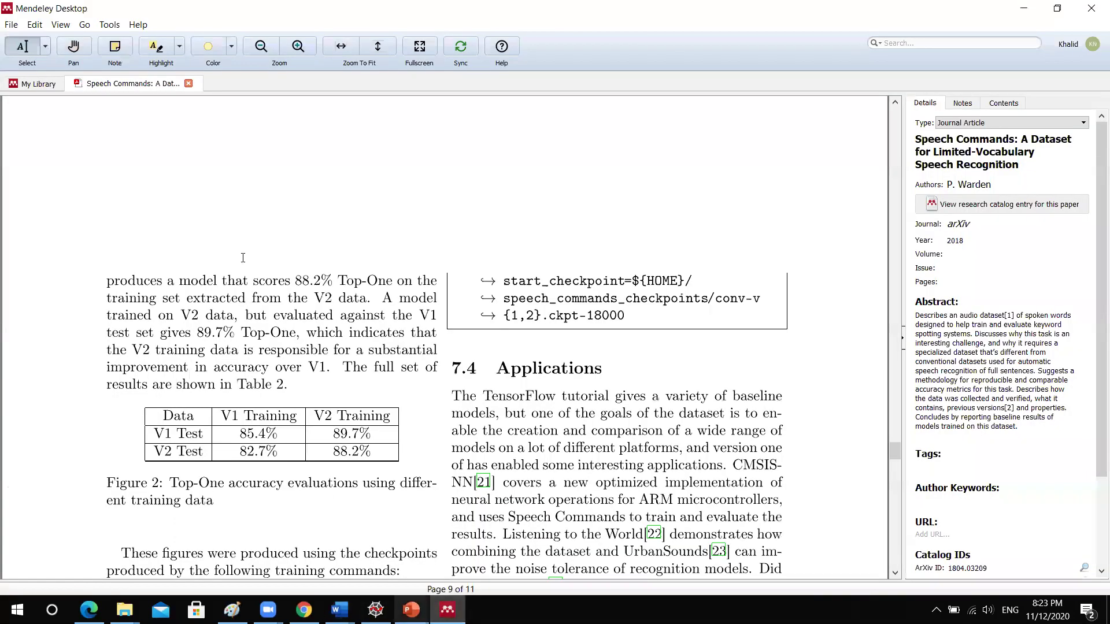
{"action": "left_click", "coordinate": [107, 25]}
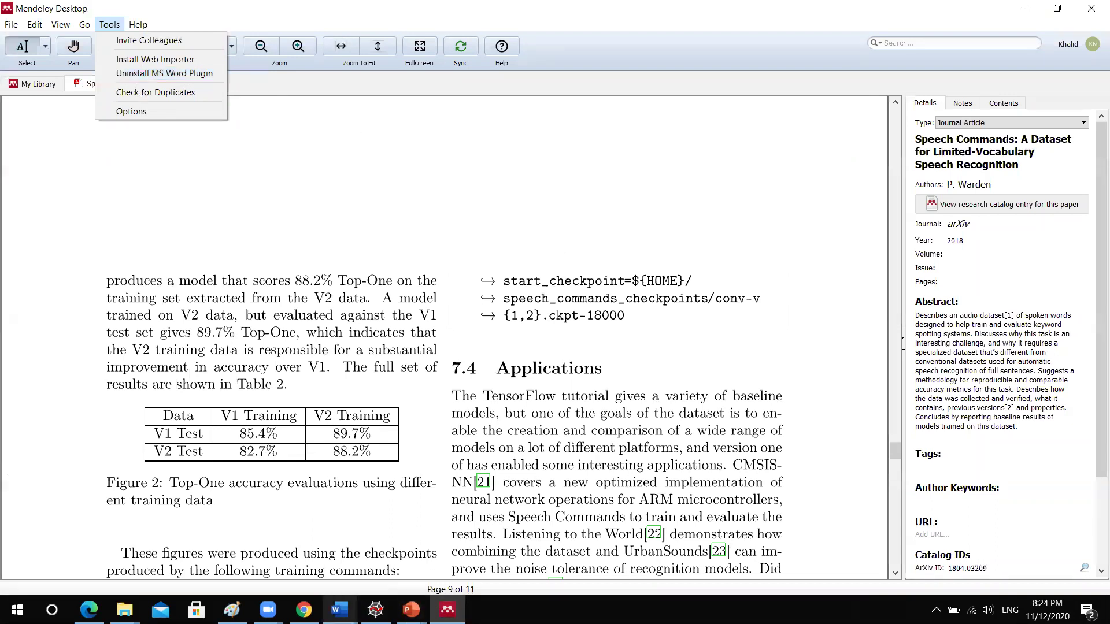
Step: In Word, try citing the Speech Commands paper from testfolder below the Literature heading, and undo the inserted citation
{"action": "mouse_move", "coordinate": [339, 610]}
{"action": "left_click", "coordinate": [699, 537]}
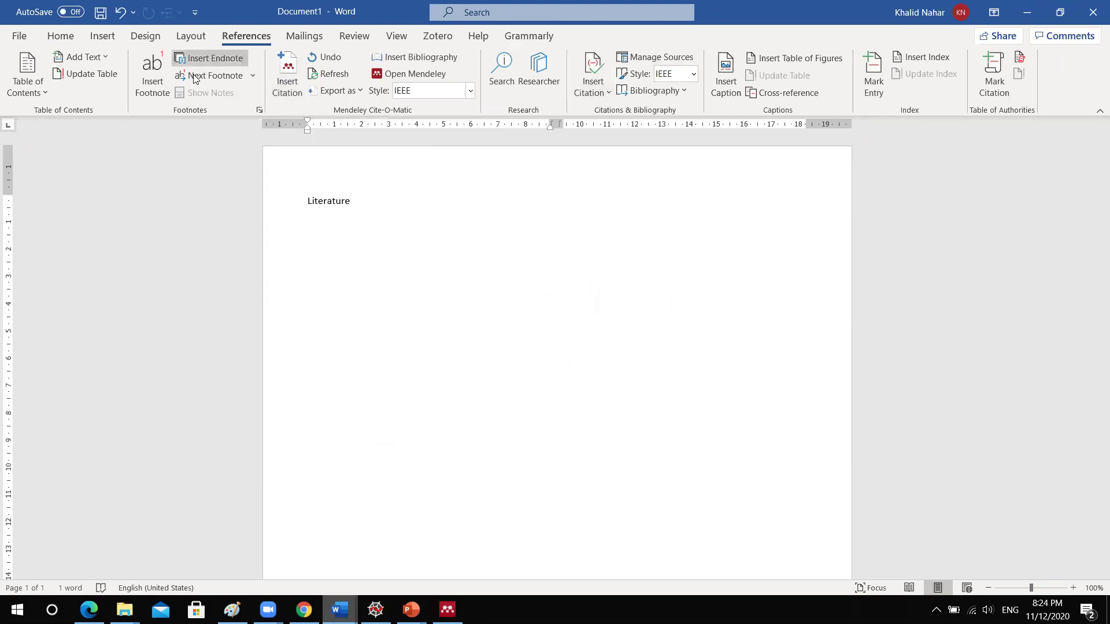
{"action": "left_click", "coordinate": [289, 91]}
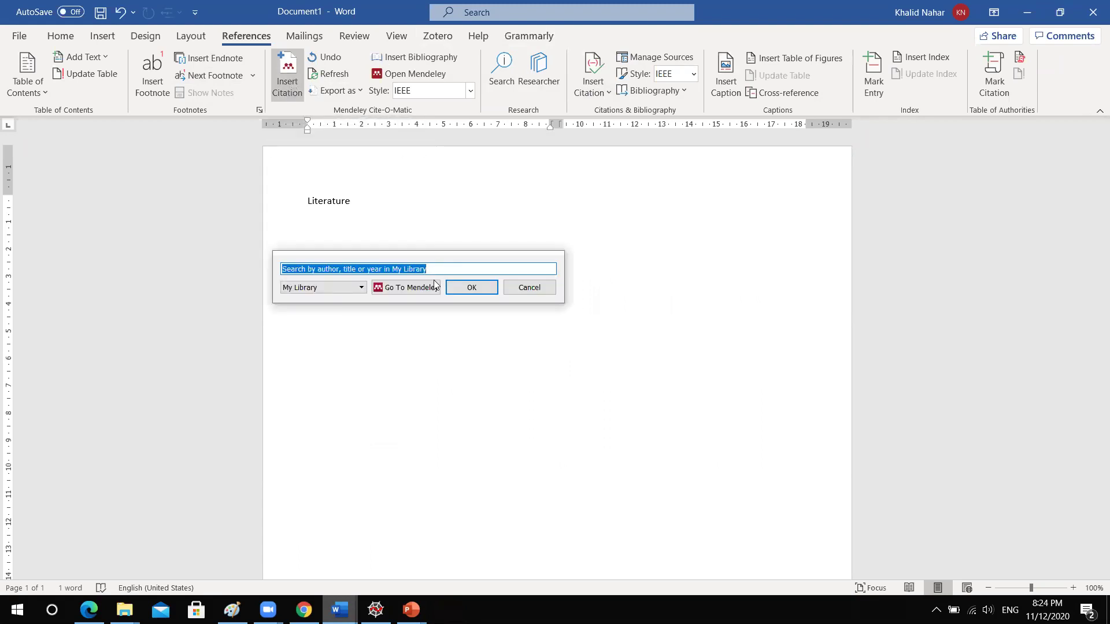
{"action": "left_click", "coordinate": [377, 288]}
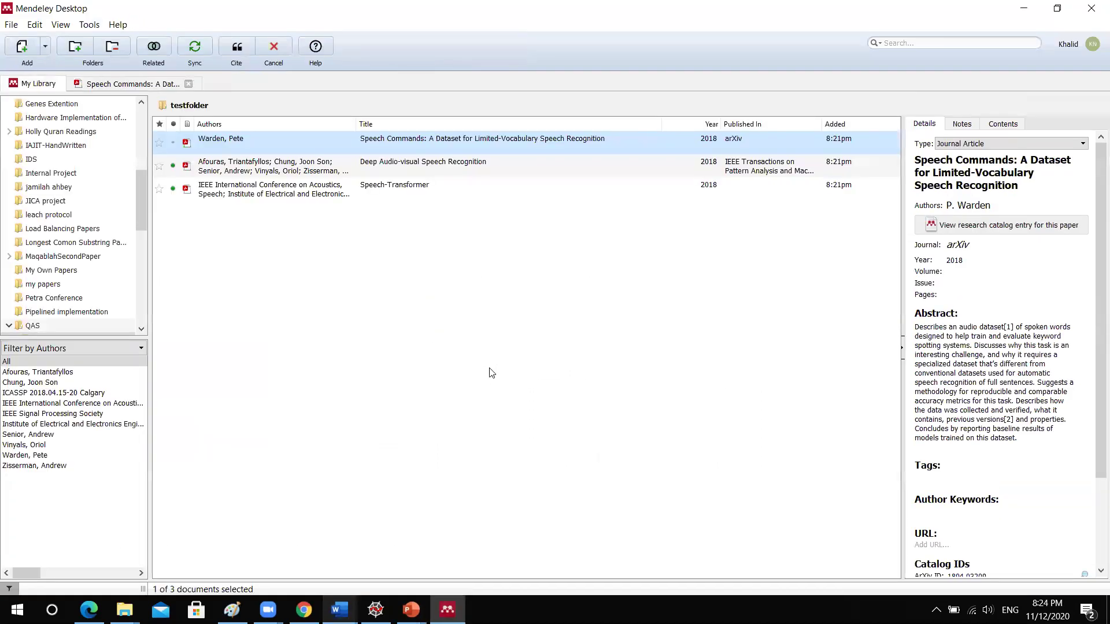
{"action": "left_click_drag", "start_coordinate": [140, 199], "coordinate": [141, 243]}
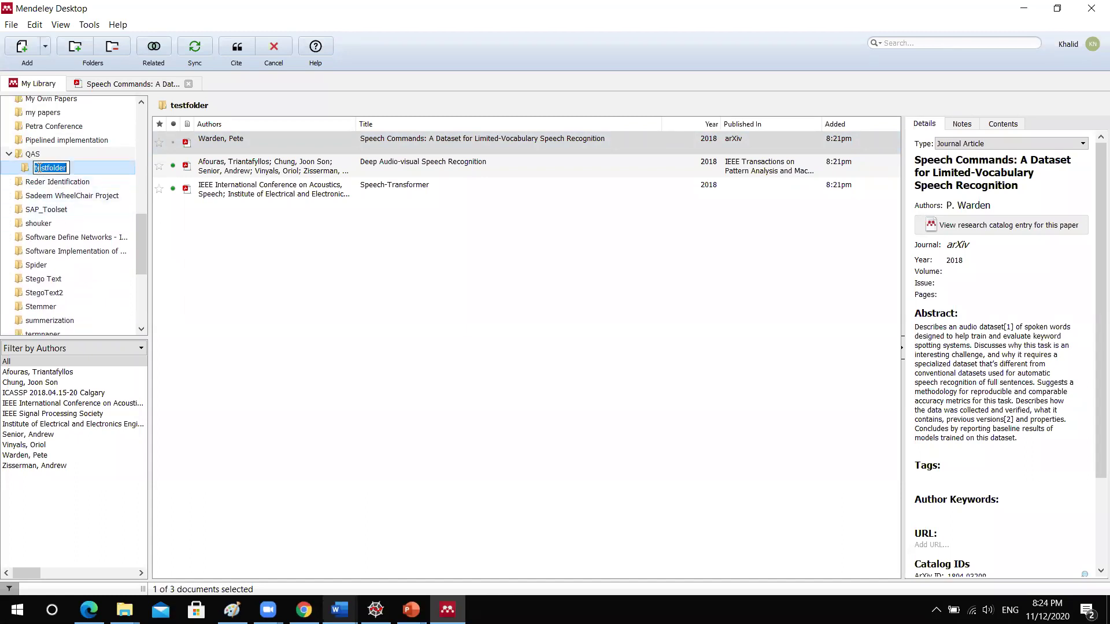
{"action": "left_click", "coordinate": [232, 141]}
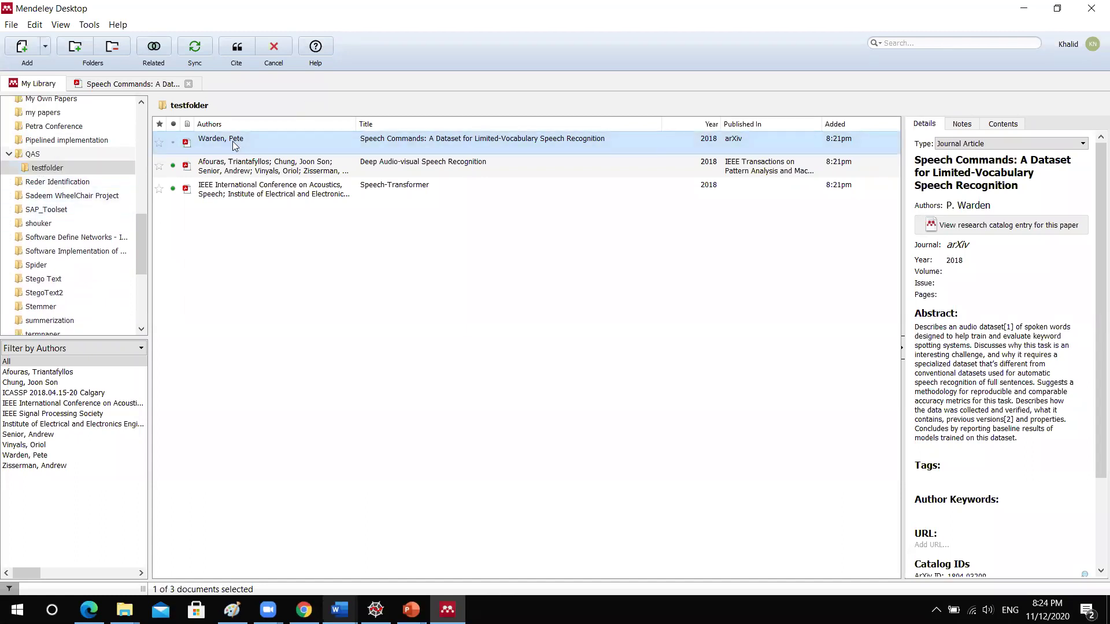
{"action": "left_click", "coordinate": [238, 47]}
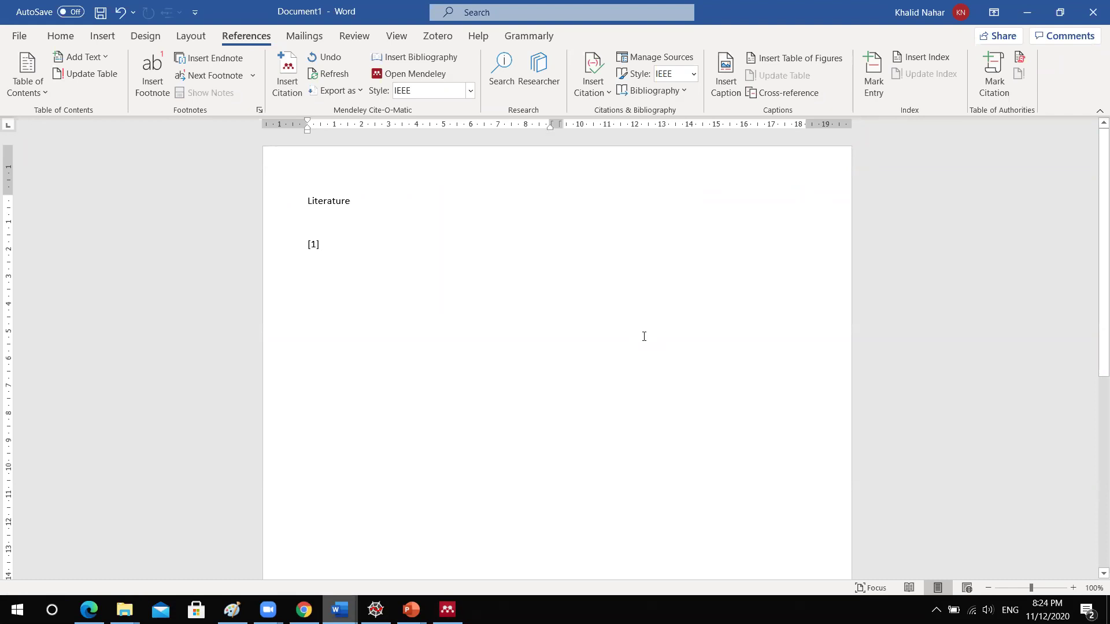
{"action": "left_click", "coordinate": [118, 14]}
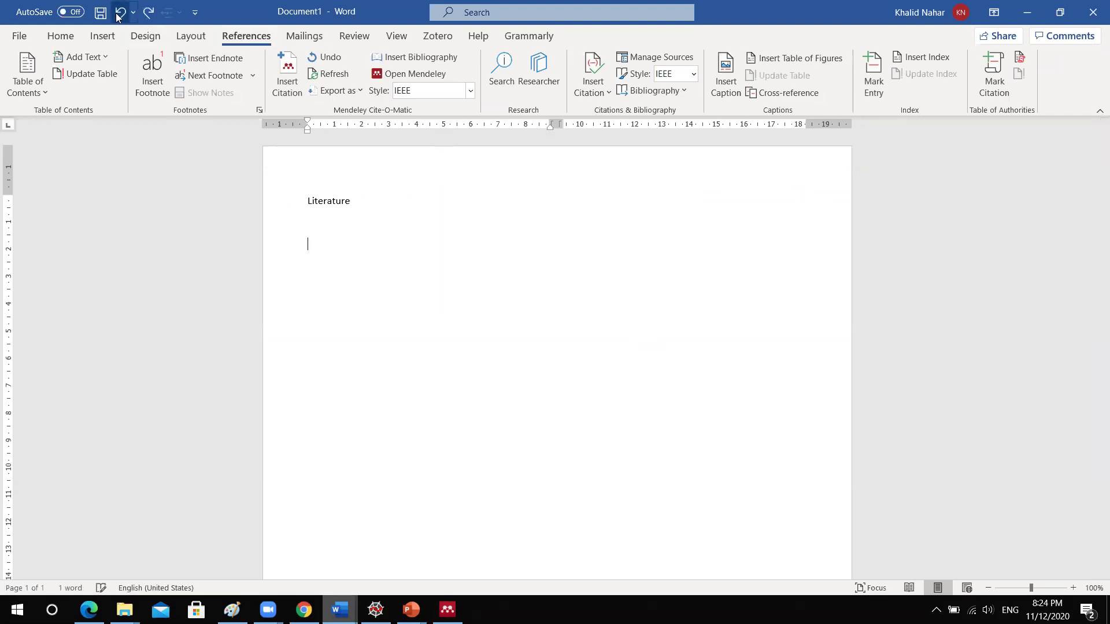
Step: Cite the Speech Commands paper below Literature and set the citation style to American Psychological Association 6th edition in both Mendeley and Word
{"action": "left_click", "coordinate": [286, 91]}
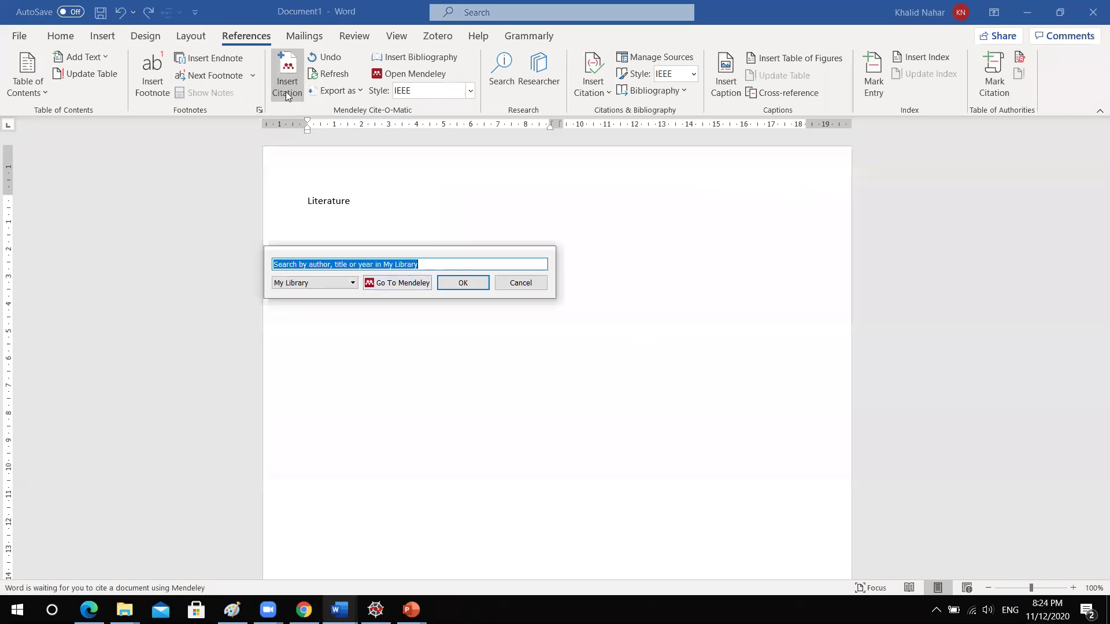
{"action": "left_click", "coordinate": [410, 286]}
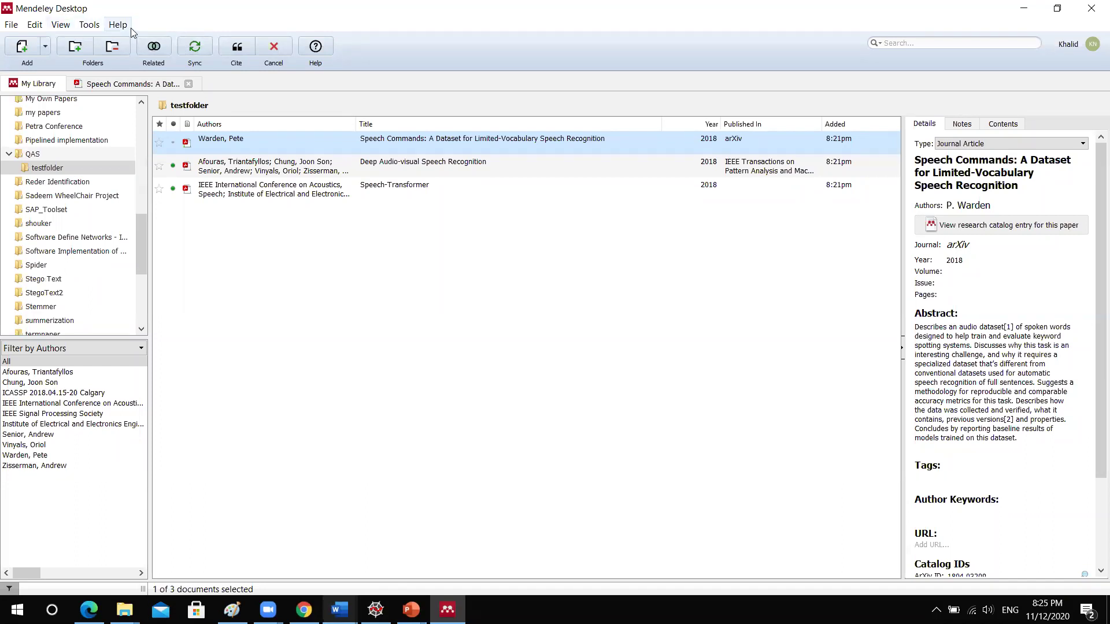
{"action": "left_click", "coordinate": [91, 27]}
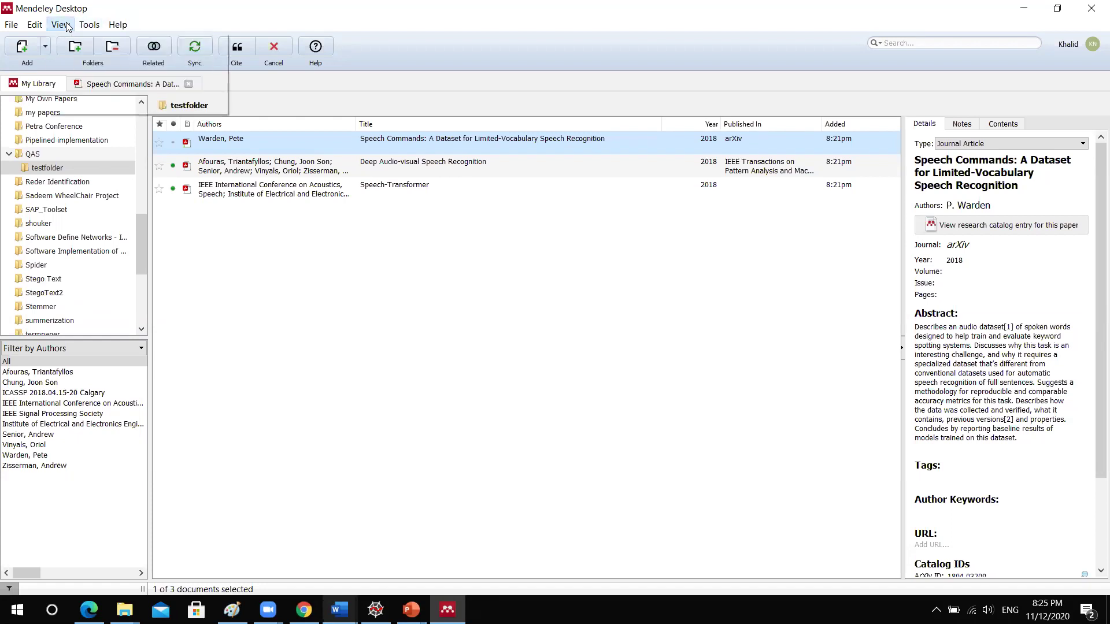
{"action": "mouse_move", "coordinate": [65, 26]}
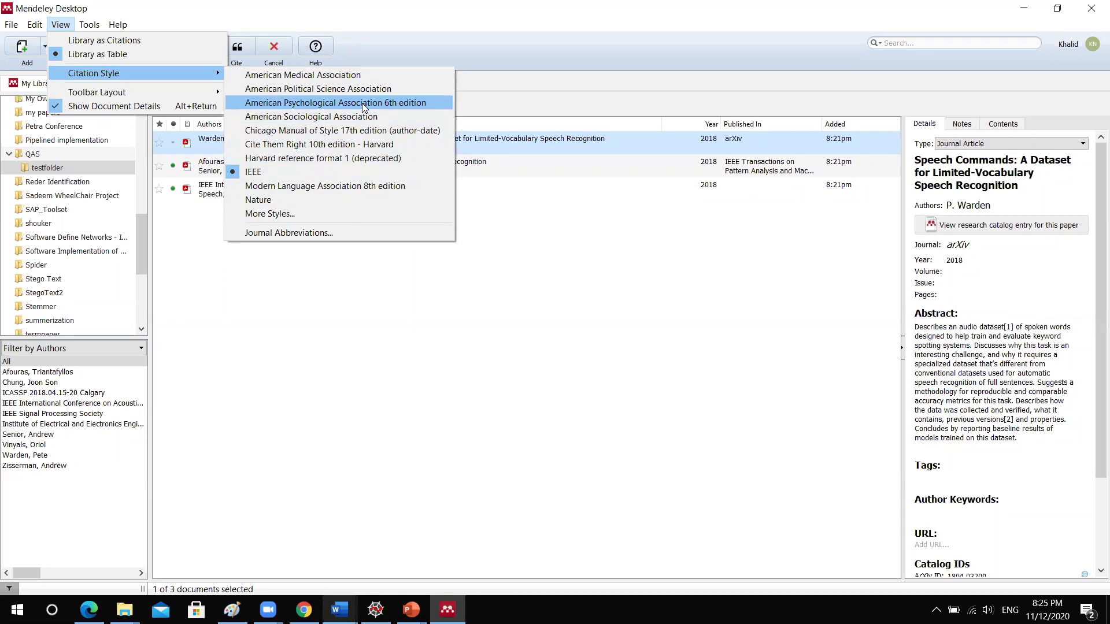
{"action": "left_click", "coordinate": [395, 103]}
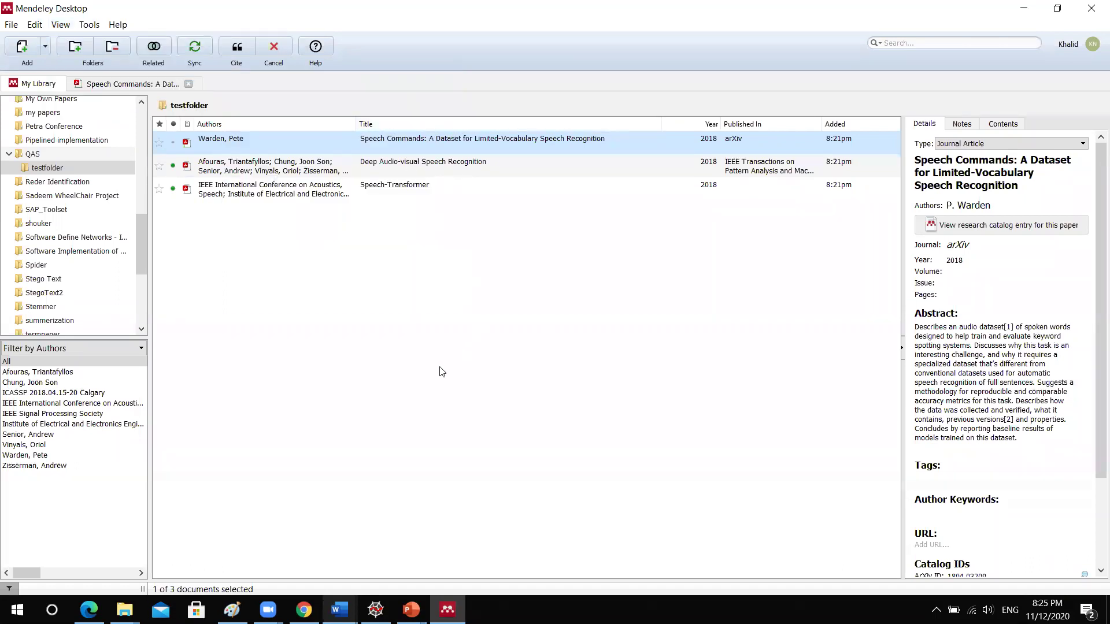
{"action": "left_click", "coordinate": [237, 49]}
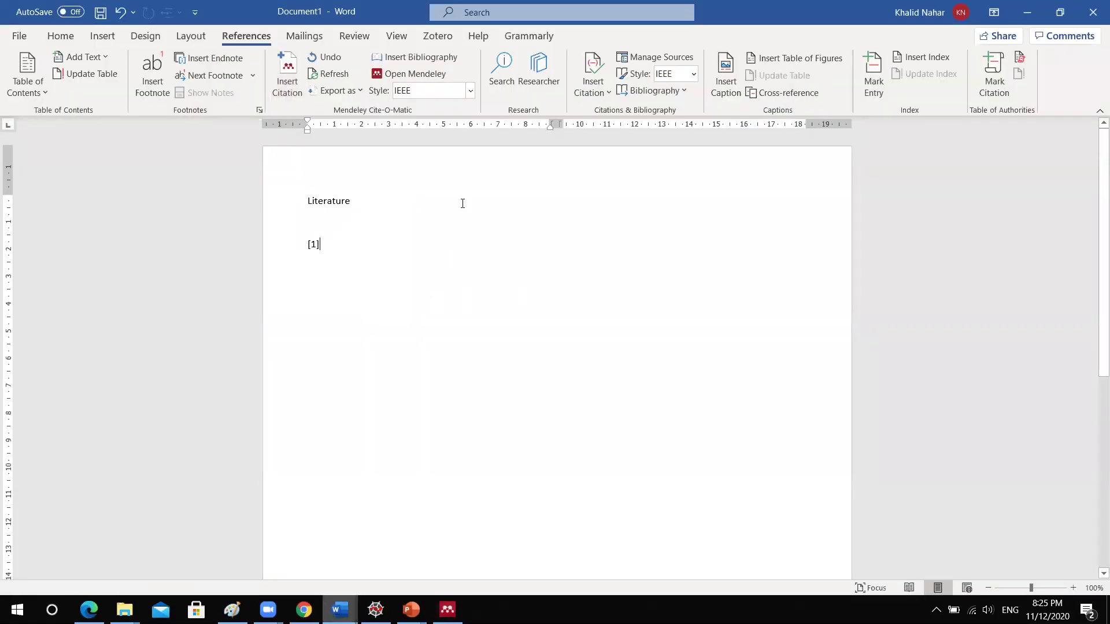
{"action": "left_click", "coordinate": [470, 90]}
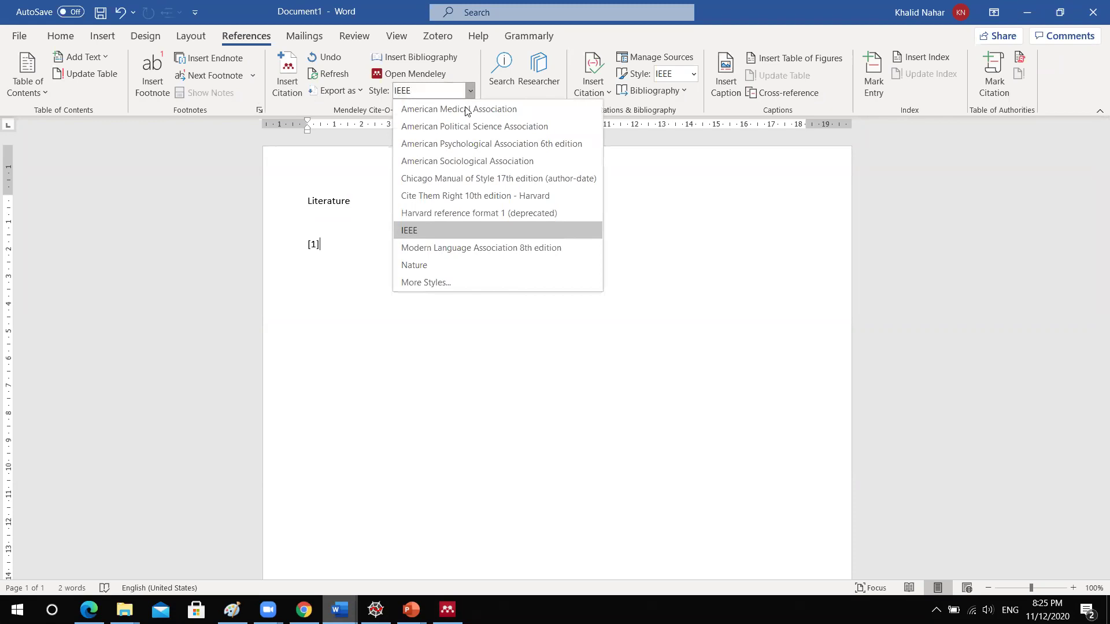
{"action": "left_click", "coordinate": [471, 144]}
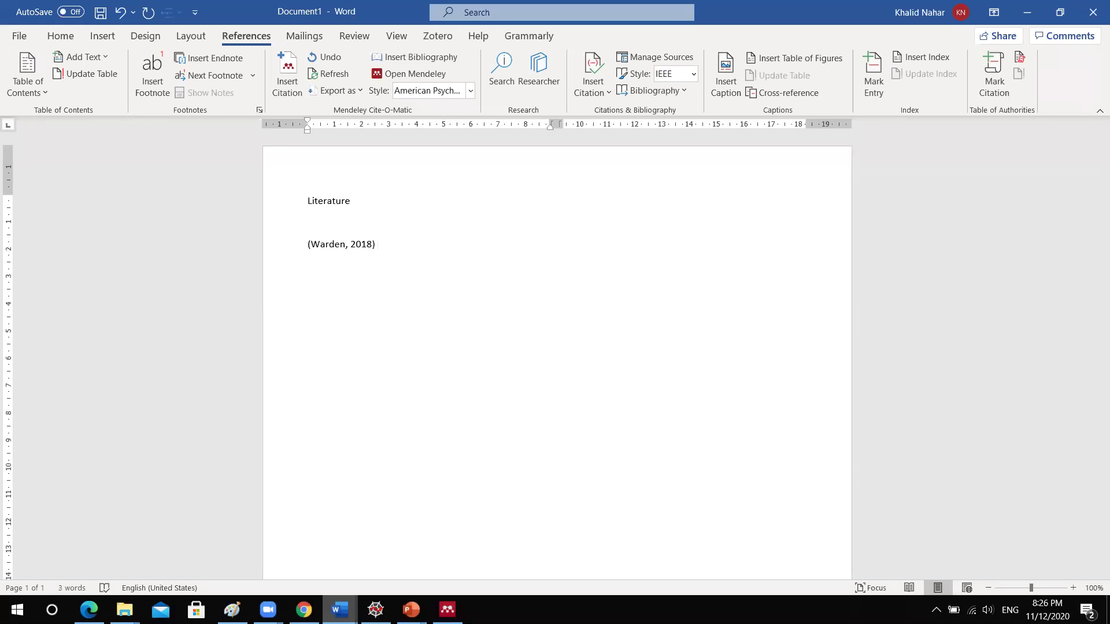
Step: Write "design a dataset for discrete speech recognition with improvem" after the citation
{"action": "type", "text": "design a datset"}
{"action": "key", "text": "BackSpace"}
{"action": "key", "text": "BackSpace"}
{"action": "key", "text": "BackSpace"}
{"action": "key", "text": "BackSpace"}
{"action": "type", "text": "aset for discrete spee"}
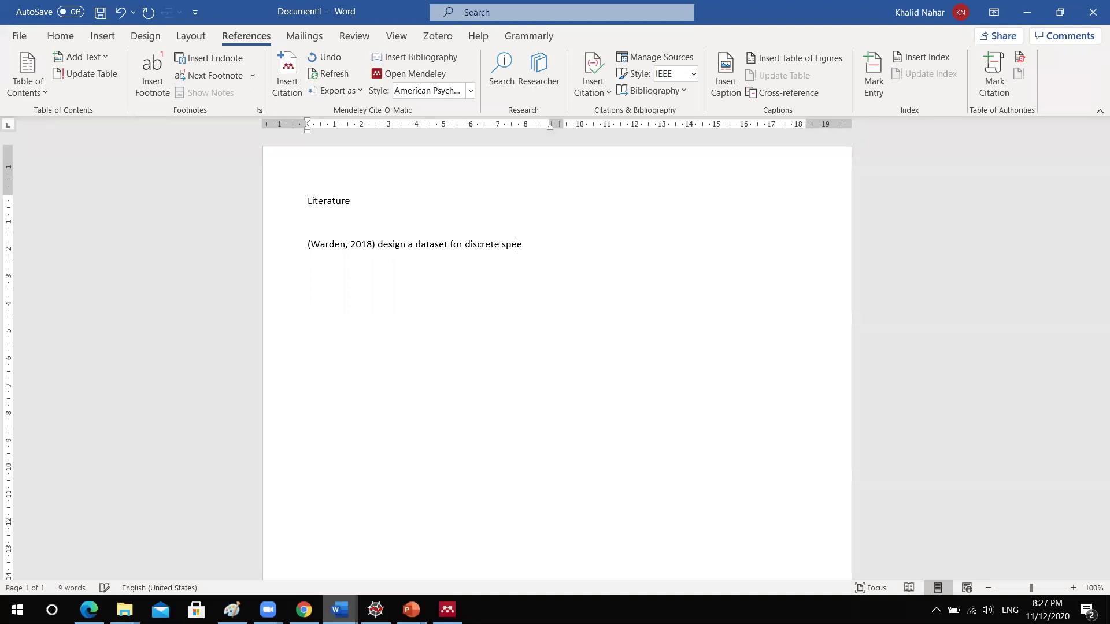
{"action": "type", "text": "ch reco"}
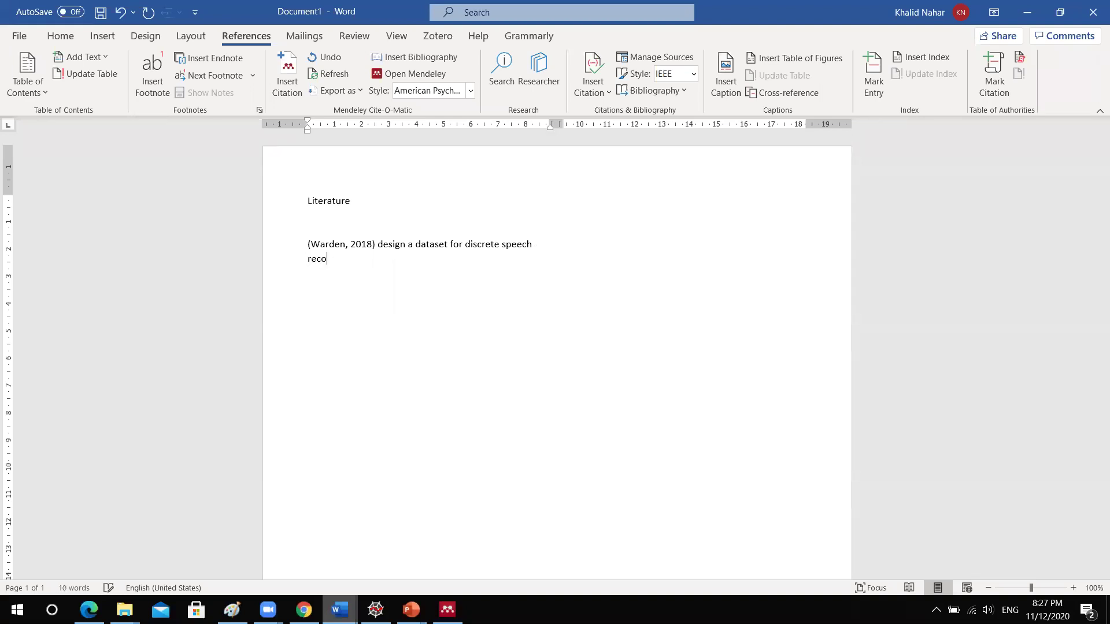
{"action": "type", "text": "gnition with improvem"}
Step: Set the document text to a single column
{"action": "left_click", "coordinate": [193, 38]}
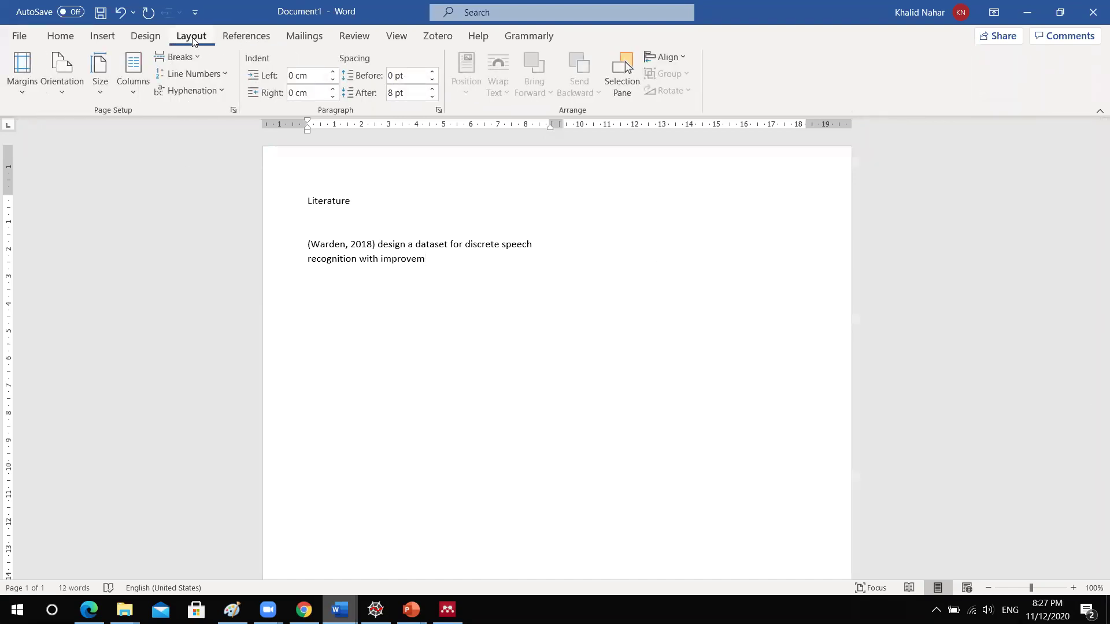
{"action": "left_click", "coordinate": [133, 81]}
{"action": "left_click", "coordinate": [140, 121]}
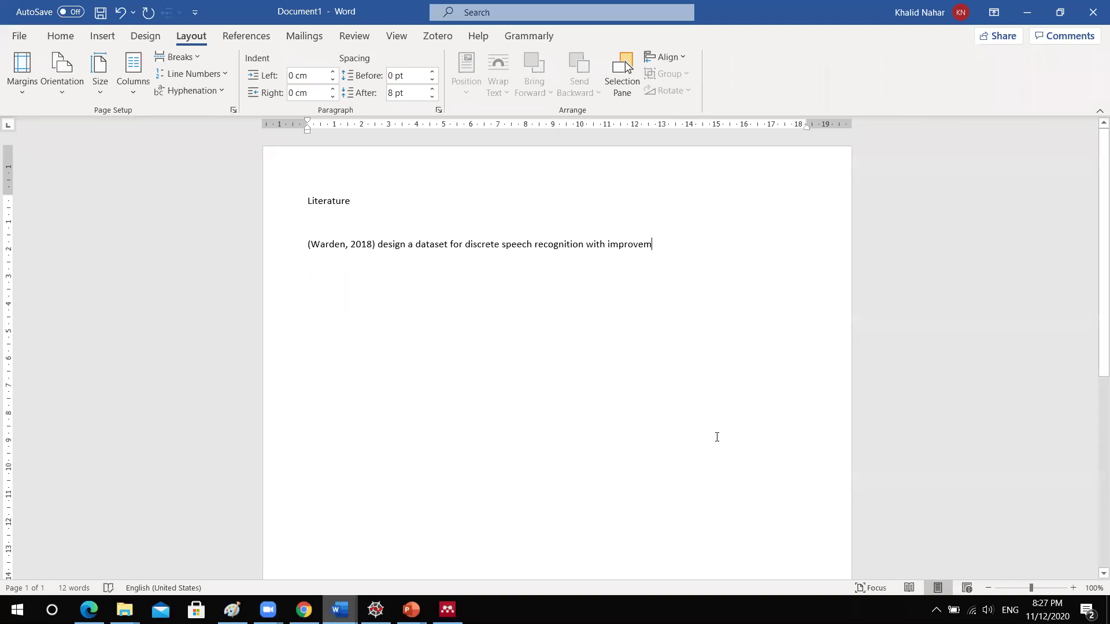
Step: Continue the sentence as "improvement reaches 78% ,", correcting the misspelled "reachs" with the spelling suggestion
{"action": "type", "text": "ent "}
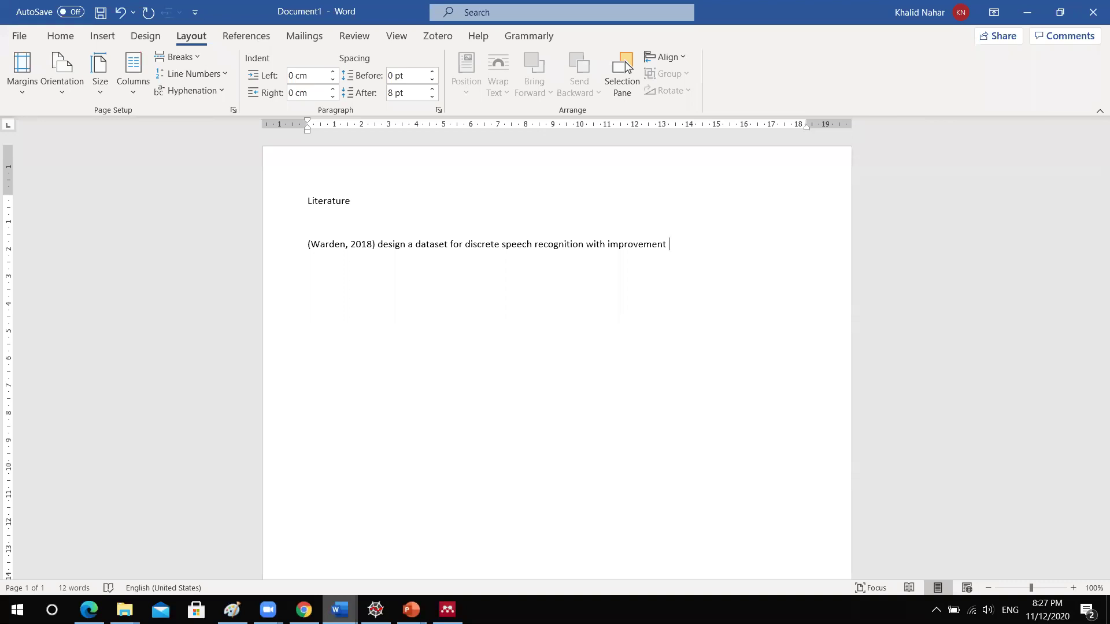
{"action": "type", "text": "reachs 78%"}
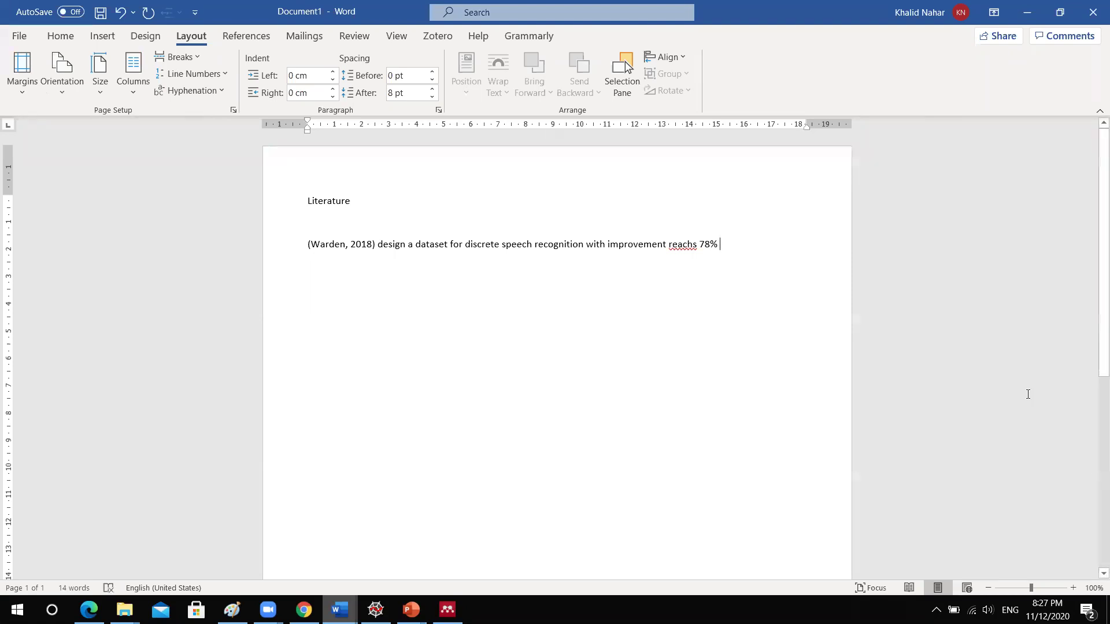
{"action": "right_click", "coordinate": [683, 244]}
{"action": "left_click", "coordinate": [715, 264]}
{"action": "left_click", "coordinate": [745, 244]}
{"action": "type", "text": ", "}
Step: Add "he used the tensorflow learner....." after the comma and start a new paragraph
{"action": "type", "text": "t"}
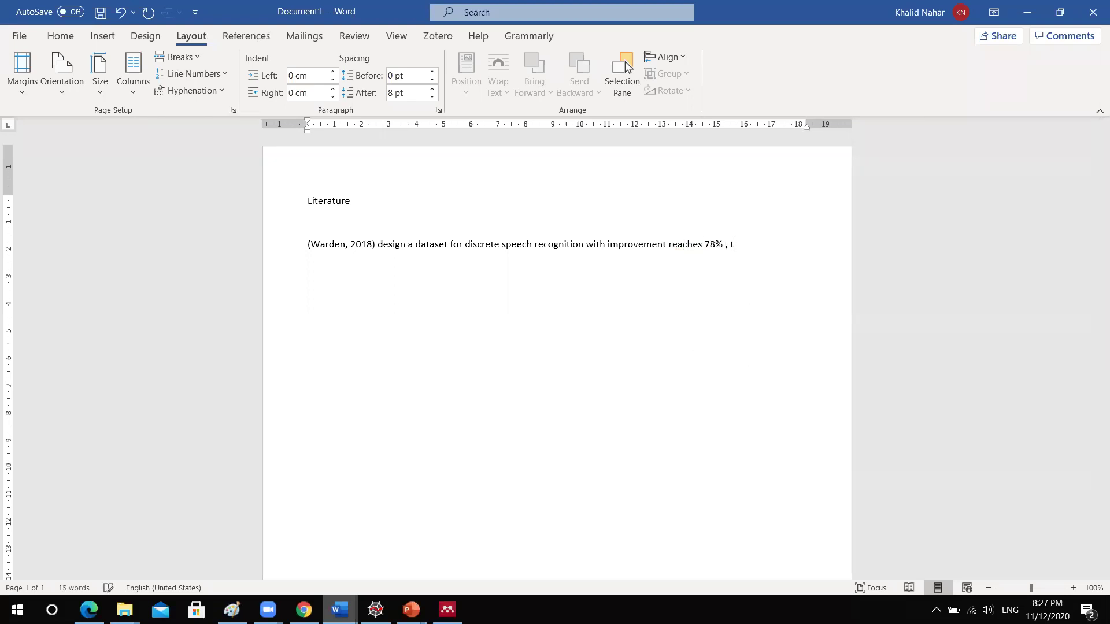
{"action": "type", "text": "hey a"}
{"action": "key", "text": "BackSpace"}
{"action": "key", "text": "BackSpace"}
{"action": "key", "text": "BackSpace"}
{"action": "key", "text": "BackSpace"}
{"action": "key", "text": "BackSpace"}
{"action": "key", "text": "BackSpace"}
{"action": "type", "text": "he used the tensorflow"}
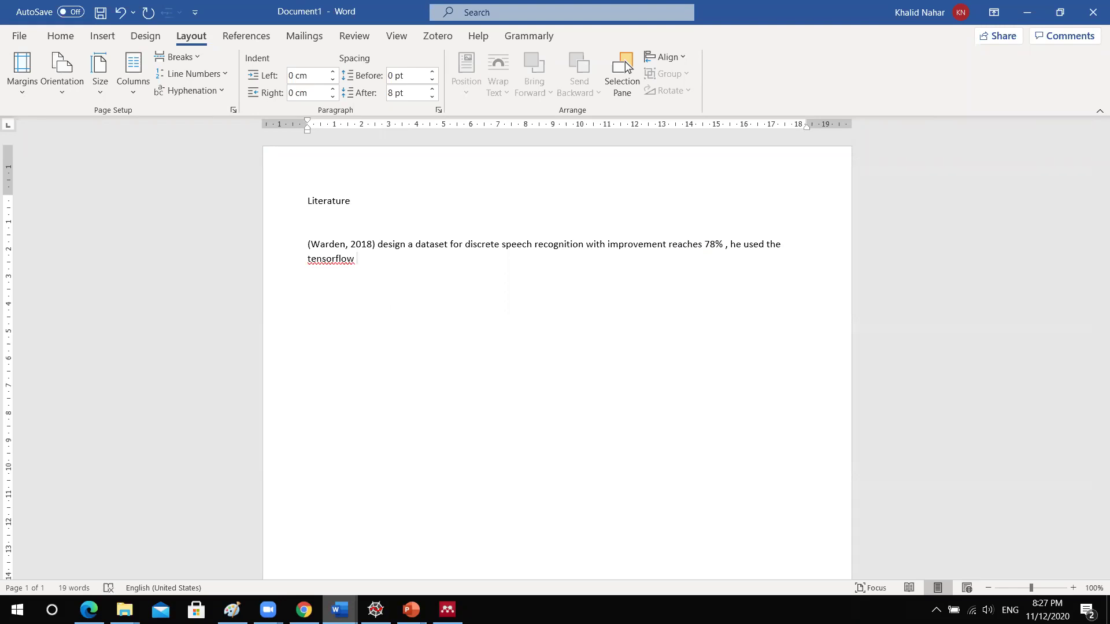
{"action": "type", "text": " learner....."}
{"action": "key", "text": "Return"}
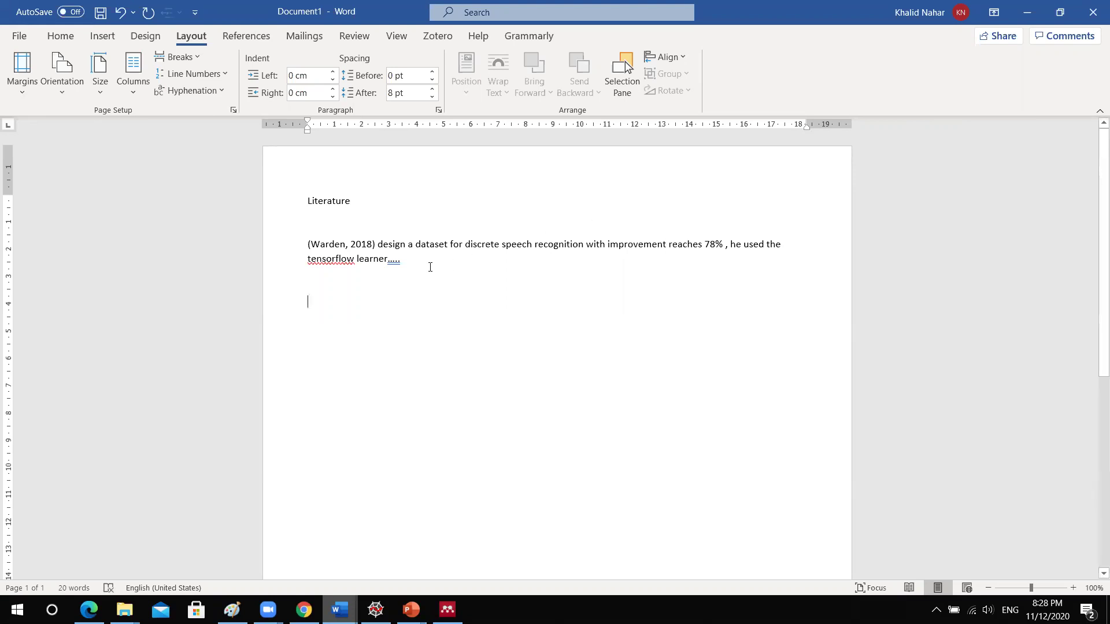
Step: Correct "tensorflow" to the suggested spelling "TensorFlow"
{"action": "left_click", "coordinate": [404, 266]}
{"action": "right_click", "coordinate": [328, 260]}
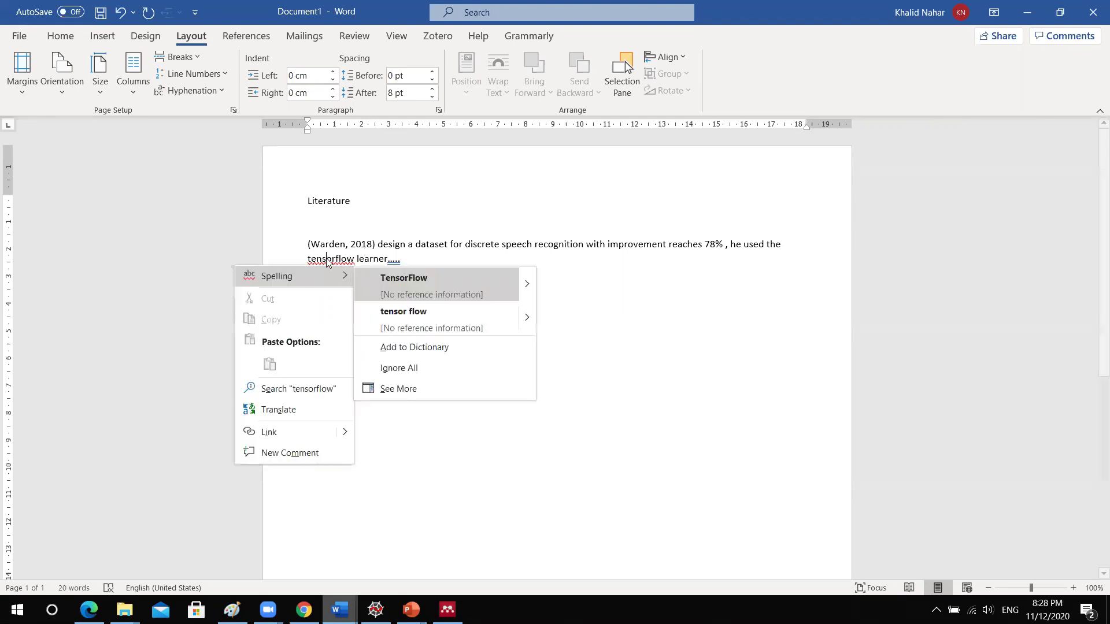
{"action": "left_click", "coordinate": [397, 282]}
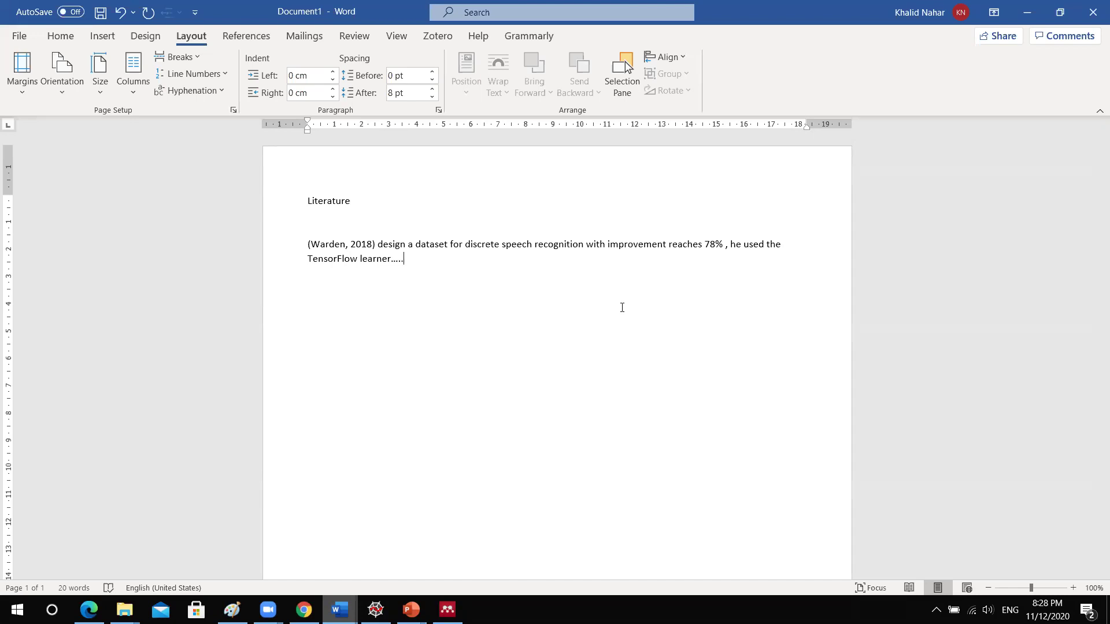
Step: Add "on the other side," after "TensorFlow learner....."
{"action": "type", "text": "on the"}
{"action": "type", "text": " aither"}
{"action": "key", "text": "BackSpace"}
{"action": "key", "text": "BackSpace"}
{"action": "key", "text": "BackSpace"}
{"action": "key", "text": "BackSpace"}
{"action": "key", "text": "BackSpace"}
{"action": "key", "text": "BackSpace"}
{"action": "key", "text": "BackSpace"}
{"action": "type", "text": "other side,"}
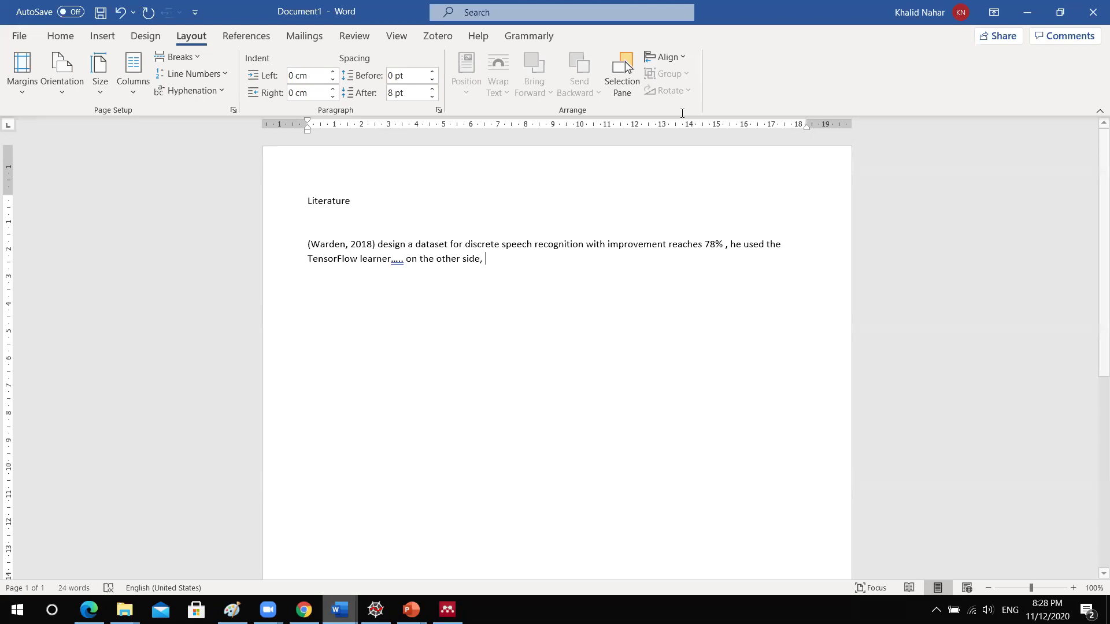
Step: Insert a Mendeley citation of the paper "Deep Audio-visual Speech Recognition" after "on the other side,"
{"action": "left_click", "coordinate": [111, 40]}
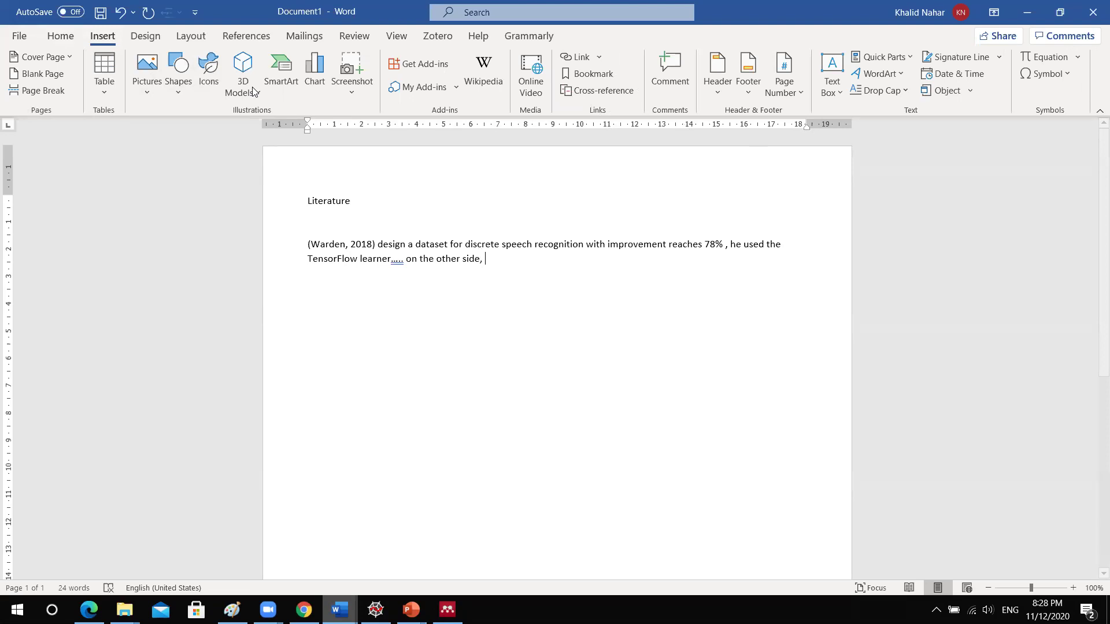
{"action": "left_click", "coordinate": [246, 36]}
{"action": "left_click", "coordinate": [295, 92]}
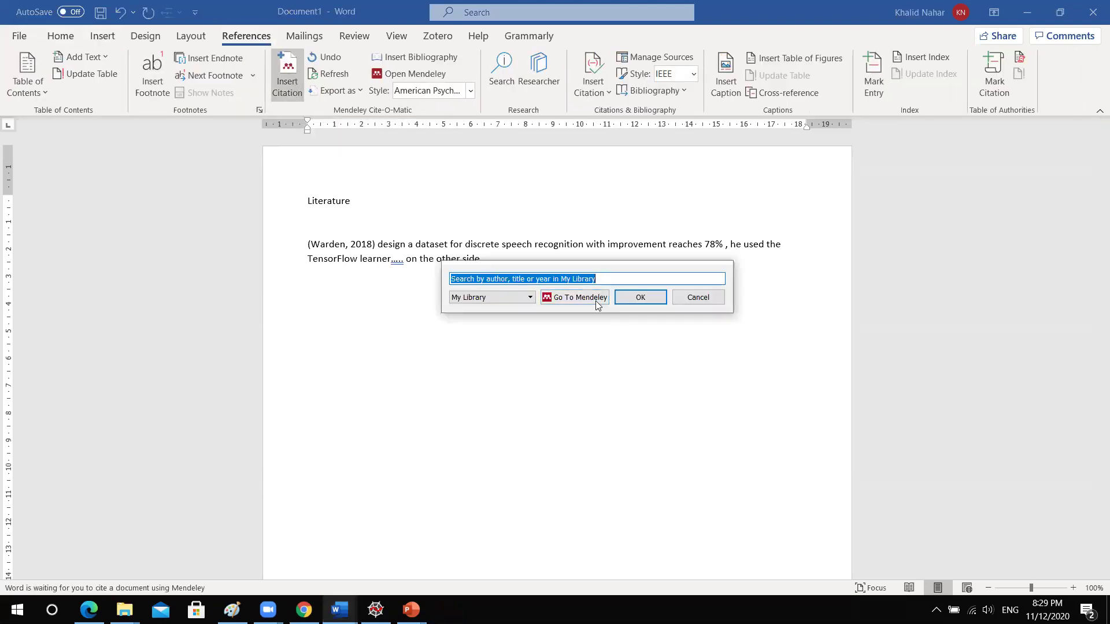
{"action": "left_click", "coordinate": [595, 299]}
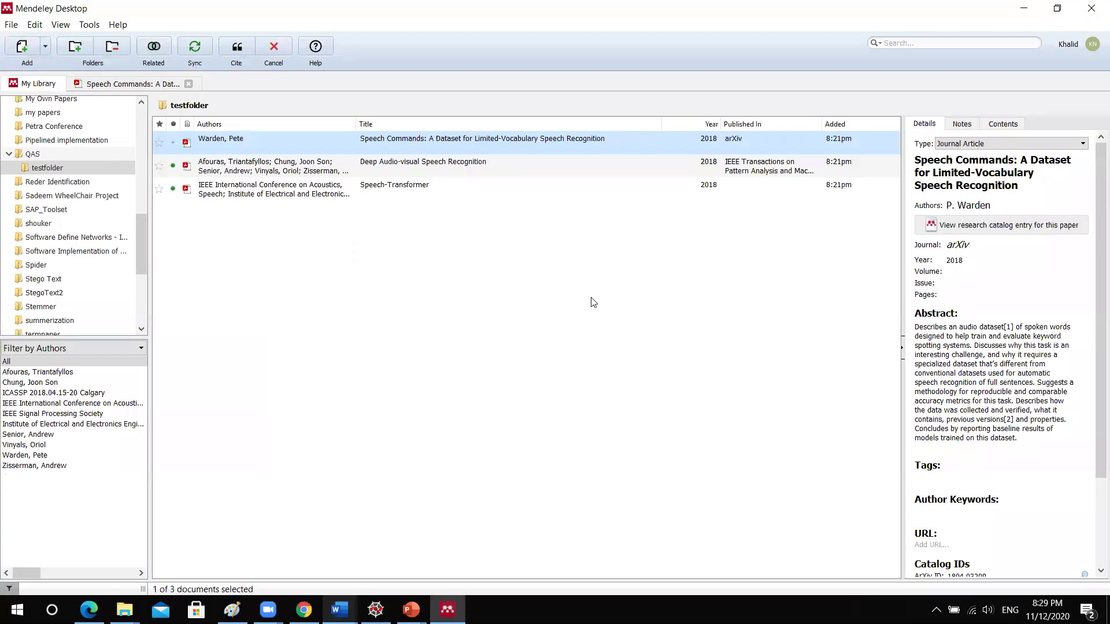
{"action": "left_click", "coordinate": [245, 168]}
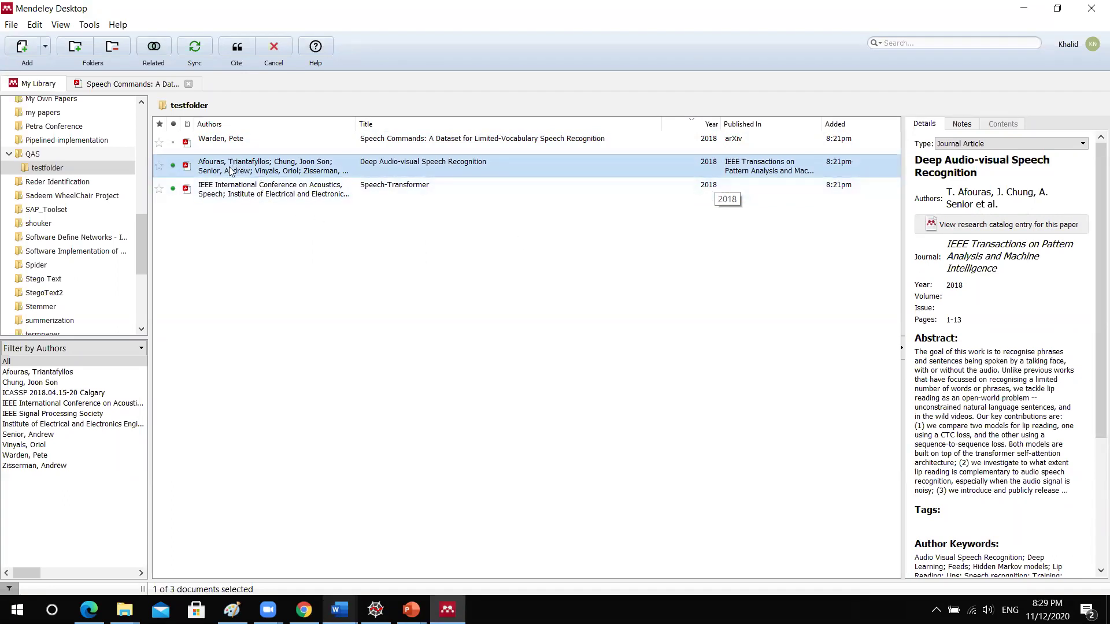
{"action": "left_click", "coordinate": [237, 51]}
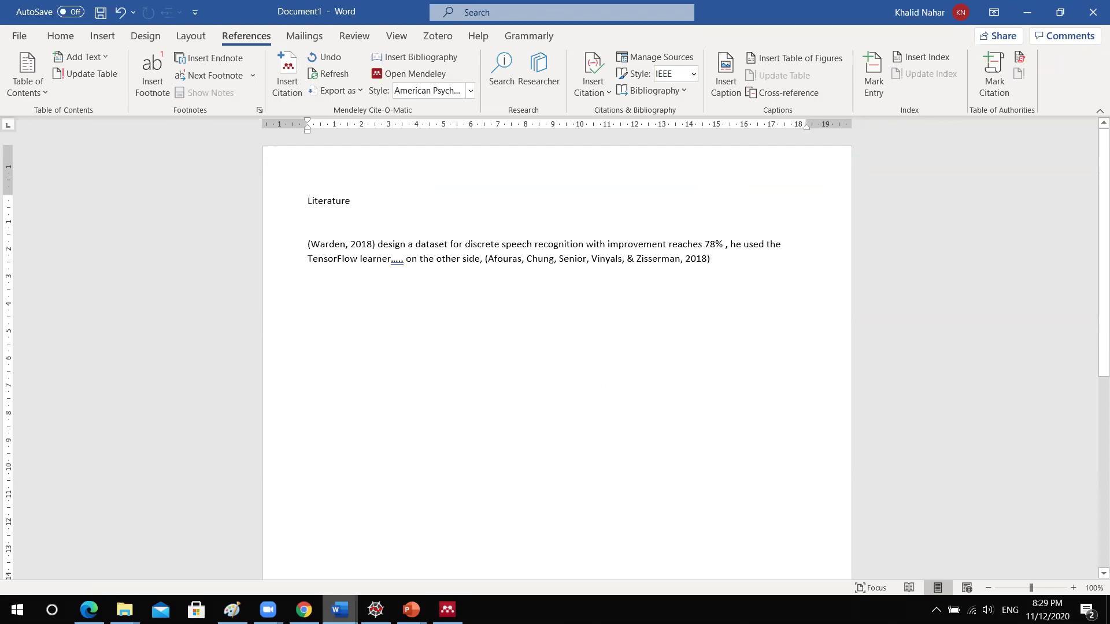
Step: Continue the sentence with "improve more general and bigger dataset which includes newly phrases that did not appear in"
{"action": "type", "text": "im"}
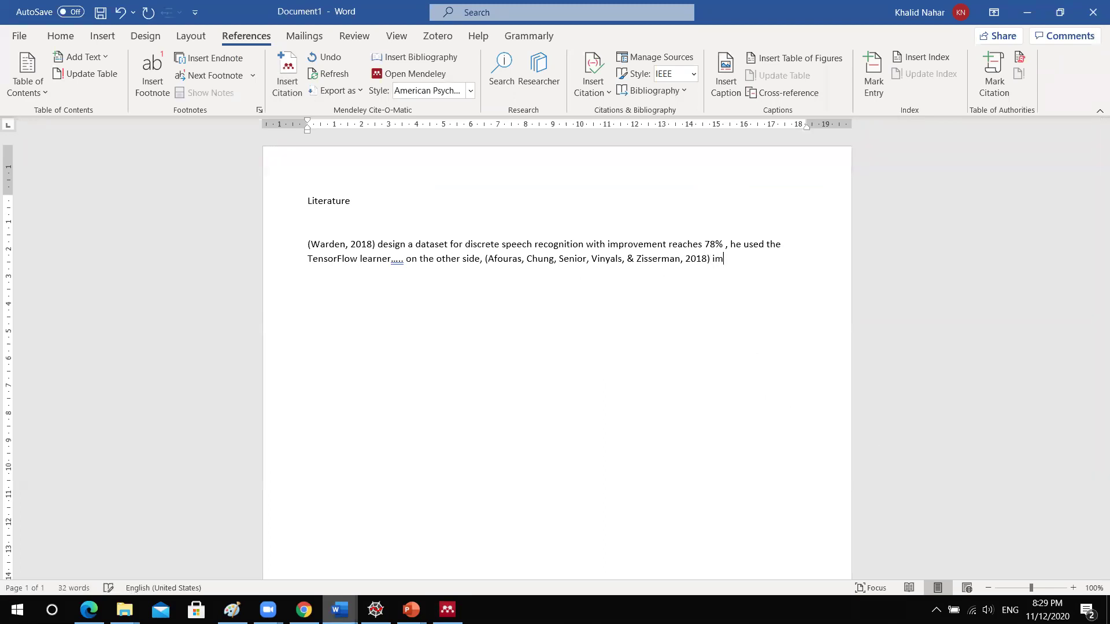
{"action": "type", "text": "prove"}
{"action": "type", "text": "more wider"}
{"action": "key", "text": "BackSpace"}
{"action": "key", "text": "BackSpace"}
{"action": "key", "text": "BackSpace"}
{"action": "key", "text": "BackSpace"}
{"action": "key", "text": "BackSpace"}
{"action": "key", "text": "BackSpace"}
{"action": "type", "text": "general a"}
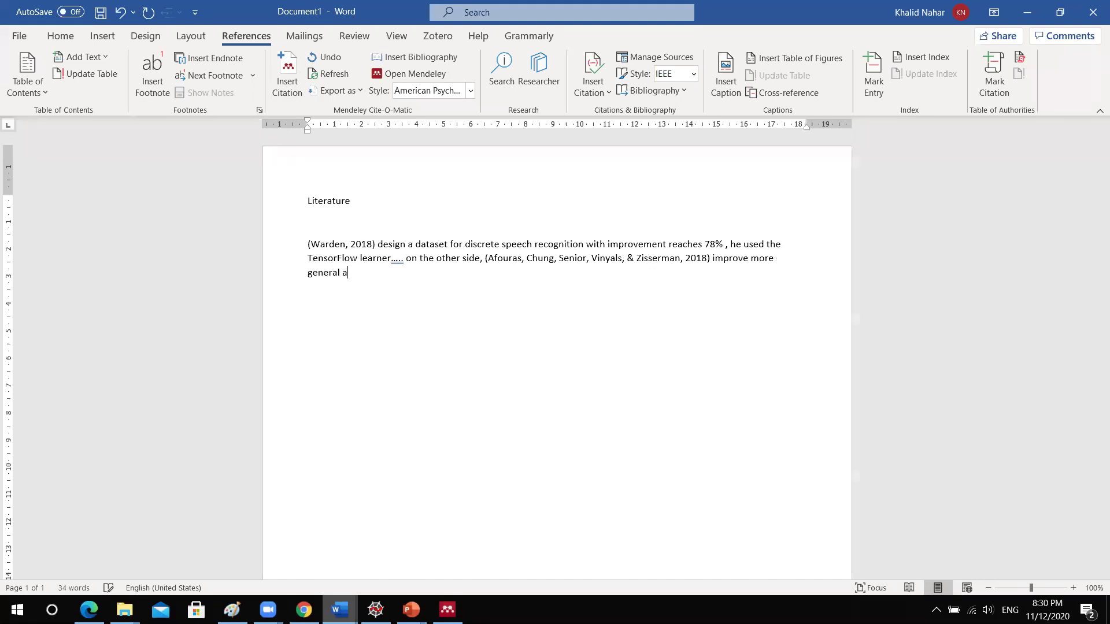
{"action": "type", "text": "nd bigger dataset which includes "}
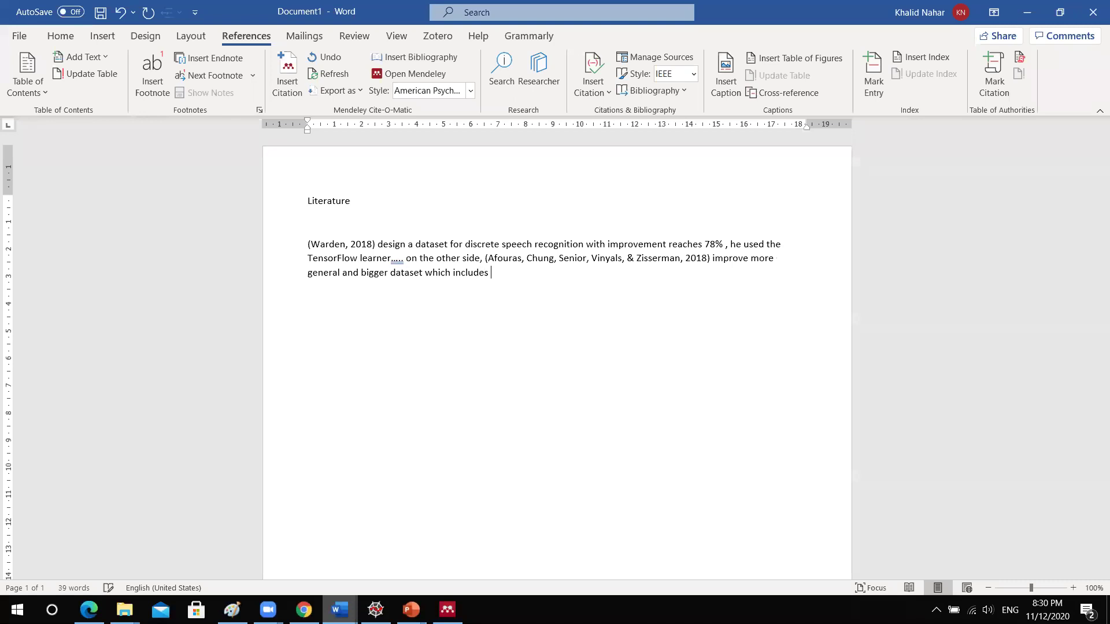
{"action": "type", "text": "newly phrases that did not appear in"}
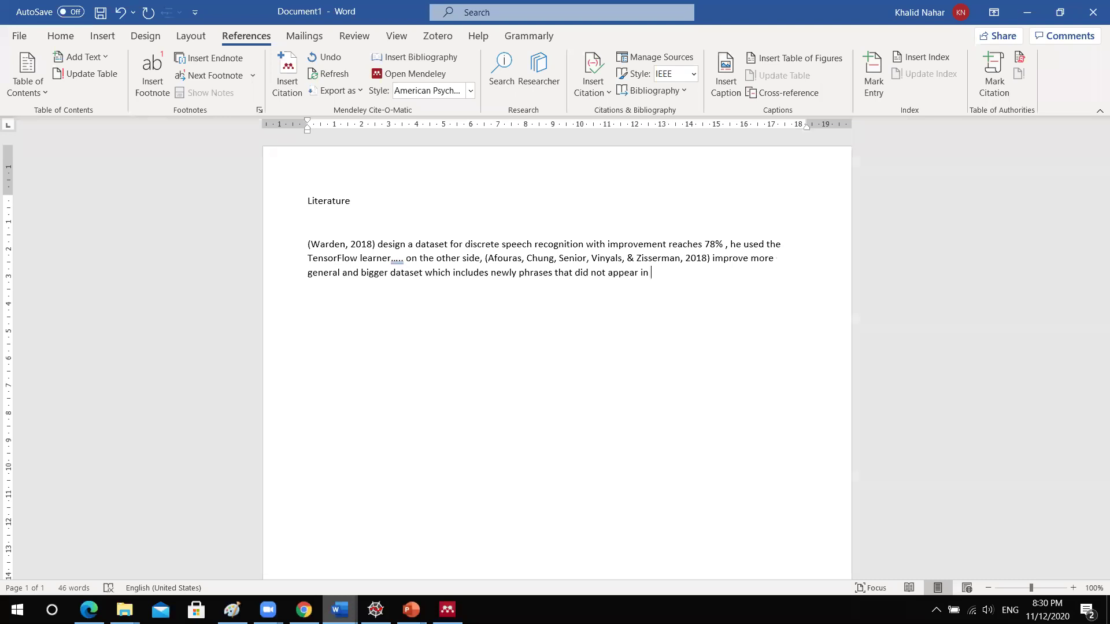
{"action": "type", "text": "o"}
{"action": "key", "text": "BackSpace"}
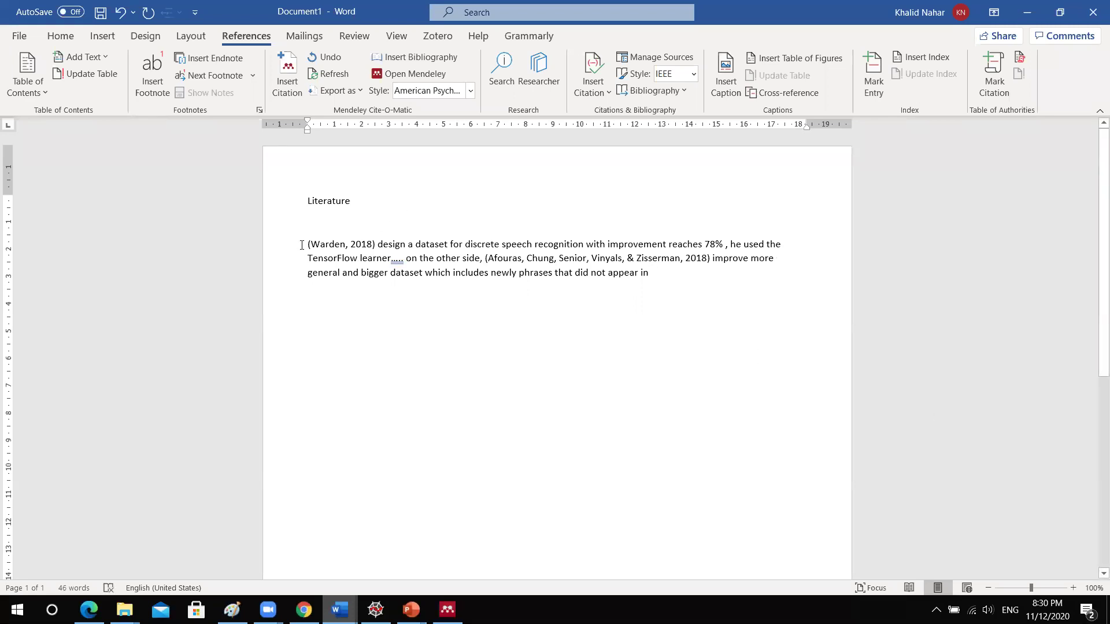
Step: Copy the citation that opens the paragraph to the end of the sentence and add a comma after it
{"action": "left_click_drag", "start_coordinate": [307, 242], "coordinate": [371, 245]}
{"action": "key", "text": "ctrl+c"}
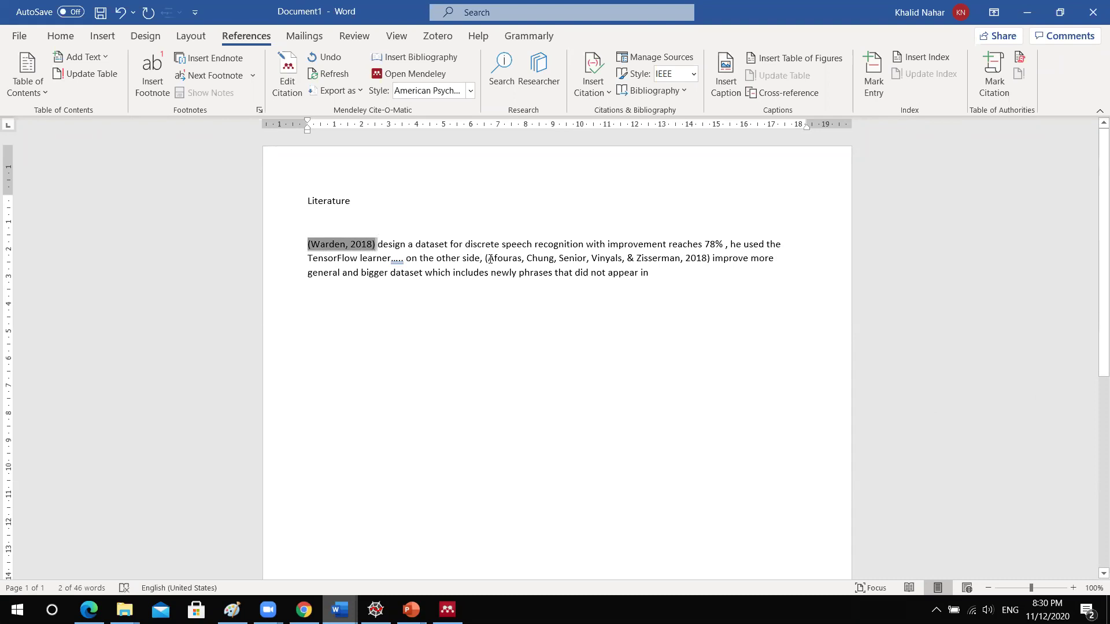
{"action": "left_click", "coordinate": [659, 273]}
{"action": "key", "text": "ctrl+v"}
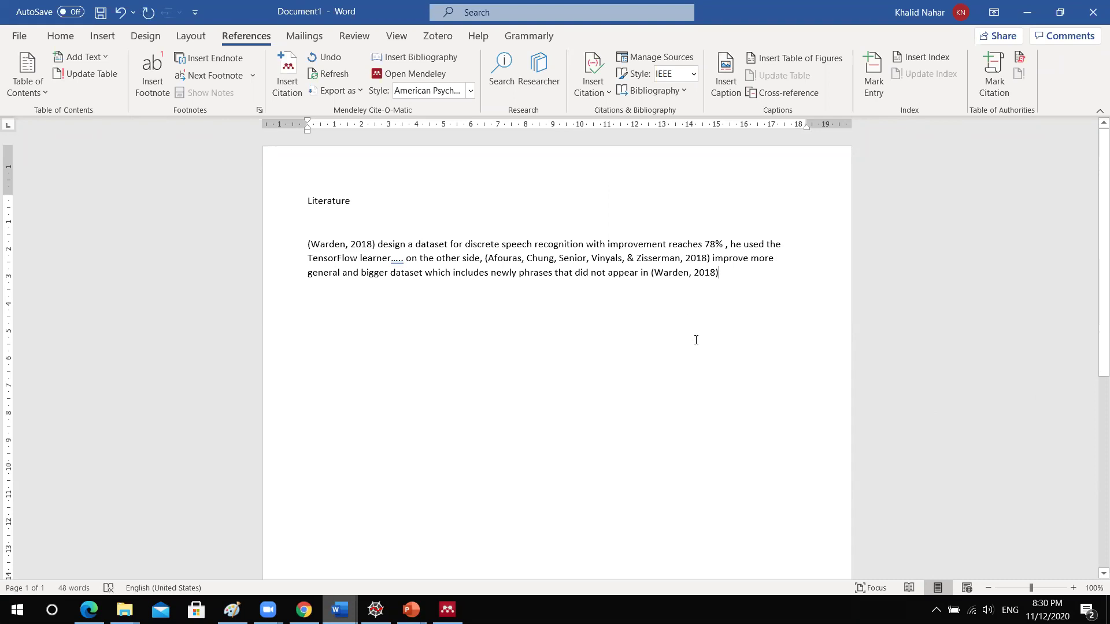
{"action": "type", "text": "and"}
{"action": "key", "text": "BackSpace"}
{"action": "key", "text": "BackSpace"}
{"action": "key", "text": "BackSpace"}
{"action": "key", "text": "BackSpace"}
{"action": "type", "text": ","}
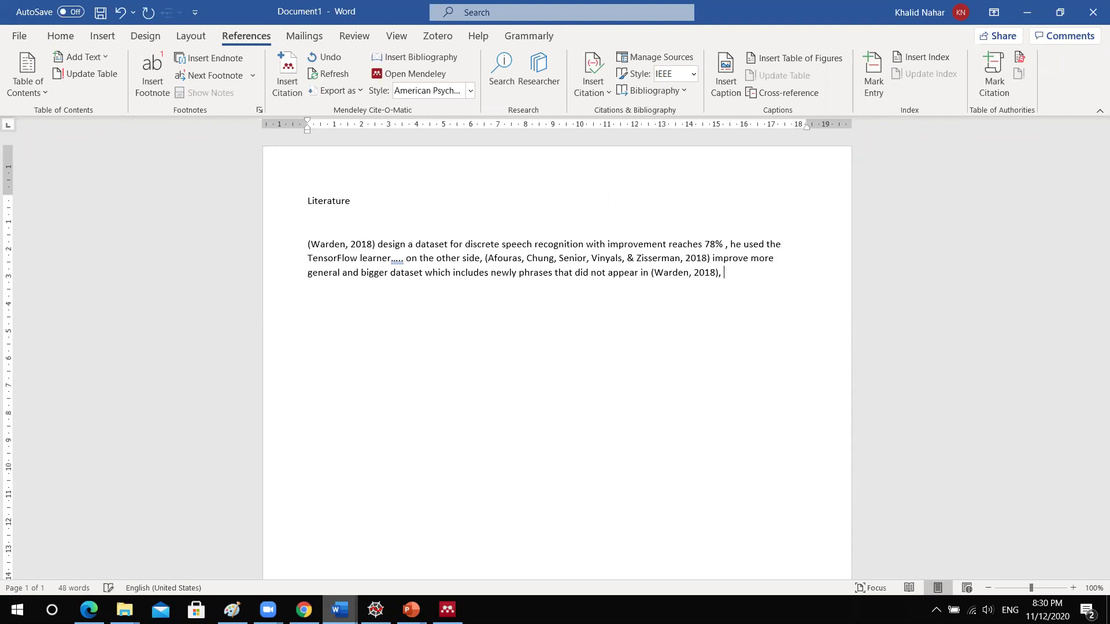
Step: Finish the sentence with "and it shows greater improvement that reaches 90%."
{"action": "type", "text": " and it"}
{"action": "type", "text": " shows "}
{"action": "type", "text": "greater"}
{"action": "type", "text": " impro"}
{"action": "type", "text": "vement "}
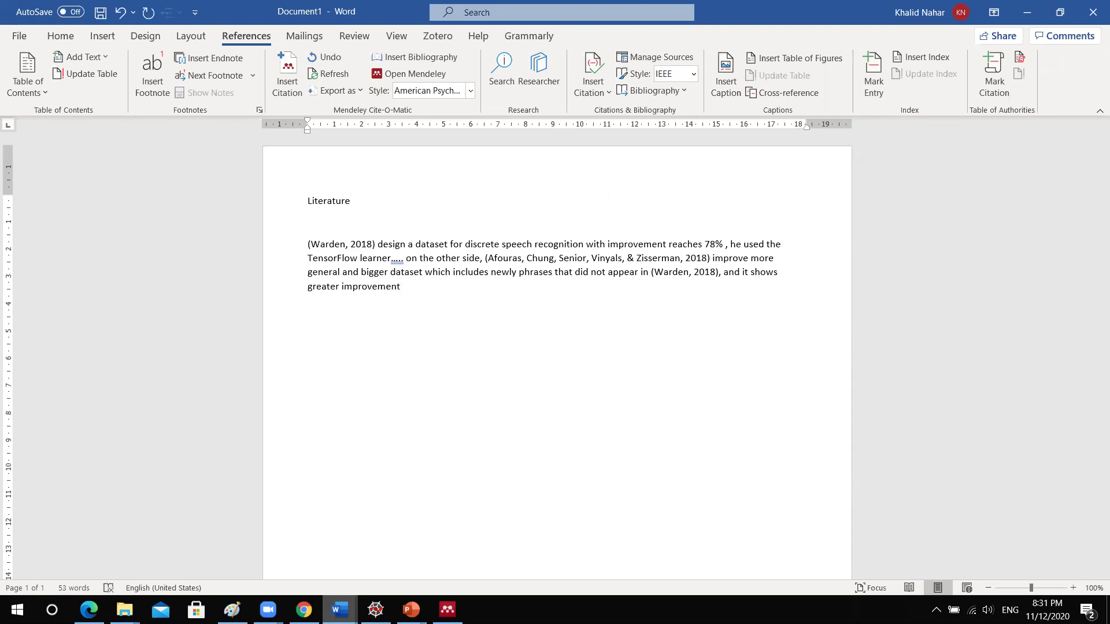
{"action": "type", "text": "that re"}
{"action": "type", "text": "aches"}
{"action": "type", "text": " 990%"}
{"action": "key", "text": "BackSpace"}
{"action": "key", "text": "BackSpace"}
{"action": "key", "text": "BackSpace"}
{"action": "type", "text": "0%."}
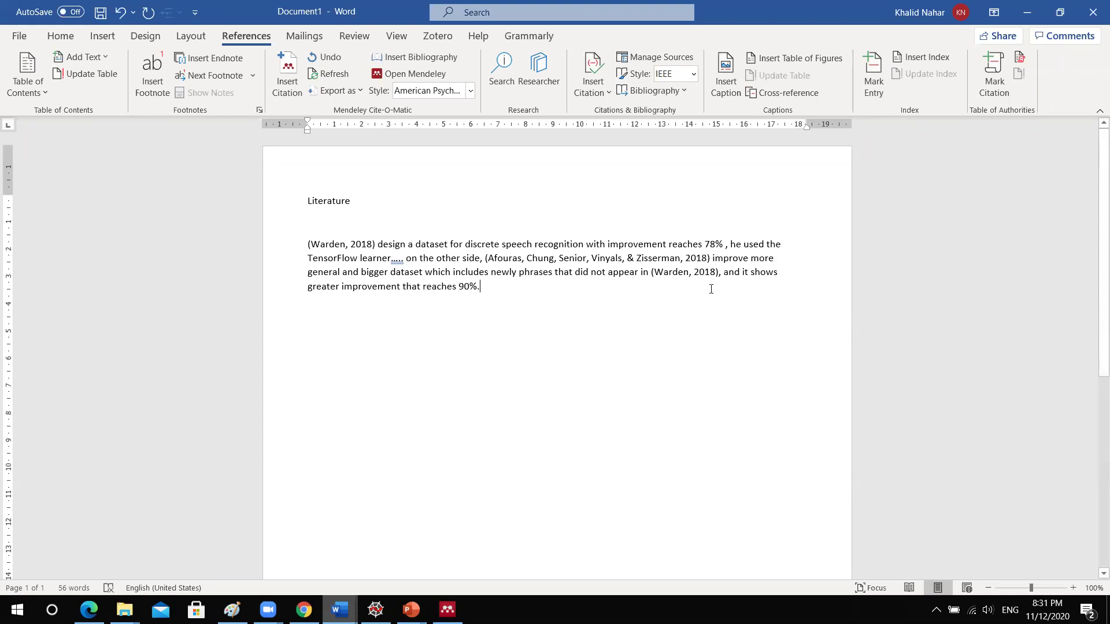
Step: Add three new lines after the literature paragraph and insert a page break to start a new page
{"action": "key", "text": "Return"}
{"action": "key", "text": "Return"}
{"action": "key", "text": "Return"}
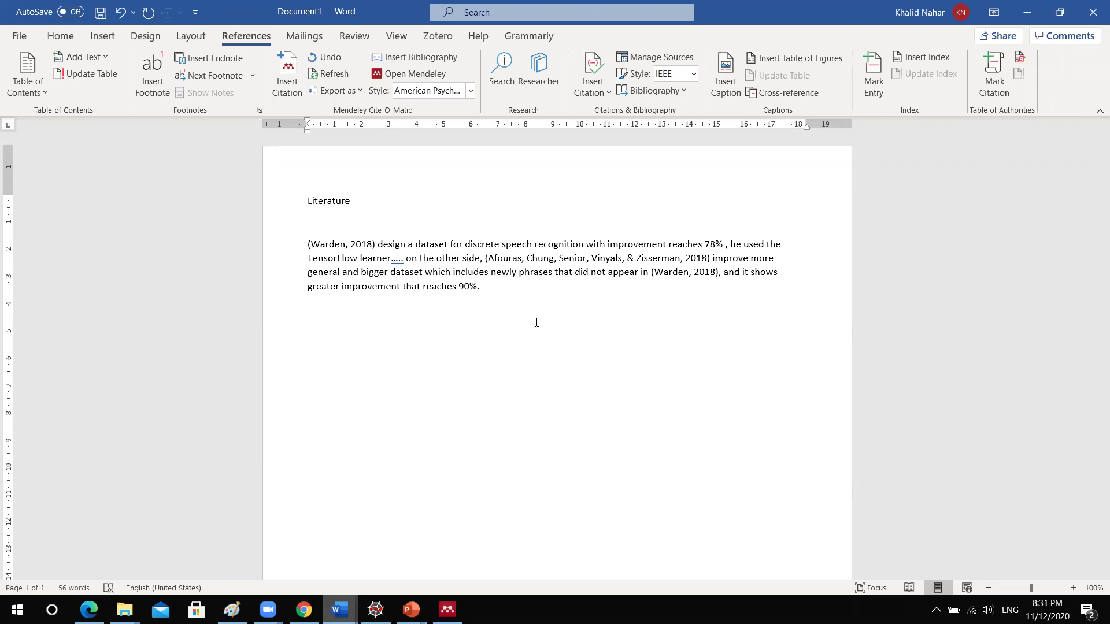
{"action": "key", "text": "ctrl+Return"}
{"action": "mouse_move", "coordinate": [339, 610]}
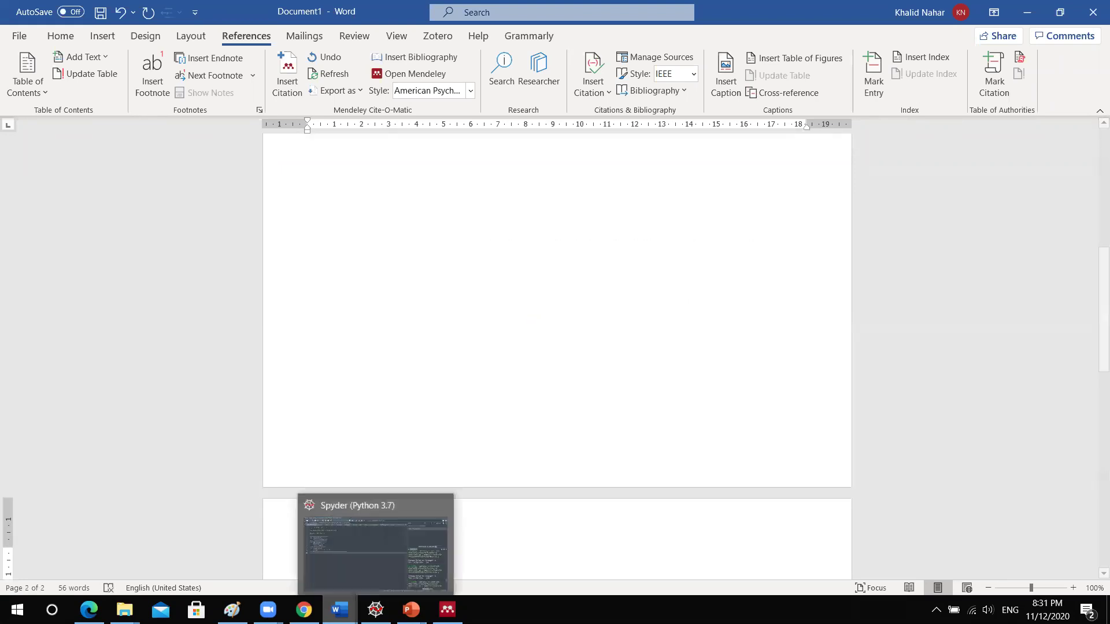
{"action": "scroll", "coordinate": [441, 324], "scroll_direction": "down", "scroll_amount": 4}
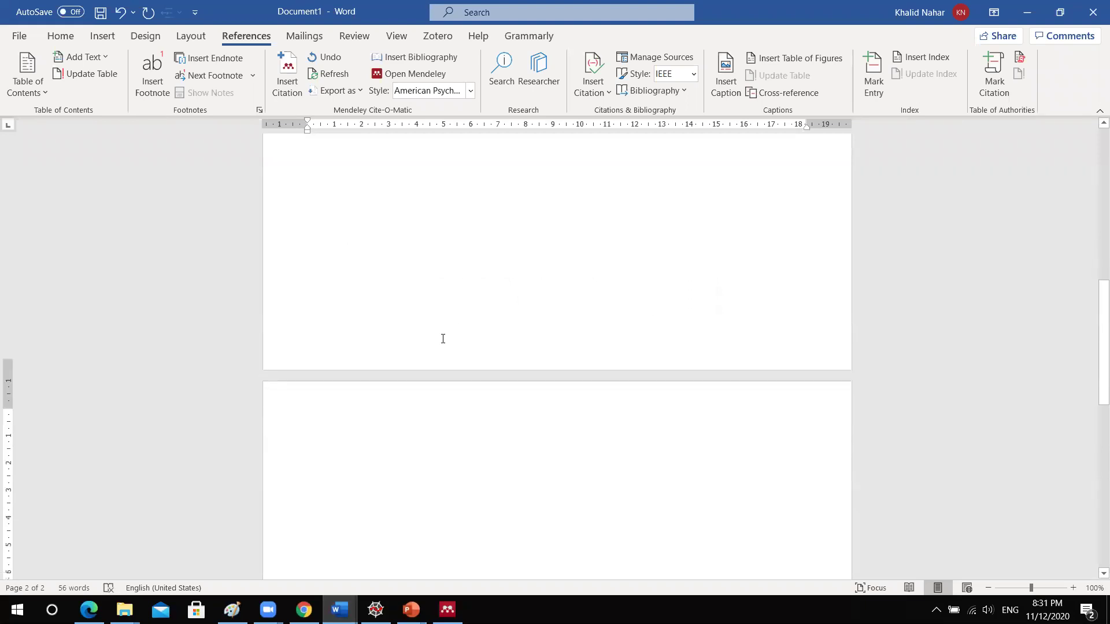
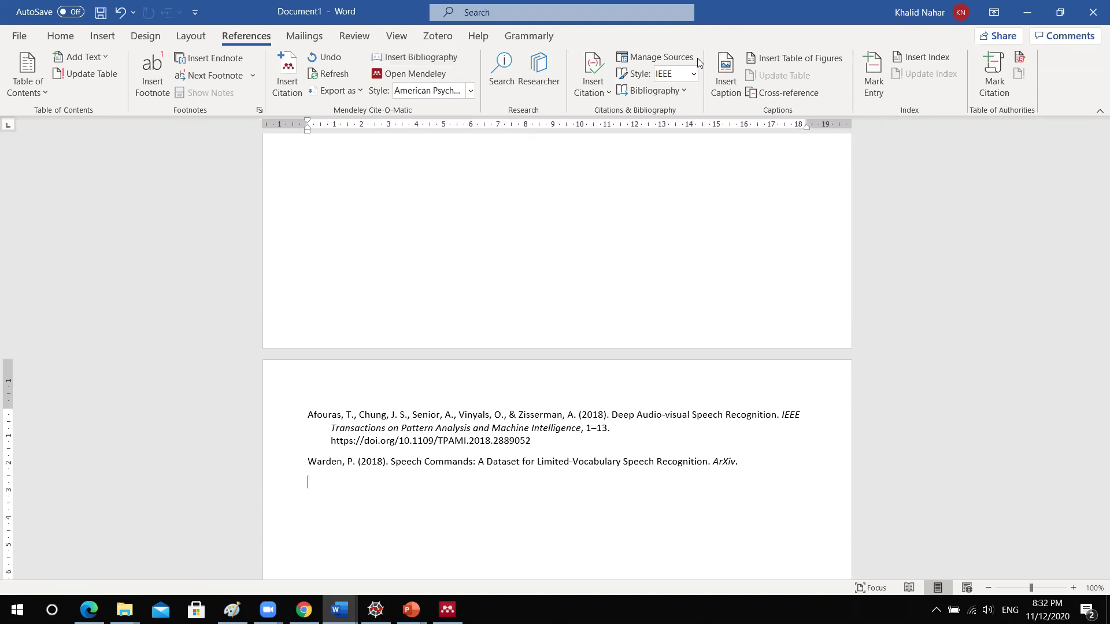
Step: Switch to Mendeley Desktop to view the details of the "Speech Commands" paper, and return to Document1 in Word
{"action": "left_click", "coordinate": [447, 609]}
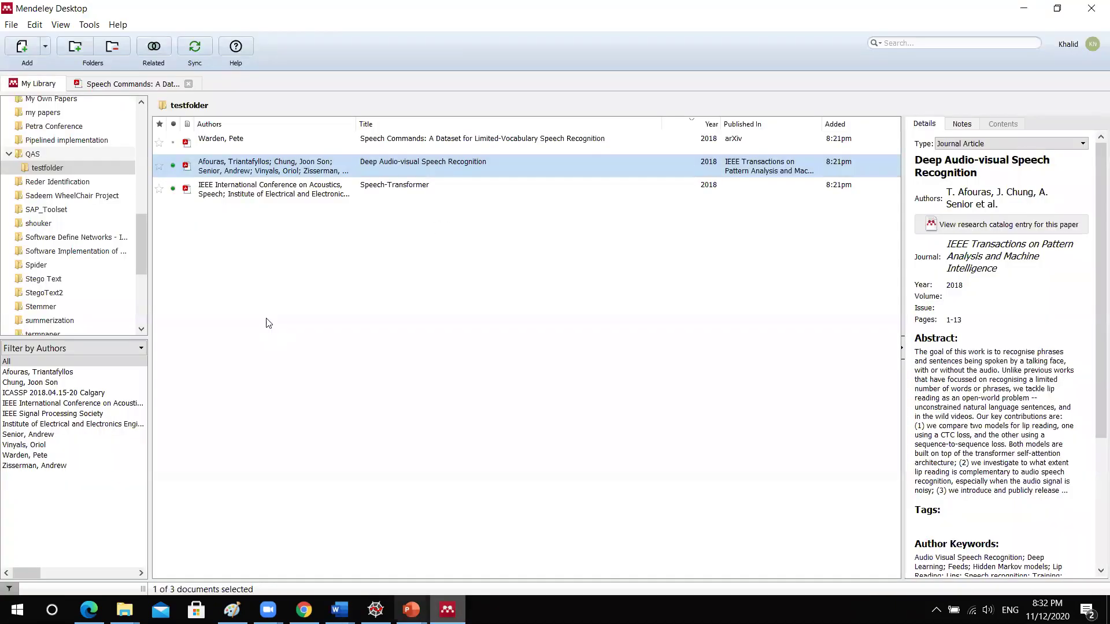
{"action": "left_click", "coordinate": [220, 143]}
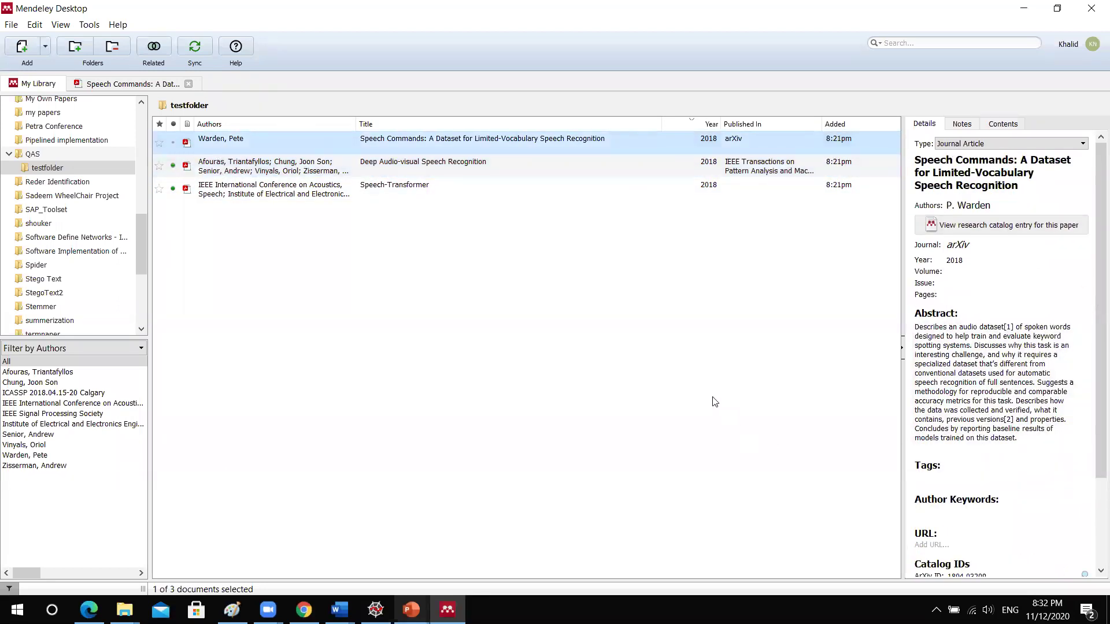
{"action": "left_click", "coordinate": [339, 610]}
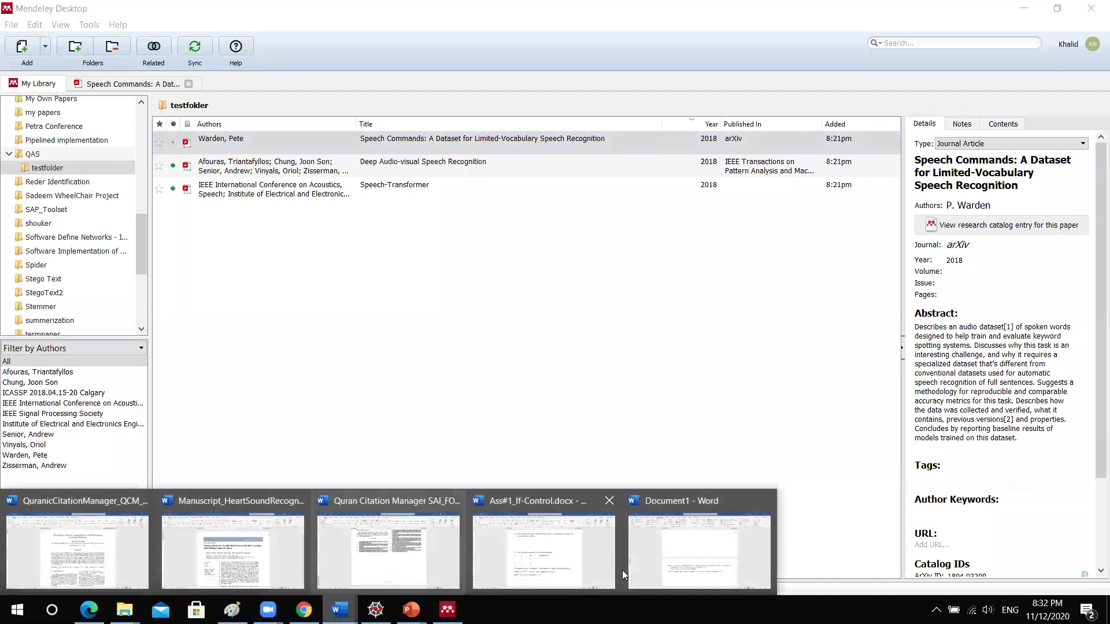
{"action": "left_click", "coordinate": [699, 541]}
Step: Add the heading "References" on its own line above the bibliography entries
{"action": "scroll", "coordinate": [382, 477], "scroll_direction": "up", "scroll_amount": 3}
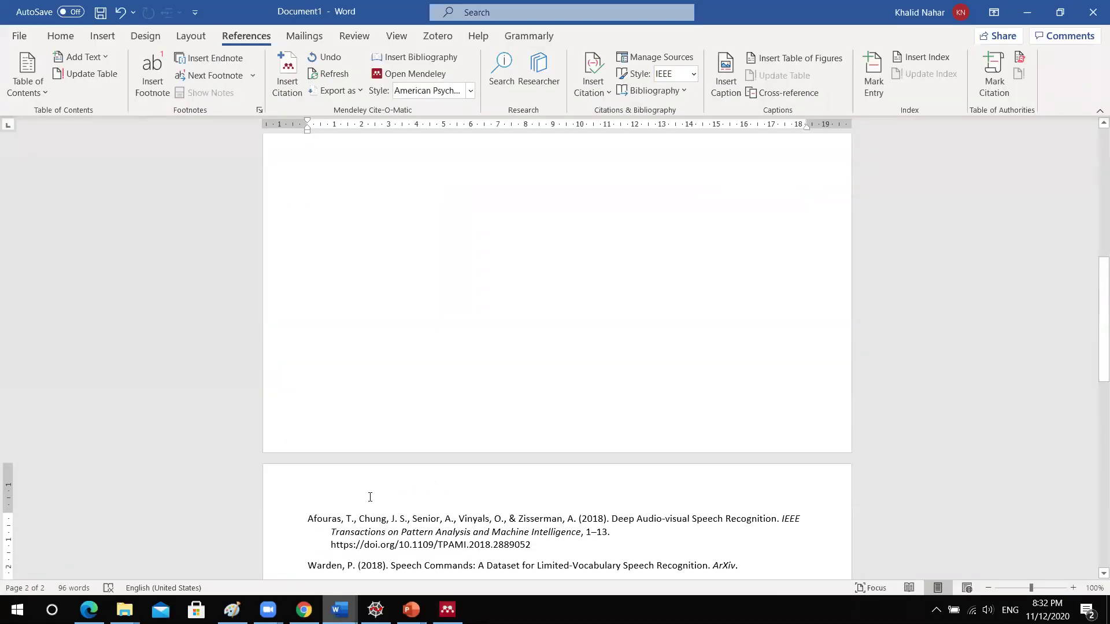
{"action": "left_click", "coordinate": [308, 518]}
{"action": "key", "text": "Return"}
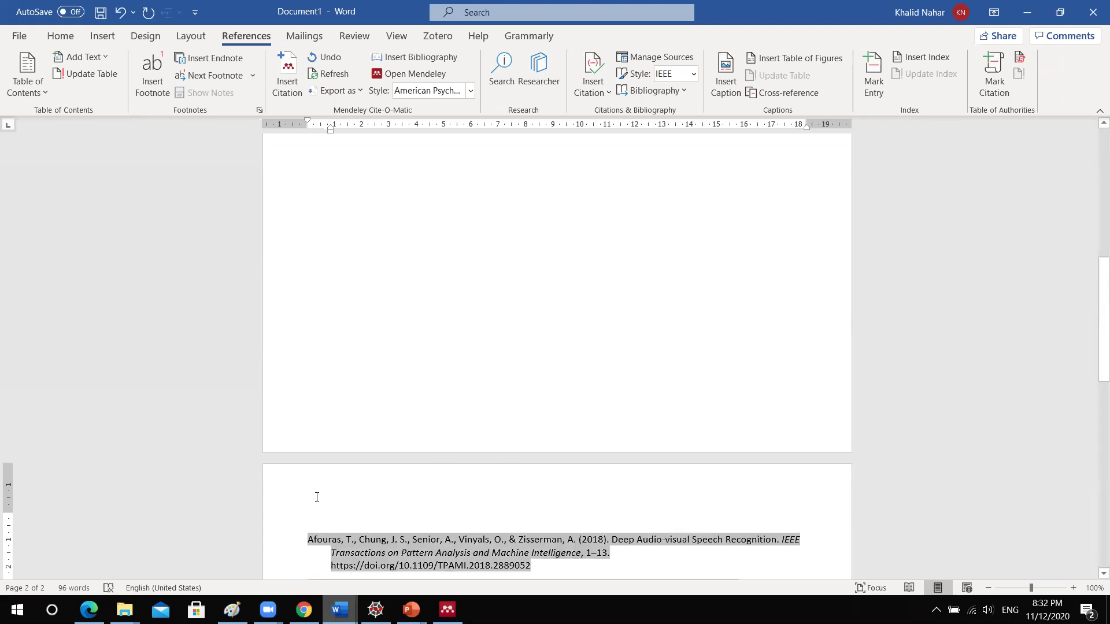
{"action": "left_click", "coordinate": [321, 522]}
{"action": "type", "text": "References"}
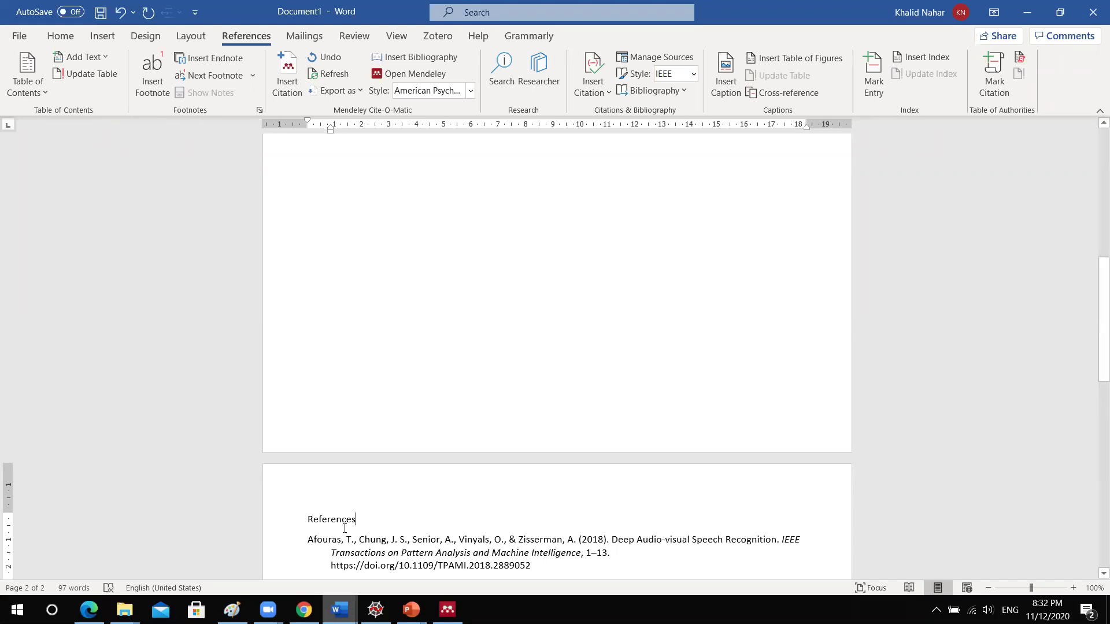
Step: Make the "References" heading bold and enlarge it to 20 pt
{"action": "double_click", "coordinate": [345, 523]}
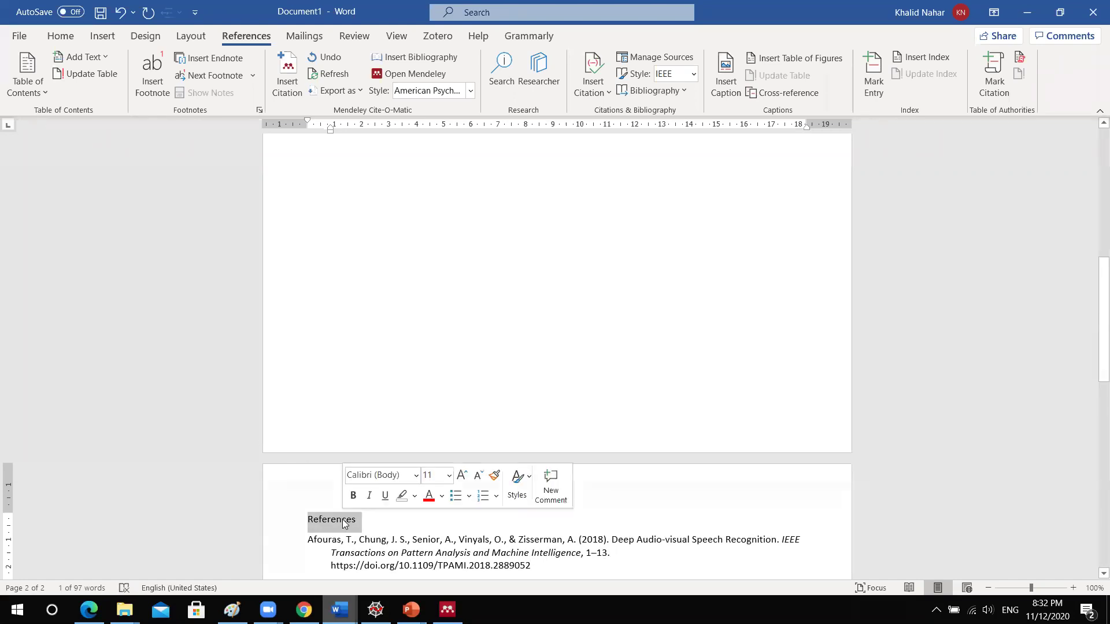
{"action": "key", "text": "ctrl+b"}
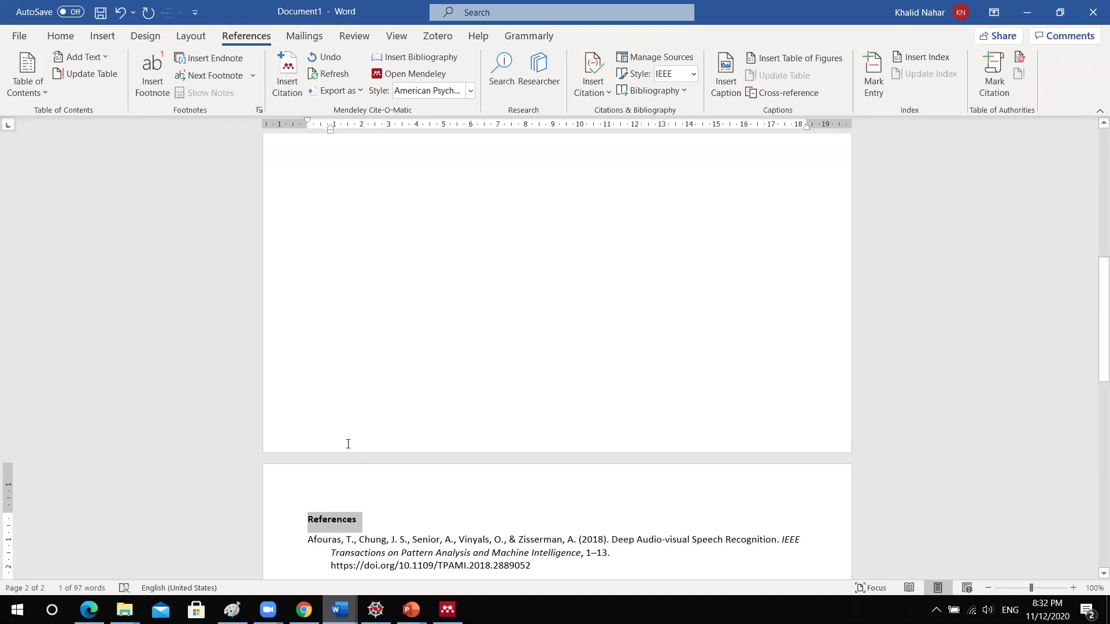
{"action": "left_click", "coordinate": [67, 39]}
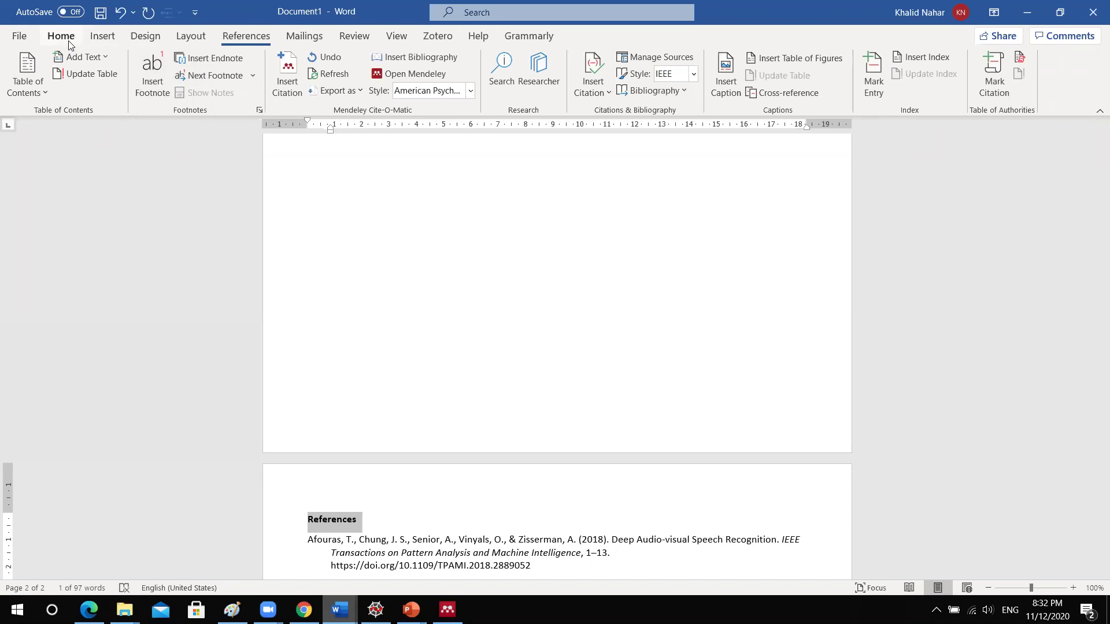
{"action": "left_click", "coordinate": [241, 64]}
{"action": "left_click", "coordinate": [241, 64]}
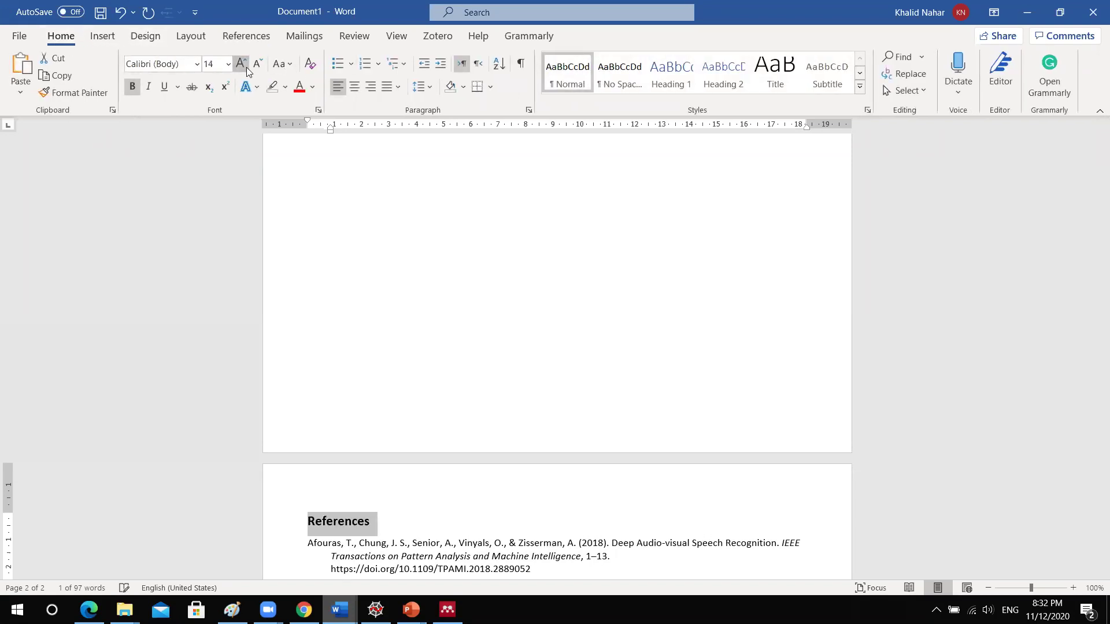
{"action": "left_click", "coordinate": [241, 63]}
{"action": "left_click", "coordinate": [241, 64]}
{"action": "left_click", "coordinate": [241, 63]}
{"action": "scroll", "coordinate": [441, 482], "scroll_direction": "down", "scroll_amount": 3}
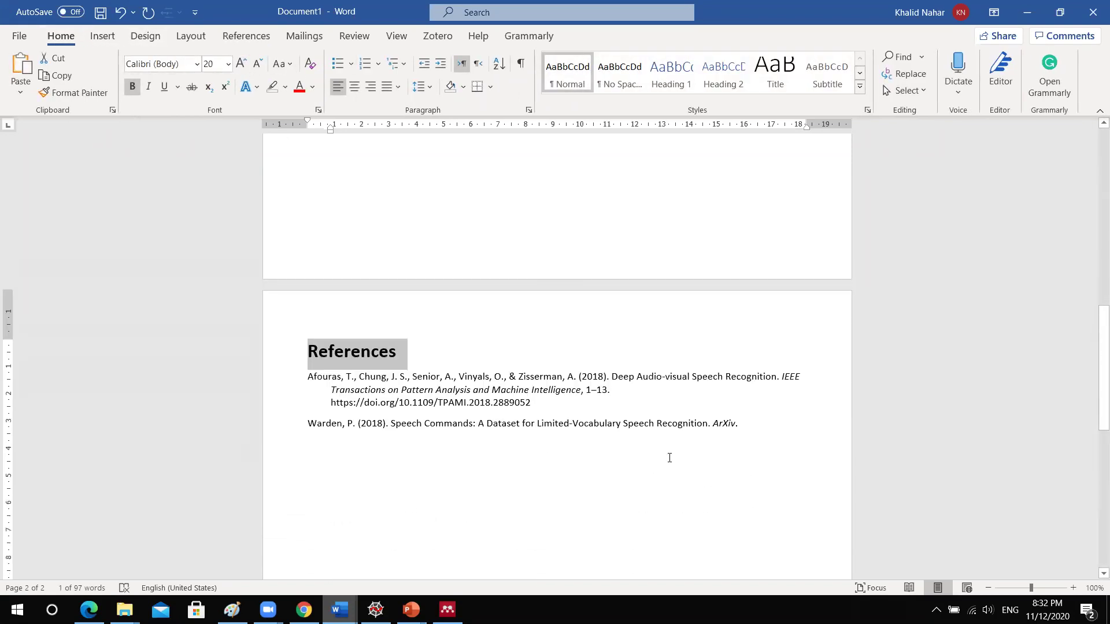
{"action": "left_click", "coordinate": [311, 470]}
Step: Add "Meanwhile," after "90%." at the end of the literature paragraph
{"action": "scroll", "coordinate": [697, 328], "scroll_direction": "up", "scroll_amount": 9}
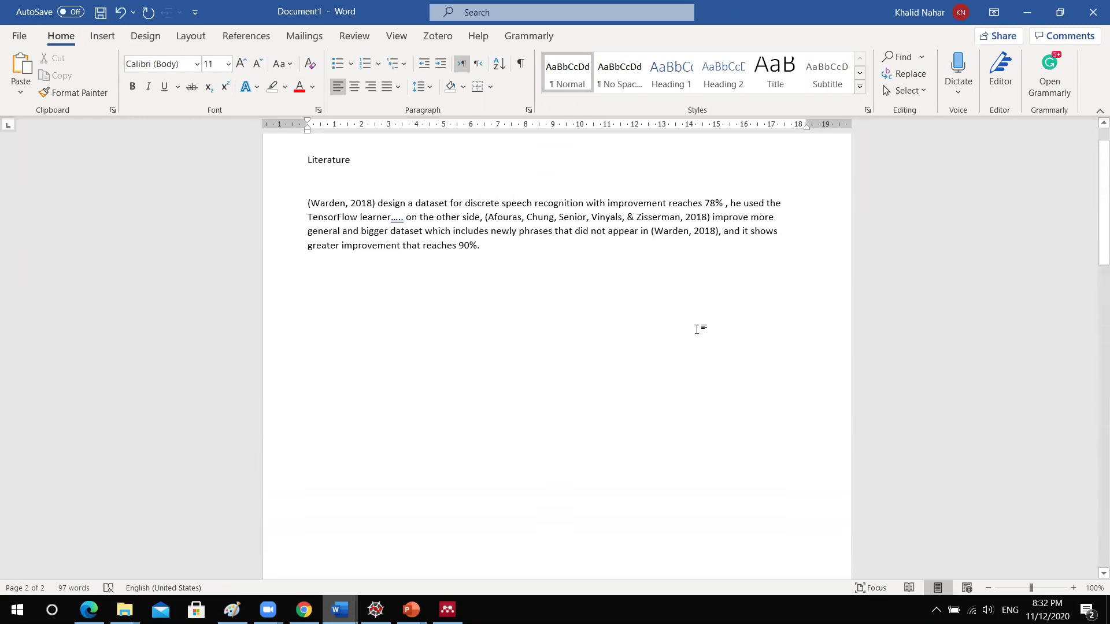
{"action": "left_click", "coordinate": [506, 286]}
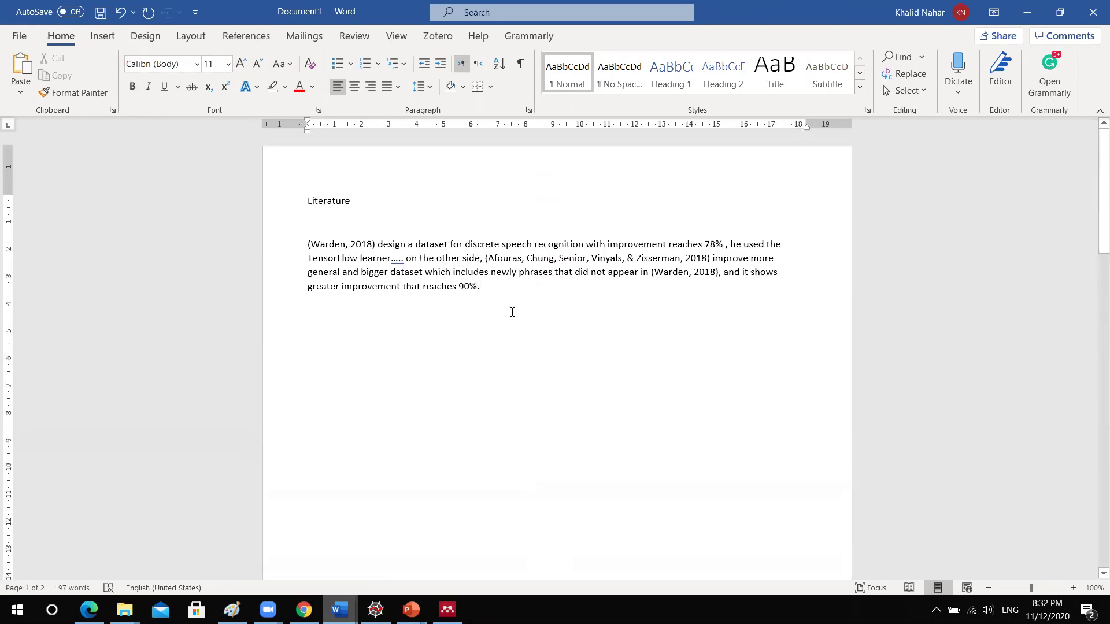
{"action": "type", "text": "m"}
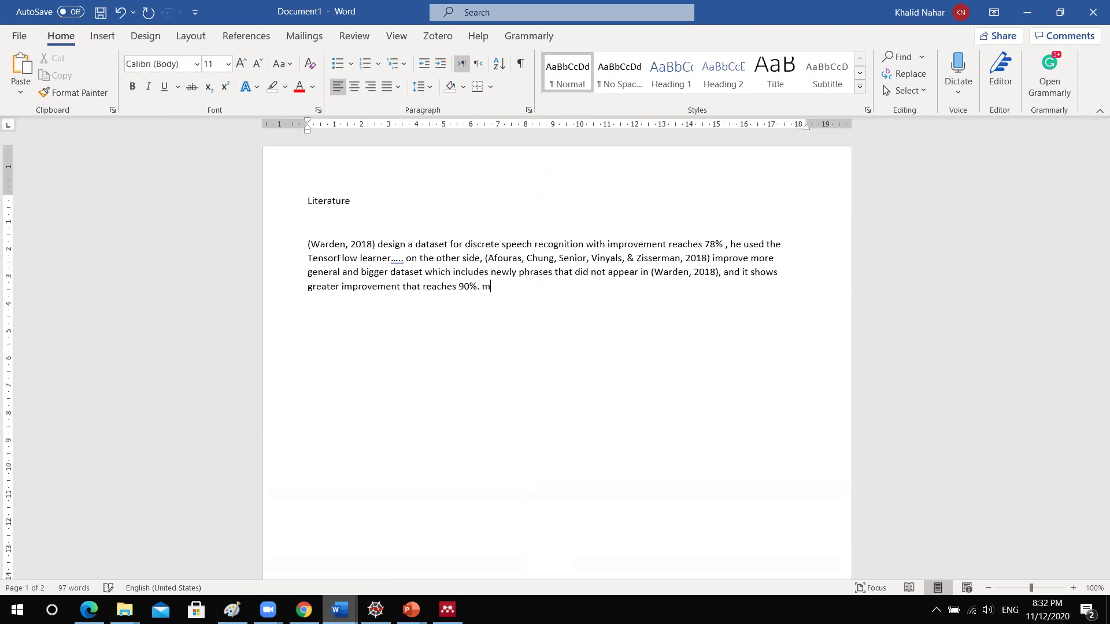
{"action": "type", "text": "eanwhile,"}
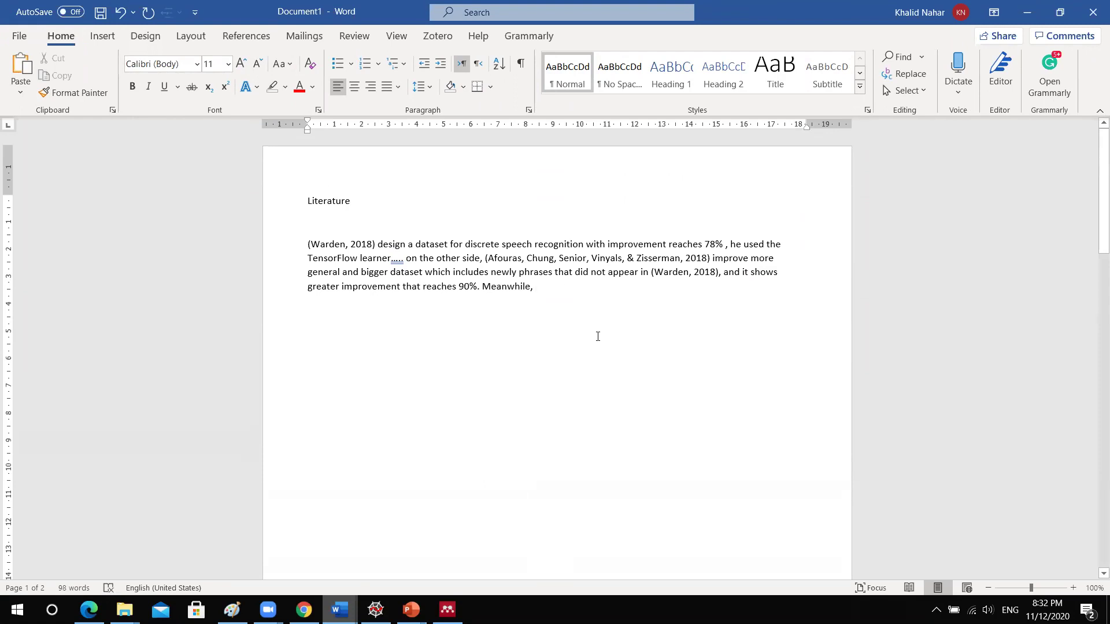
Step: Try citing the "Speech-Transformer" paper from Mendeley Desktop after "Meanwhile," in the literature paragraph, and undo the insertion
{"action": "left_click", "coordinate": [245, 36]}
{"action": "left_click", "coordinate": [286, 94]}
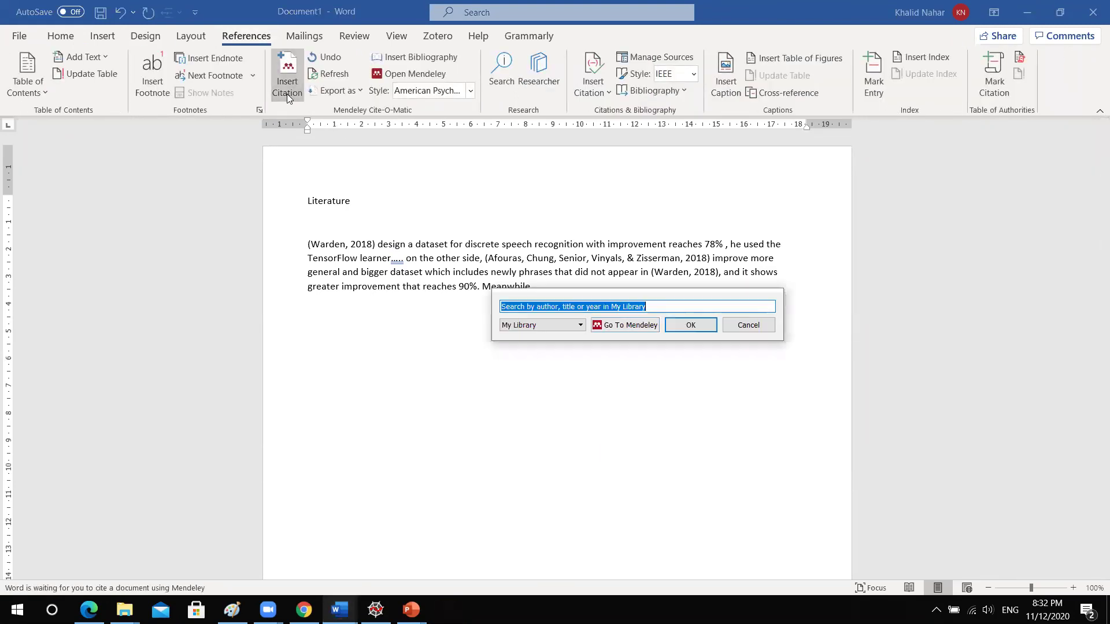
{"action": "left_click", "coordinate": [618, 325]}
{"action": "left_click", "coordinate": [218, 168]}
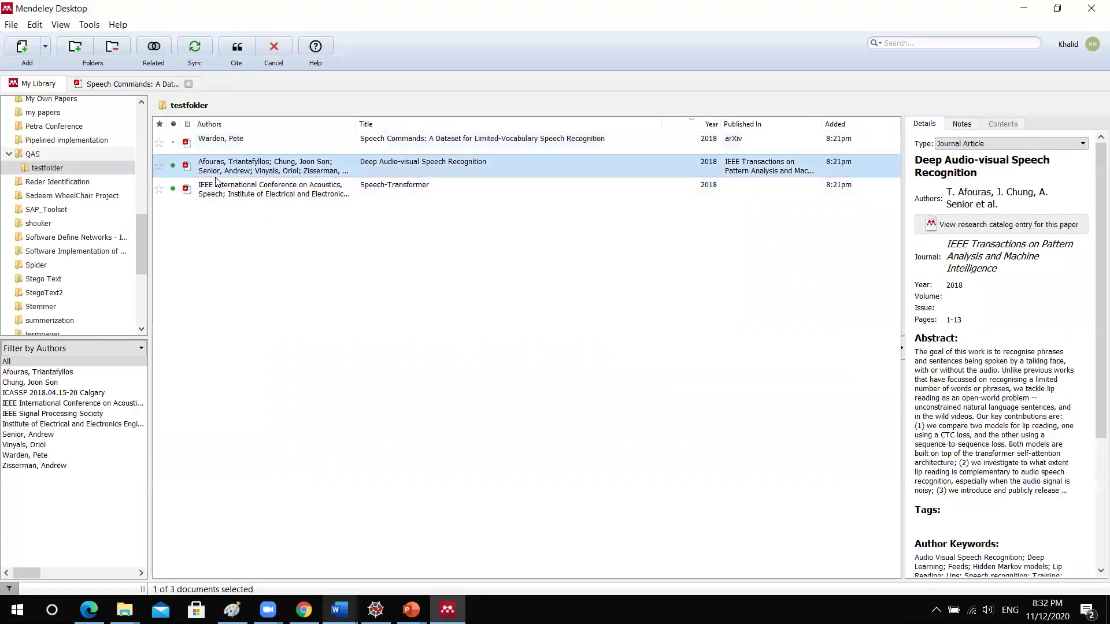
{"action": "left_click", "coordinate": [220, 193]}
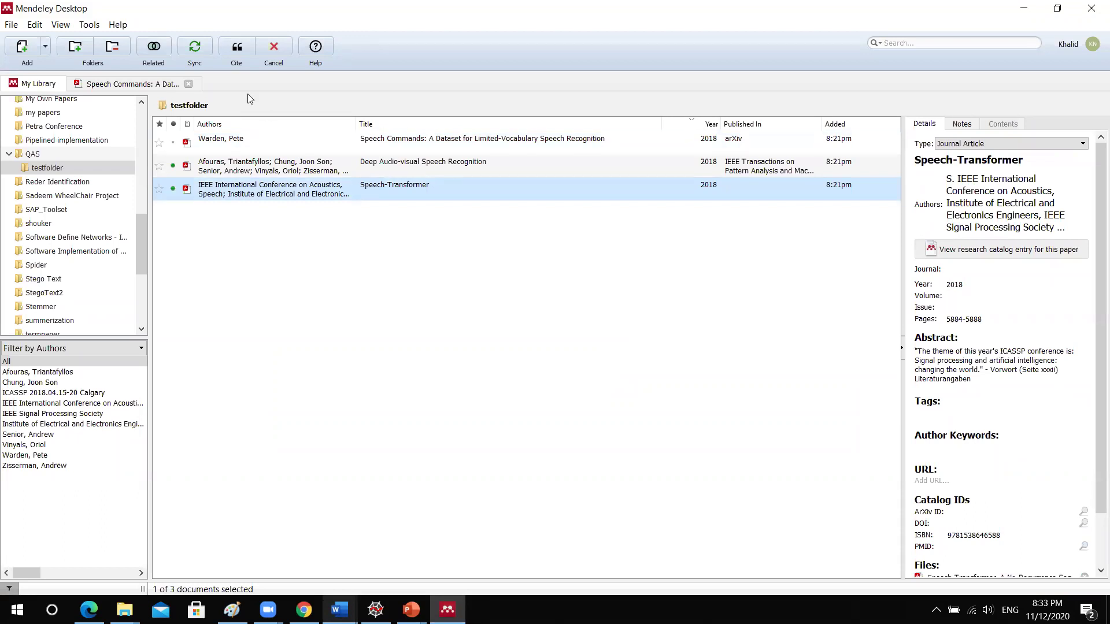
{"action": "left_click", "coordinate": [233, 46]}
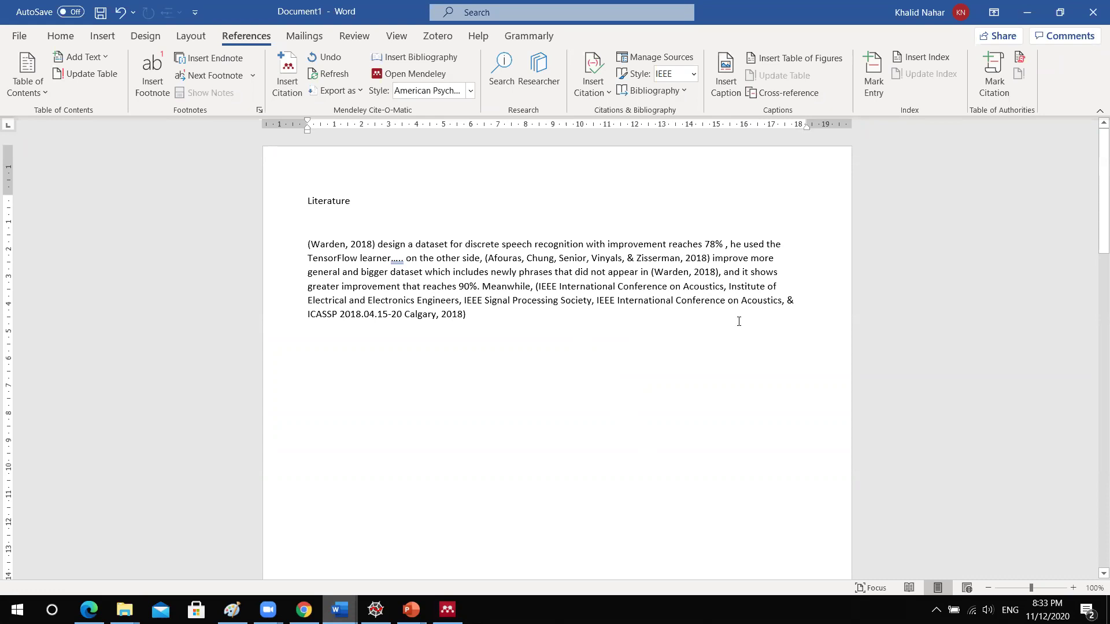
{"action": "left_click", "coordinate": [121, 12]}
{"action": "left_click", "coordinate": [553, 285]}
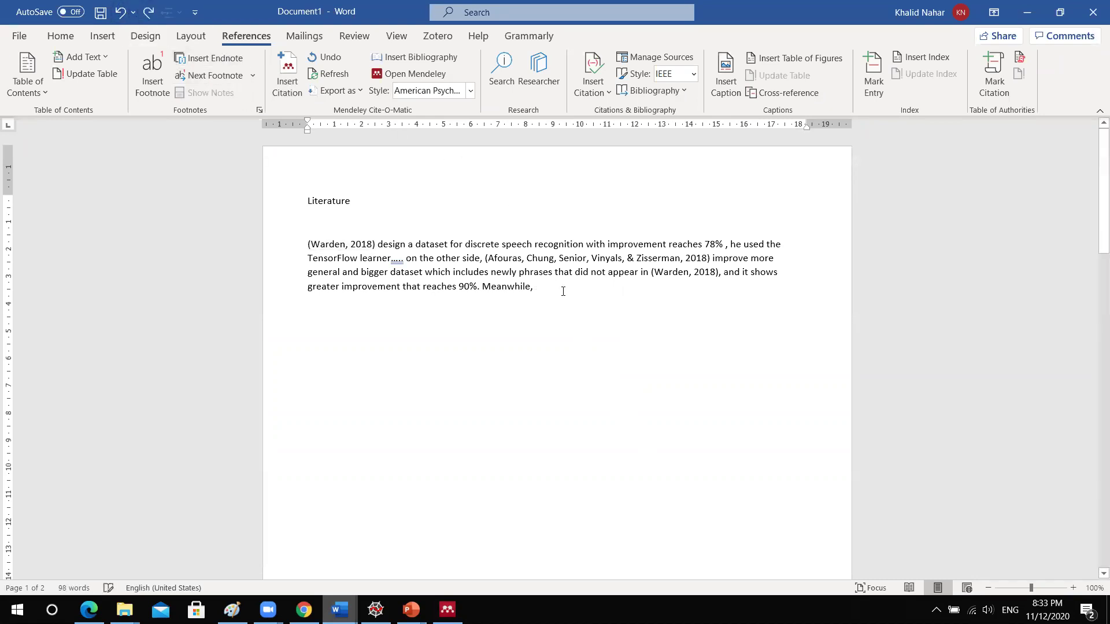
Step: Insert the "Speech-Transformer" citation from Mendeley once more at the end of the paragraph, and undo it again
{"action": "left_click", "coordinate": [289, 83]}
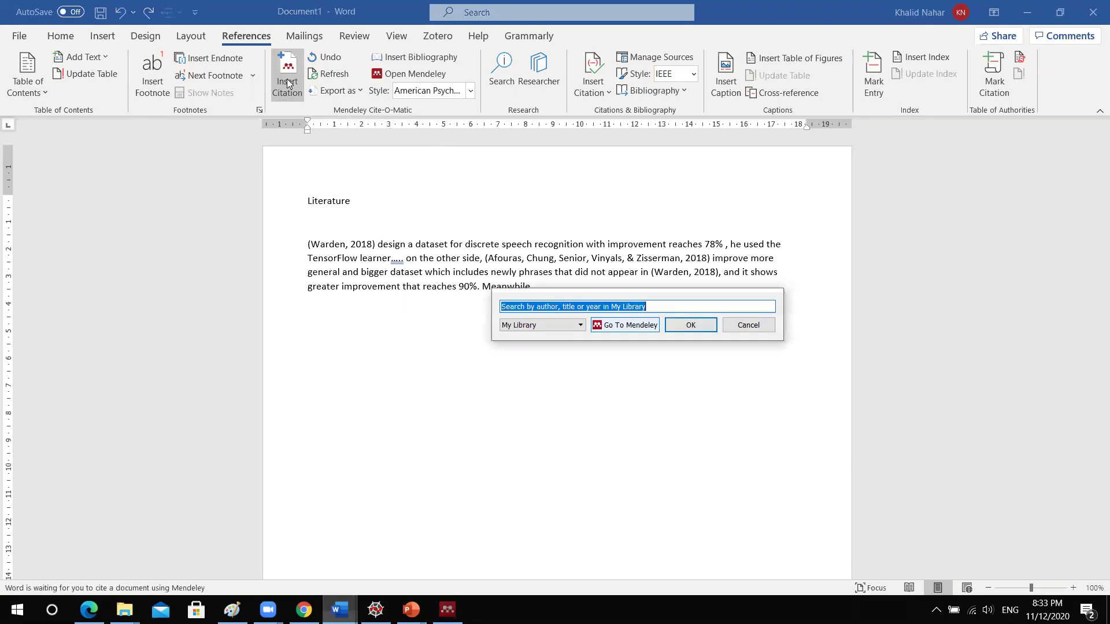
{"action": "left_click", "coordinate": [623, 325]}
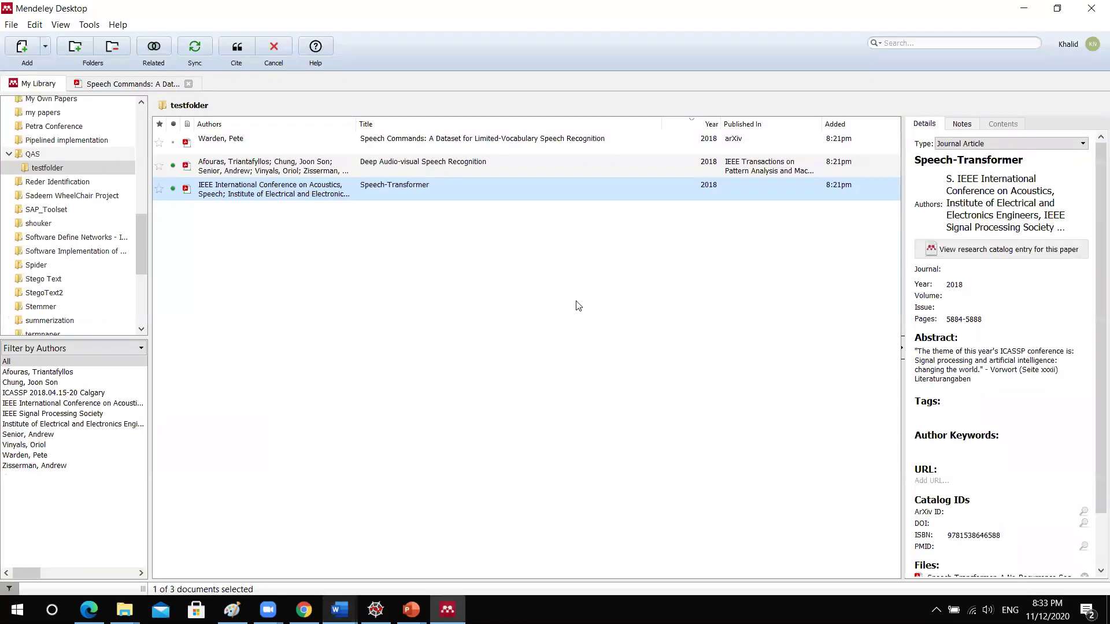
{"action": "left_click", "coordinate": [234, 50]}
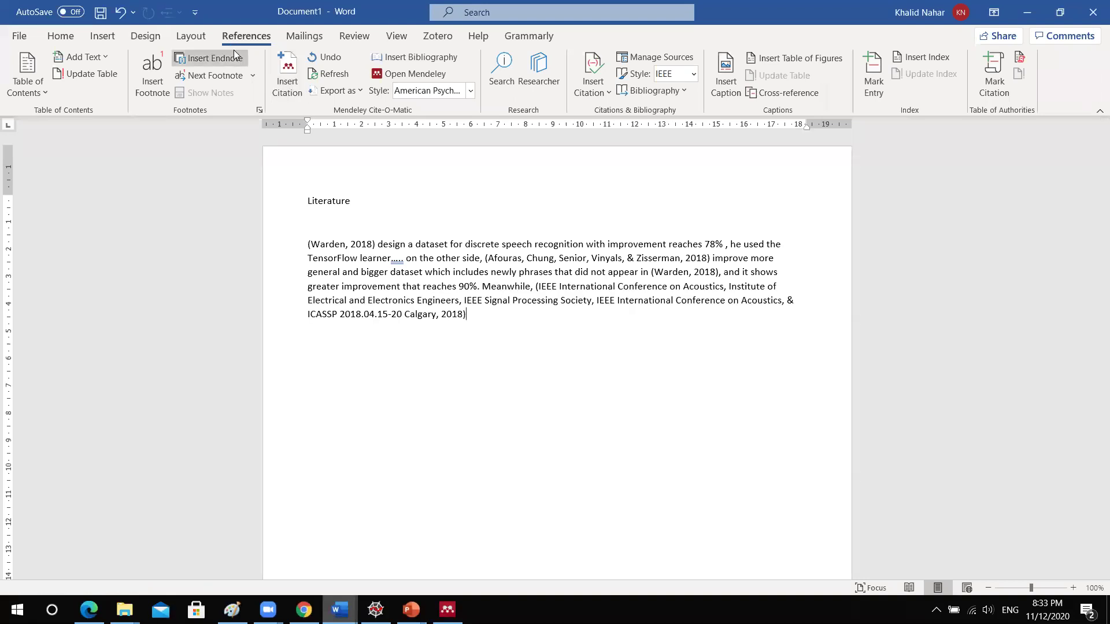
{"action": "left_click", "coordinate": [119, 12]}
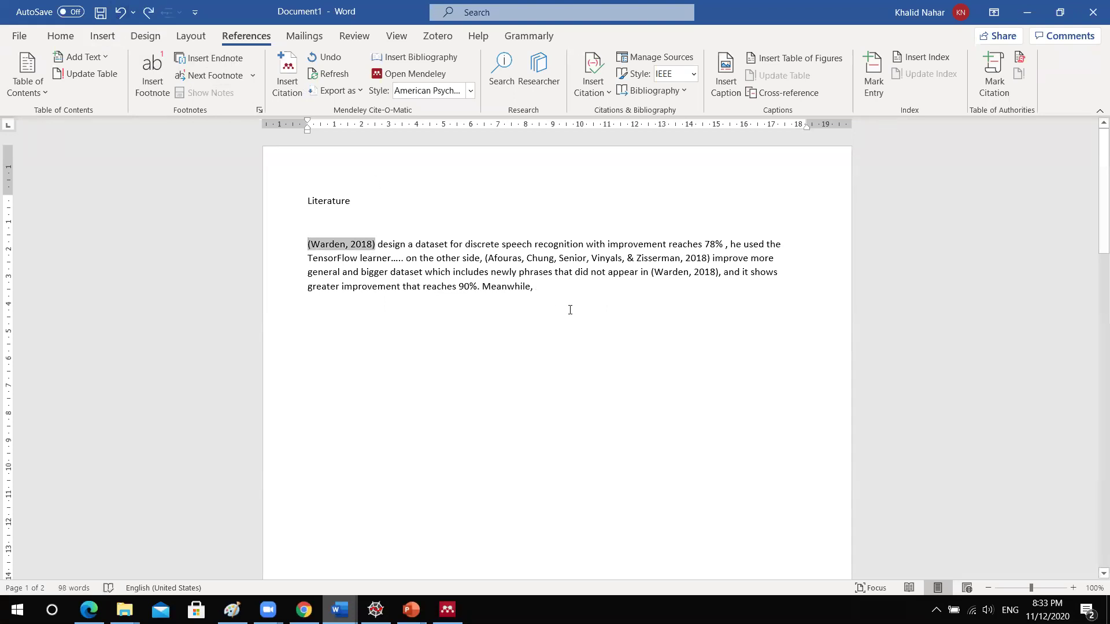
{"action": "left_click", "coordinate": [557, 294]}
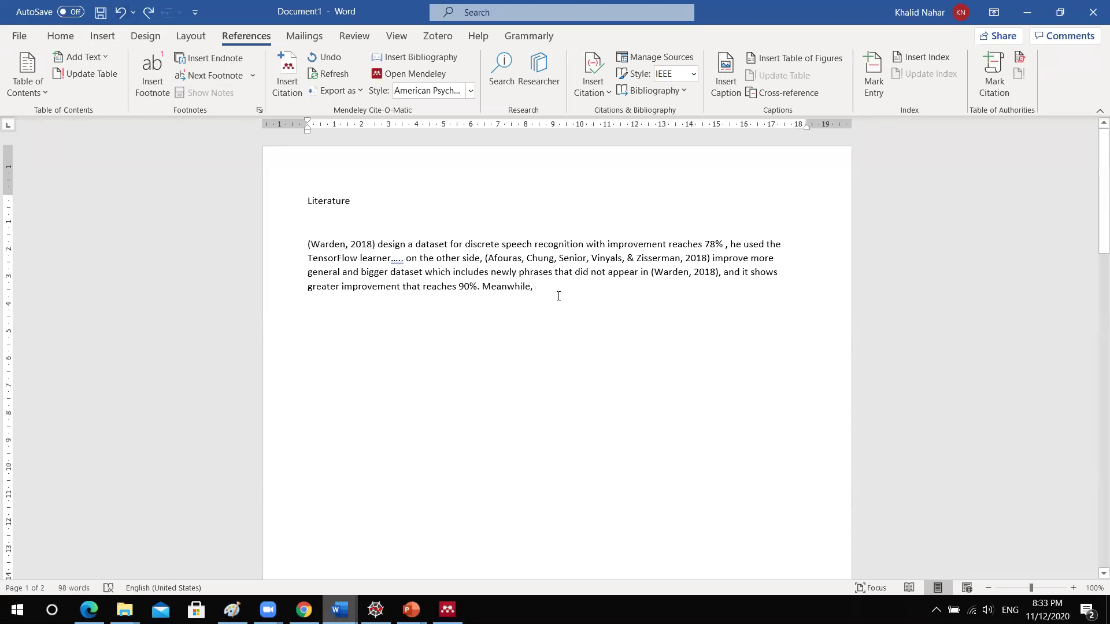
Step: Cite the "Deep Audio-visual Speech Recognition" paper from Mendeley after "Meanwhile," and add the filler text "jhkjhkhkfhk hkjhdsjfkhs" behind it
{"action": "left_click", "coordinate": [594, 94]}
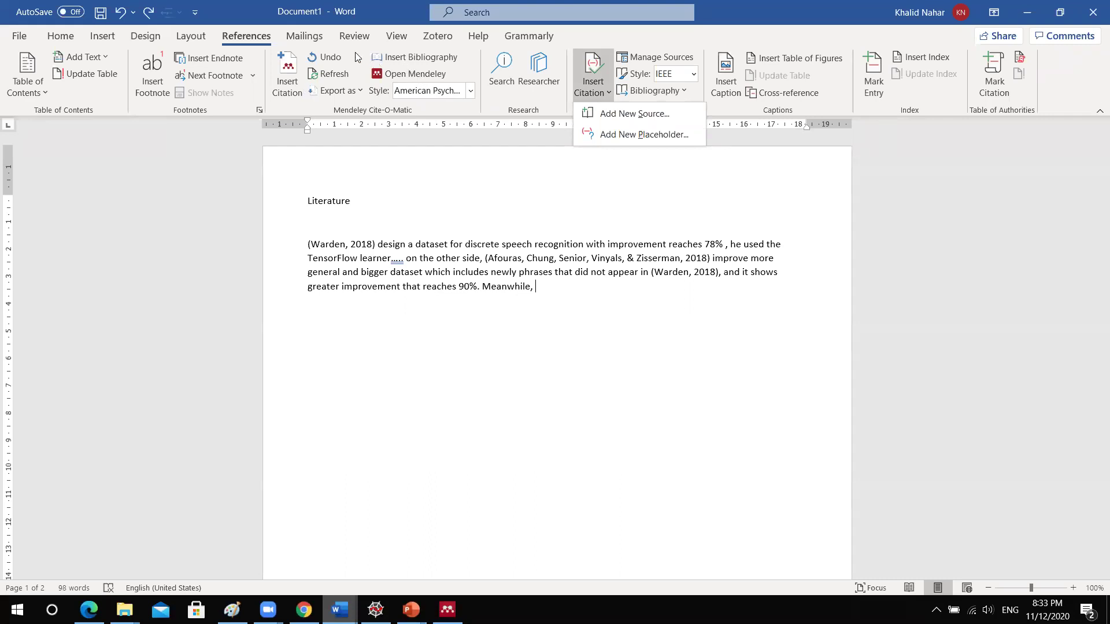
{"action": "left_click", "coordinate": [285, 99]}
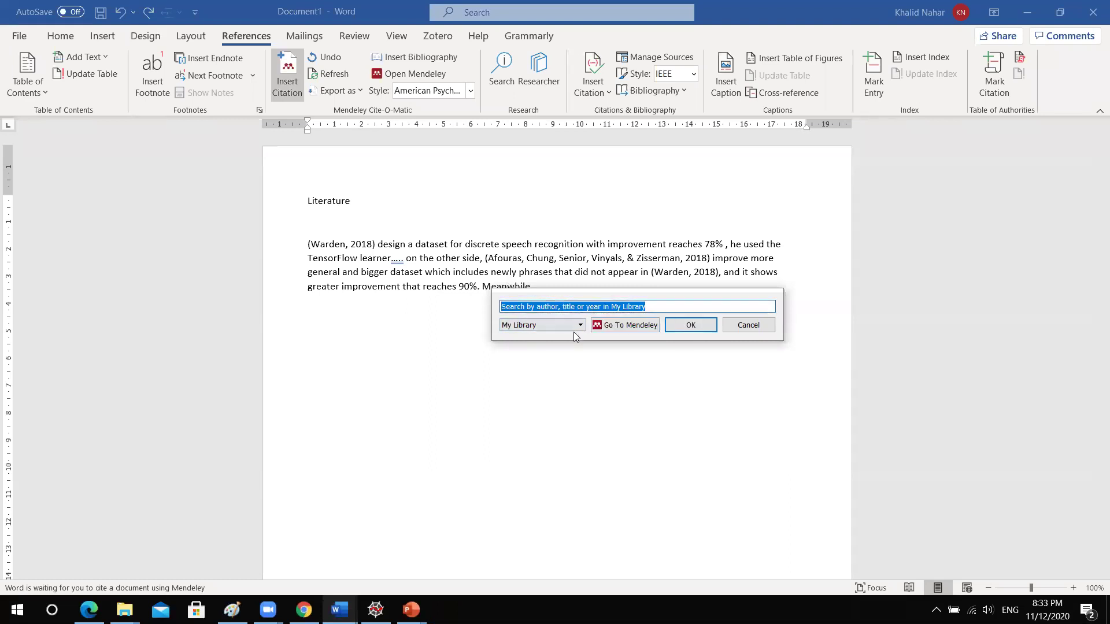
{"action": "left_click", "coordinate": [630, 325]}
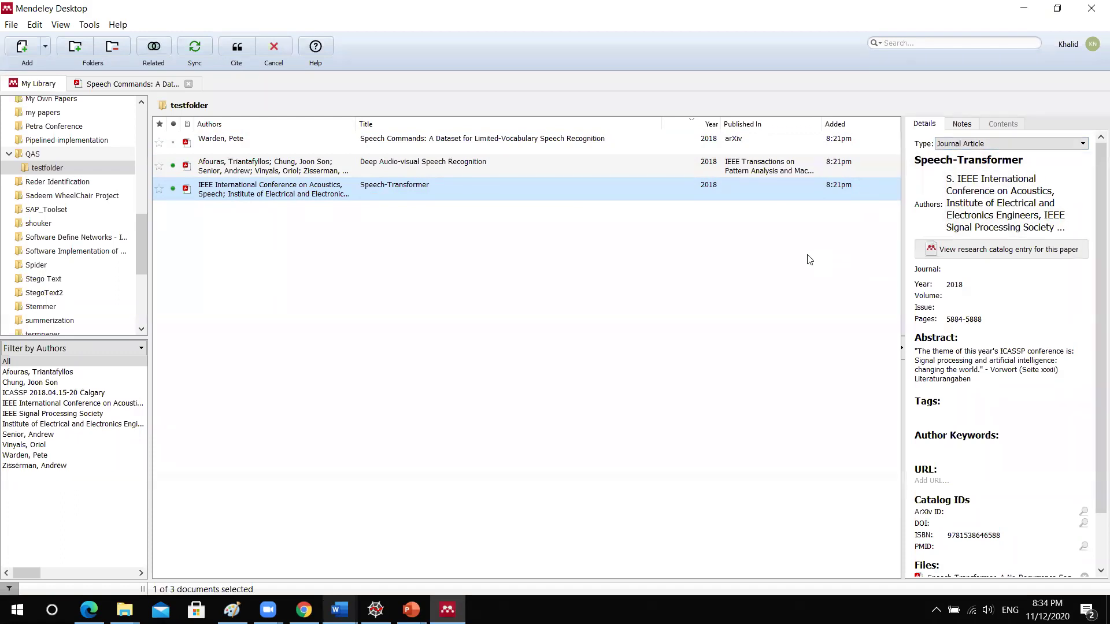
{"action": "left_click", "coordinate": [229, 145]}
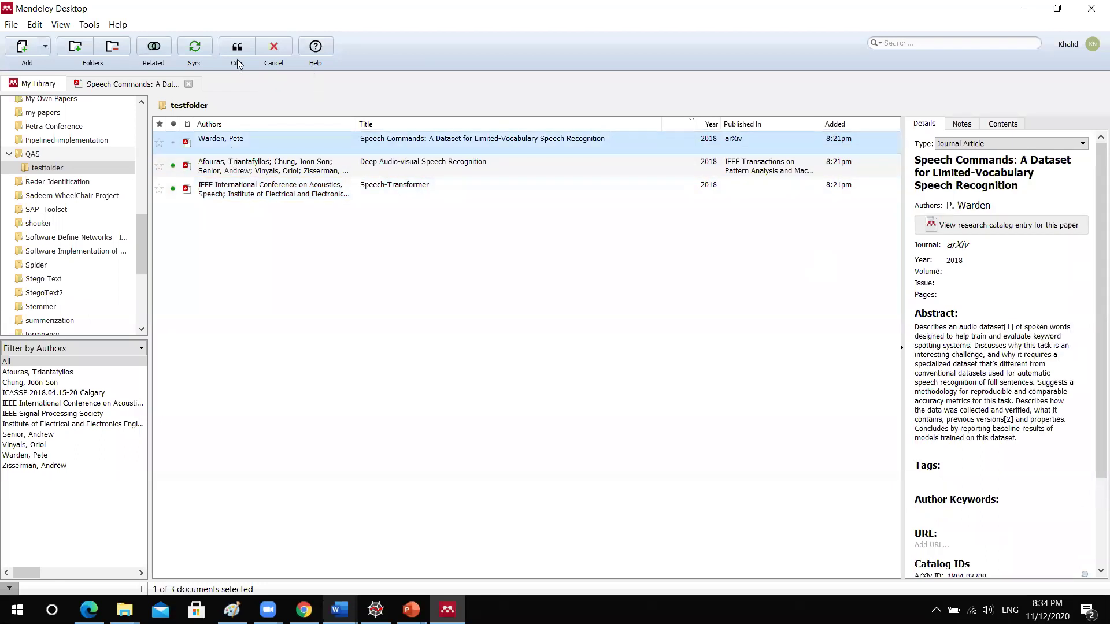
{"action": "key", "text": "Down"}
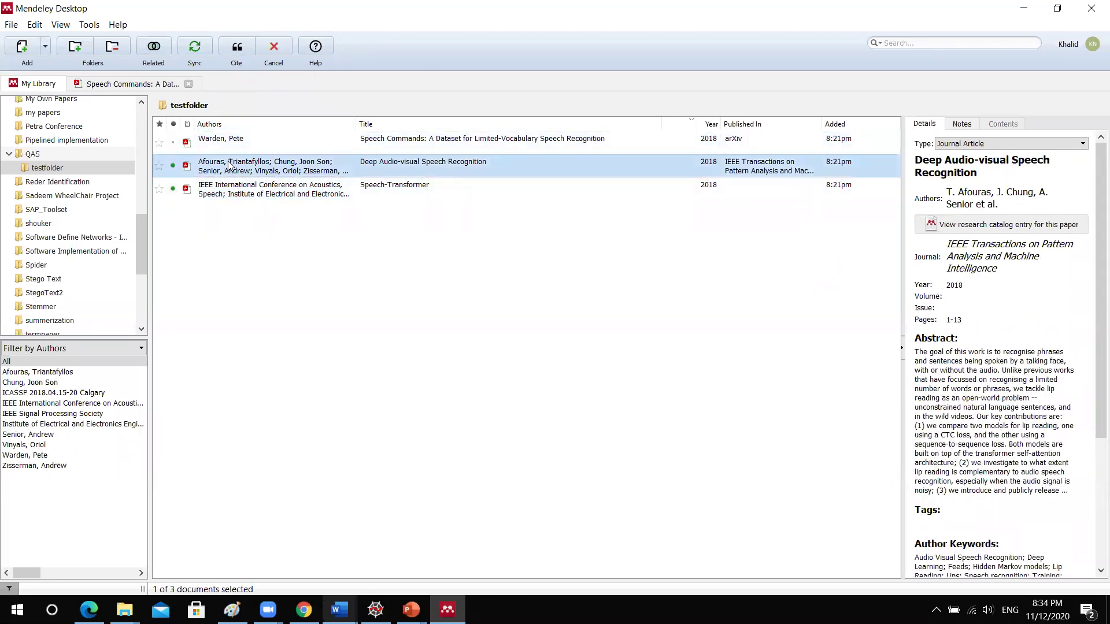
{"action": "left_click", "coordinate": [242, 58]}
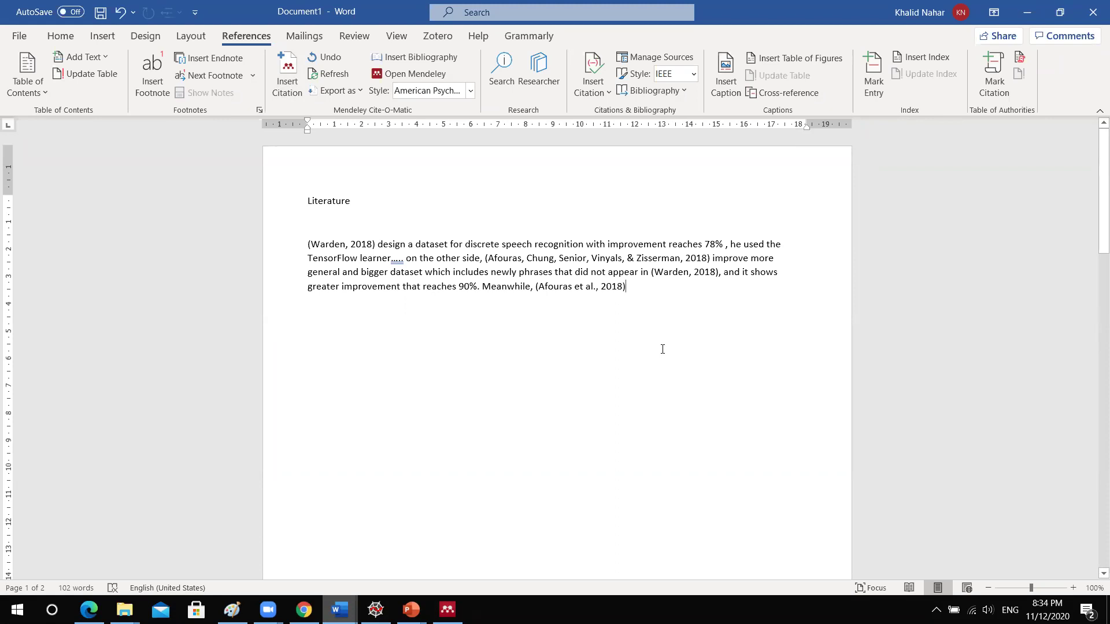
{"action": "type", "text": "jhkjhkhkfhk hkjhdsjfkhs"}
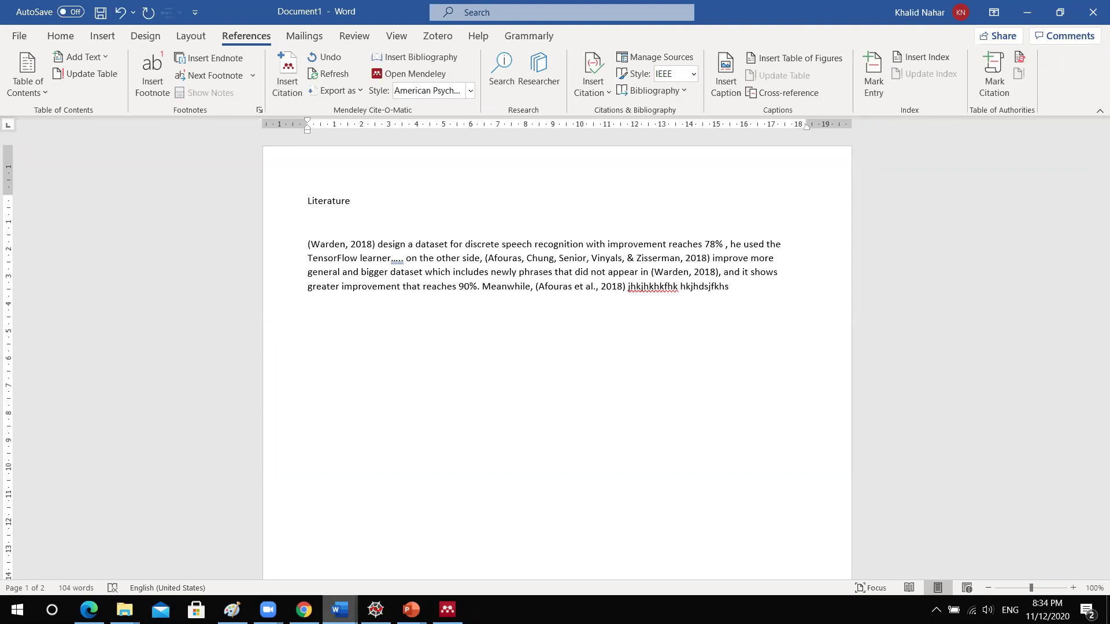
Step: Review the bibliography entries under the "References" heading and return to the literature paragraph
{"action": "scroll", "coordinate": [548, 324], "scroll_direction": "down", "scroll_amount": 10}
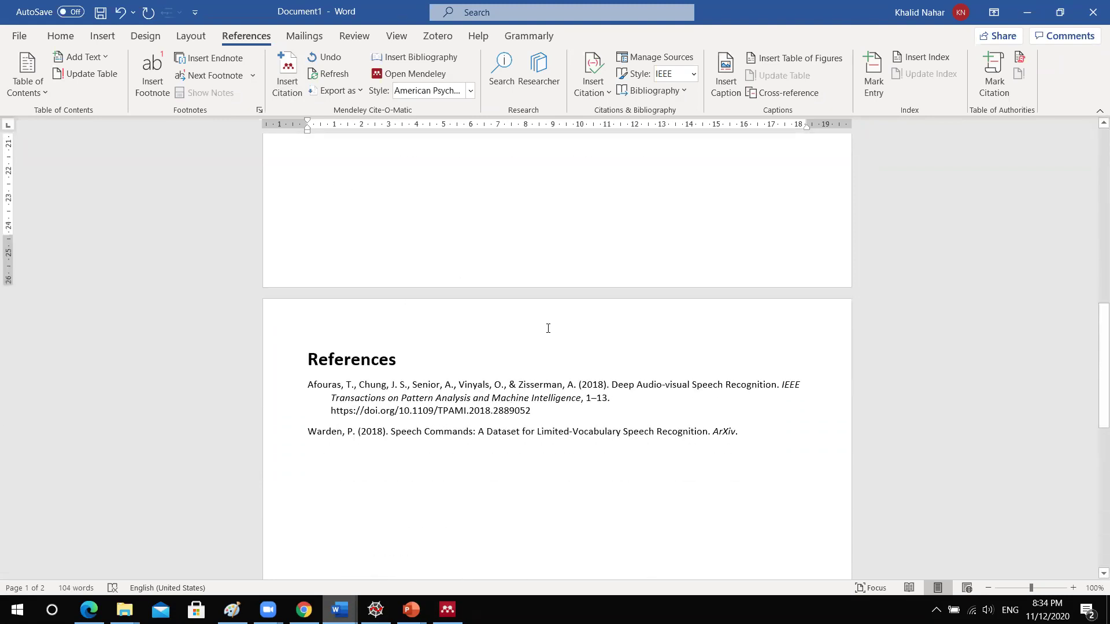
{"action": "scroll", "coordinate": [548, 328], "scroll_direction": "up", "scroll_amount": 3}
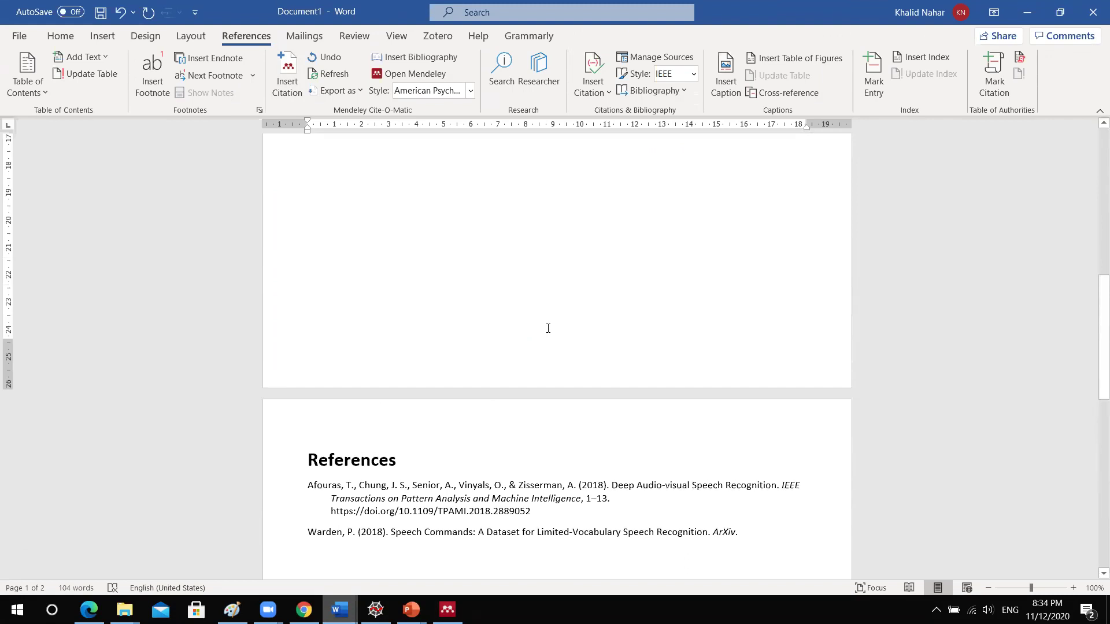
{"action": "scroll", "coordinate": [548, 329], "scroll_direction": "down", "scroll_amount": 2}
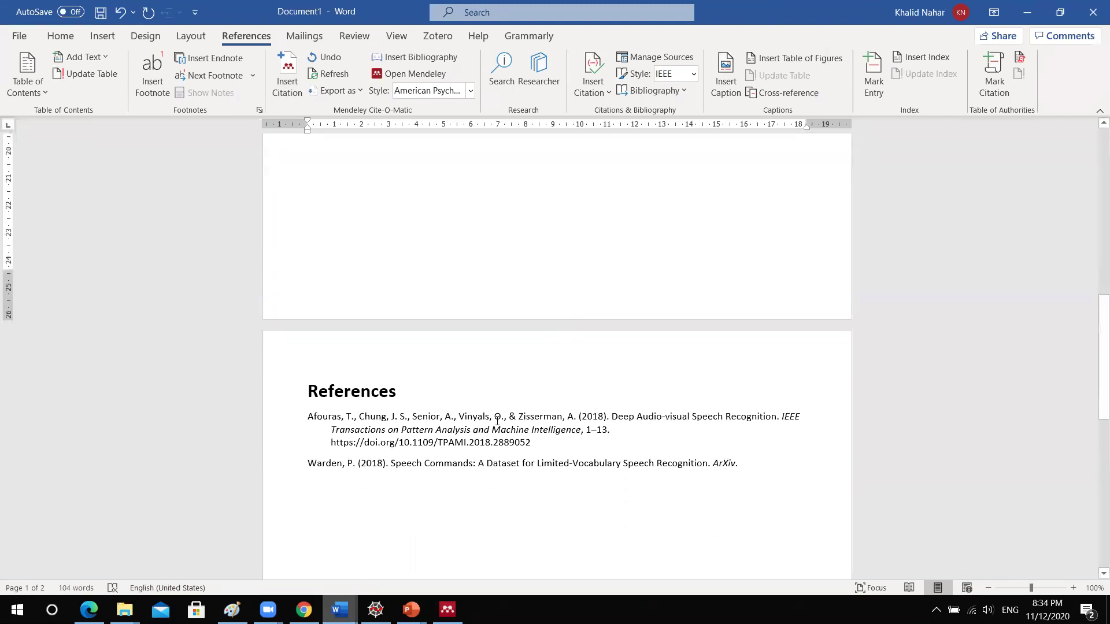
{"action": "left_click", "coordinate": [489, 432]}
{"action": "left_click", "coordinate": [432, 467]}
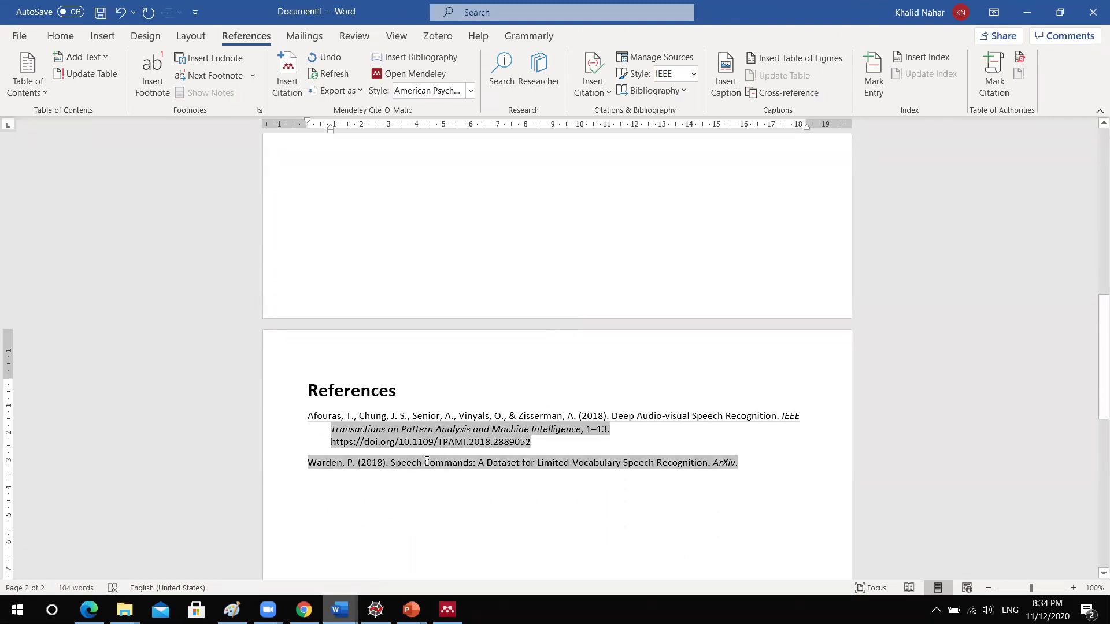
{"action": "left_click", "coordinate": [426, 523]}
{"action": "scroll", "coordinate": [510, 409], "scroll_direction": "up", "scroll_amount": 10}
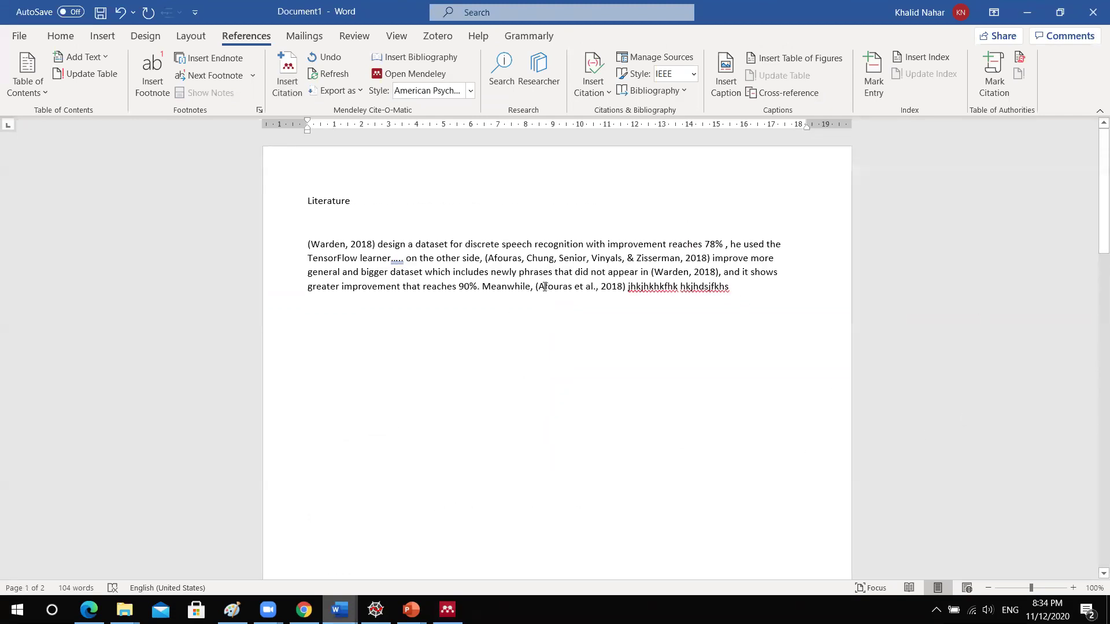
Step: Delete the citation and the filler text that follow "Meanwhile," in the literature paragraph
{"action": "left_click", "coordinate": [525, 287]}
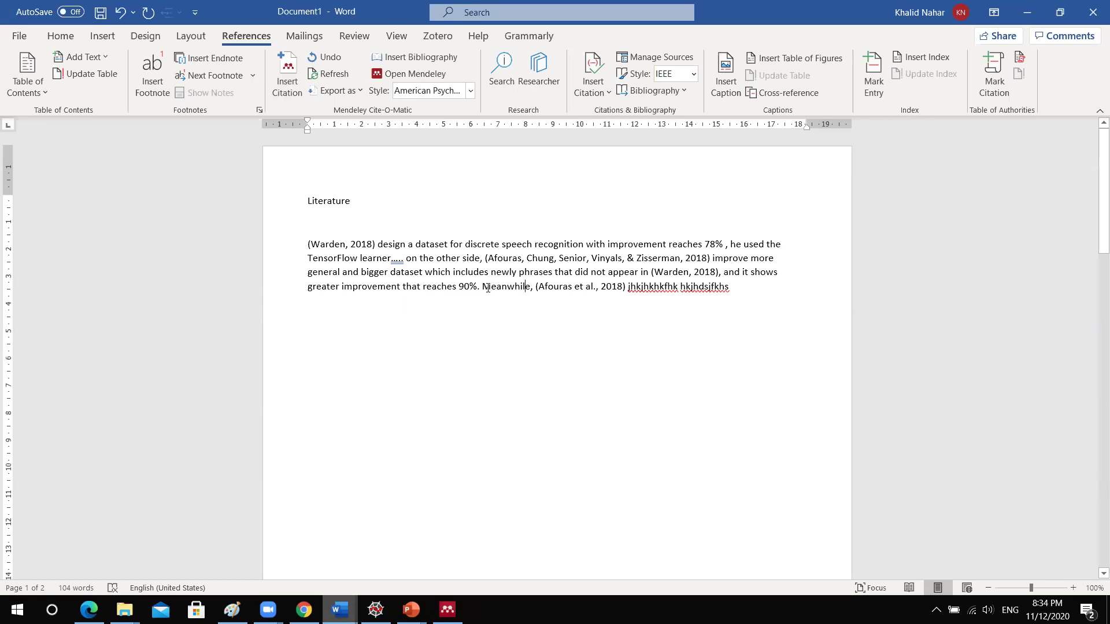
{"action": "left_click_drag", "start_coordinate": [535, 287], "coordinate": [783, 295]}
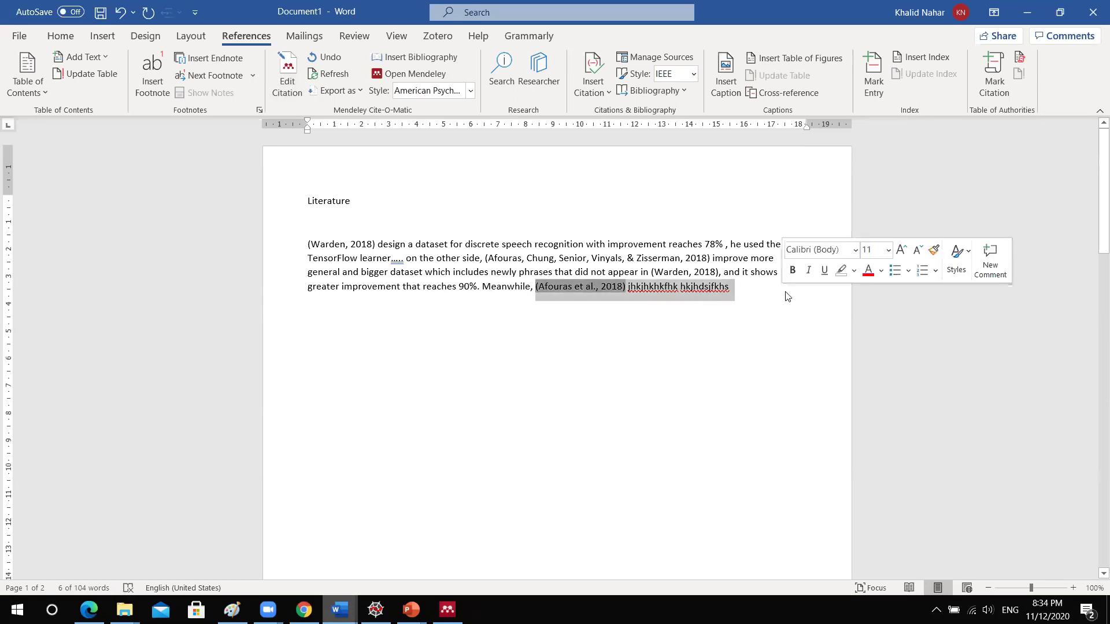
{"action": "key", "text": "BackSpace"}
Step: Insert a Mendeley citation of the "Speech-Transformer" paper after "Meanwhile," at the end of the literature paragraph
{"action": "left_click", "coordinate": [289, 81]}
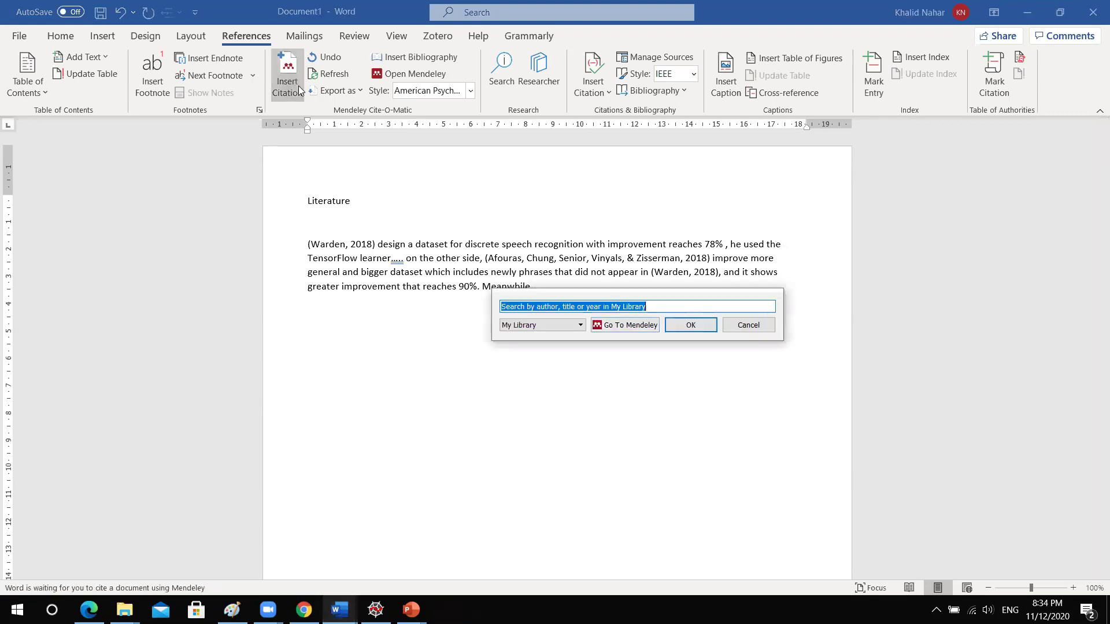
{"action": "left_click", "coordinate": [622, 325]}
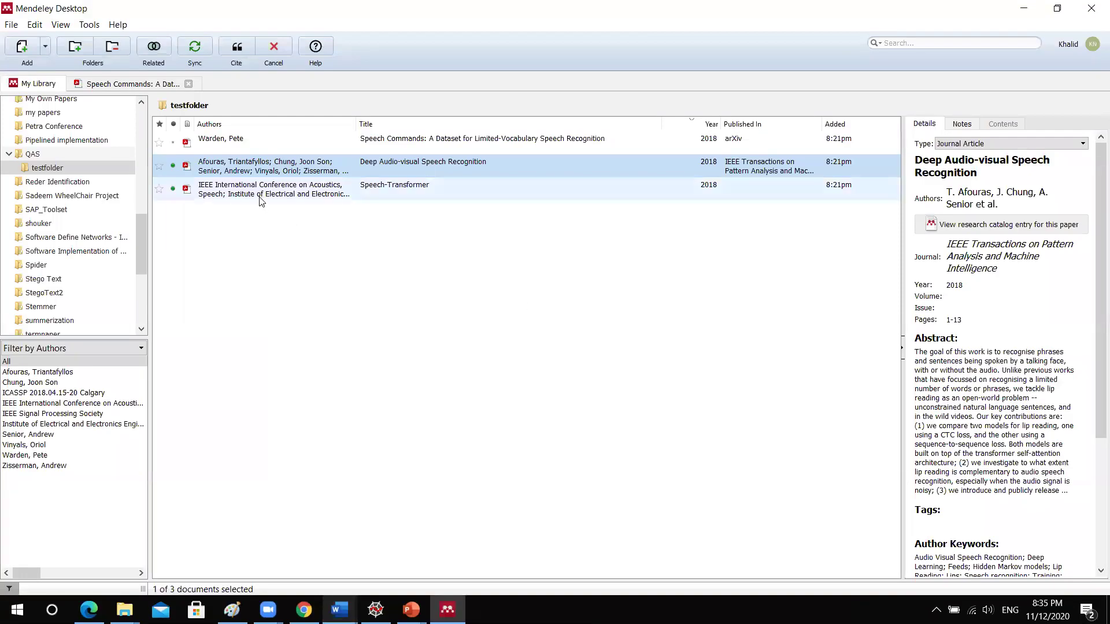
{"action": "left_click", "coordinate": [263, 196]}
{"action": "left_click", "coordinate": [236, 49]}
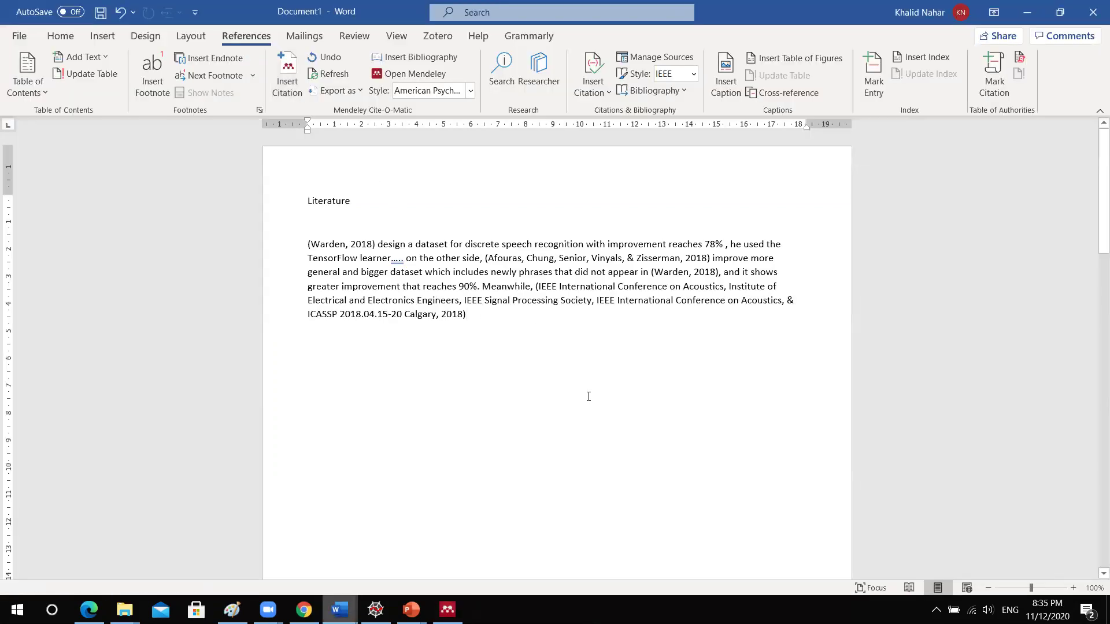
Step: Check the References page for the "Speech-Transformer" entry and compare the list with the citations in the literature paragraph
{"action": "scroll", "coordinate": [589, 397], "scroll_direction": "down", "scroll_amount": 20}
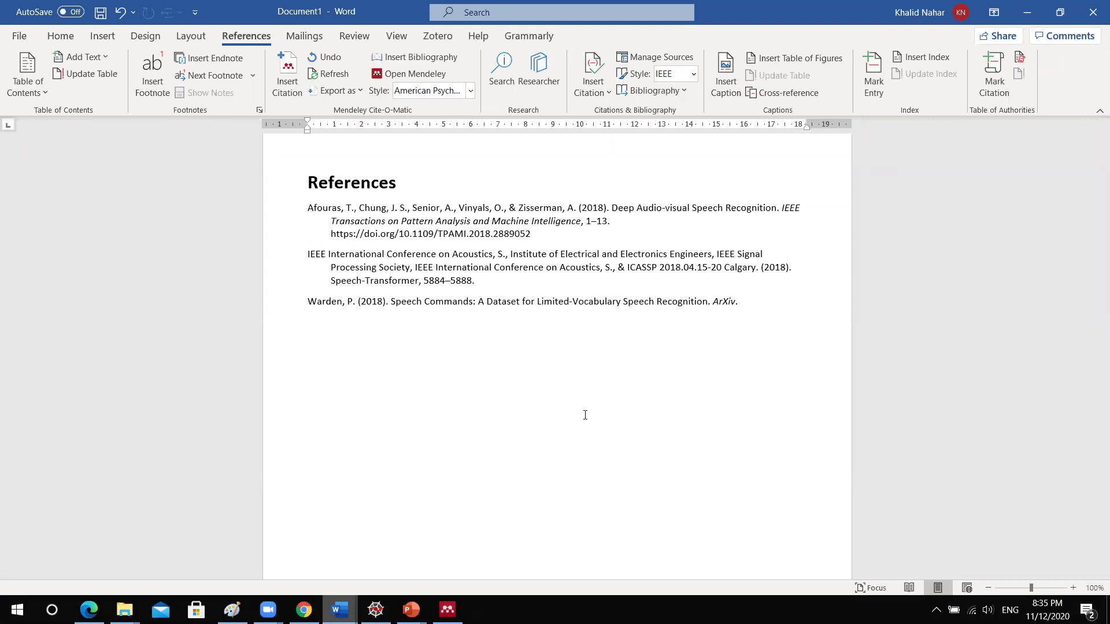
{"action": "left_click", "coordinate": [345, 255]}
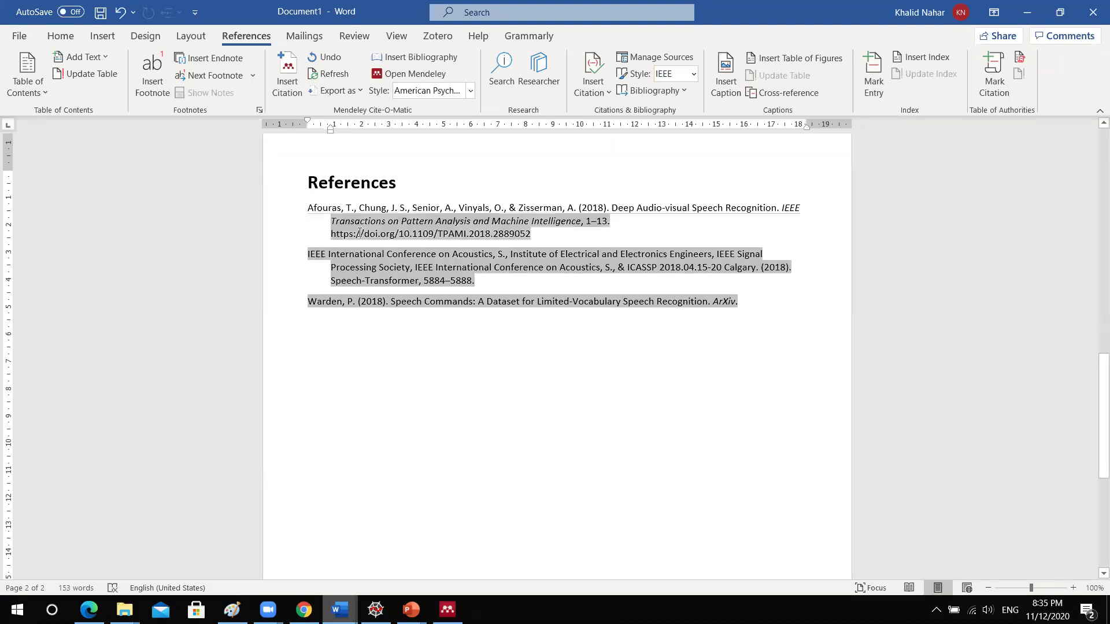
{"action": "double_click", "coordinate": [543, 405]}
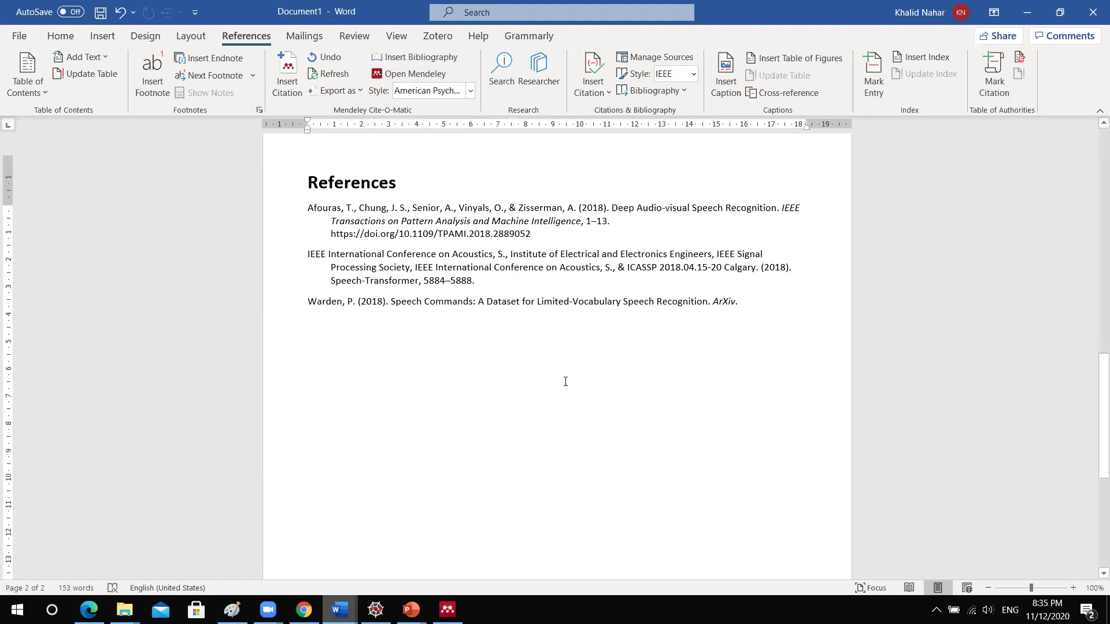
{"action": "scroll", "coordinate": [565, 382], "scroll_direction": "up", "scroll_amount": 10}
{"action": "scroll", "coordinate": [554, 415], "scroll_direction": "up", "scroll_amount": 7}
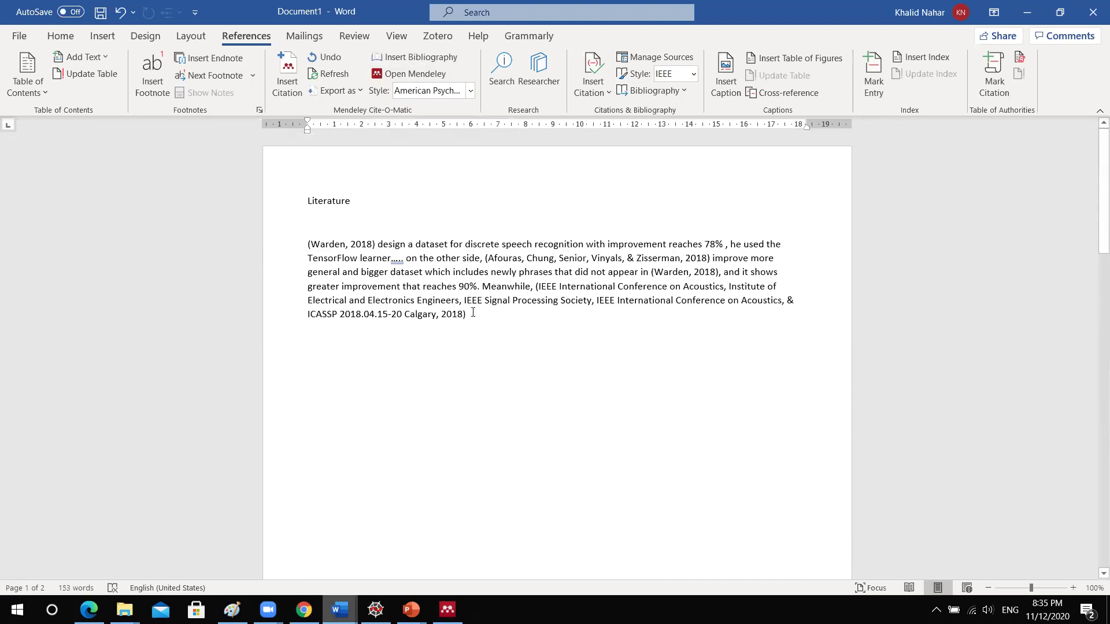
{"action": "scroll", "coordinate": [553, 439], "scroll_direction": "down", "scroll_amount": 13}
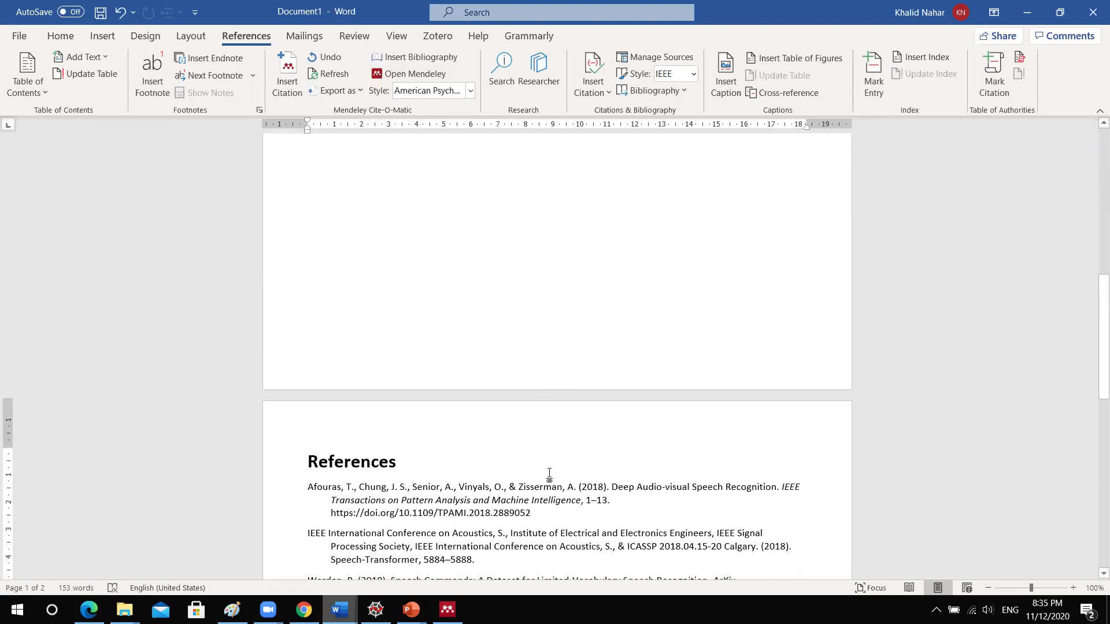
{"action": "left_click", "coordinate": [547, 475]}
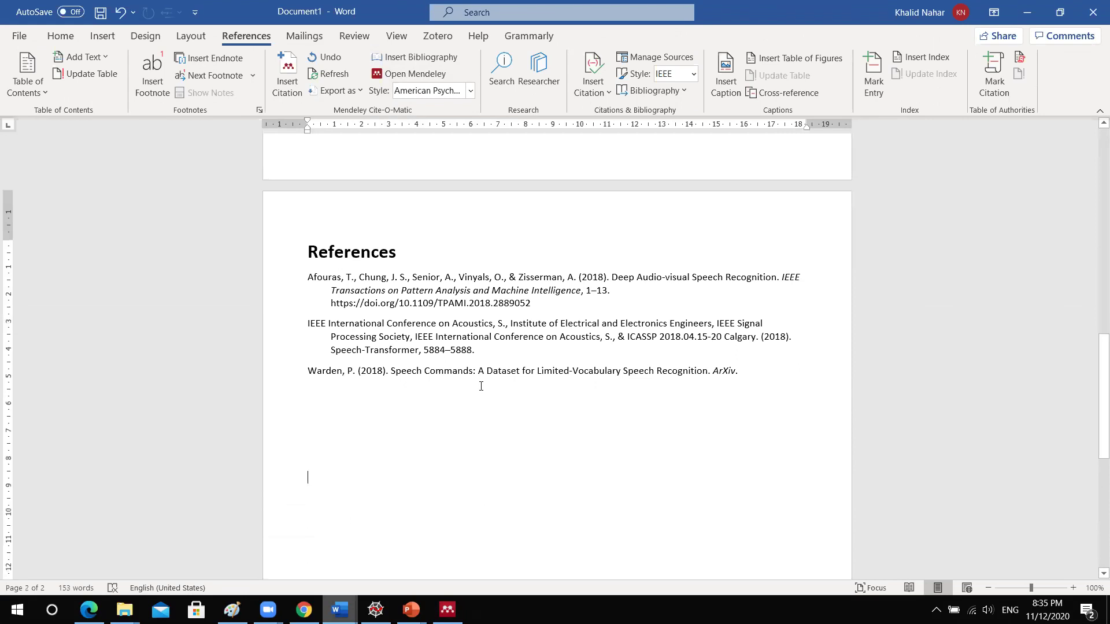